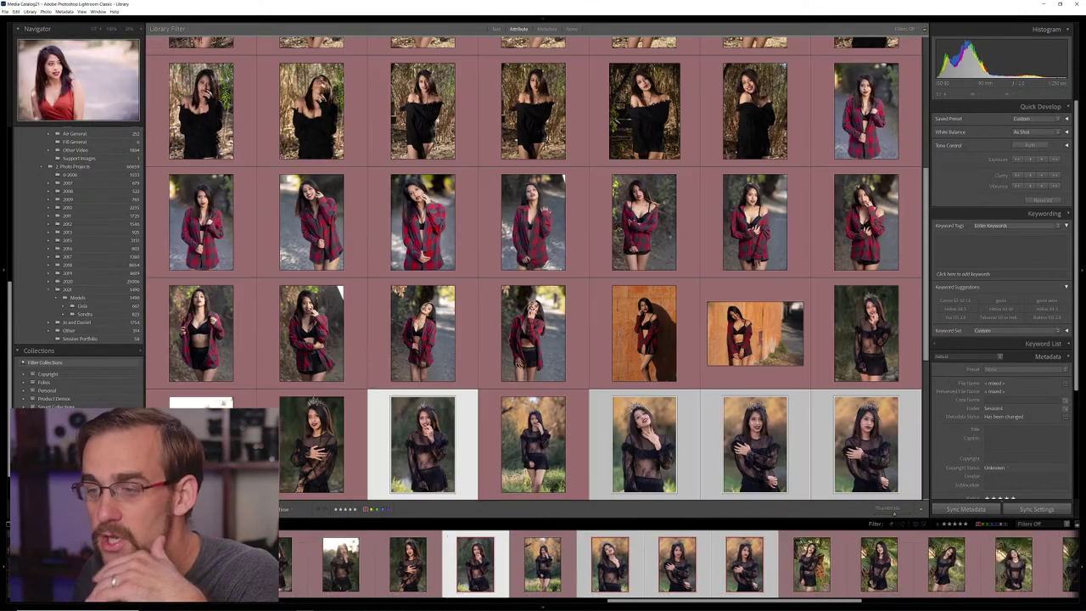
Look over the model shoot's photos in the Library grid, from the red-dress shots to the last ones on the rocks
scroll(534, 272, "down", 5)
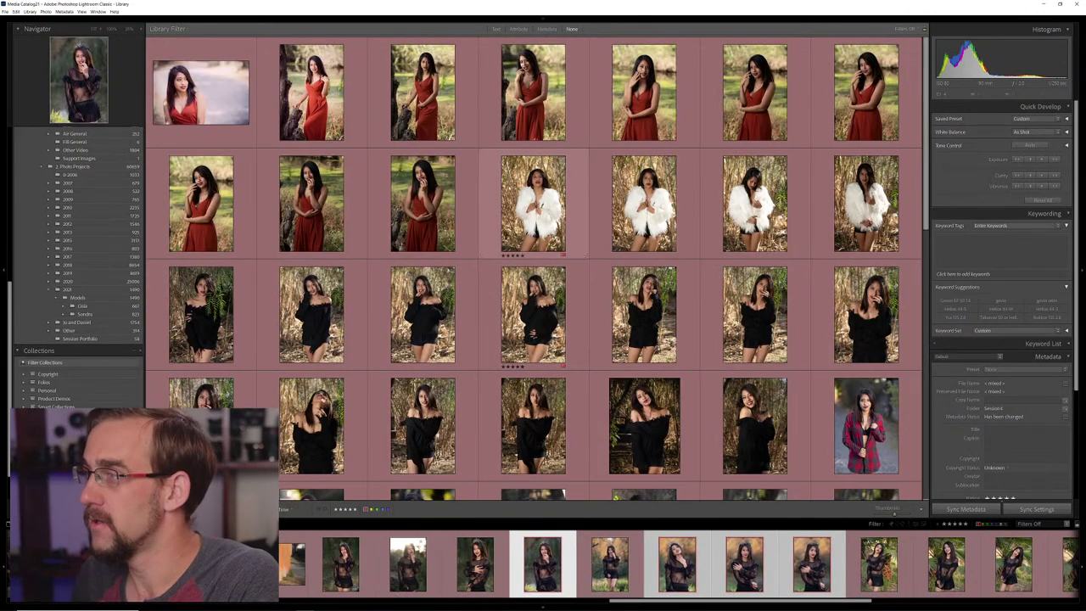
left_click(533, 204)
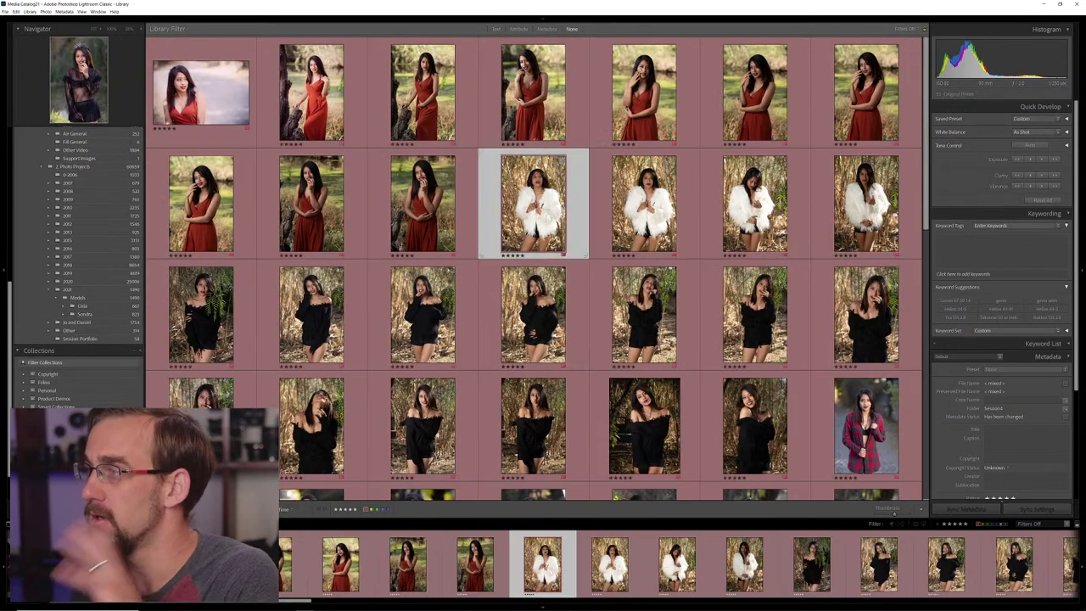
left_click(270, 140)
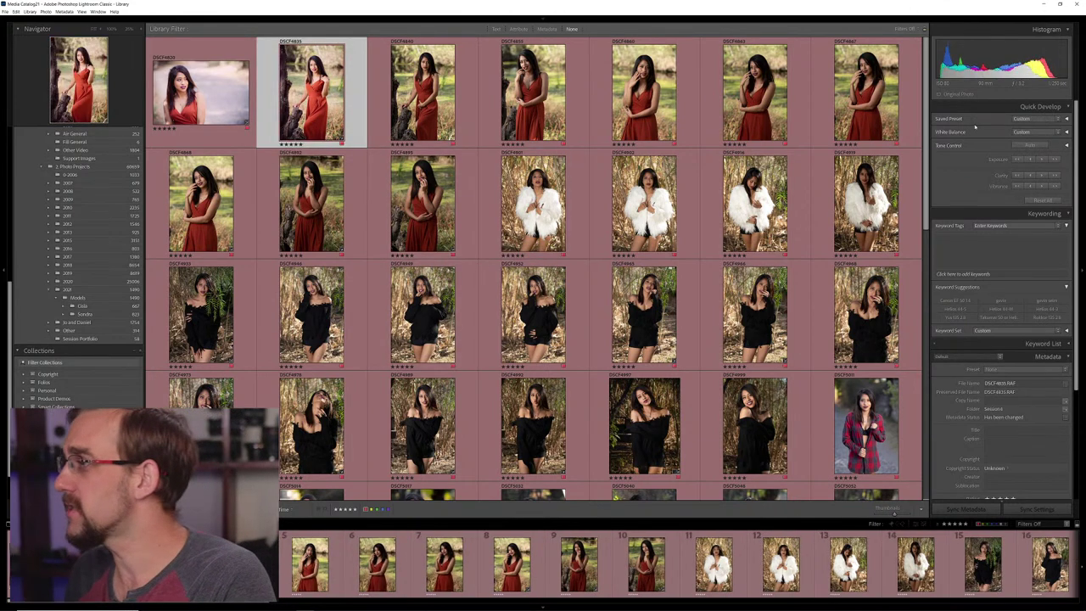
left_click_drag(927, 131, 842, 10)
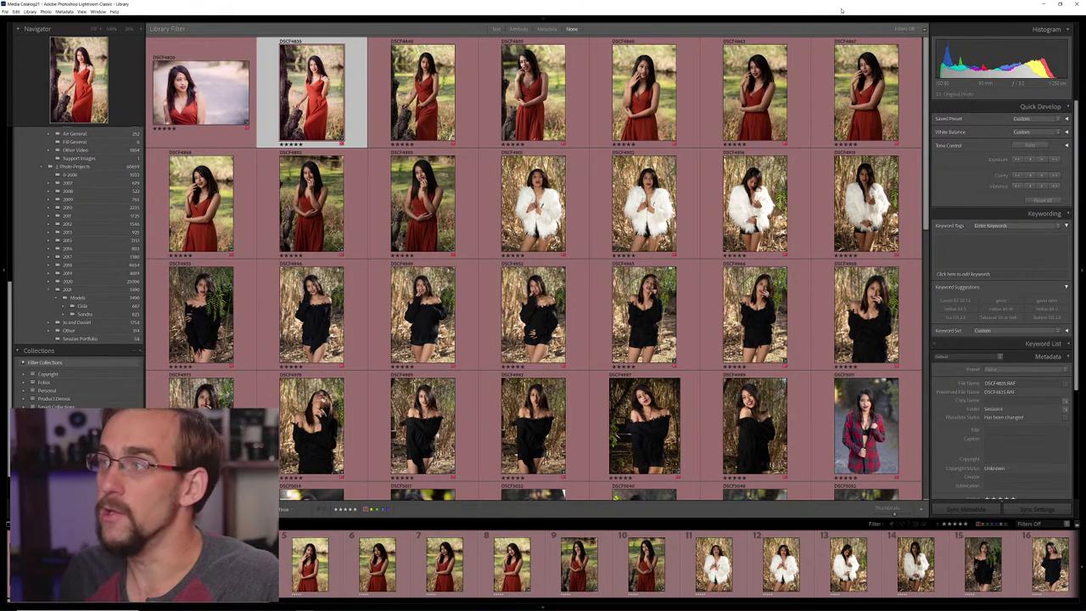
scroll(533, 322, "down", 10)
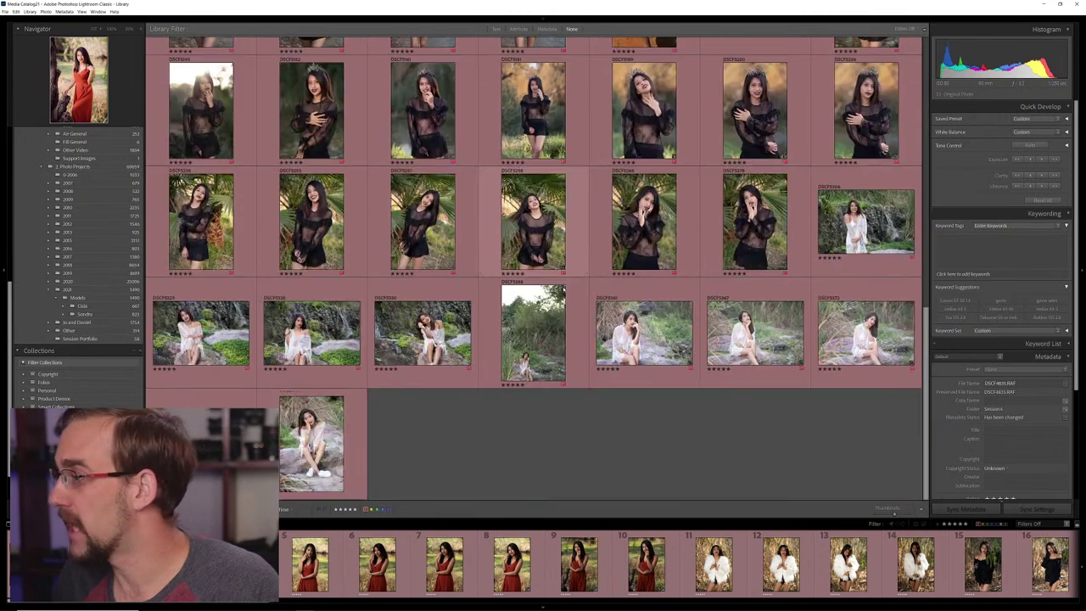
scroll(533, 280, "up", 15)
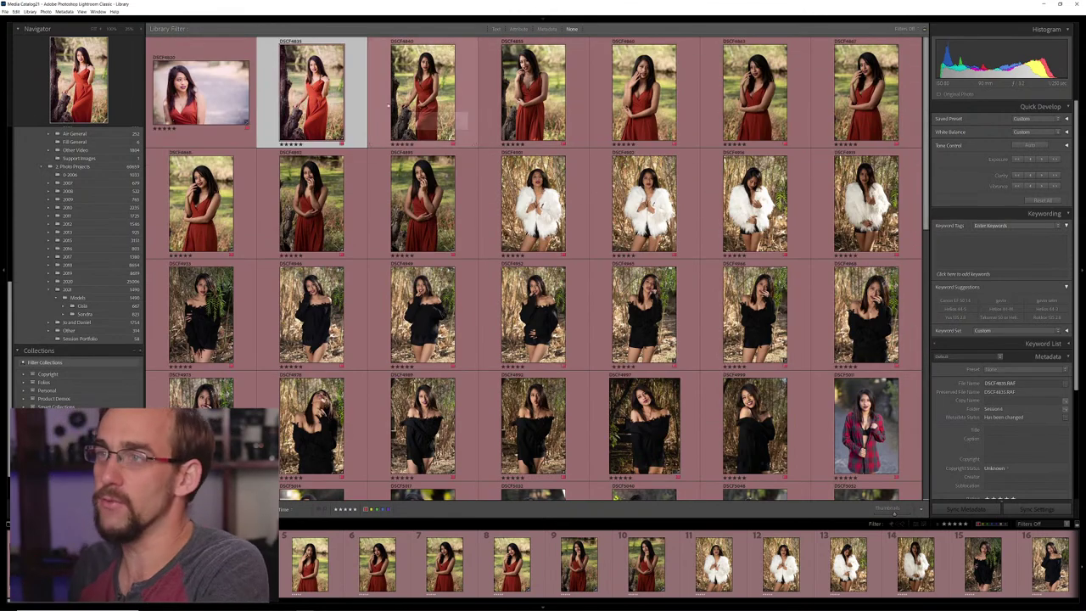
Return the first red-dress photo to its default develop settings and look over the rest of the grid again
left_click(201, 91)
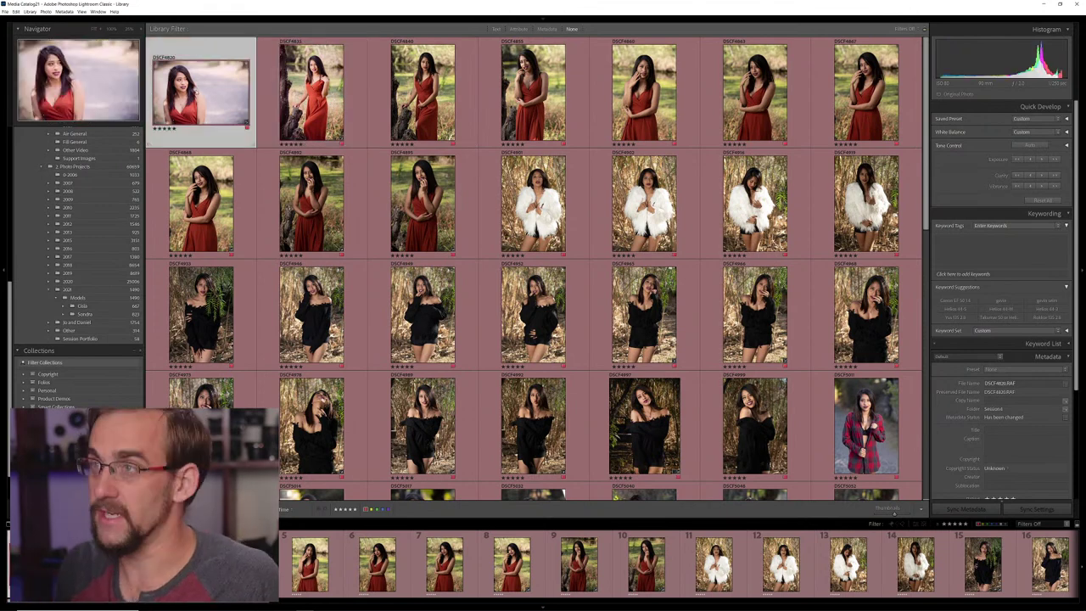
scroll(533, 315, "down", 10)
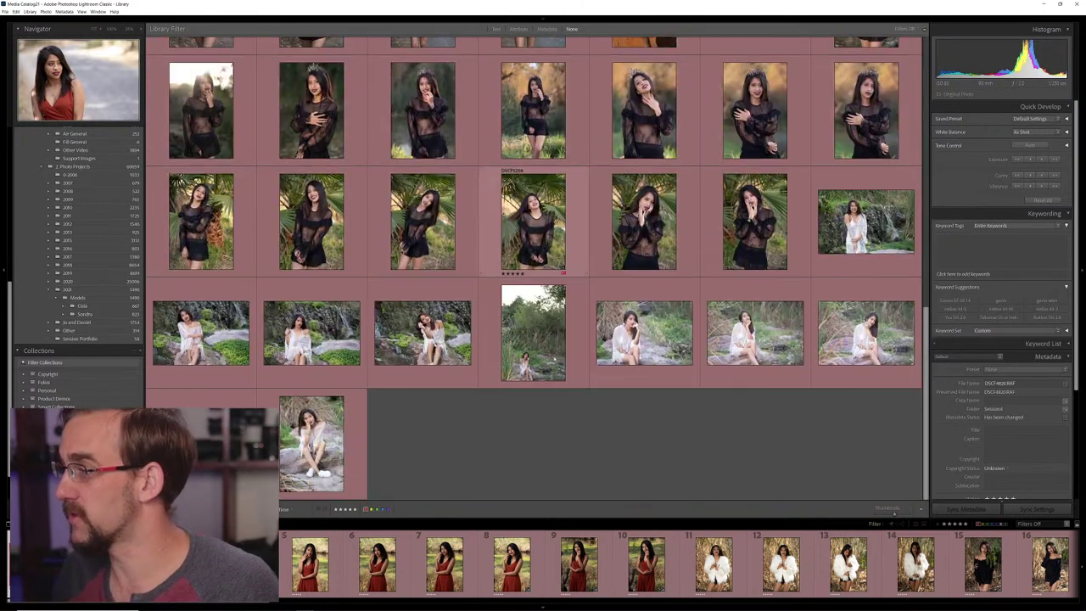
scroll(534, 315, "up", 12)
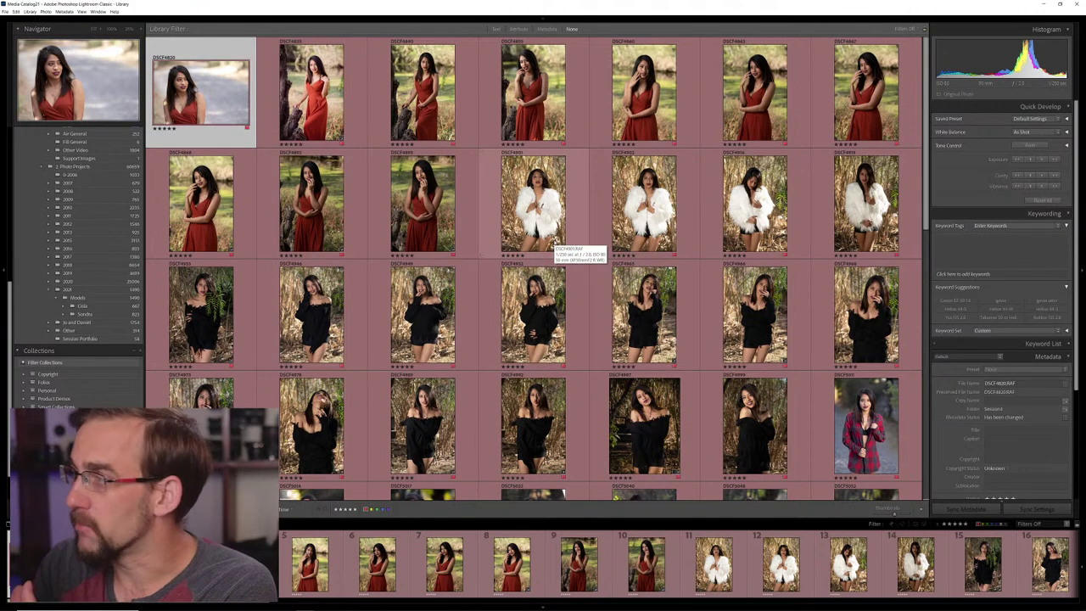
scroll(560, 248, "down", 15)
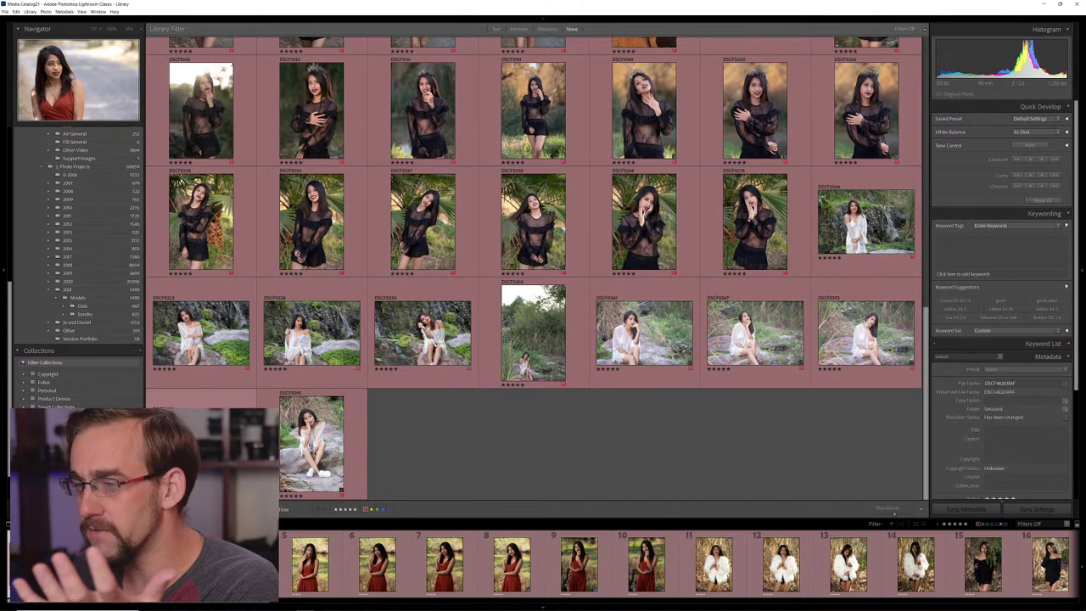
Open a photo of the model seated on the rocks in single-photo view and review the shoot backwards to its first photo
double_click(865, 332)
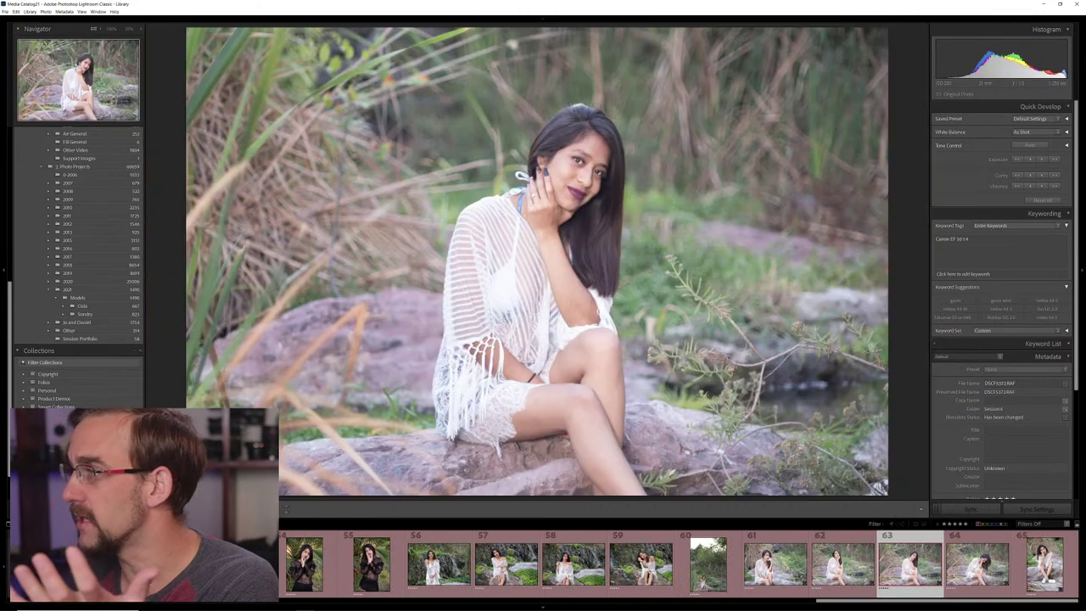
key("Left")
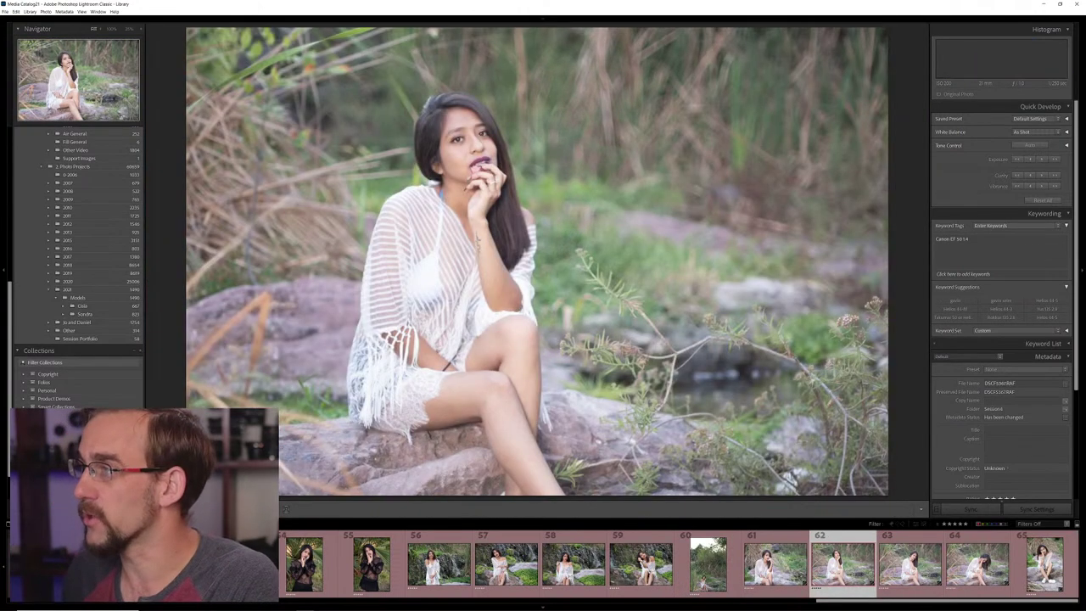
key("Left")
key("Right")
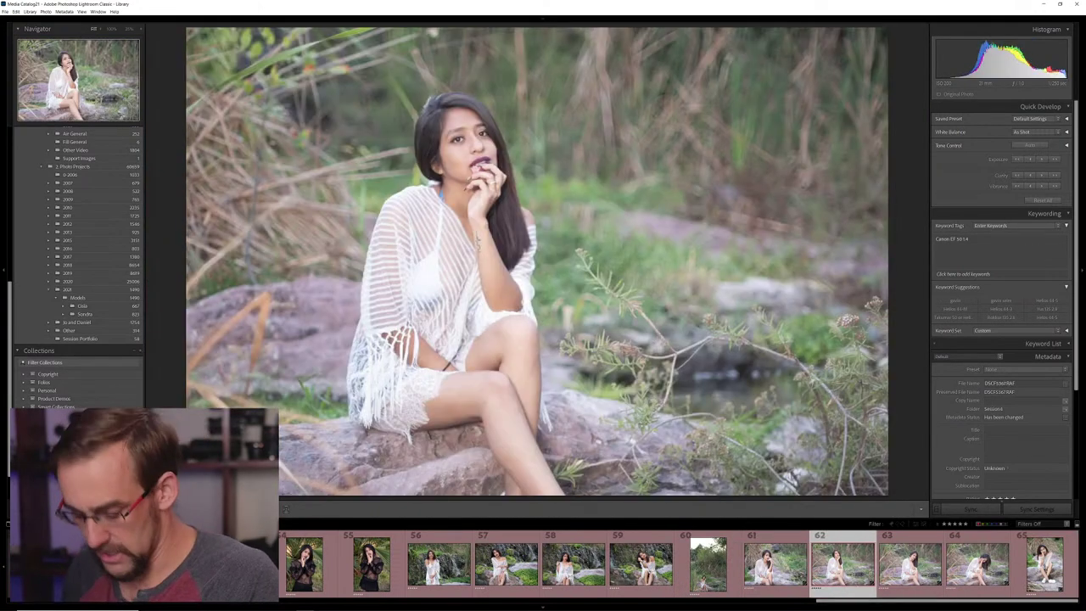
key("Left")
key("Left")
key("Left")
key("Left")
key("Left")
key("Left")
key("Left")
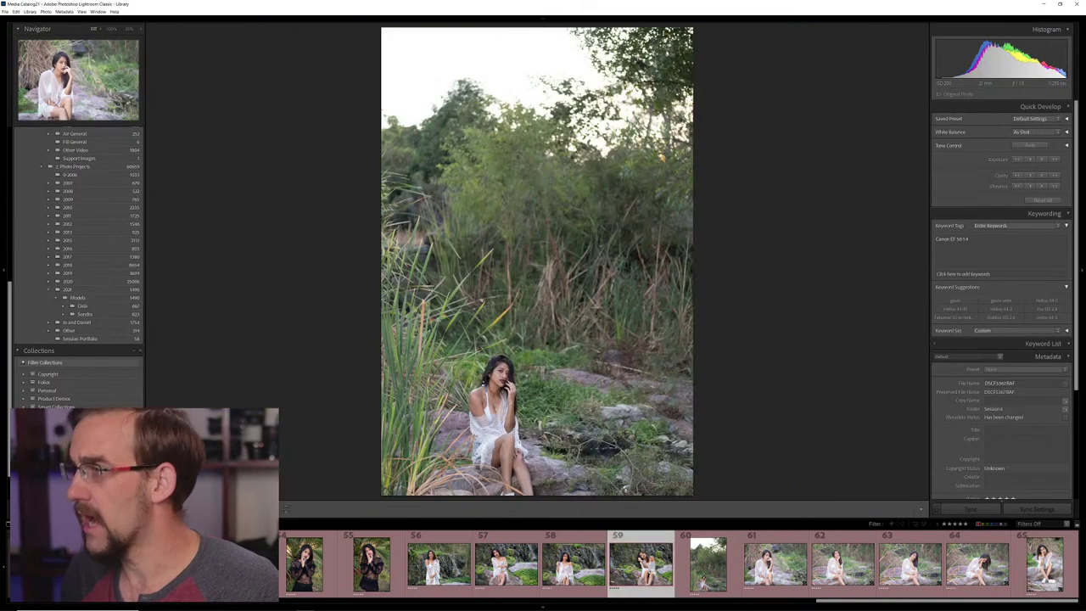
key("Left")
key("Left")
key("Left")
key("Left")
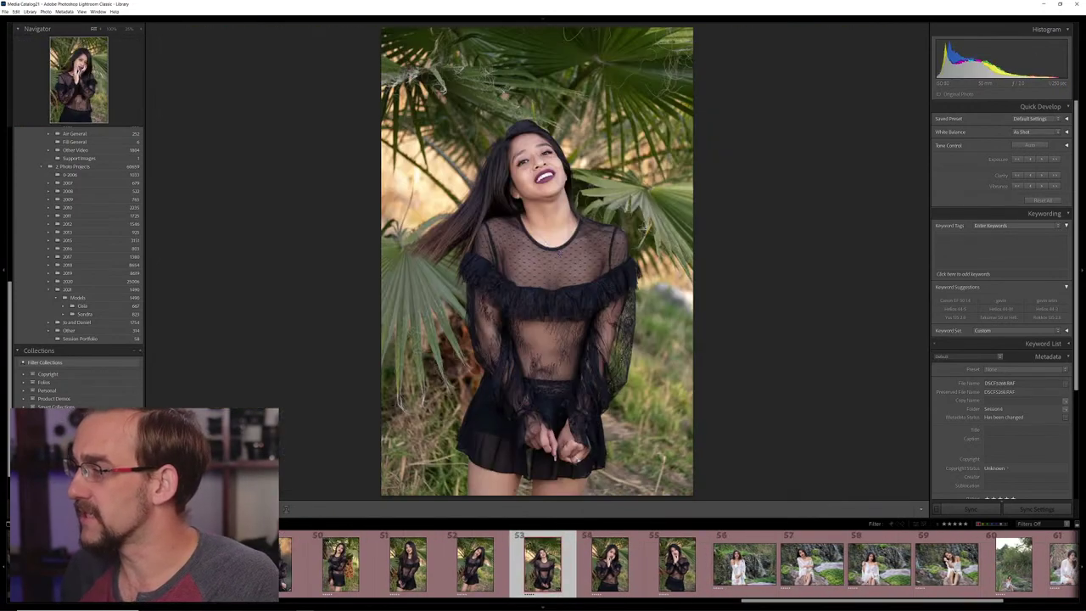
key("Left")
key("Left")
key("Left")
key("Left")
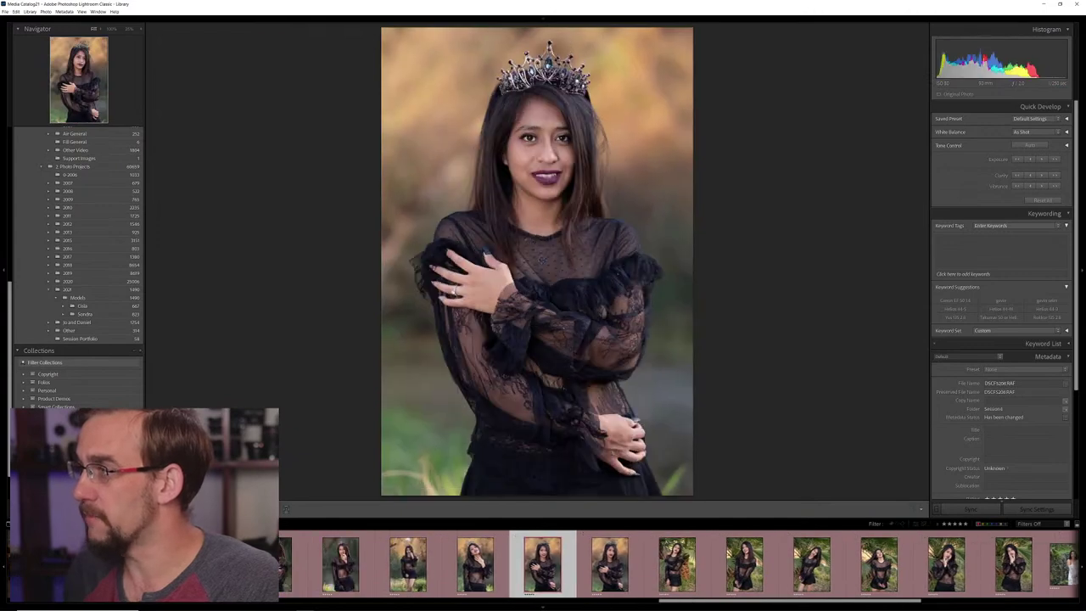
key("Left")
key("Left")
key("Left")
key("Left")
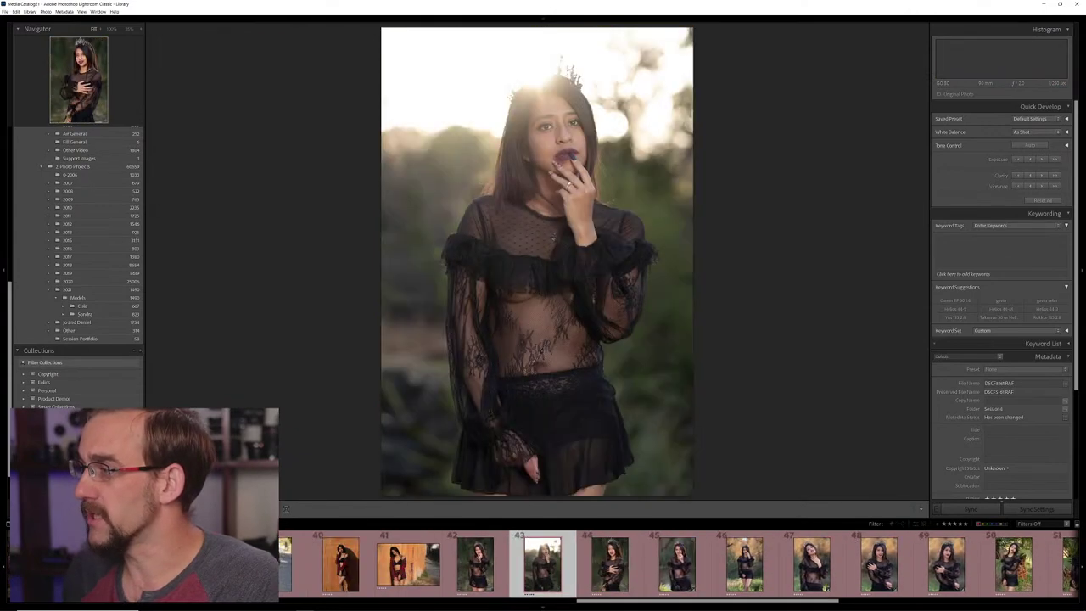
key("Left")
key("Left")
key("Left")
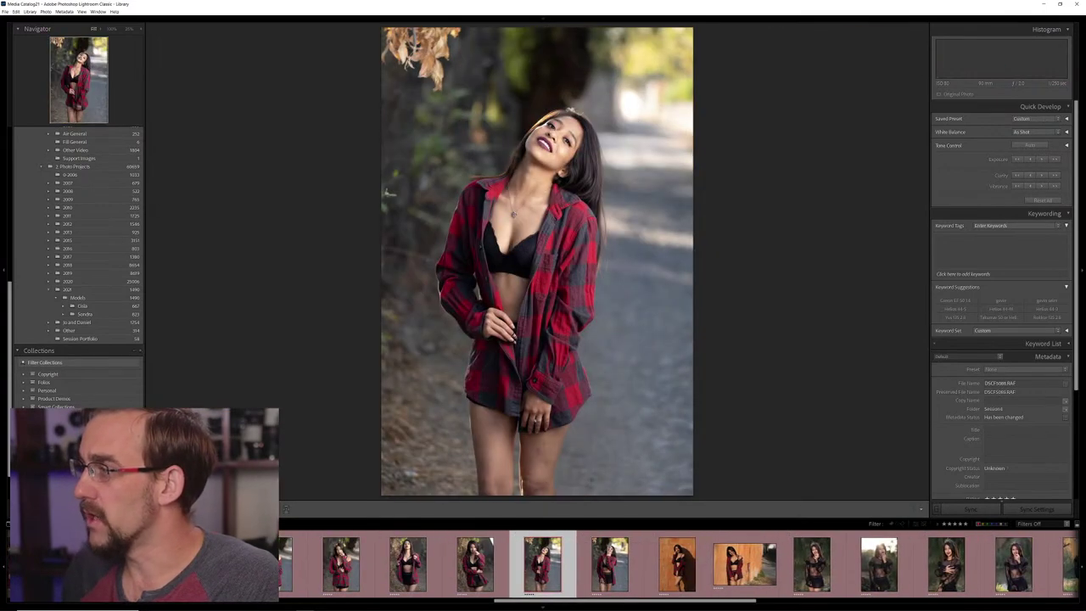
key("Left")
key("Left")
key("Left")
key("Left")
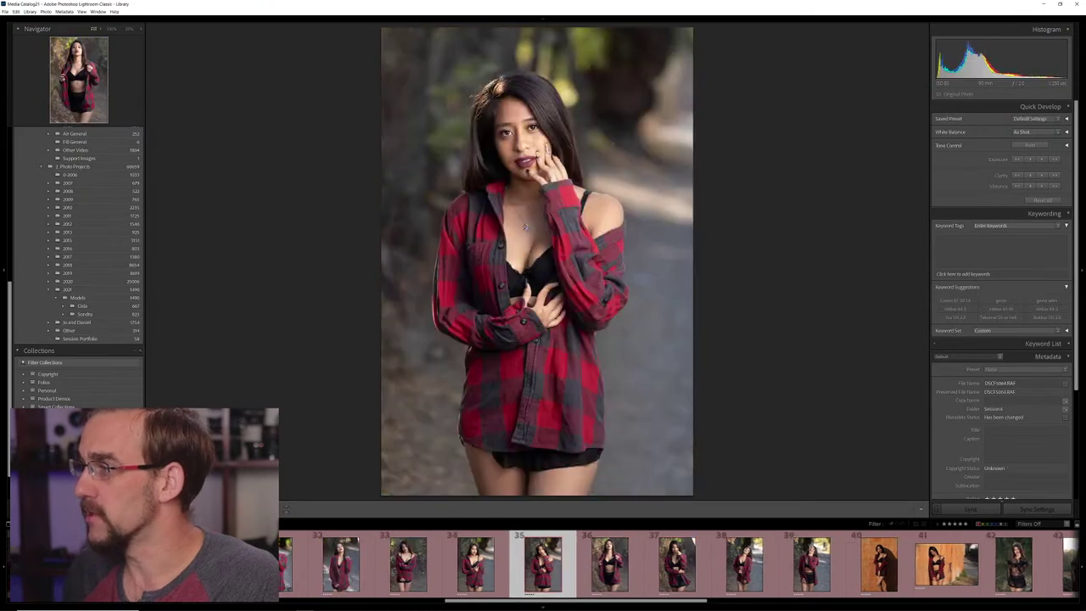
key("Left")
key("Left")
key("Left")
key("Left")
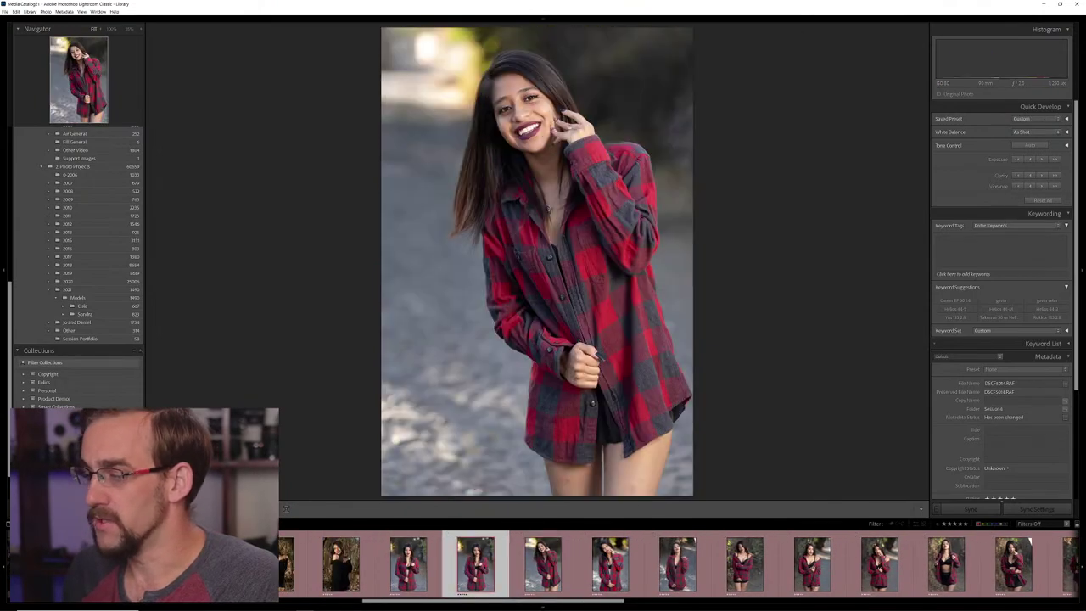
key("Left")
key("Left")
key("Left")
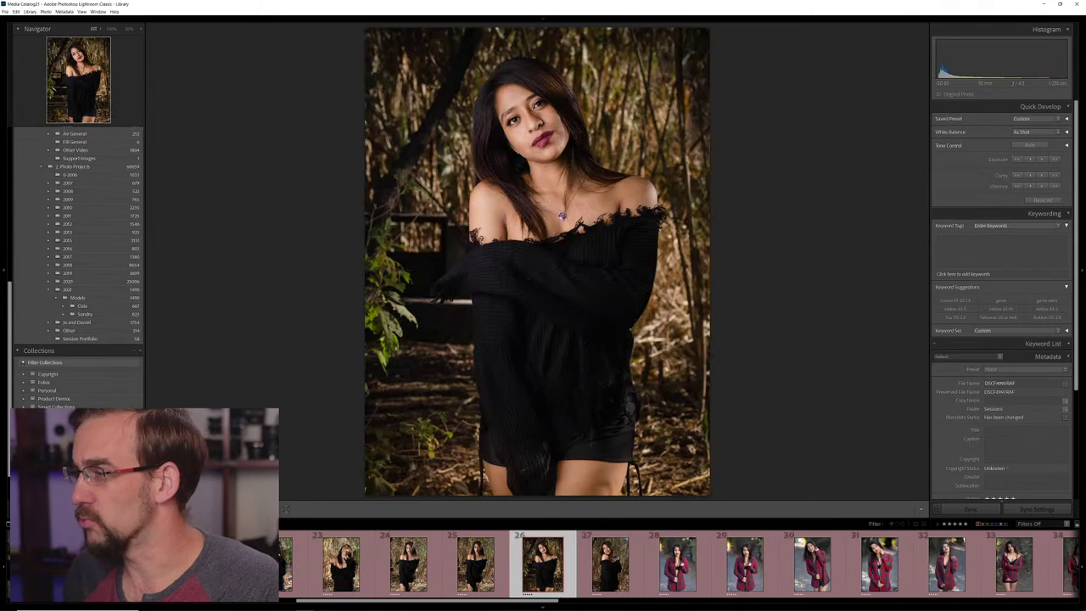
key("Left")
key("Left")
key("Left")
key("Left")
key("Left")
key("Left")
key("Left")
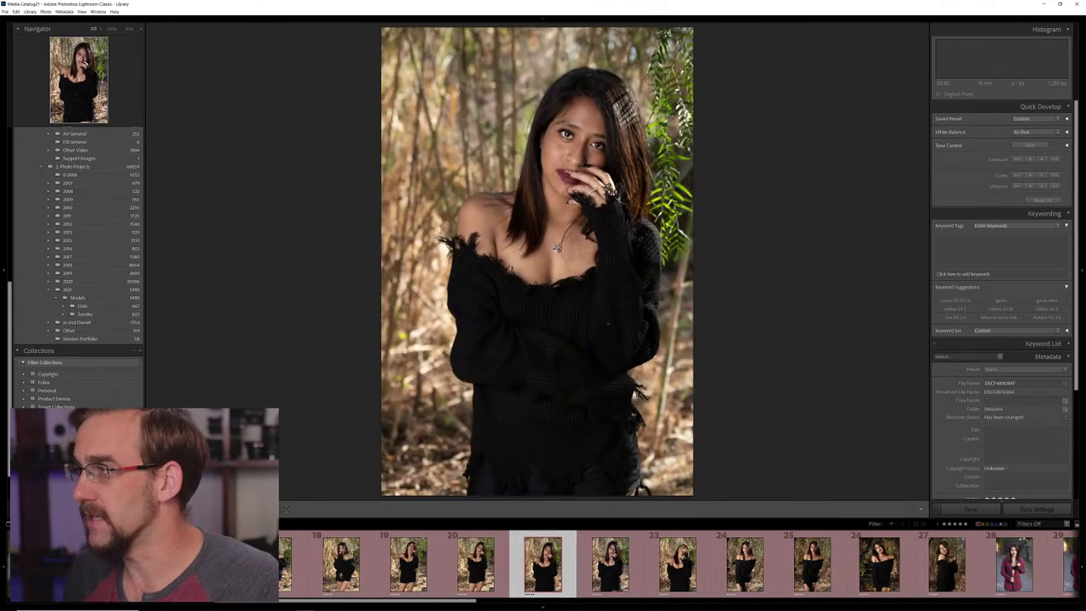
key("Left")
key("Left")
key("Left")
key("Left")
key("Left")
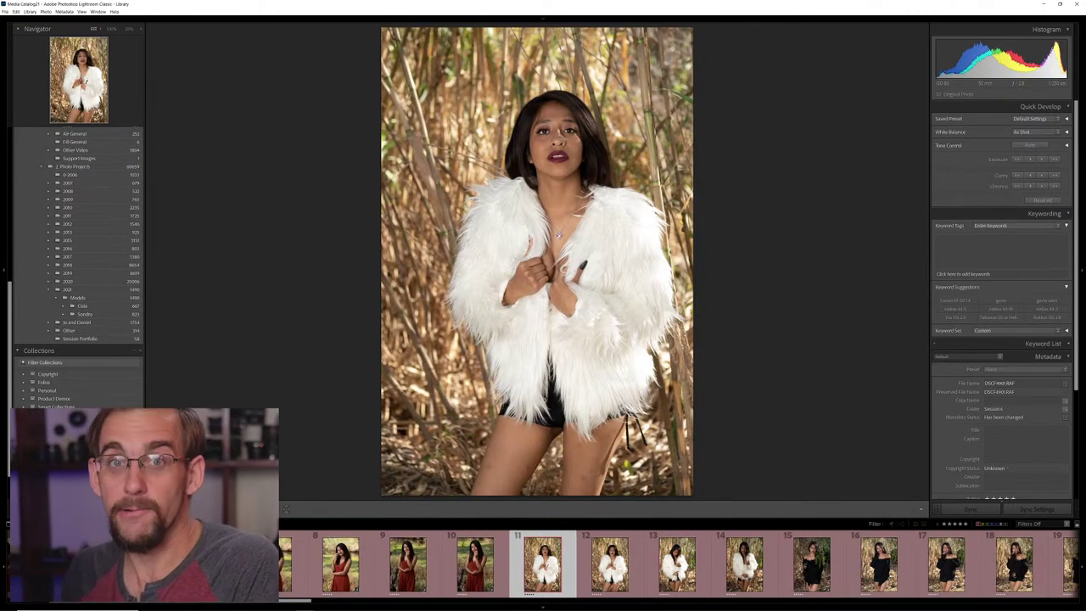
key("Left")
key("Left")
key("Left")
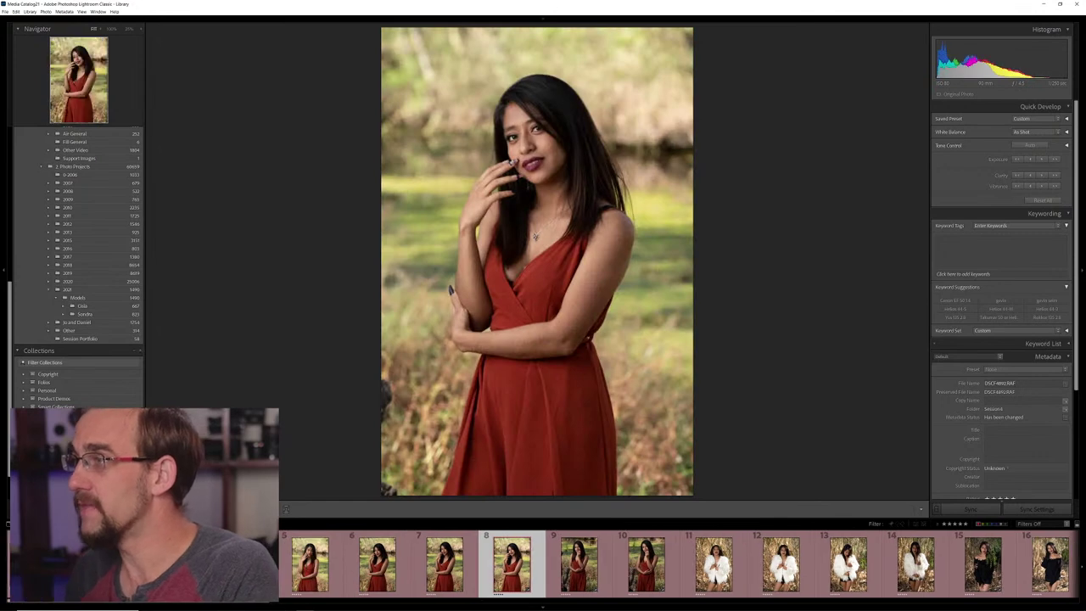
key("Left")
key("Left")
key("Left")
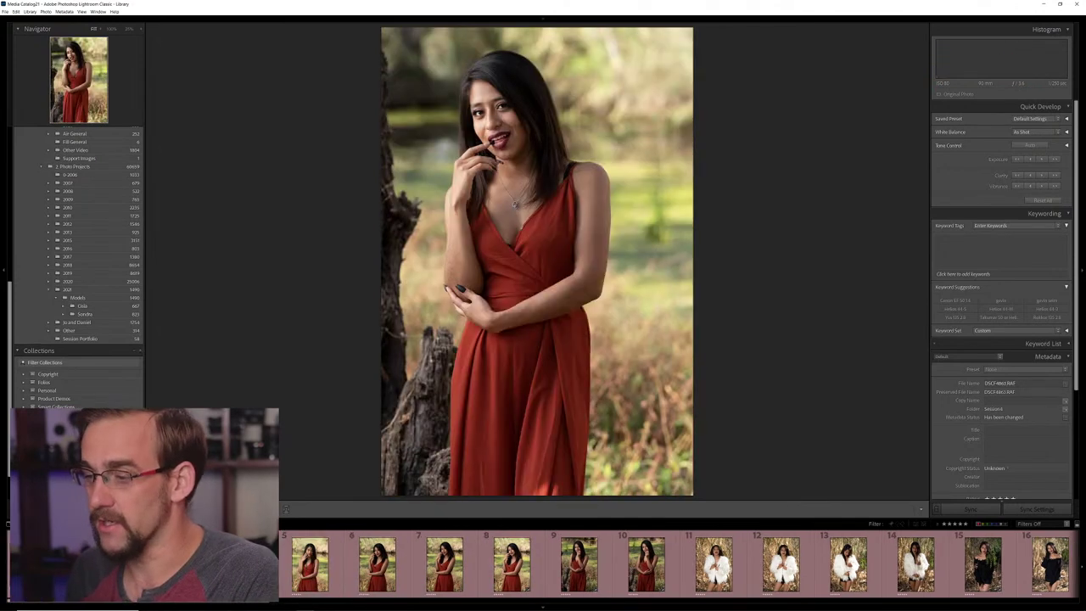
key("Left")
key("Left")
key("Left")
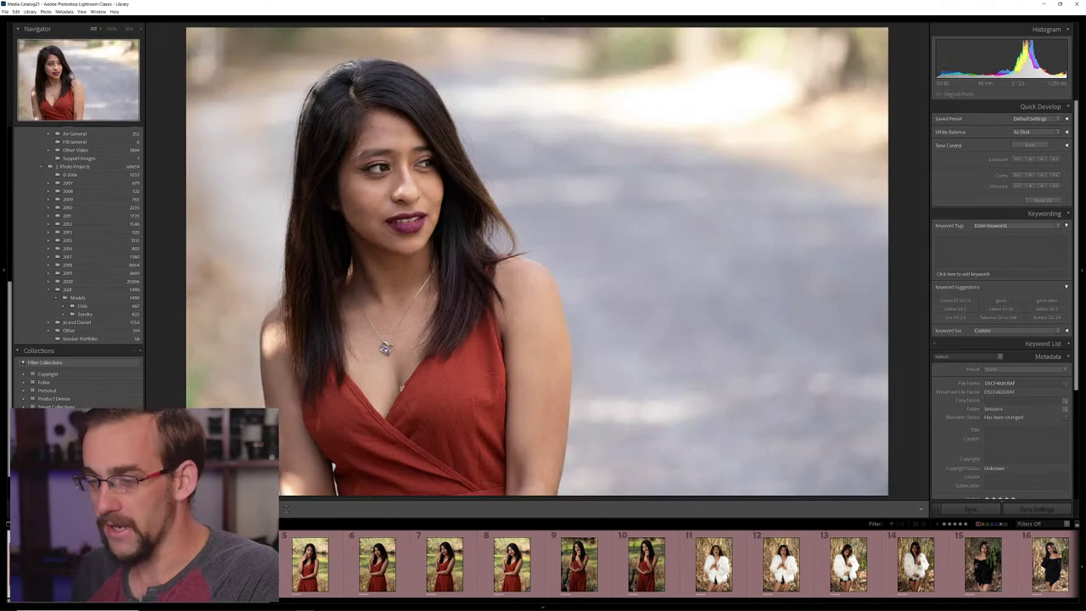
Compare the red-dress photos one by one, continuing in the Develop module, to judge their exposure
key("Right")
key("Left")
key("Right")
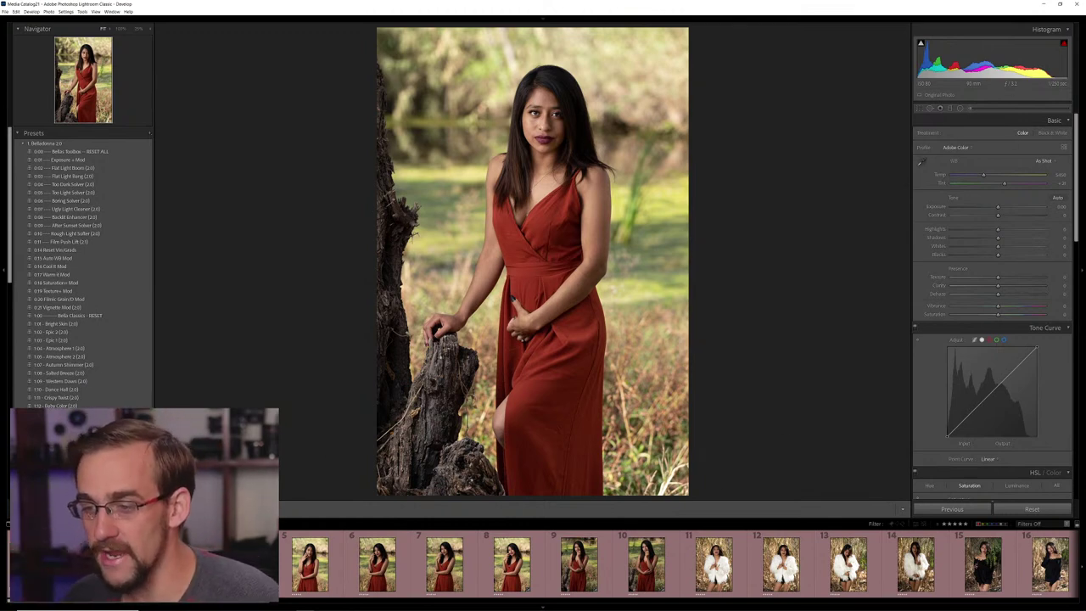
key("Right")
key("Right")
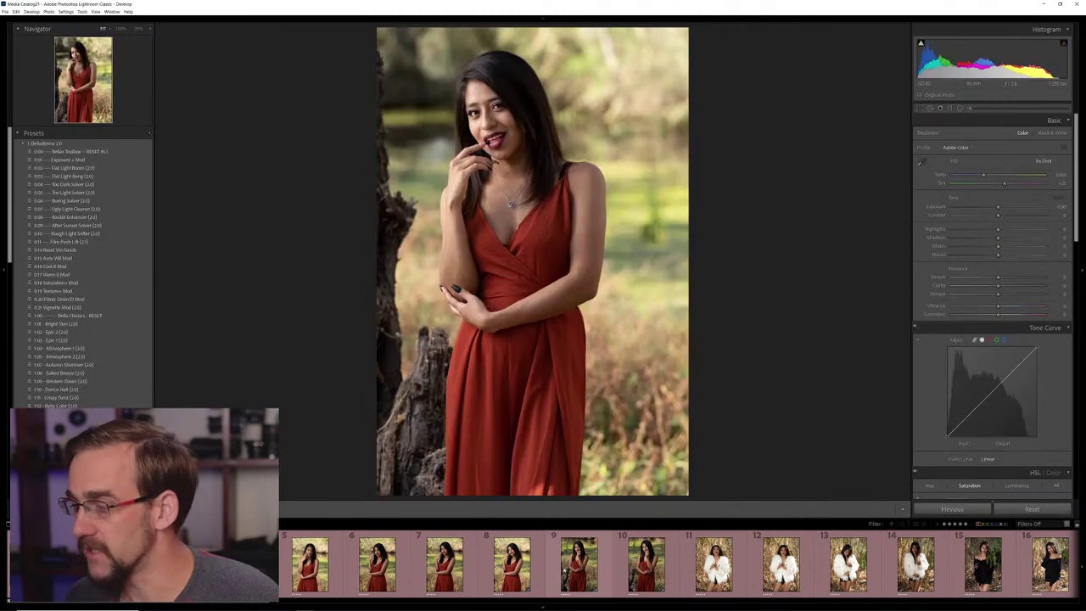
key("Right")
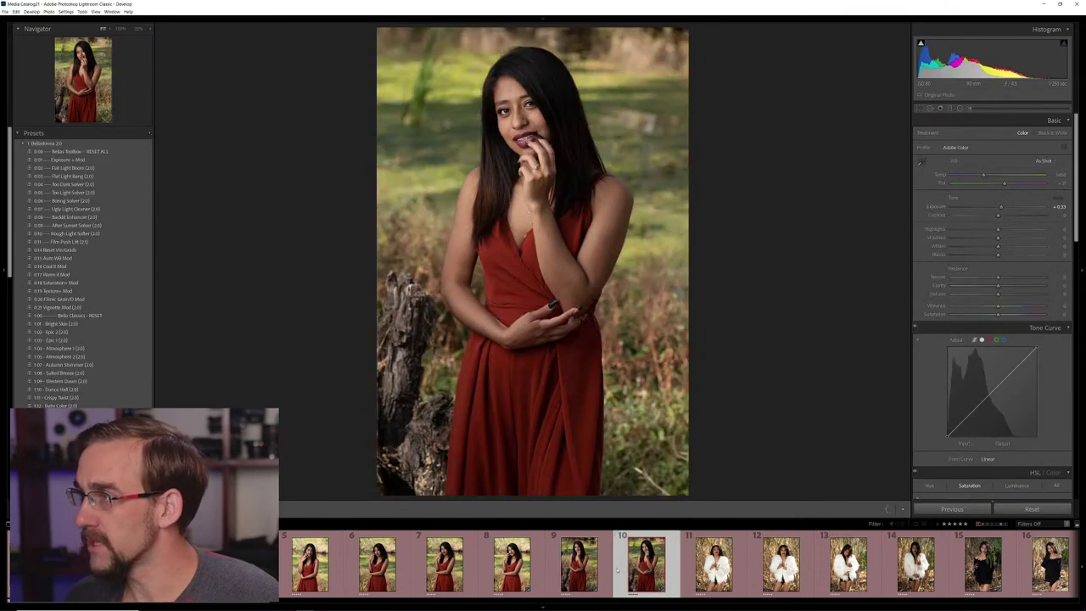
key("Right")
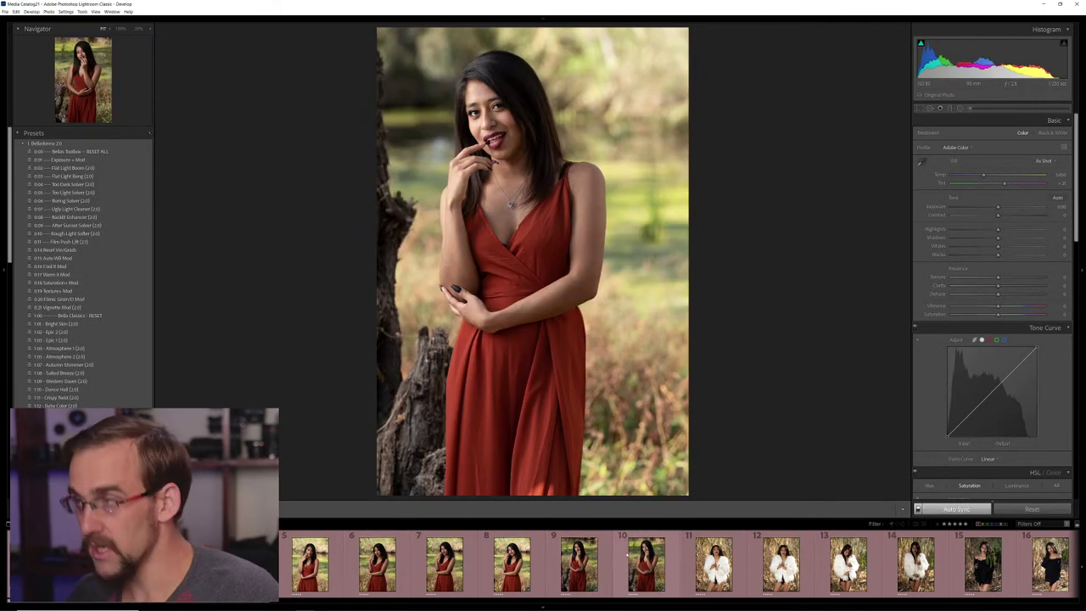
Select the fifth photo, with the model in the red dress, and set its Exposure to +0.34
left_click(324, 565)
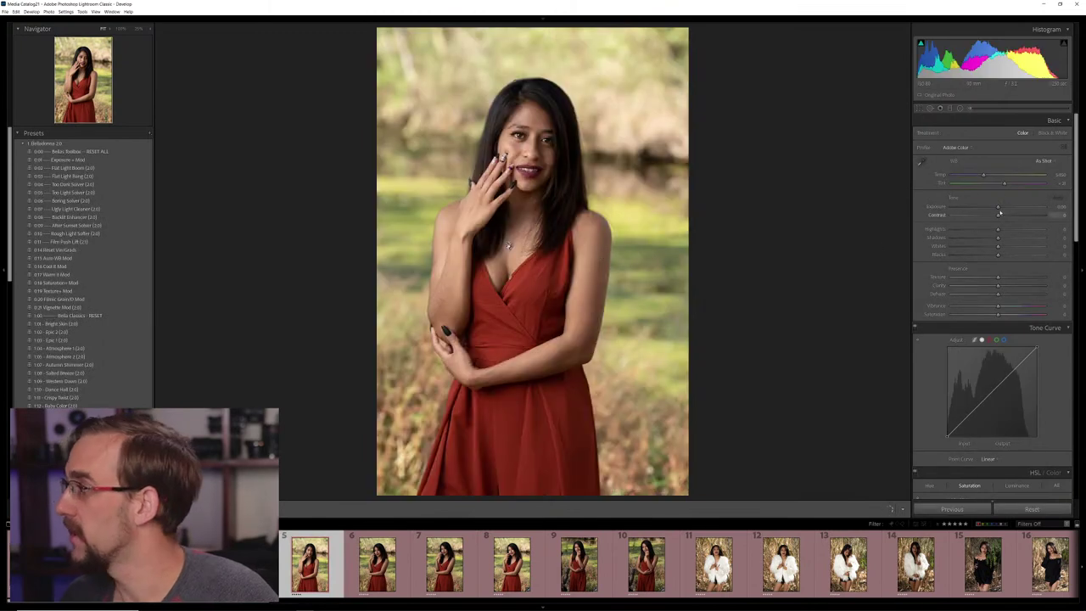
left_click_drag(997, 207, 1001, 207)
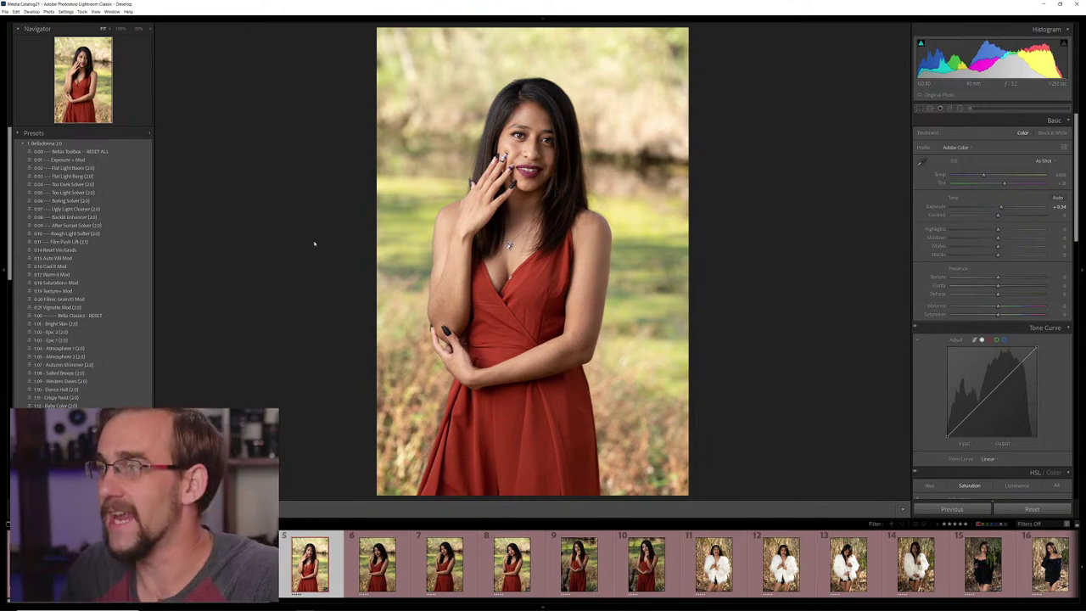
left_click(522, 149)
left_click_drag(522, 148, 526, 226)
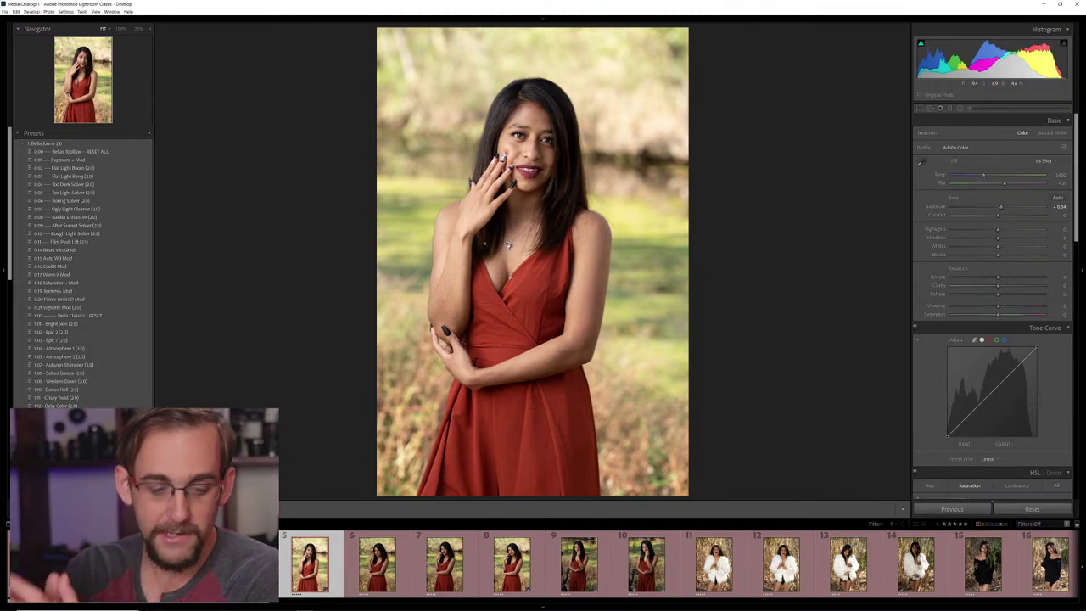
Apply the 1:13 - Southern Satin preset from the Belladonna Bella Classics group to the fifth photo
scroll(77, 257, "down", 4)
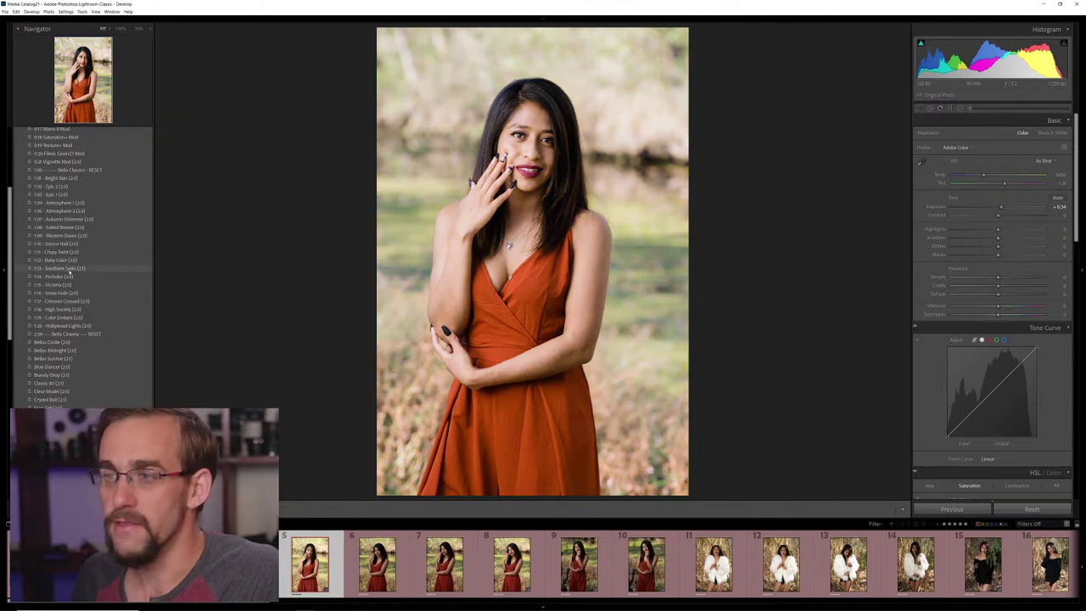
left_click(71, 270)
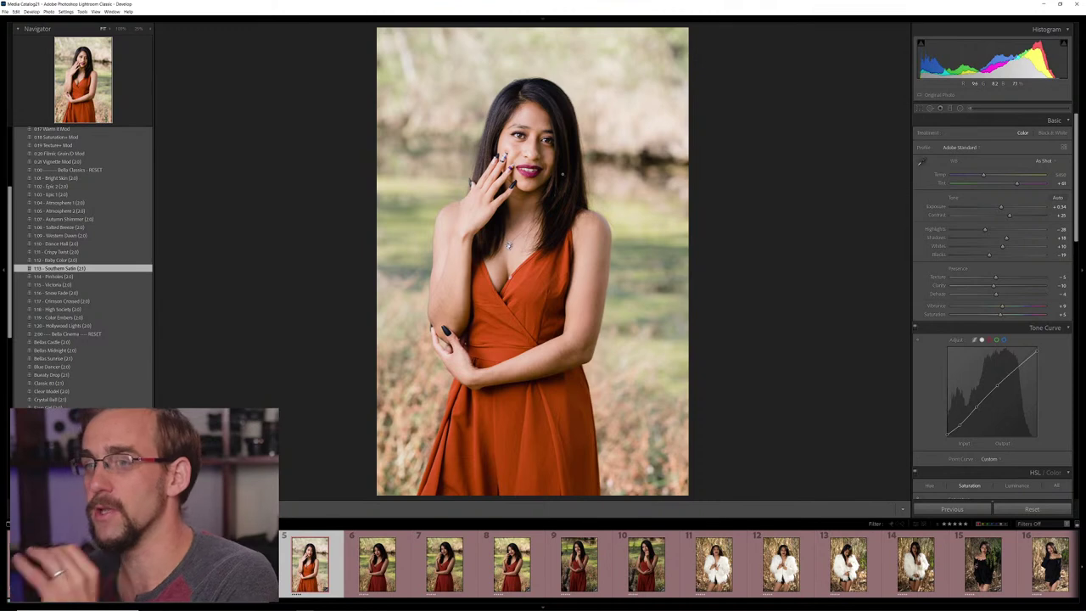
Try the 1:16 - Snow Fade preset and the 1:20 - Hollywood Lights preset on the fifth photo
left_click(77, 296)
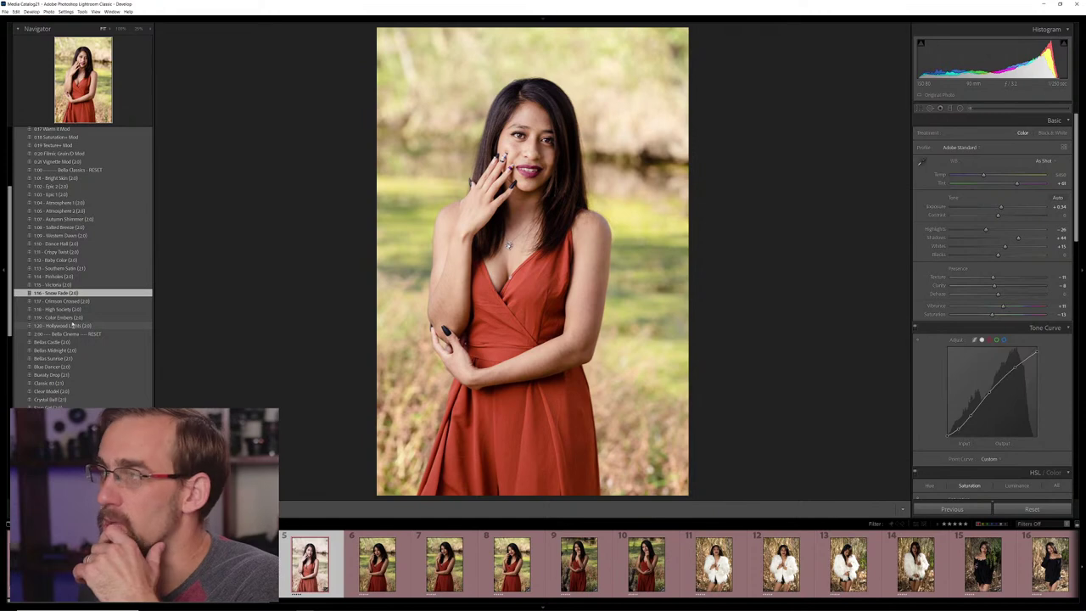
left_click(73, 326)
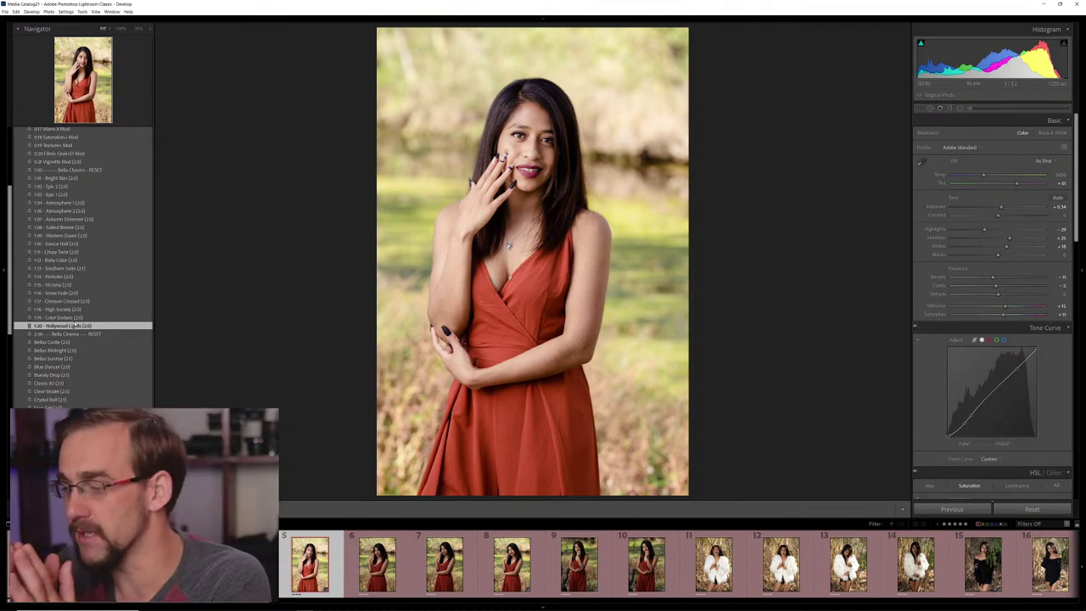
Reset the fifth photo with the 1:00 Bella Classics RESET preset and raise its Exposure to about +0.58
left_click(72, 170)
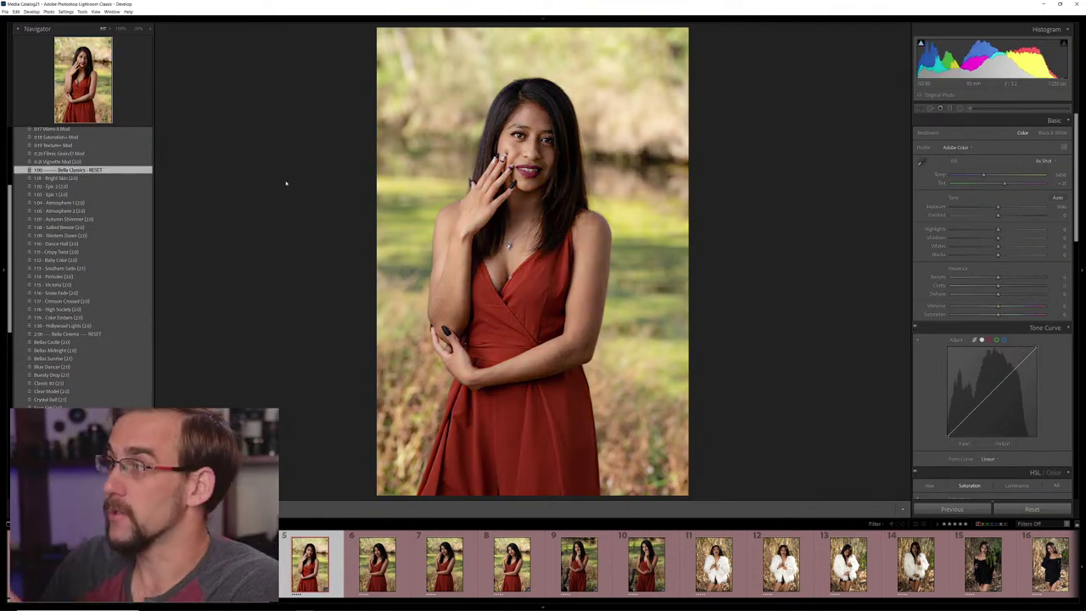
left_click_drag(998, 207, 1004, 208)
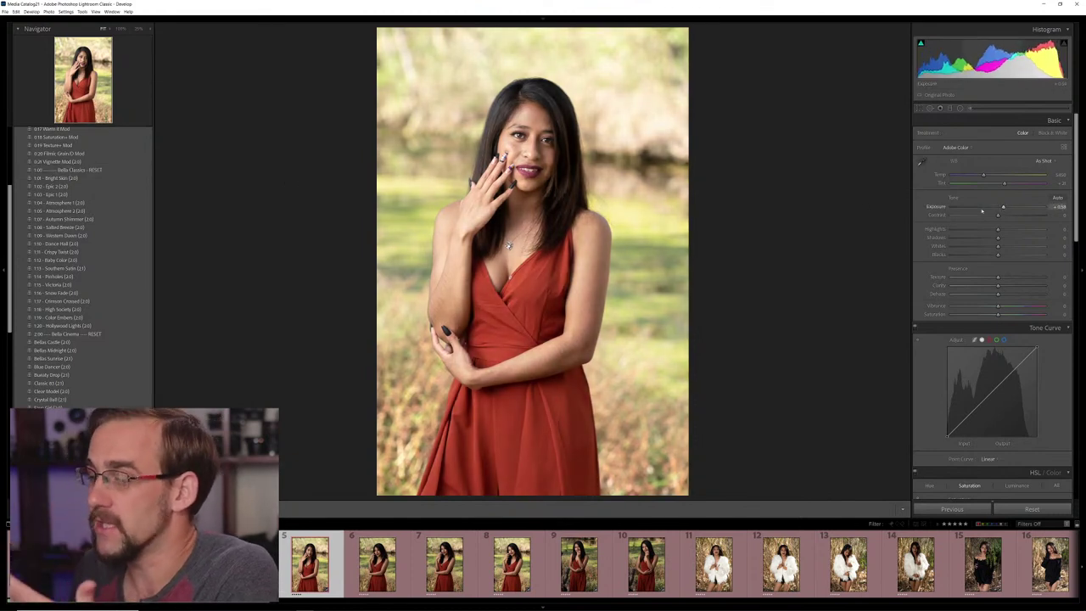
Select the sixth photo, with the model in the red dress, and set its Exposure to +0.76
key("Right")
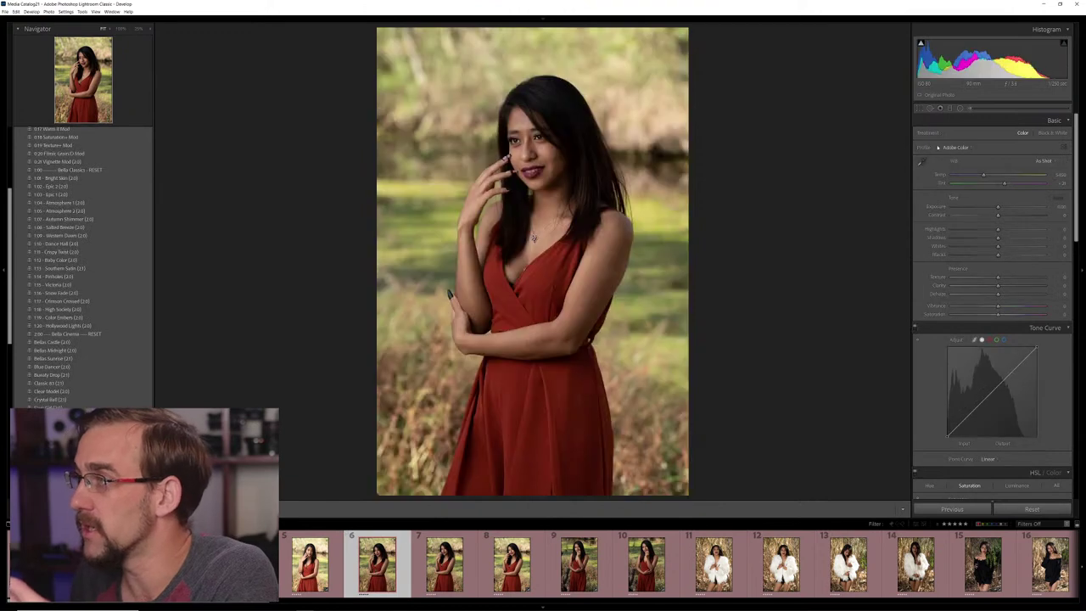
left_click_drag(998, 207, 1006, 207)
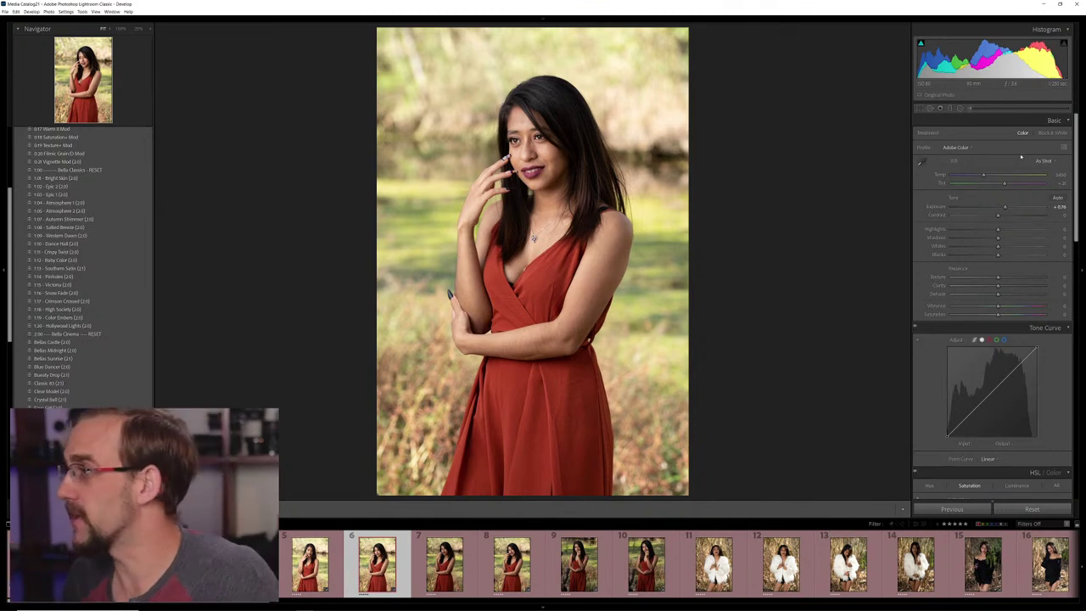
Try the Auto white balance on the sixth photo and return it to As Shot
left_click(1021, 157)
left_click(1031, 176)
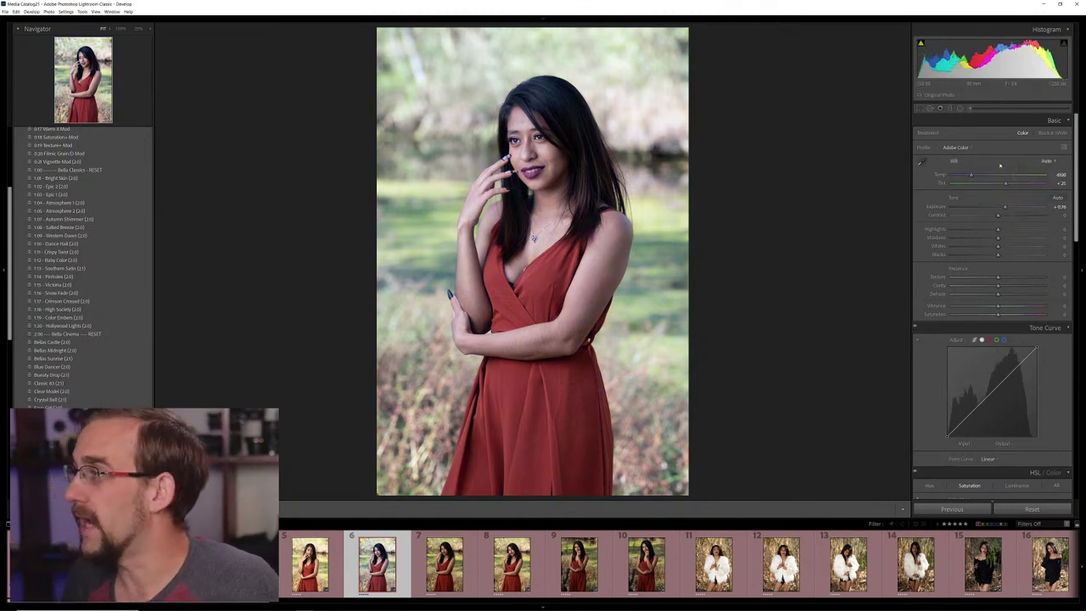
left_click(1047, 162)
left_click(1031, 169)
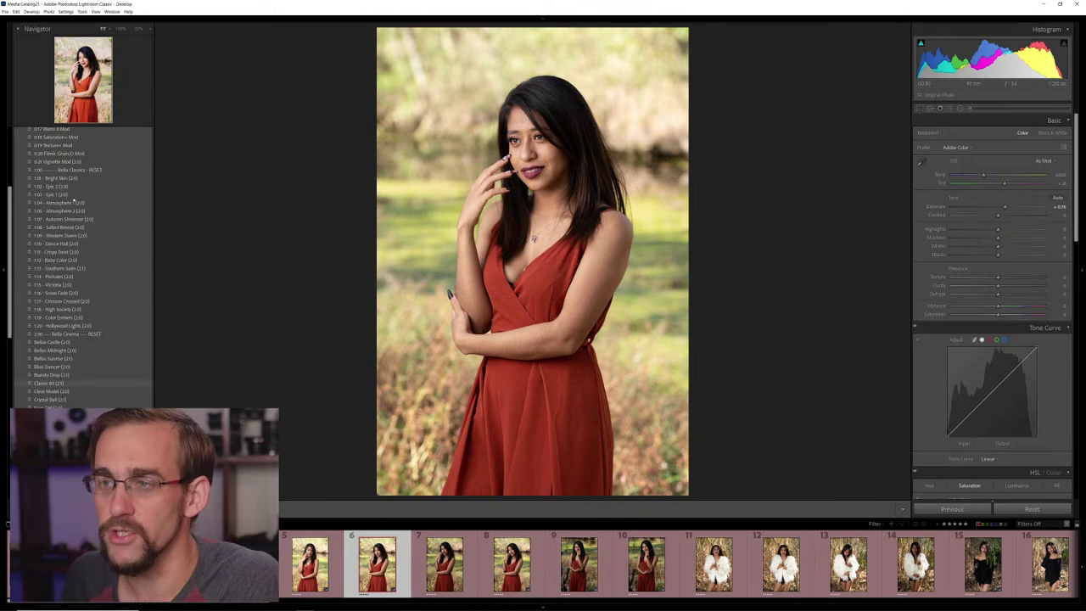
Apply the 1:13 - Southern Satin preset to the sixth photo and warm its white balance Temp to 6268
left_click(63, 270)
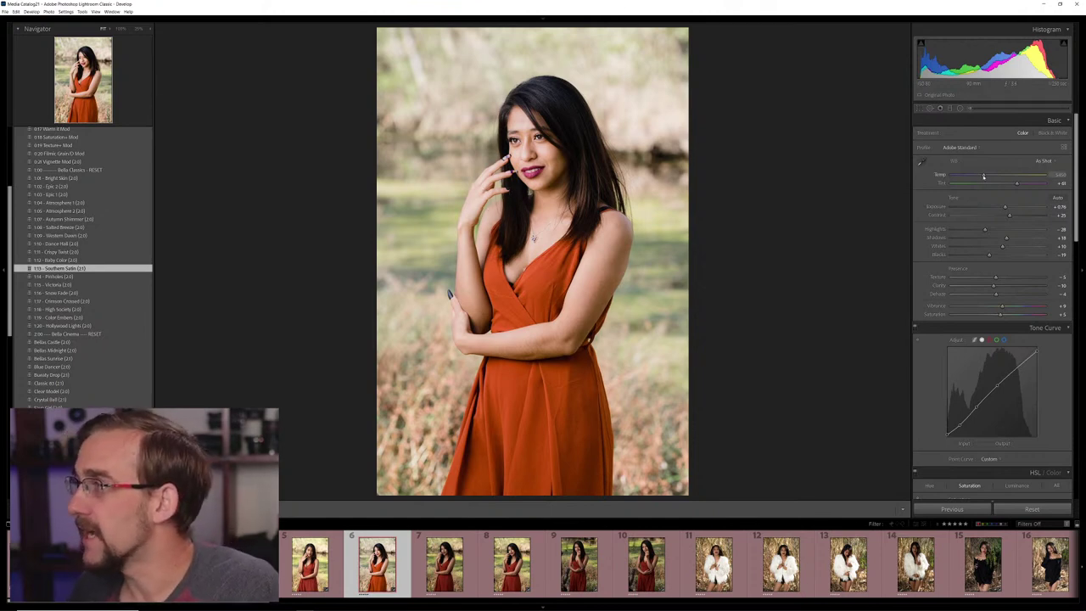
left_click_drag(984, 176, 991, 176)
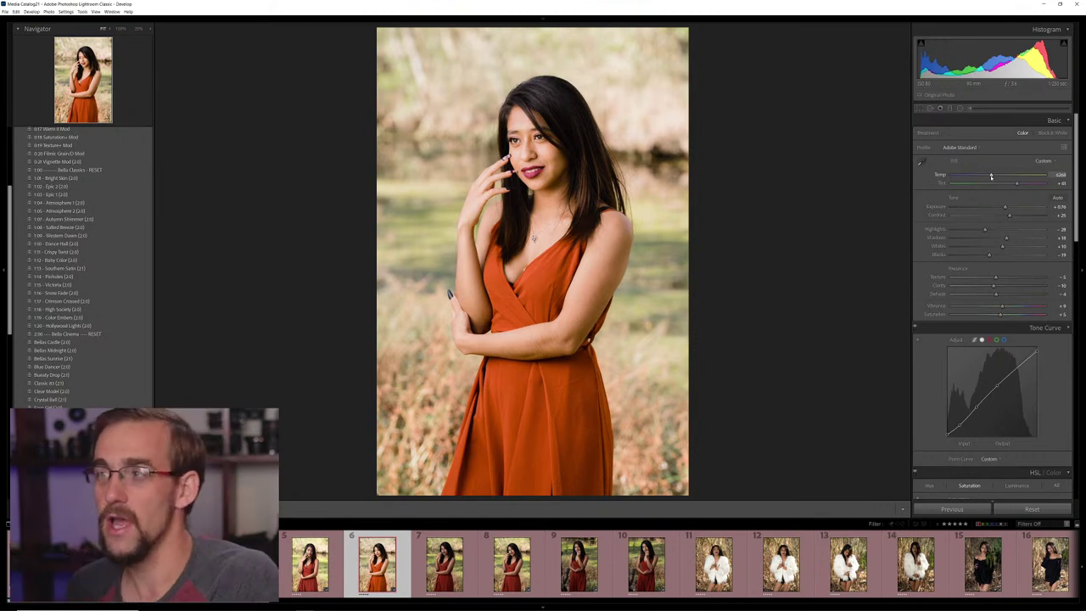
Examine the preset's HSL hue, saturation and luminance settings and its red, green and blue tone curves
scroll(925, 280, "down", 5)
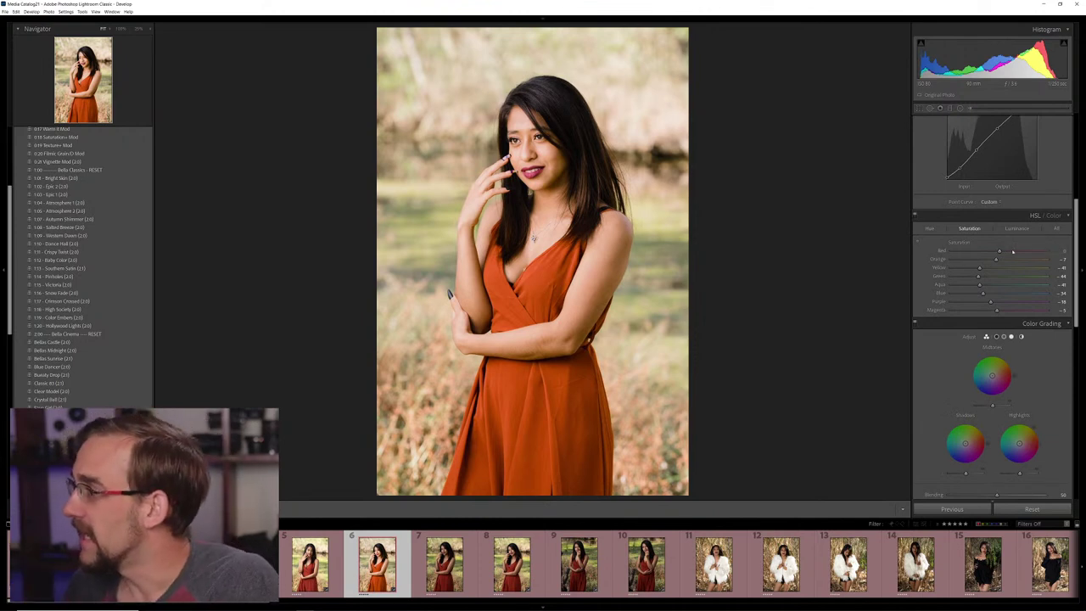
left_click(930, 228)
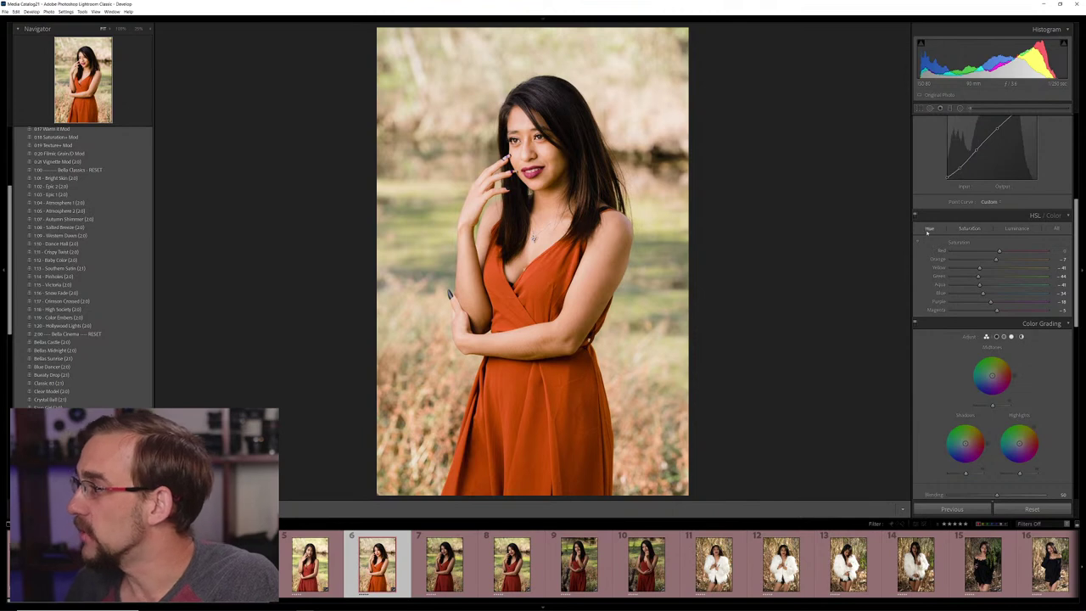
left_click(1012, 230)
scroll(1012, 385, "up", 3)
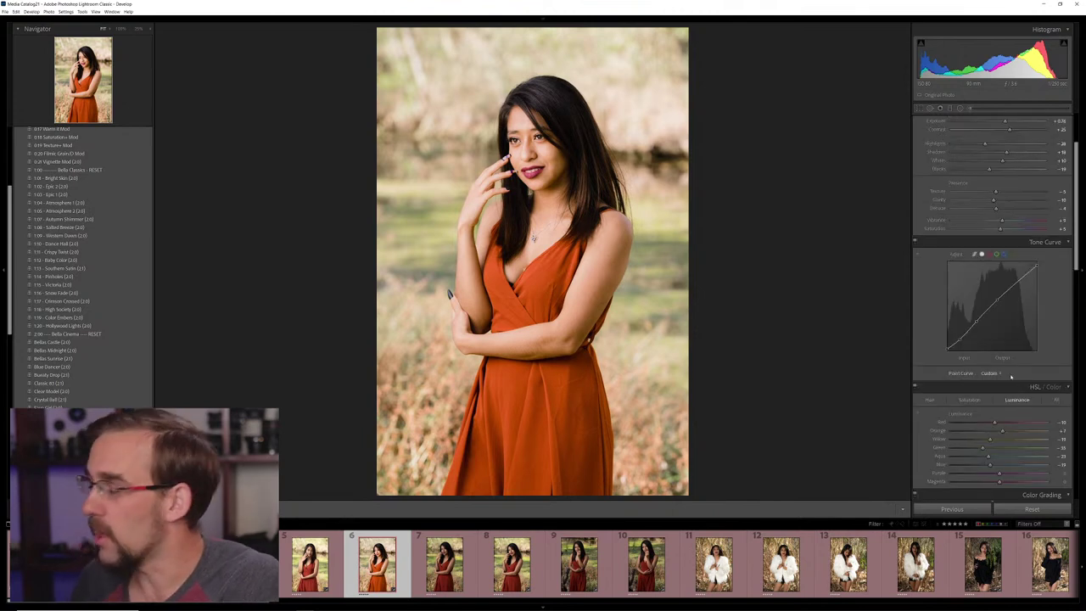
left_click(989, 254)
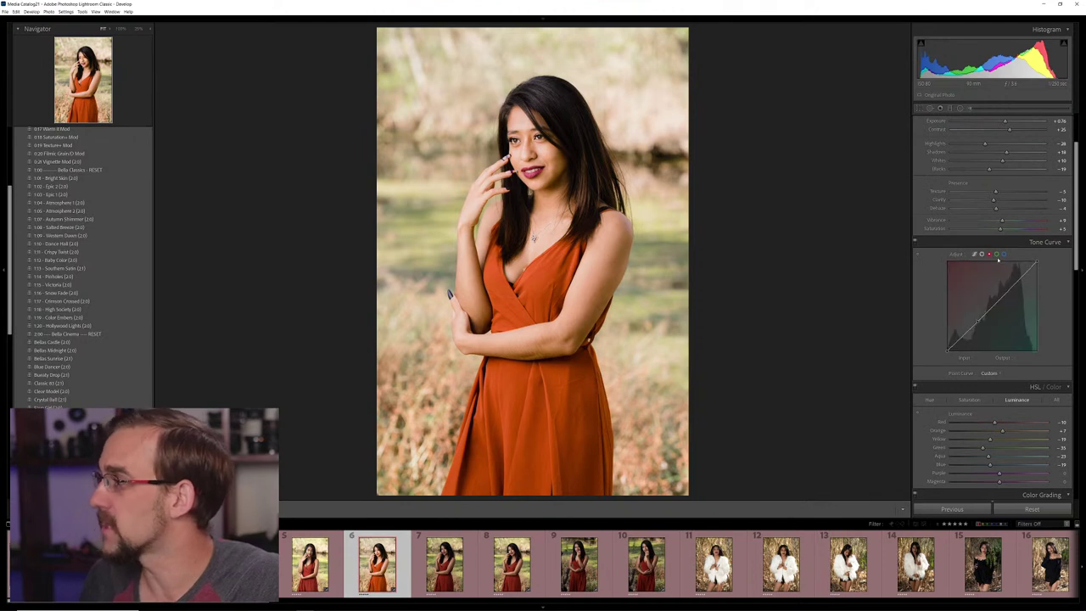
left_click(996, 255)
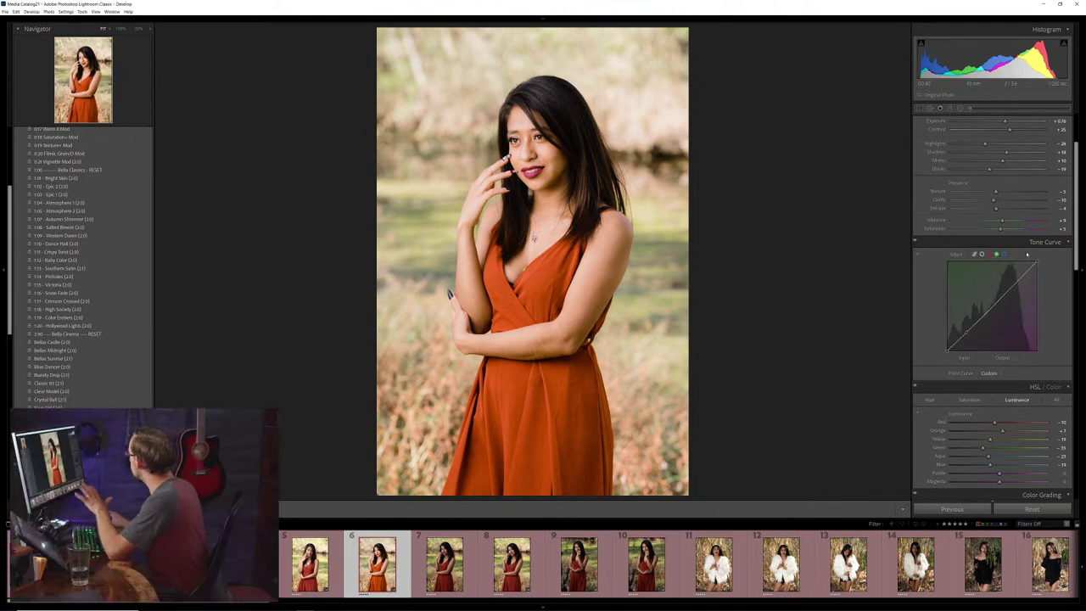
left_click(1005, 254)
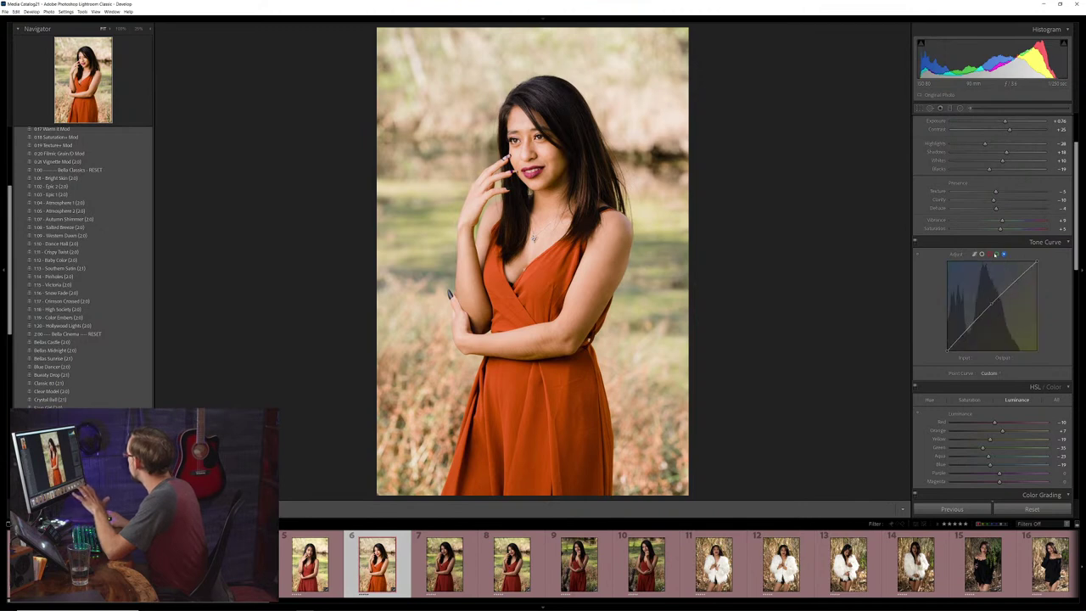
left_click(995, 254)
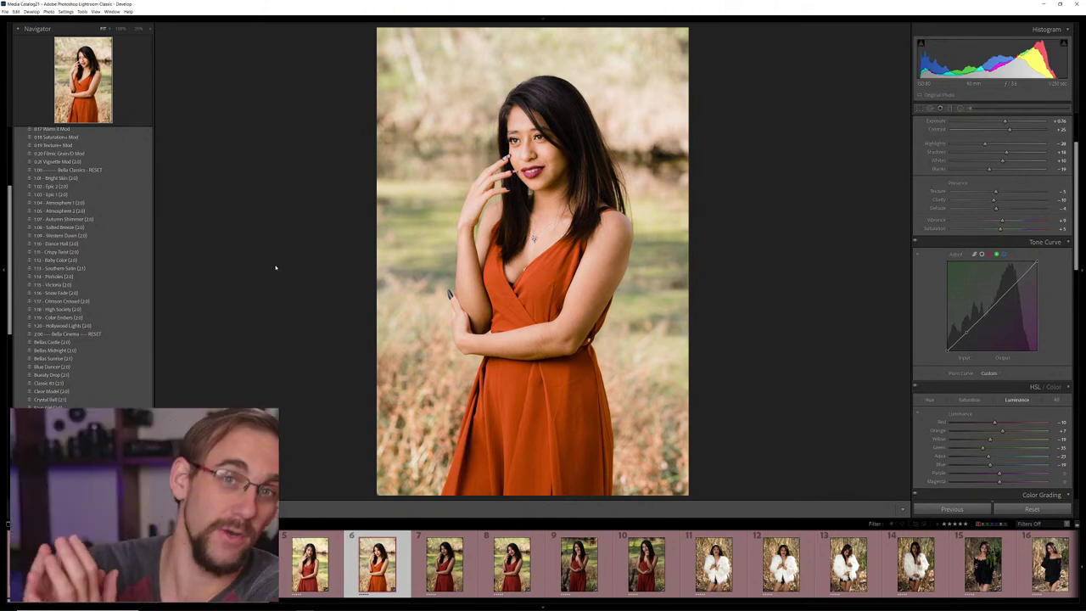
Try the 1:20 - Hollywood Lights preset on the sixth photo, compare it with As Shot white balance and undo that white balance change
left_click(58, 327)
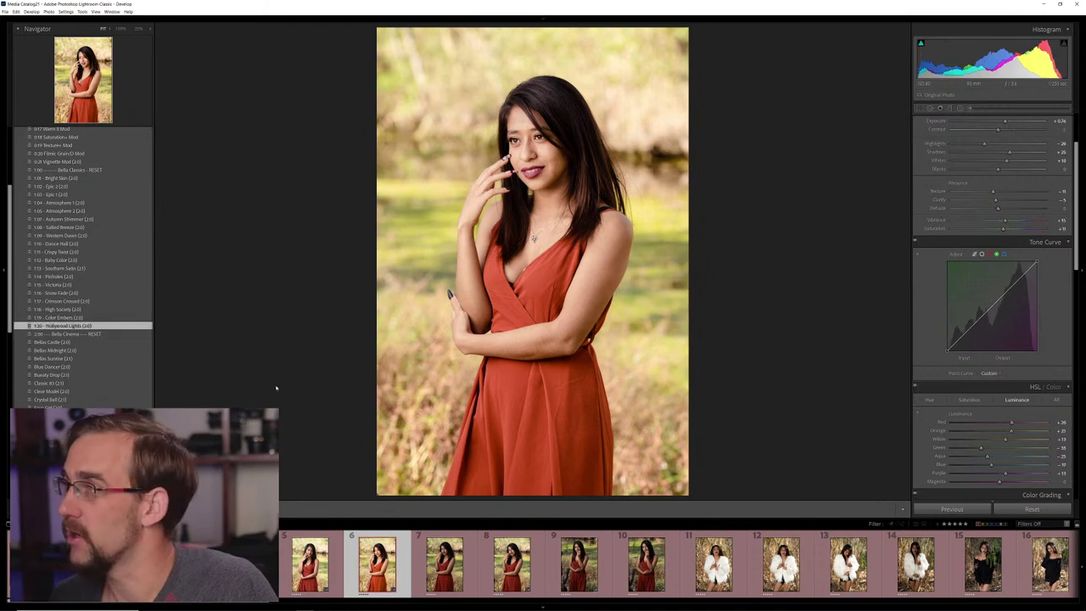
scroll(993, 221, "up", 3)
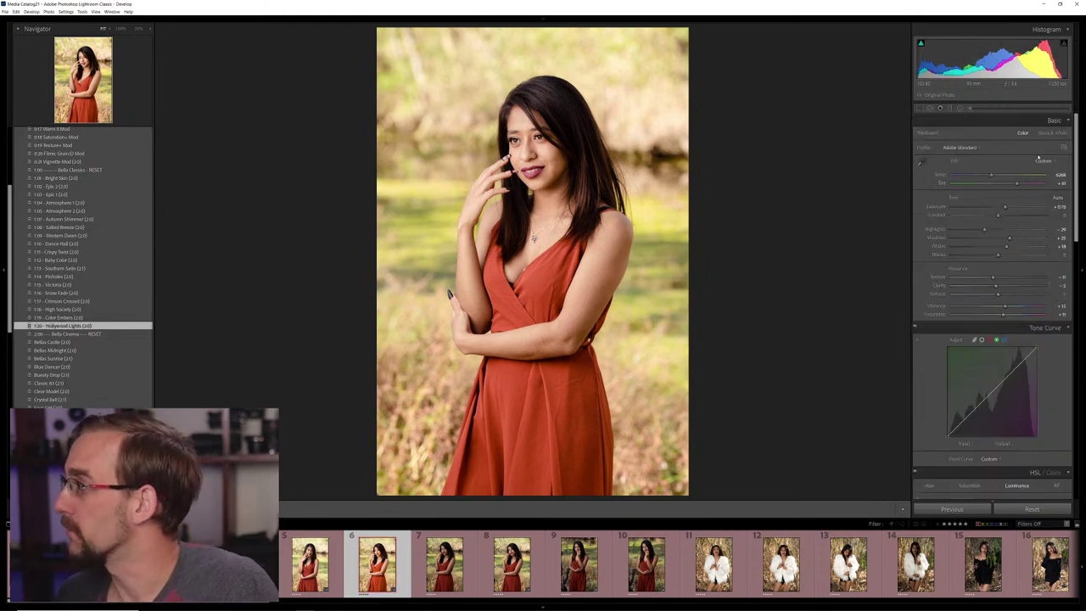
left_click(1043, 160)
left_click(1027, 170)
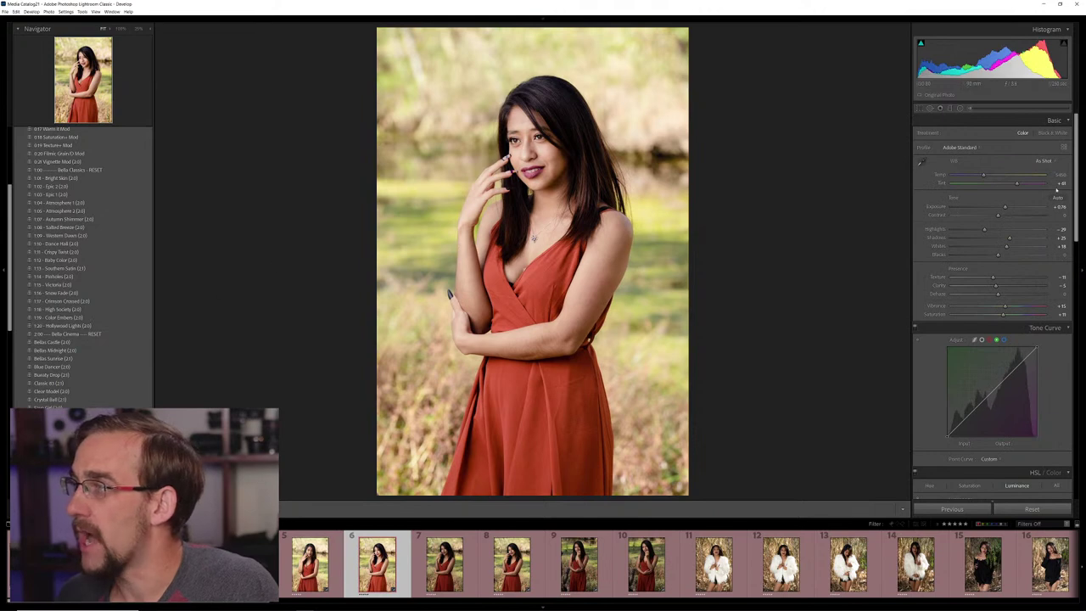
key("ctrl+z")
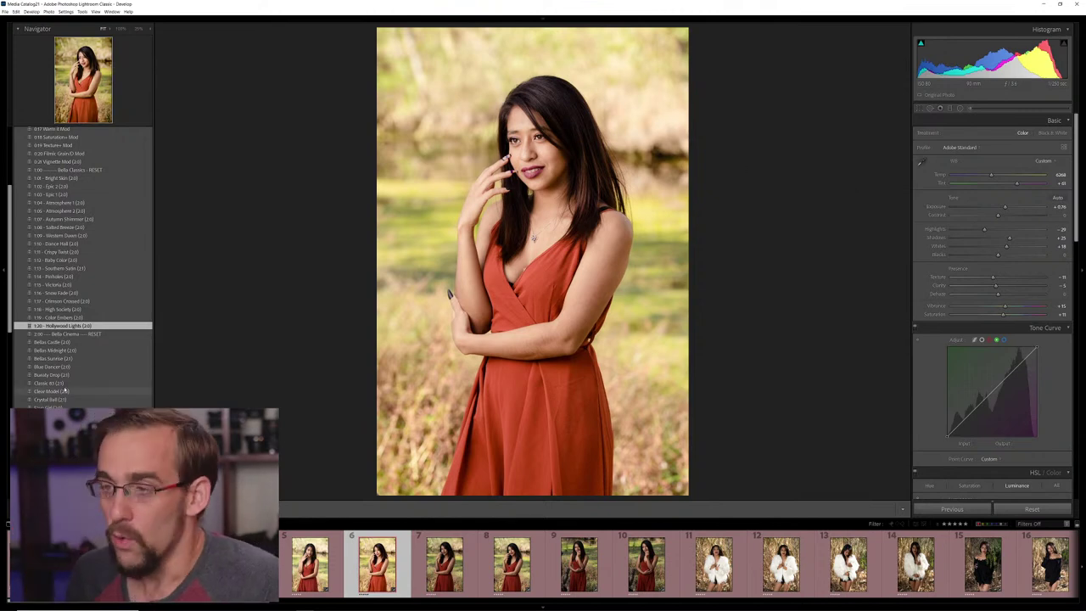
Preview the Bella Cinema presets, return the white balance to As Shot and apply Midsummer to the sixth photo after trying Lovers Trust
scroll(65, 389, "down", 3)
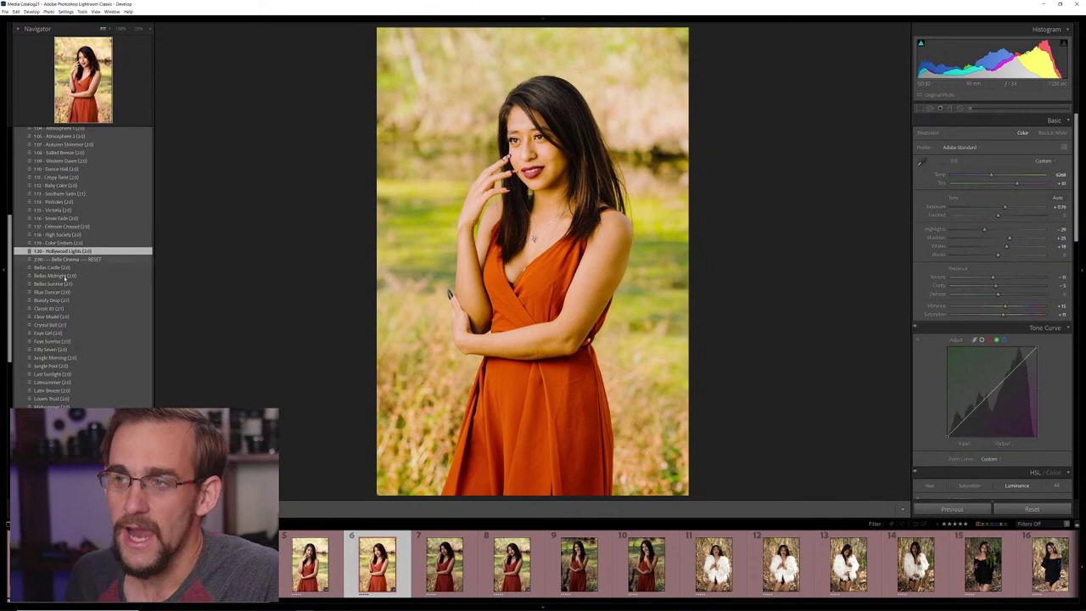
scroll(66, 306, "down", 5)
scroll(70, 358, "up", 5)
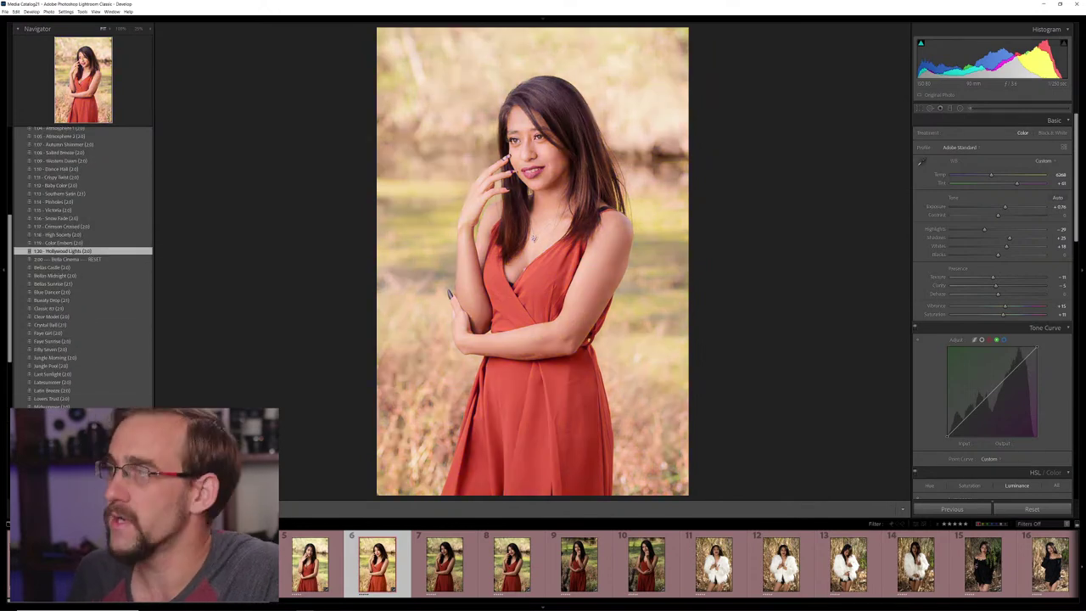
scroll(83, 263, "down", 3)
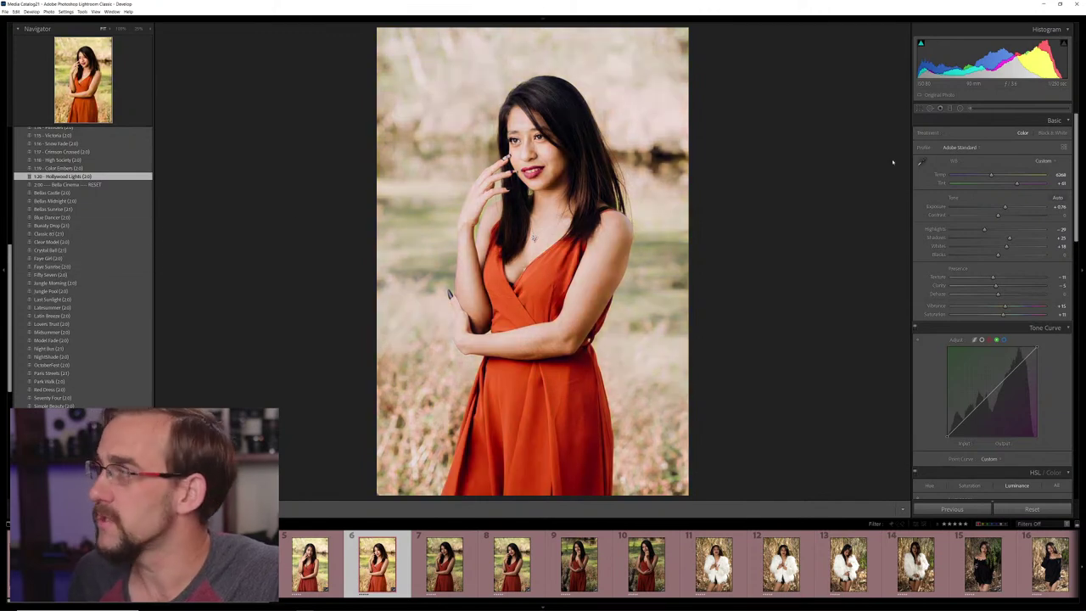
left_click(1043, 161)
left_click(1026, 168)
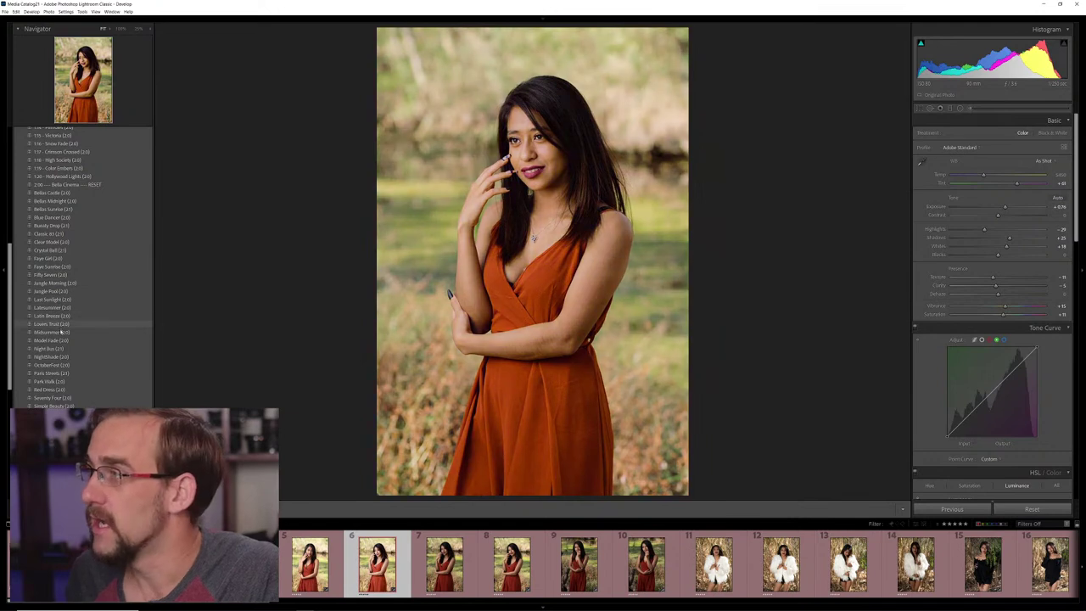
left_click(59, 323)
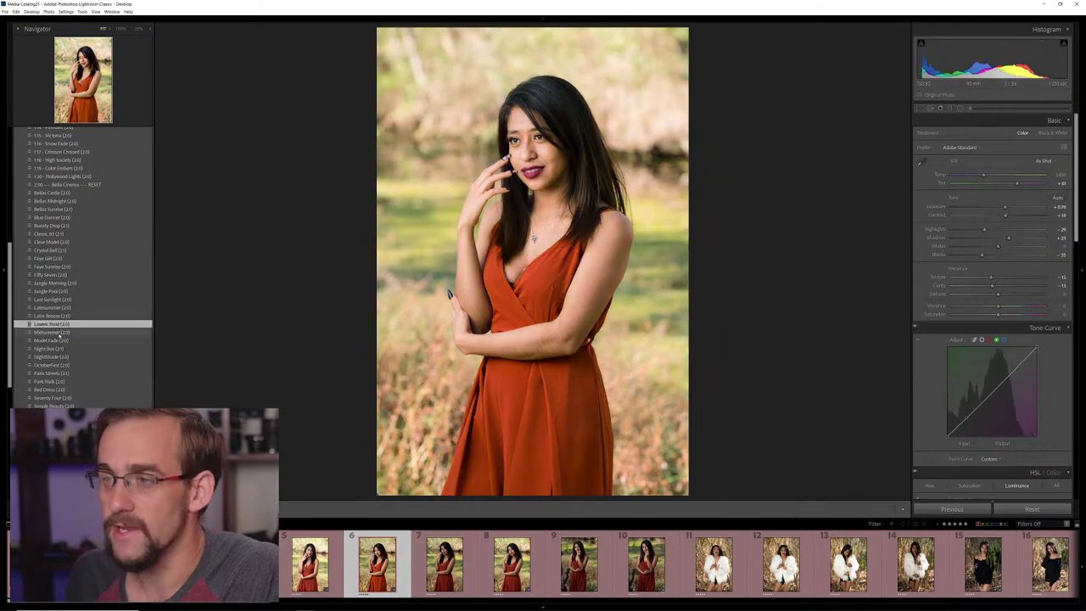
left_click(102, 332)
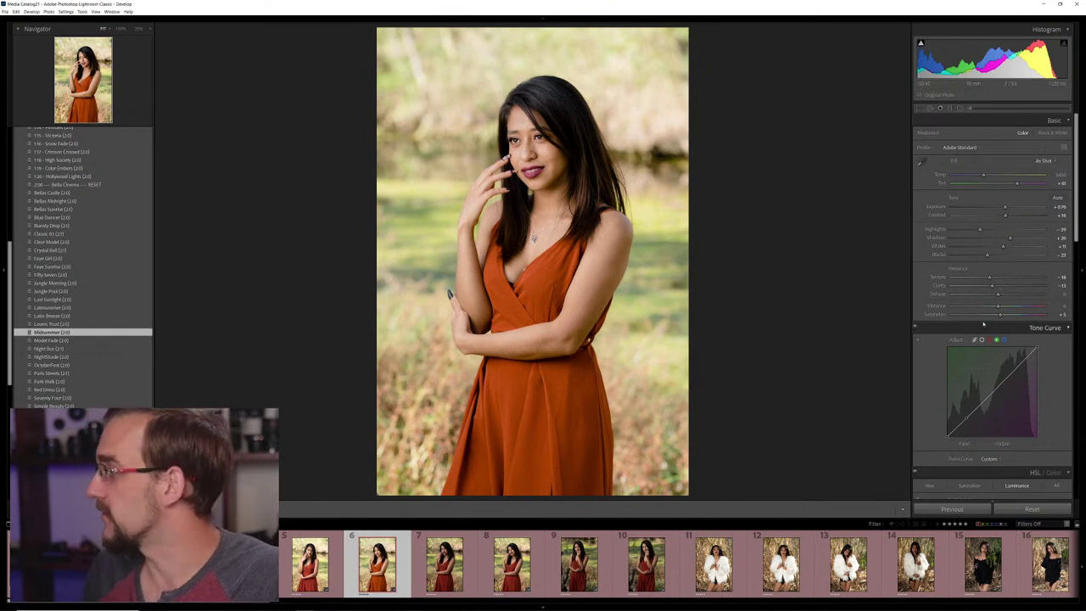
Raise the sixth photo's Saturation to +17 and cool its white balance Temp slightly
left_click_drag(1001, 316, 1005, 316)
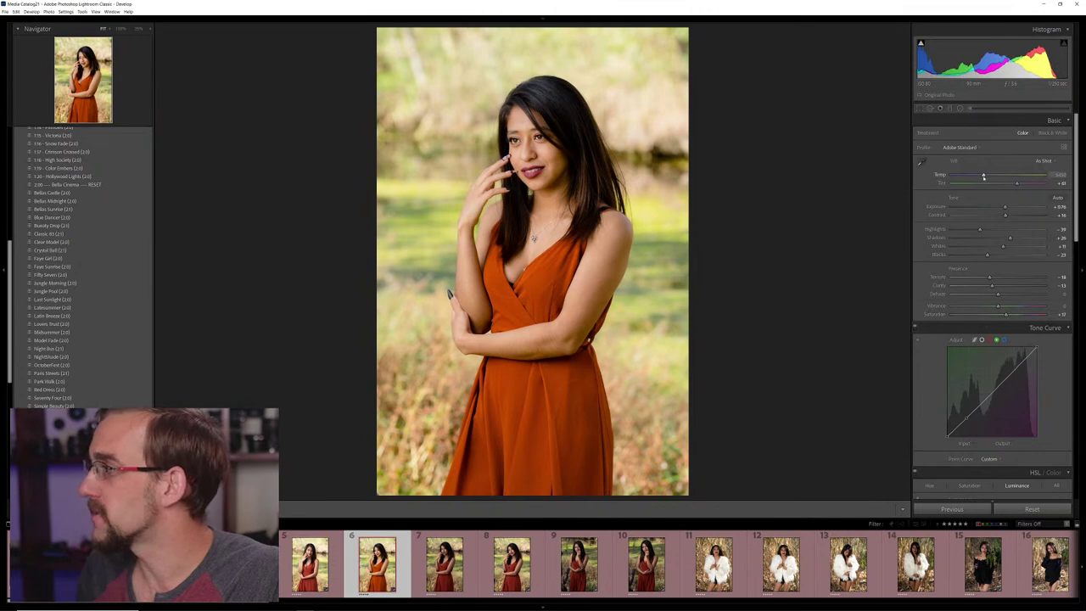
left_click_drag(985, 176, 982, 177)
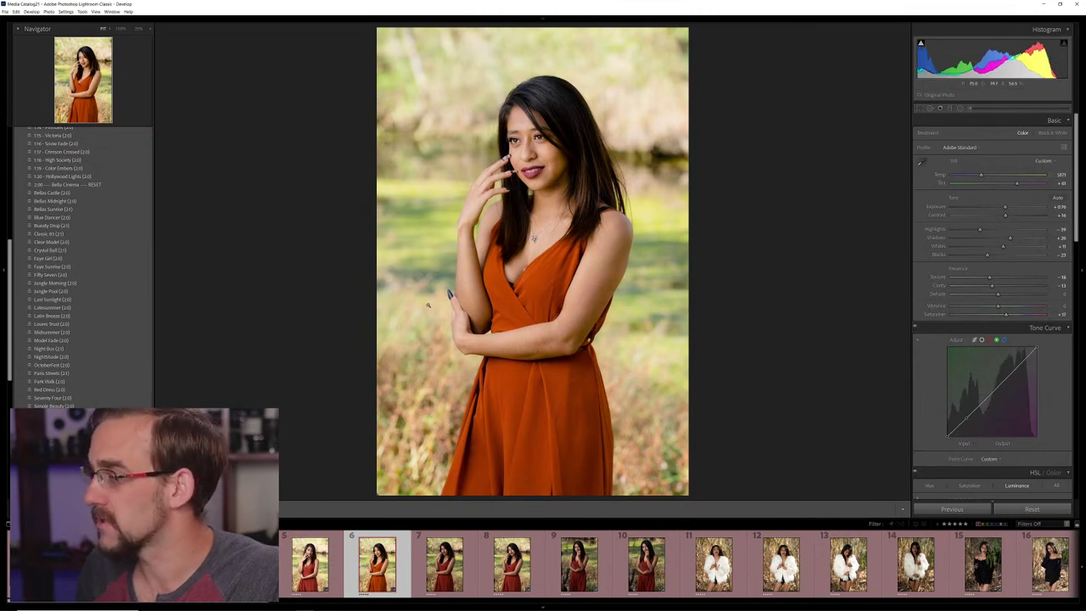
Crop the sixth photo to a shorter custom aspect, trimming the lower dress and a strip of background above the model's head
key("r")
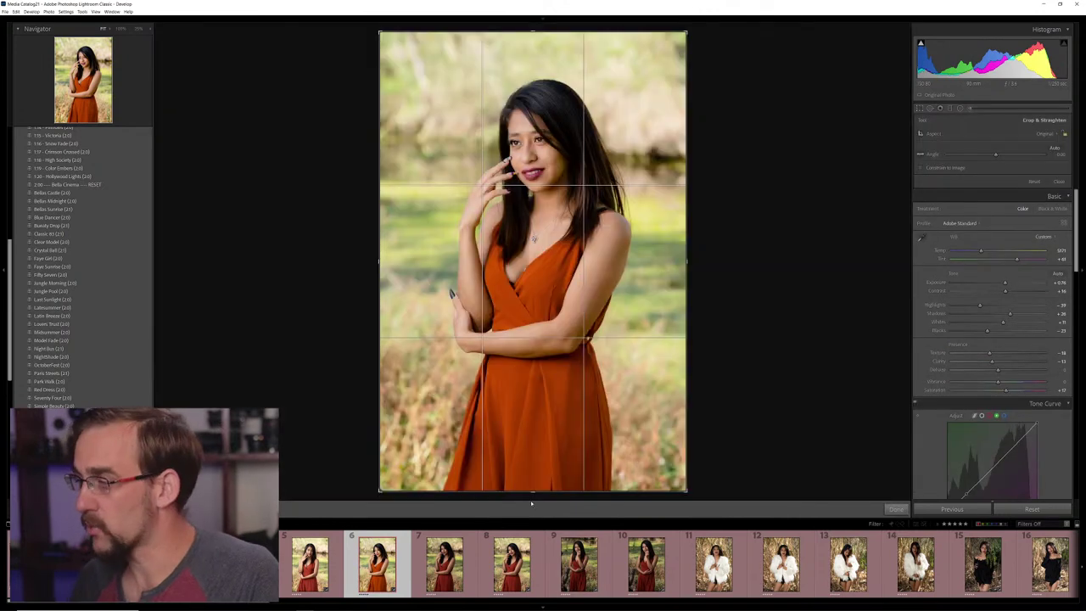
key("r")
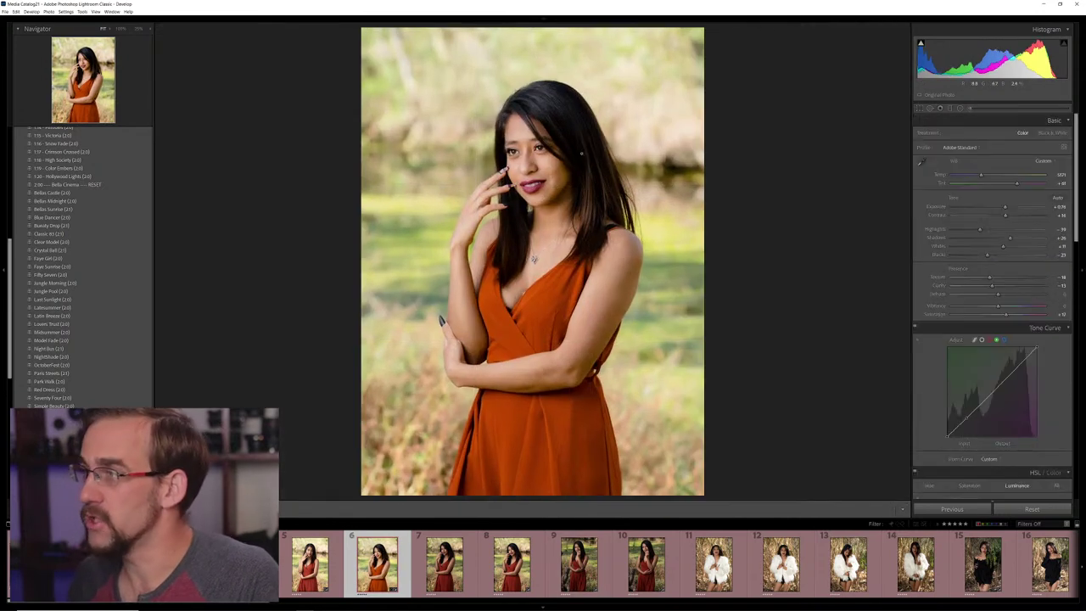
key("r")
left_click_drag(527, 77, 528, 134)
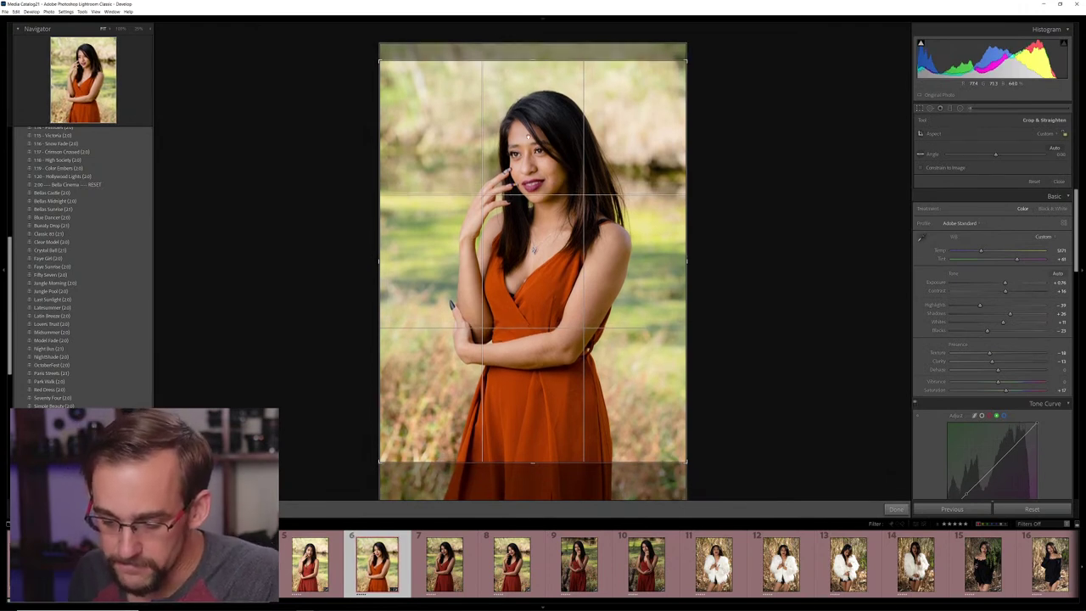
key("r")
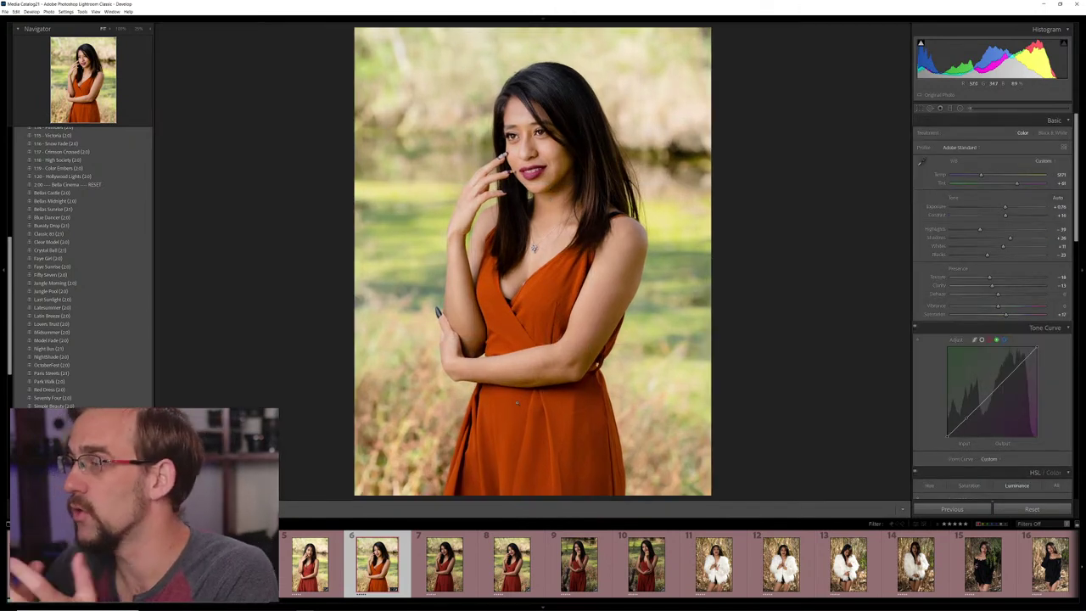
Inspect the model's face, hand and necklace in the sixth photo at full size
key("z")
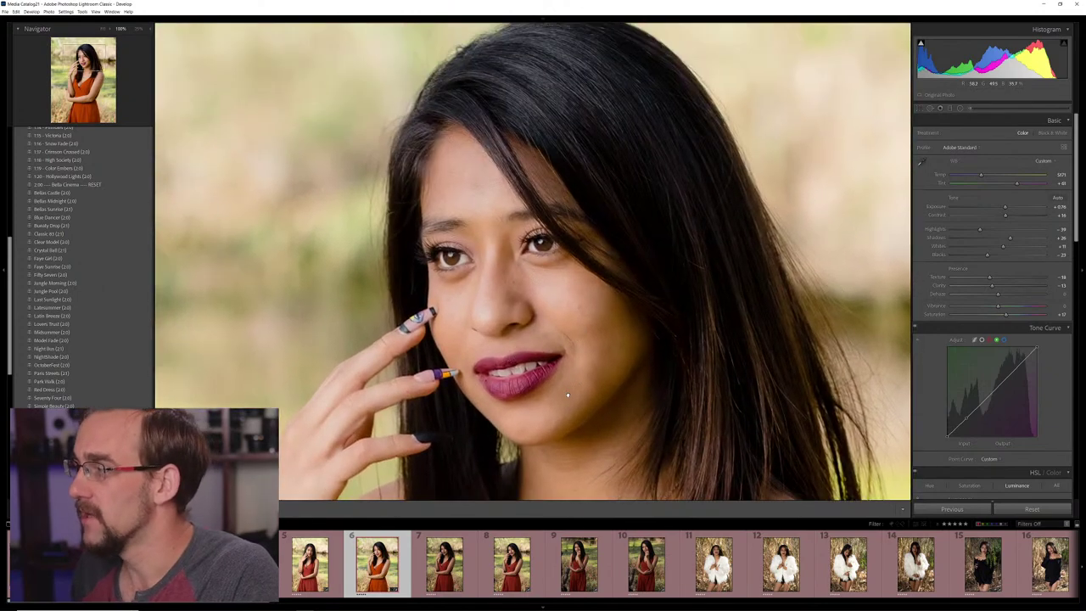
left_click_drag(567, 395, 581, 245)
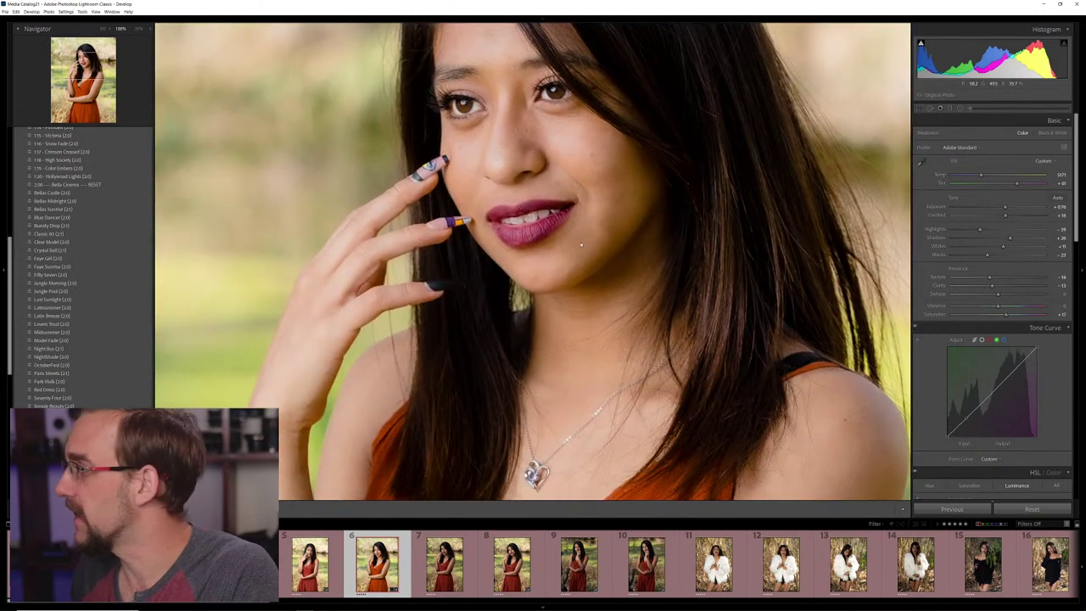
key("z")
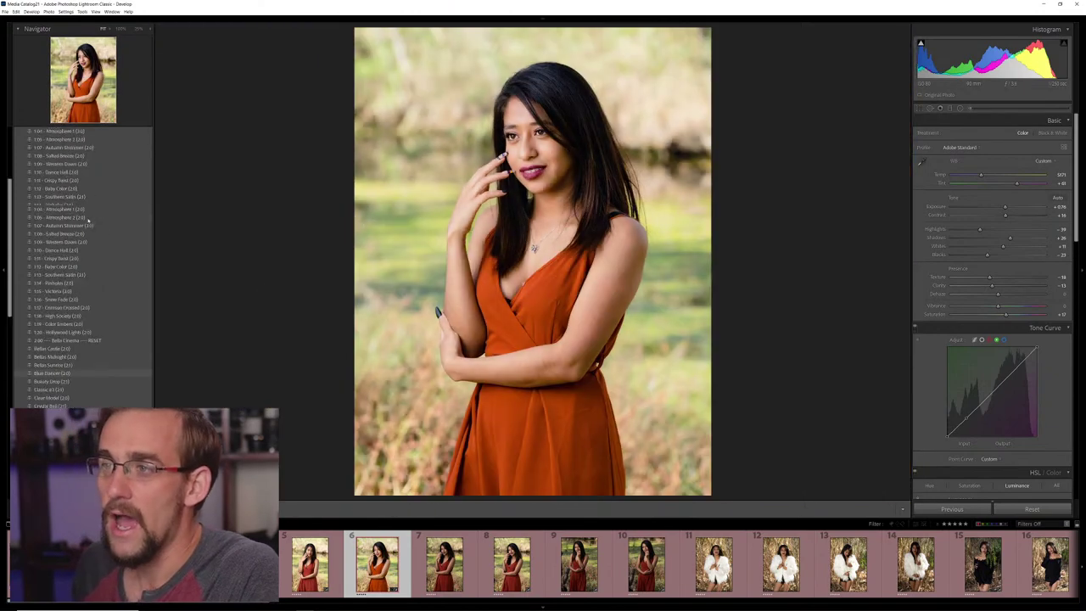
Apply the 0:20 Filmic Grain preset to the sixth photo, undoing and reapplying it to compare the effect on the face close up
scroll(88, 223, "up", 5)
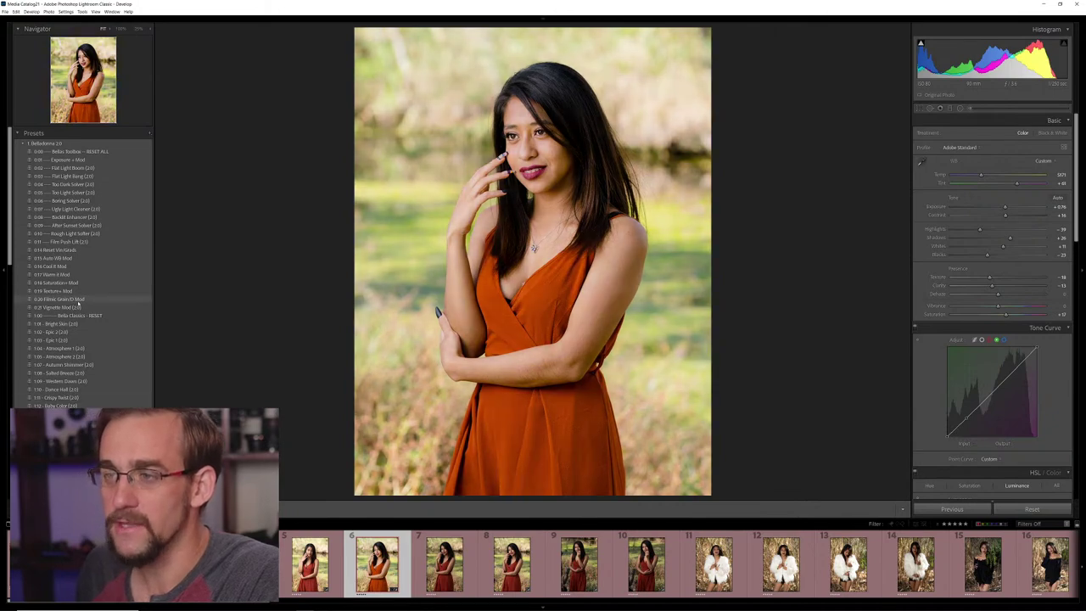
left_click(70, 300)
left_click(543, 145)
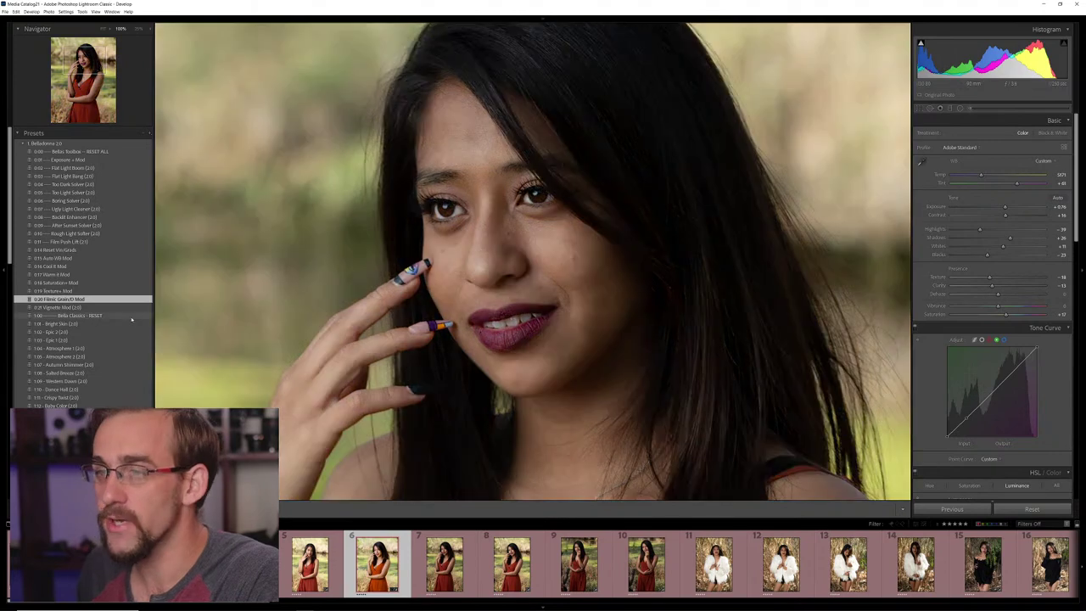
key("ctrl+z")
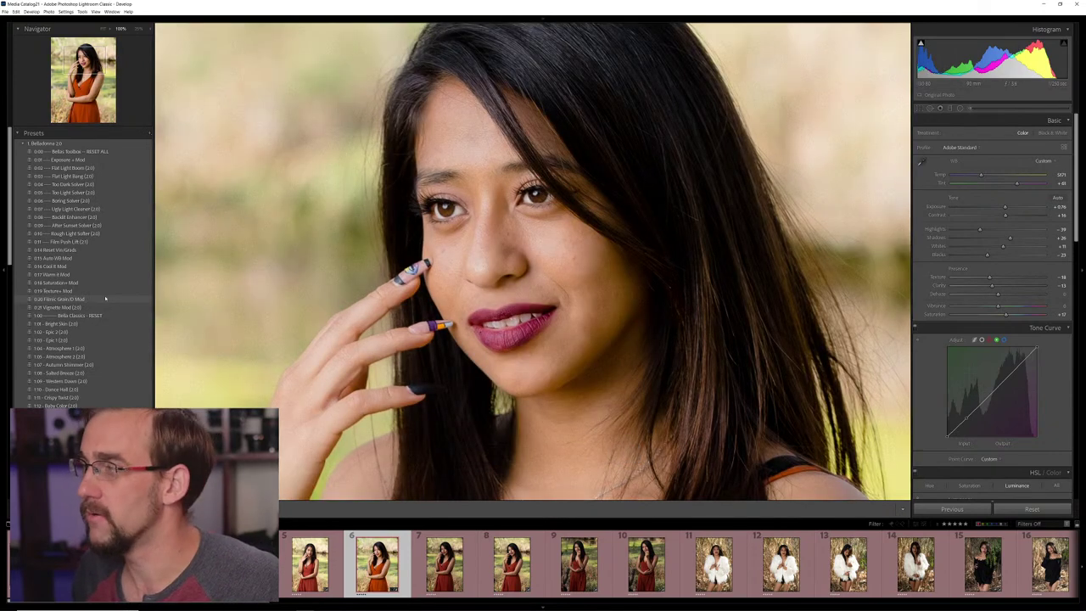
left_click(106, 299)
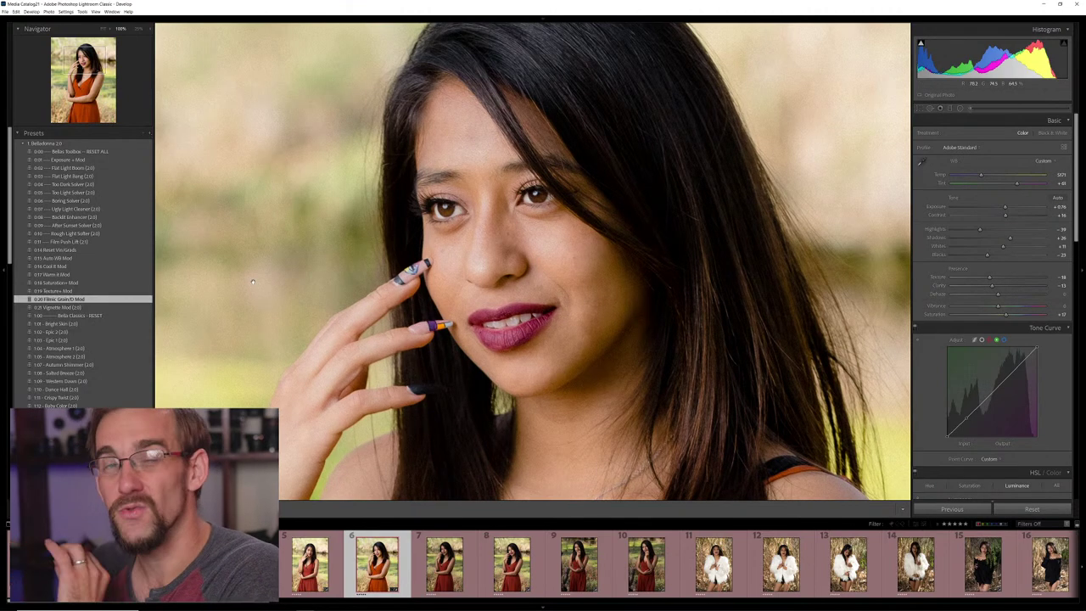
key("z")
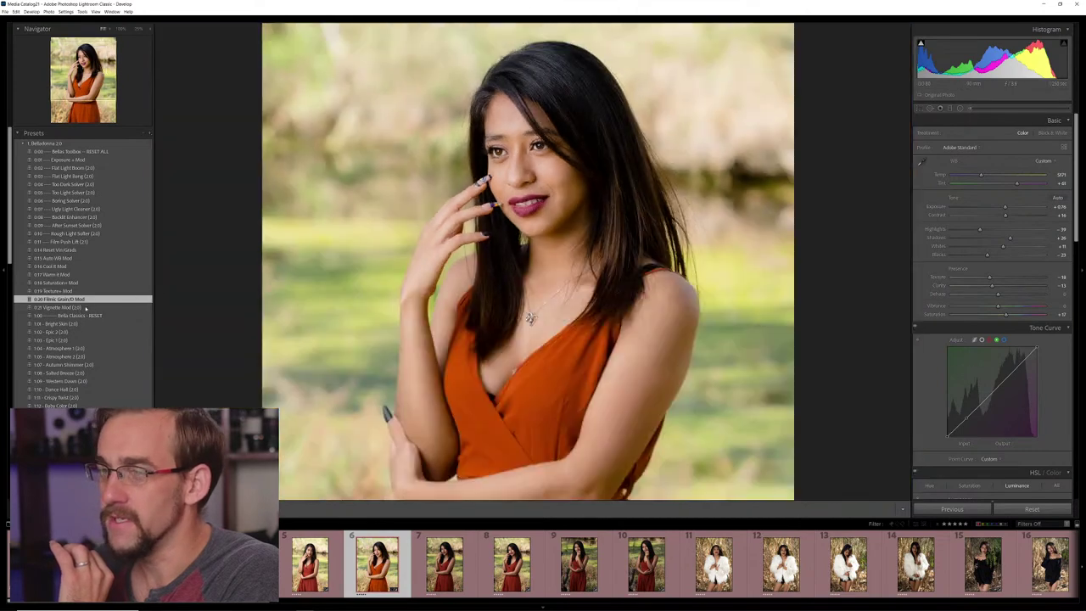
Apply the 0:21 Vignette Mod and Lovers Trust presets to the sixth photo and raise its Exposure to +1.10
left_click(85, 307)
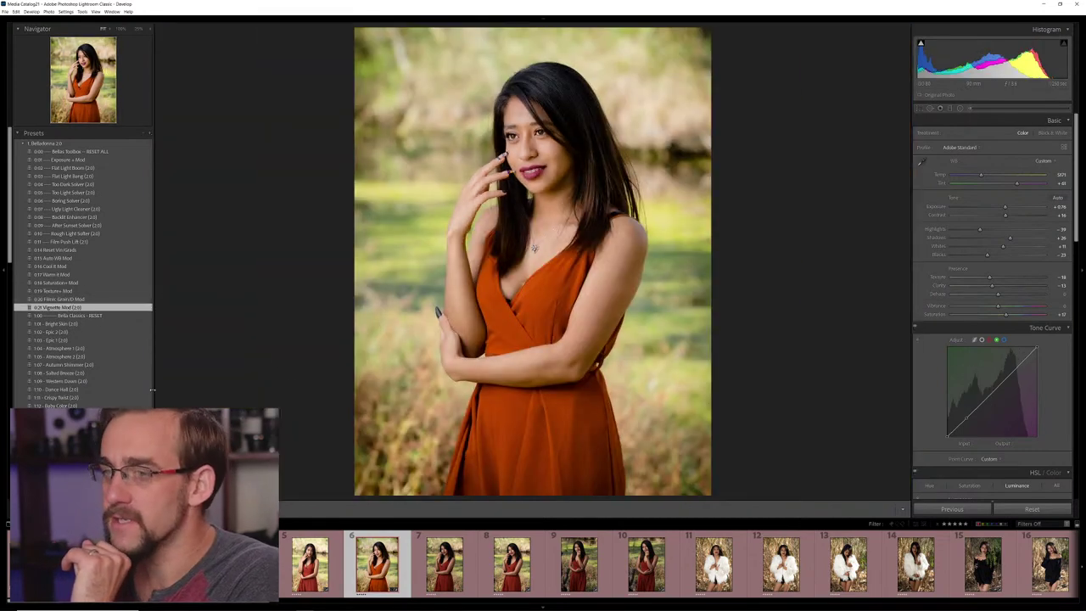
scroll(57, 366, "down", 5)
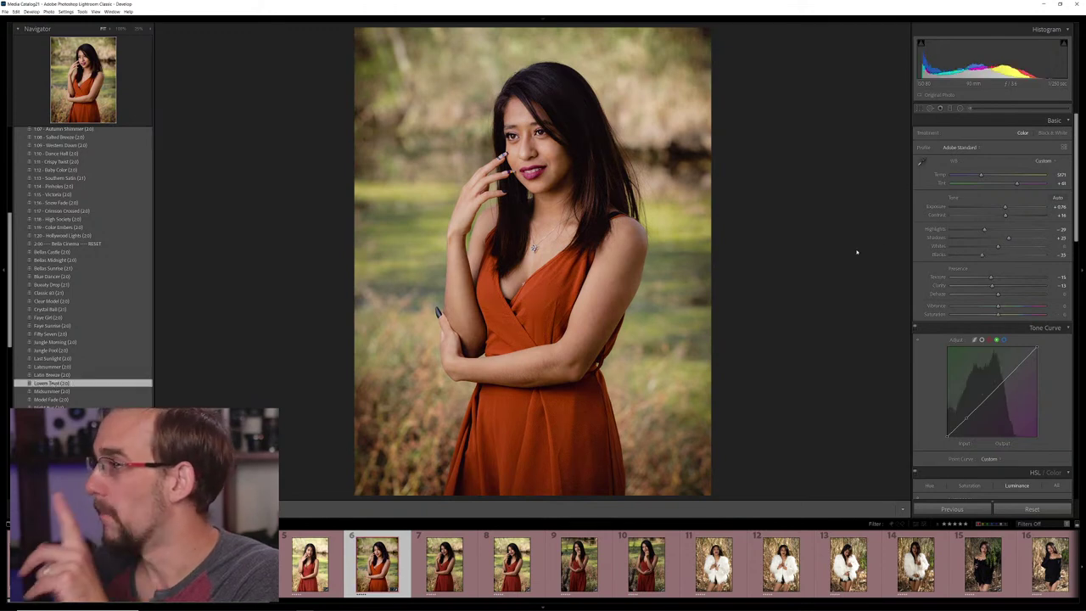
left_click_drag(1006, 208, 1009, 208)
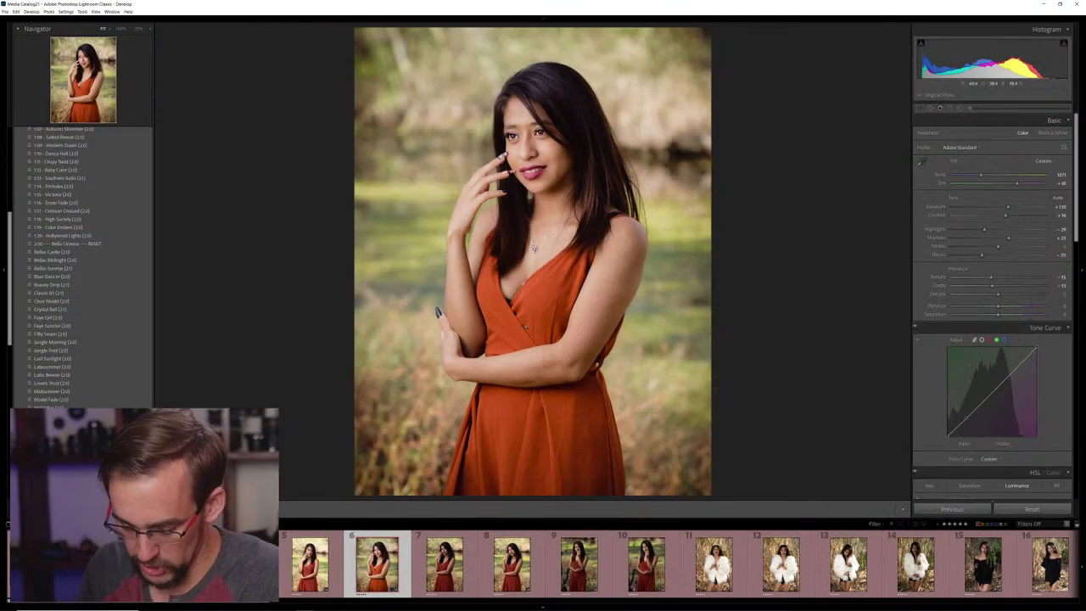
Copy the sixth photo's develop settings with White Balance and Sharpening included and Exposure left out
key("ctrl+shift+c")
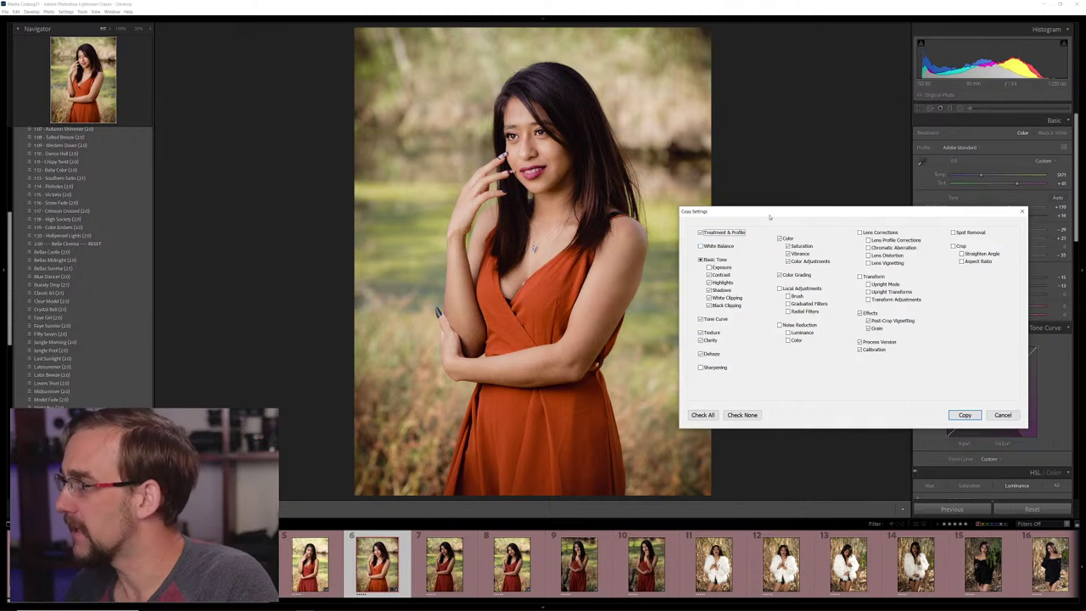
left_click_drag(770, 217, 516, 265)
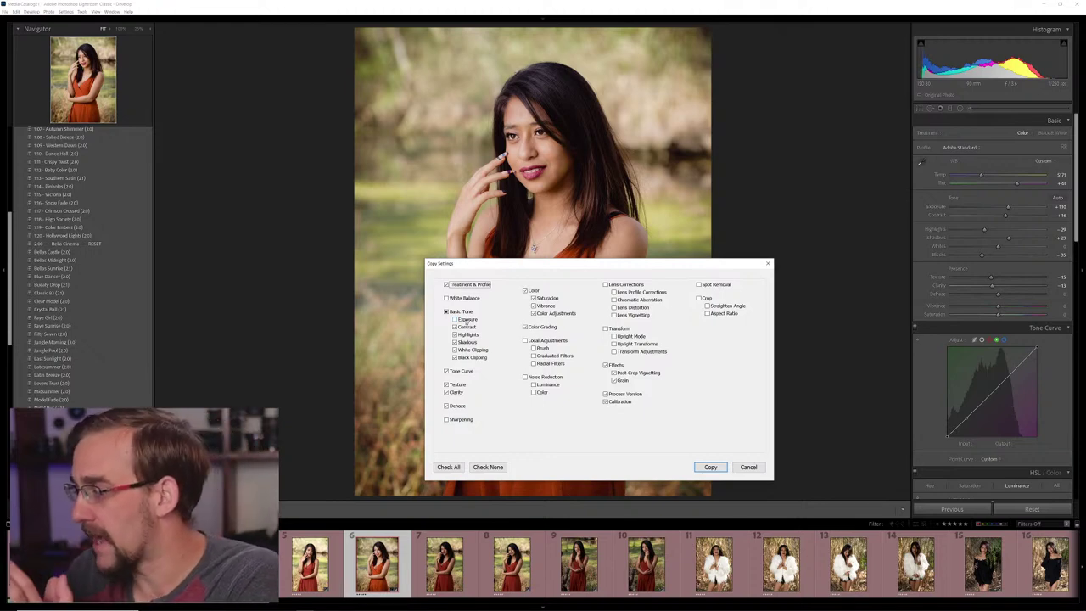
left_click(463, 298)
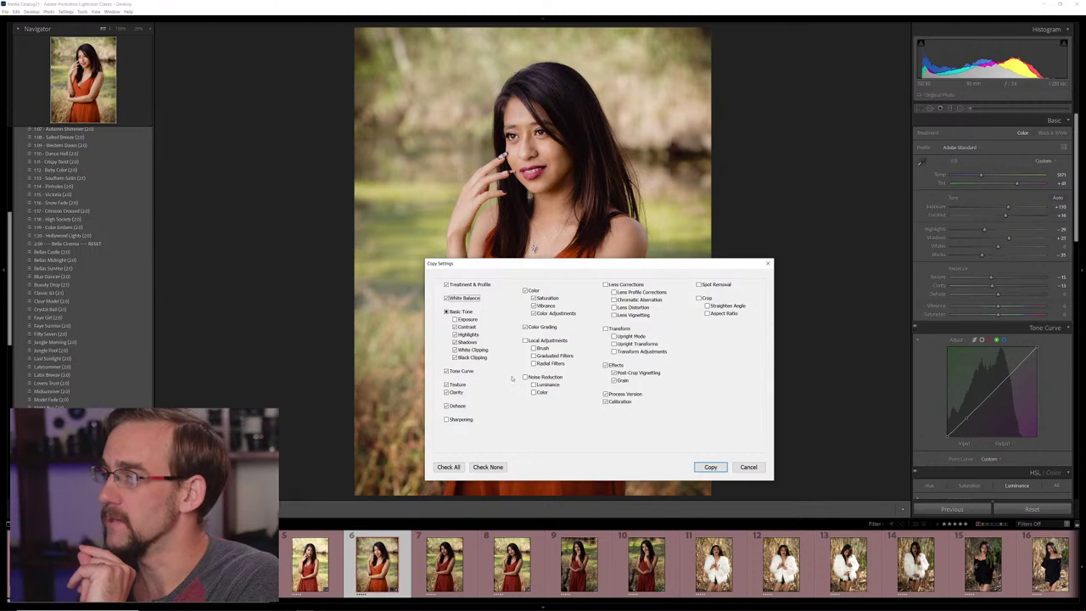
left_click(464, 420)
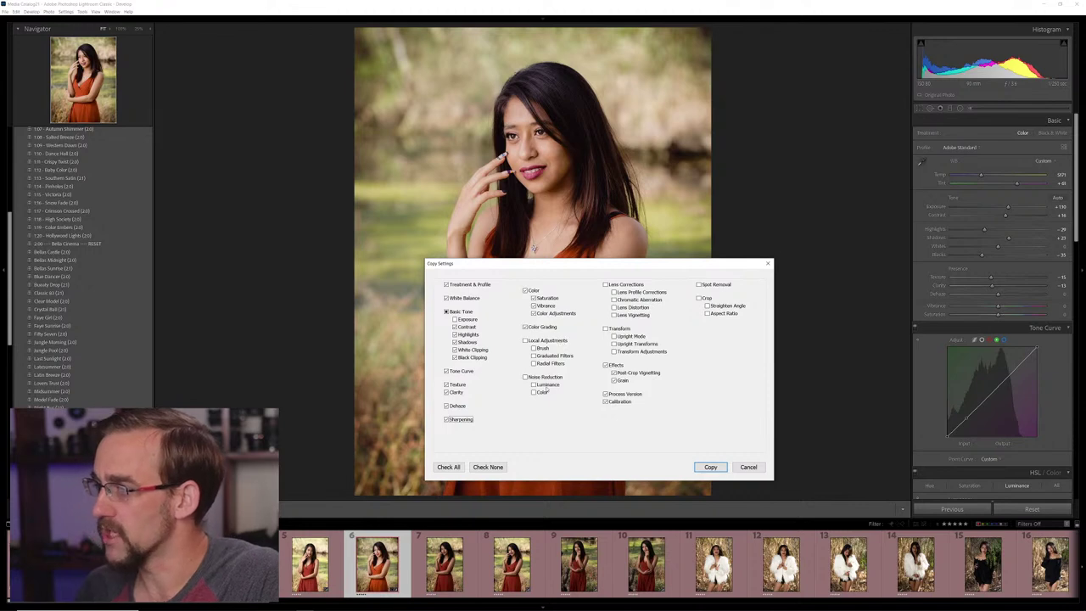
left_click(710, 468)
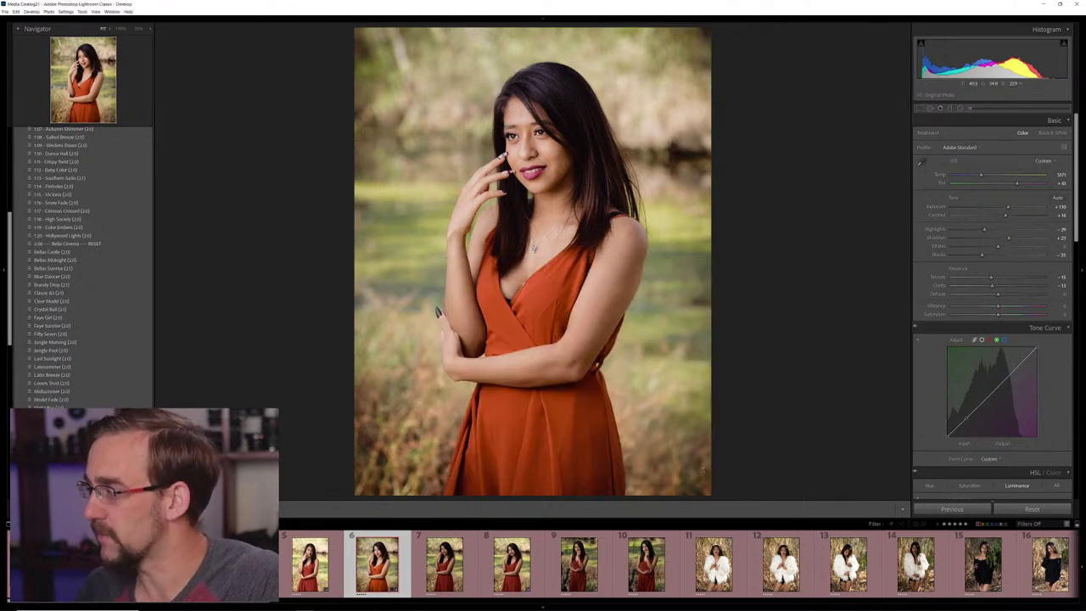
Try pasting the copied settings onto all ten red-dress photos in the grid and undo the paste
key("g")
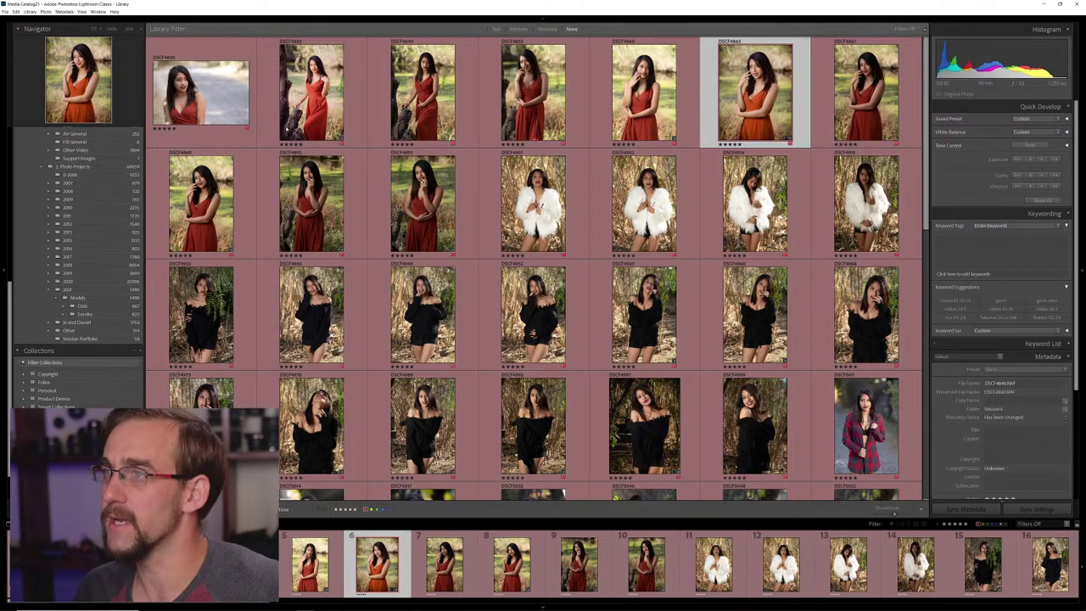
left_click(466, 195, "shift")
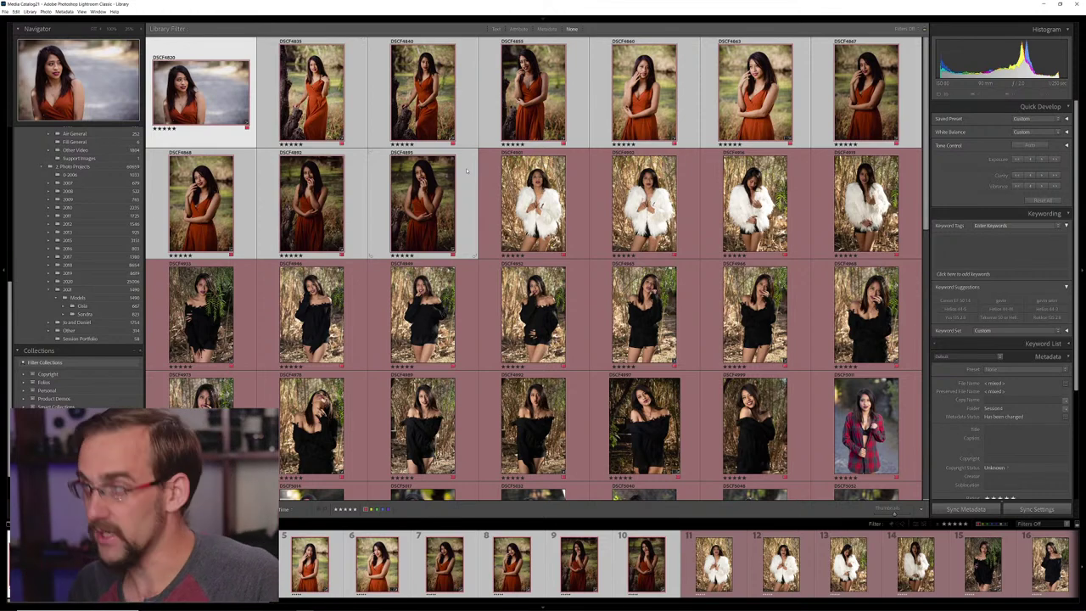
key("ctrl+z")
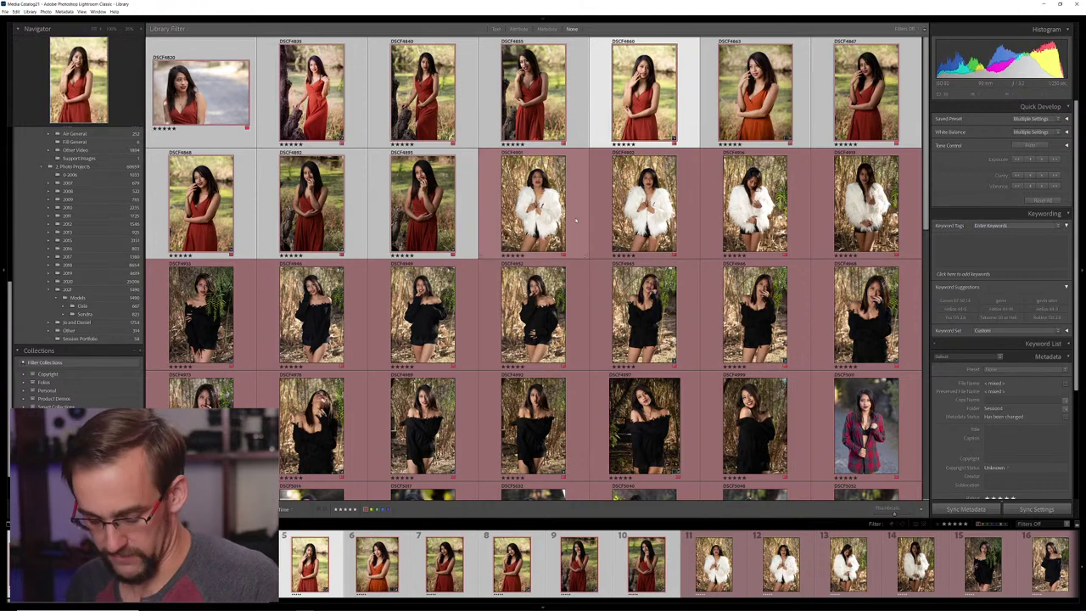
Copy the fifth photo's develop settings and paste them onto the second through tenth red-dress photos
key("ctrl+shift+a")
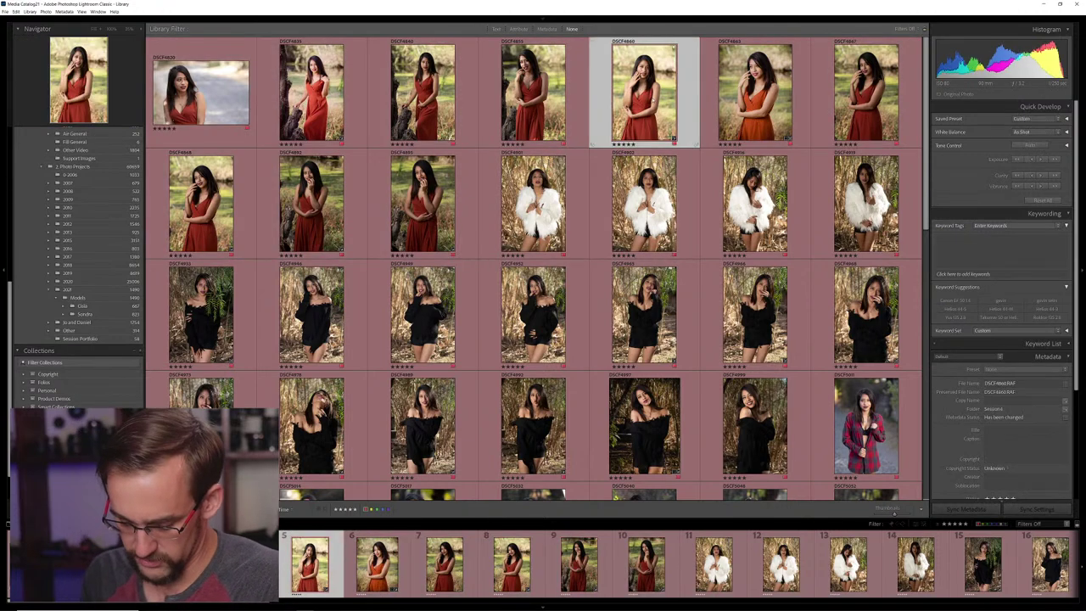
key("ctrl+shift+c")
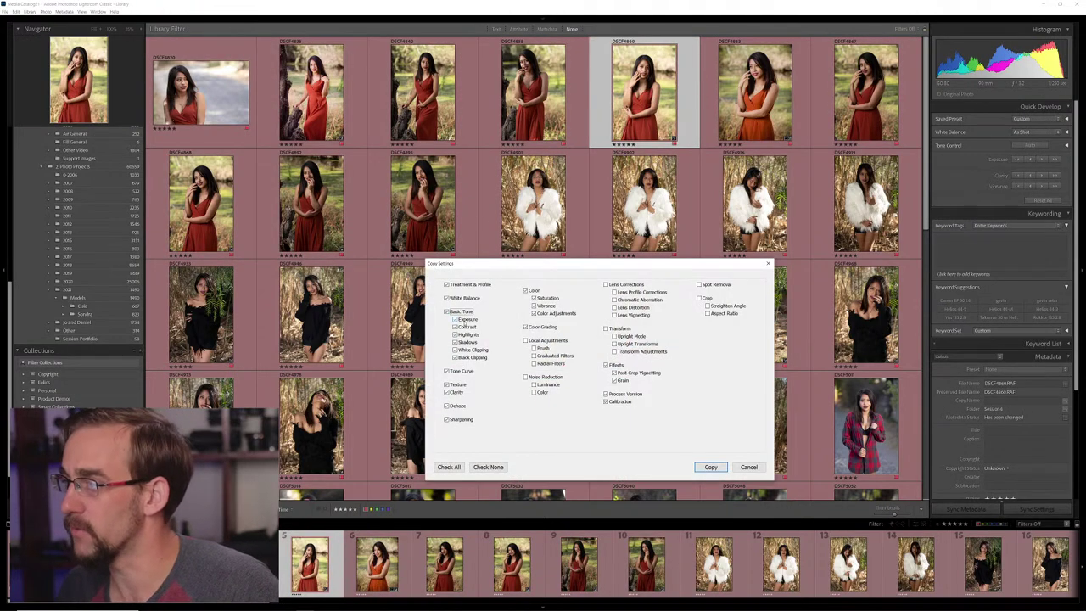
left_click(711, 467)
left_click(311, 94)
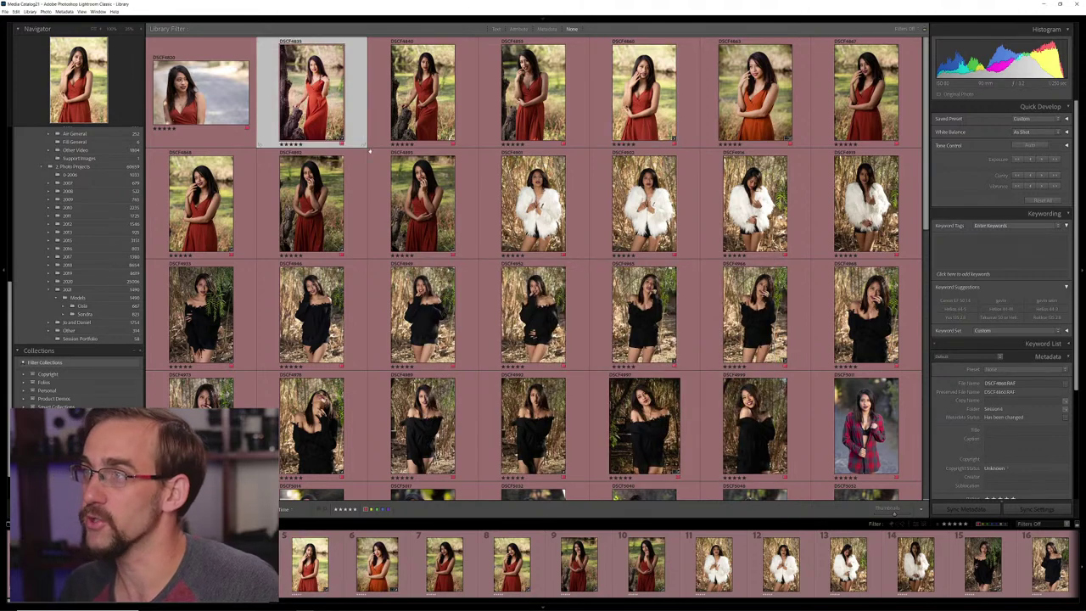
left_click(438, 226, "shift")
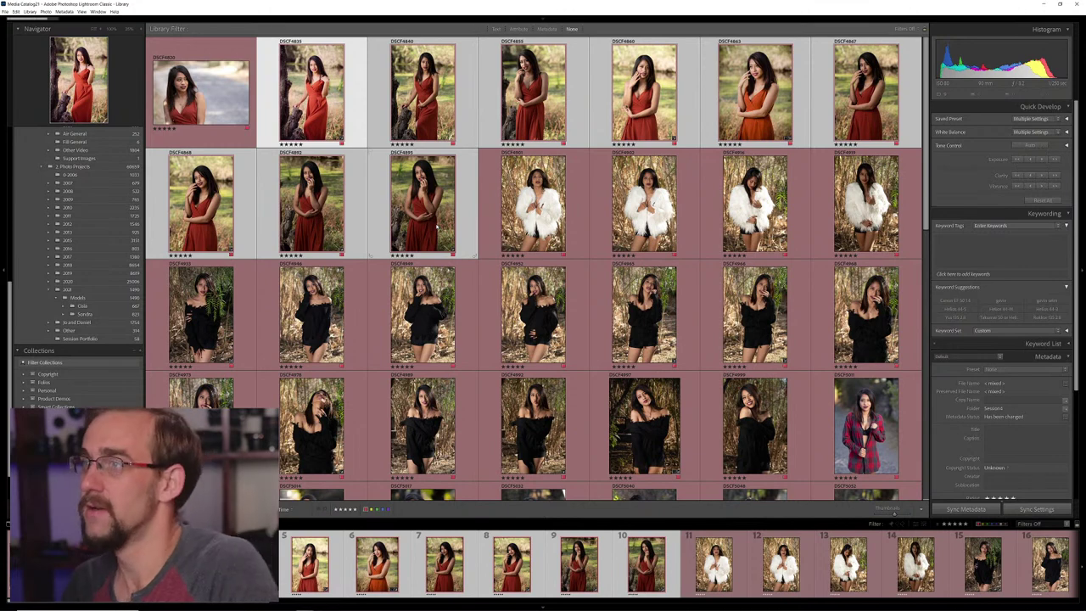
key("ctrl+shift+v")
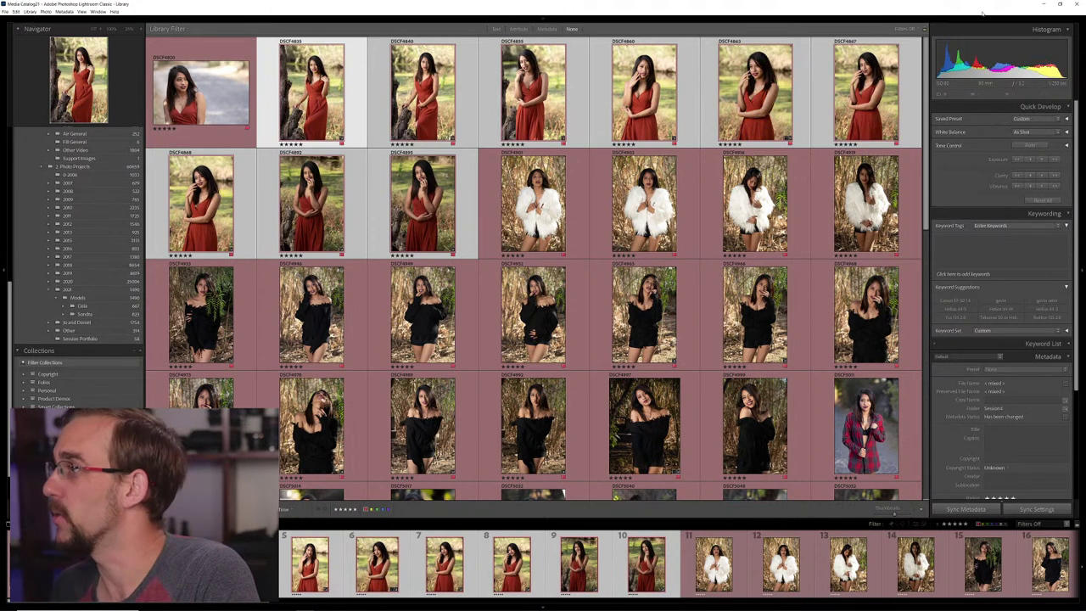
Crop the first photo to a narrower custom aspect, trimming the empty road background along the image's right edge
left_click(314, 321)
left_click(204, 95)
double_click(208, 100)
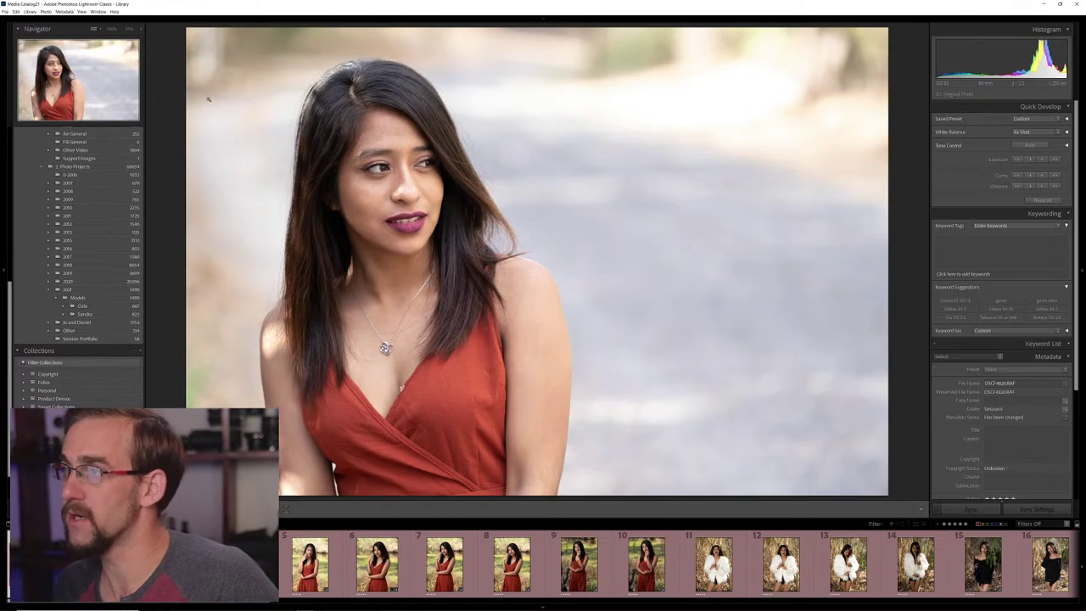
key("r")
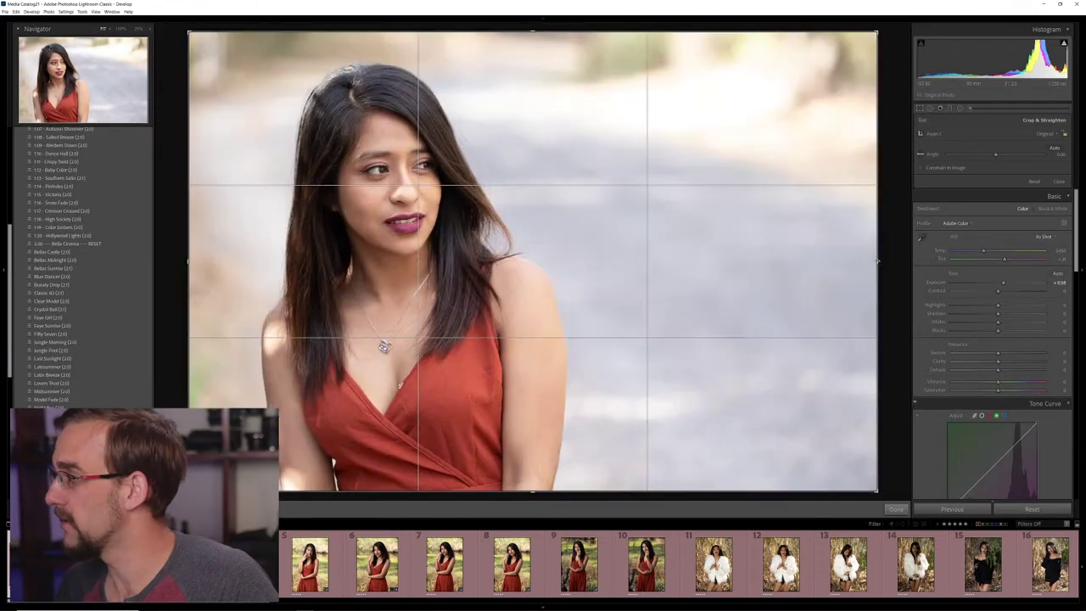
left_click_drag(877, 261, 810, 262)
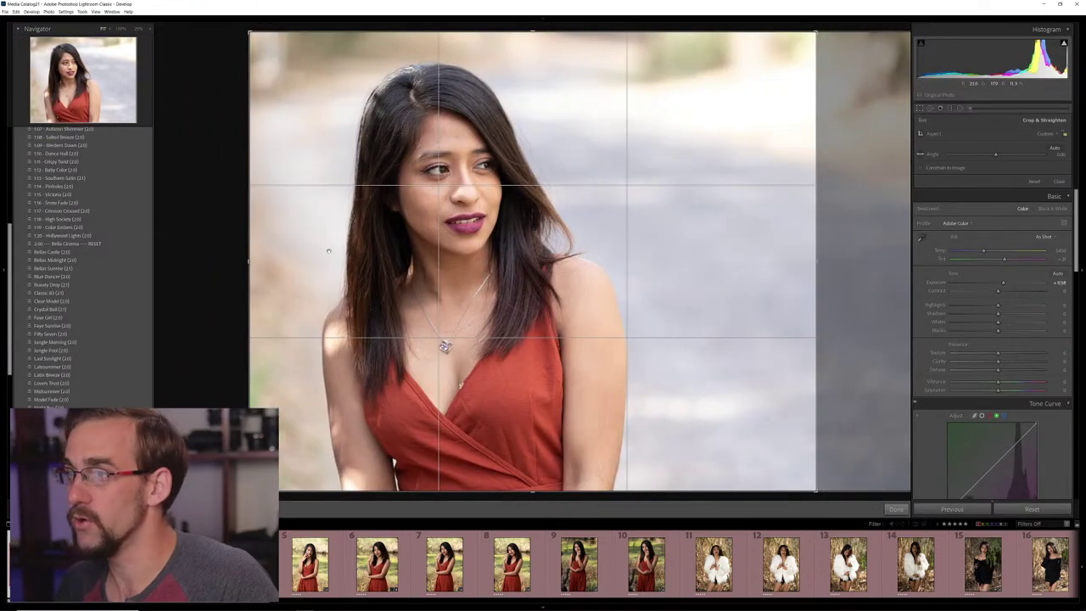
key("Return")
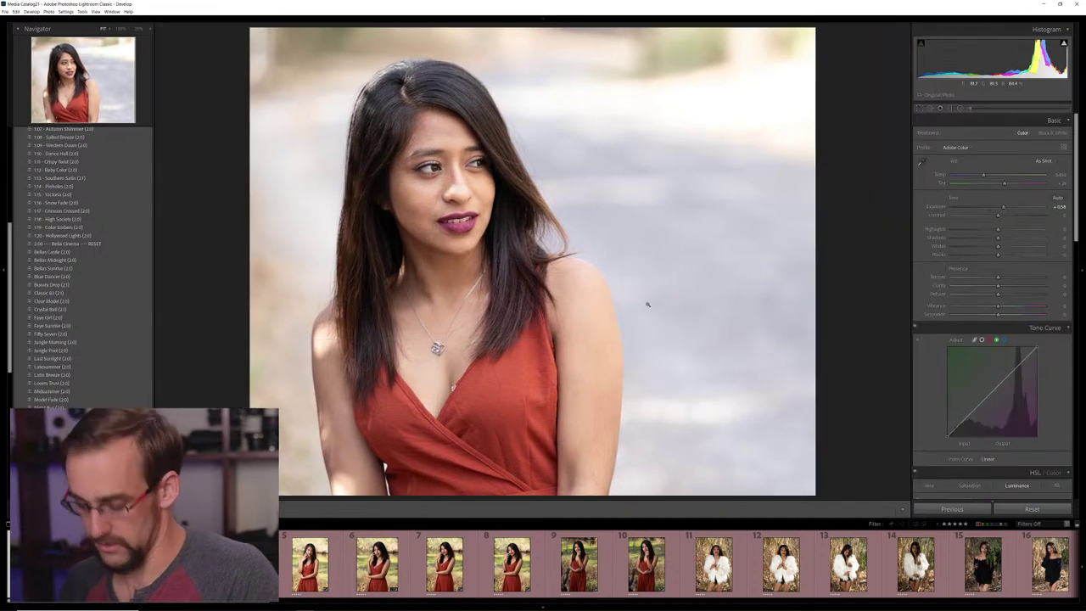
Select the ninth and tenth red-dress photos together in the thumbnail grid
key("g")
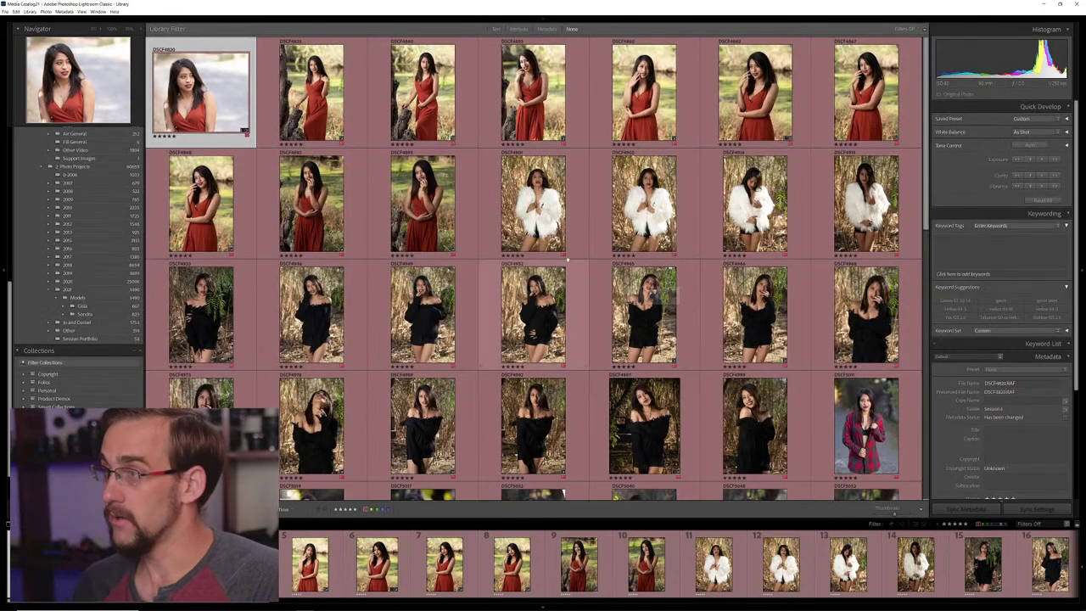
left_click(312, 204)
left_click(423, 203, "shift")
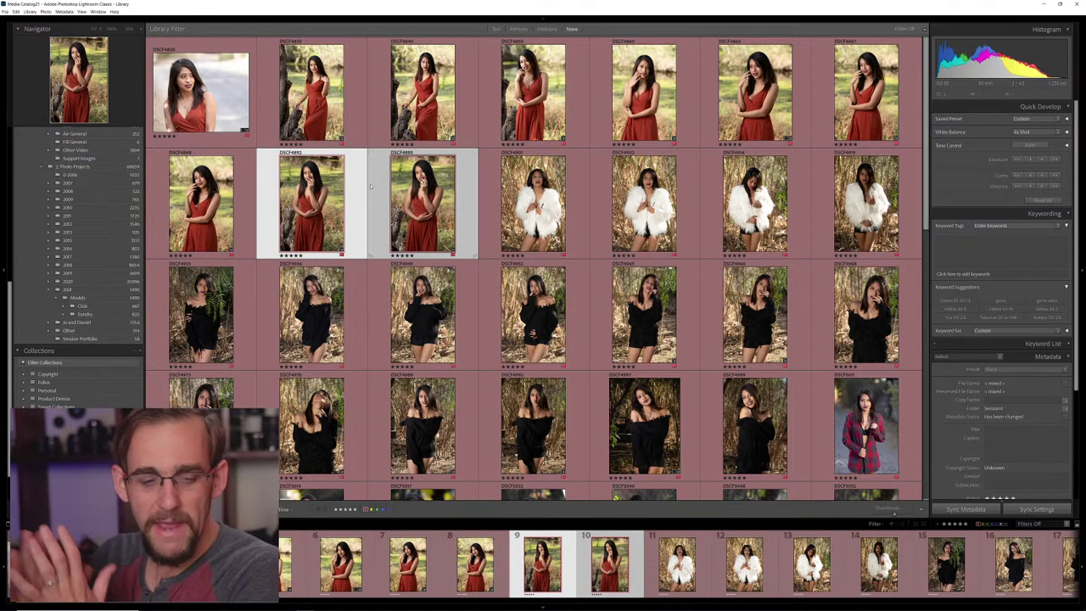
Crop the second photo, trimming the bottom of the dress and tree stump, and return to the thumbnail grid
double_click(294, 92)
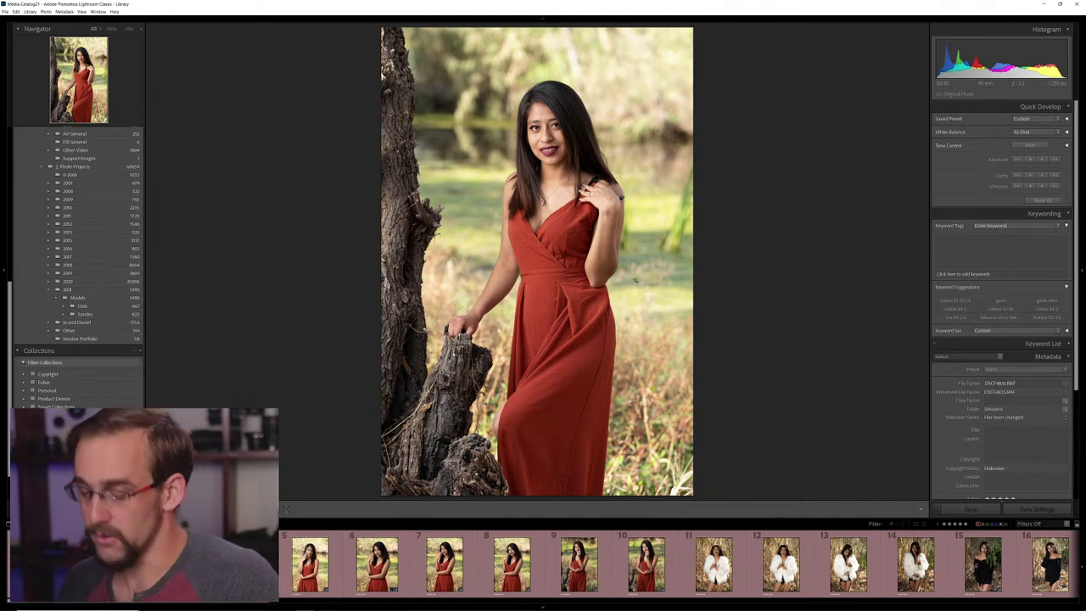
key("r")
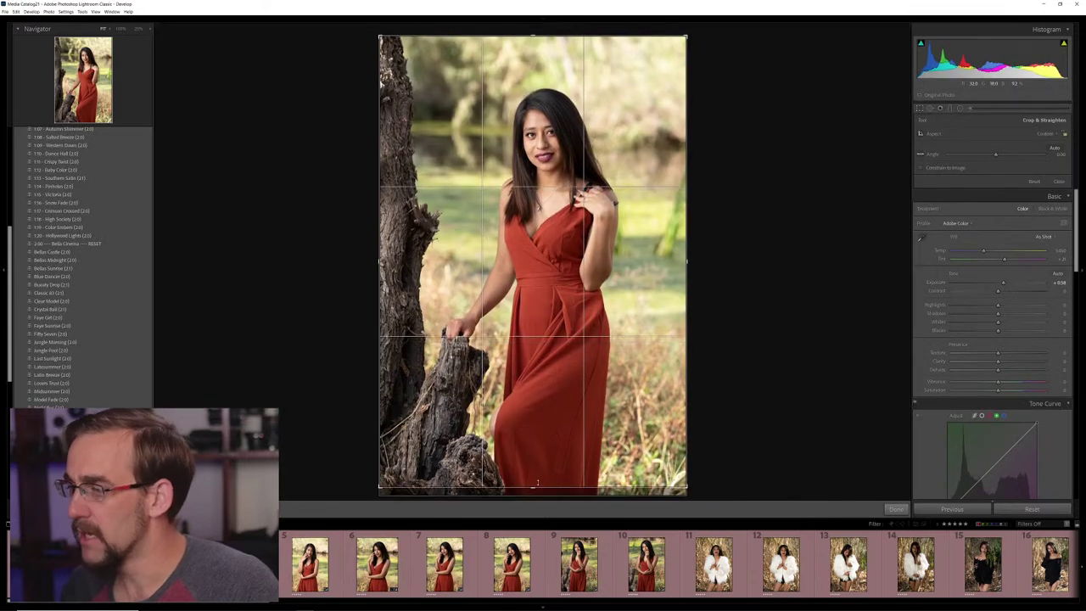
left_click_drag(537, 483, 540, 452)
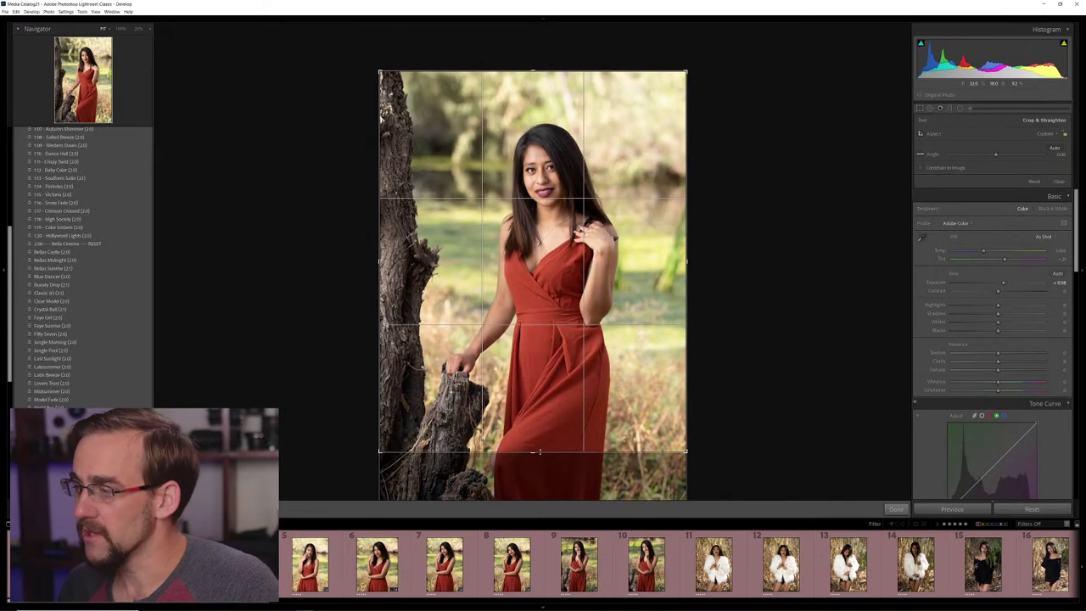
key("Return")
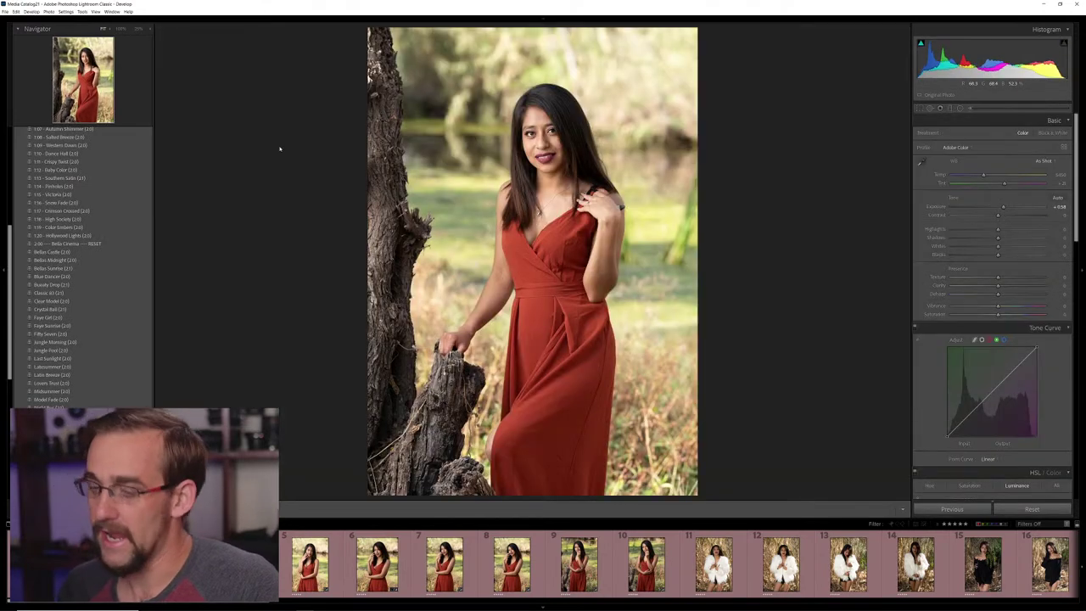
key("g")
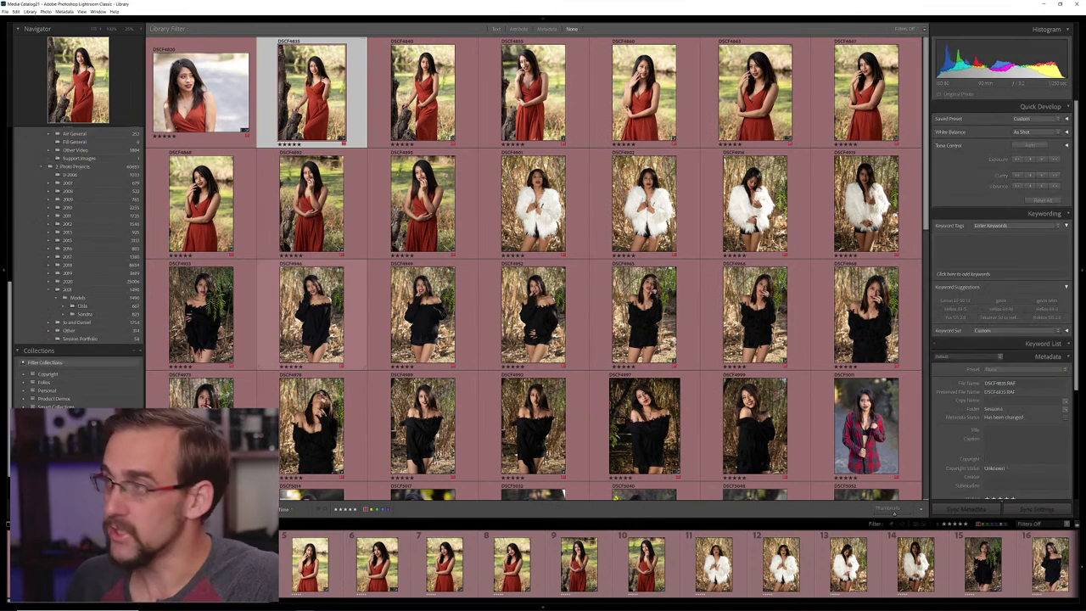
Open the eleventh photo, the first white fur-jacket portrait, in Develop and set its exposure to +0.27
left_click(201, 92)
left_click(421, 204)
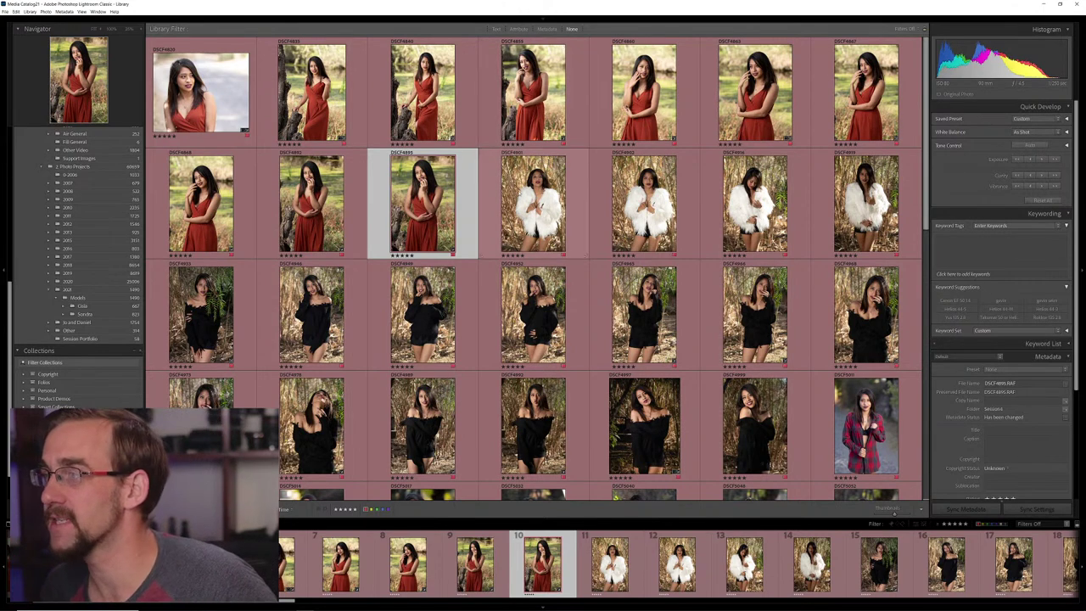
left_click(543, 204)
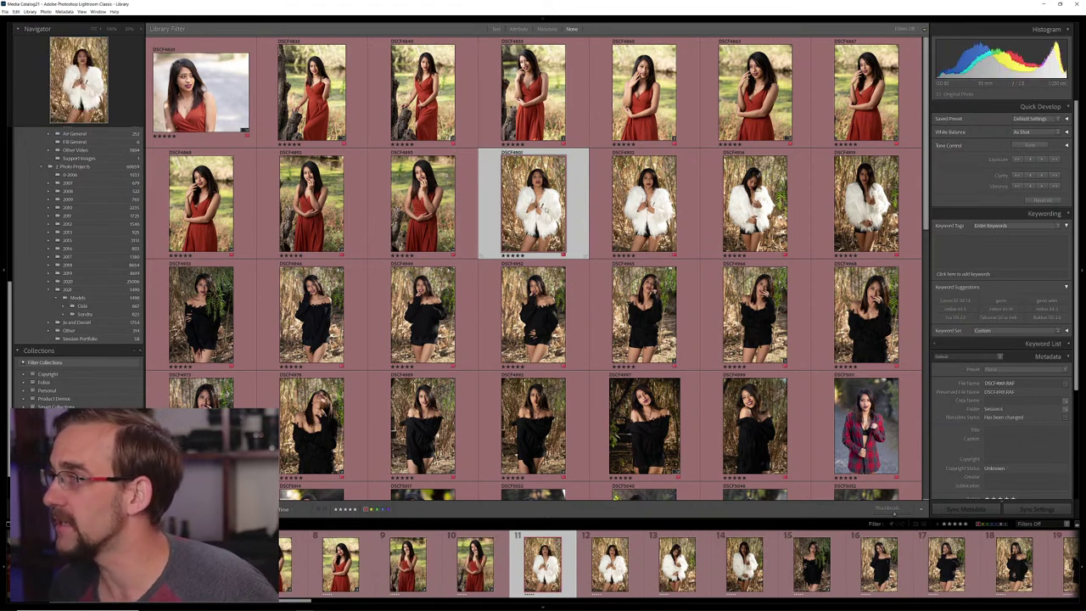
double_click(544, 208)
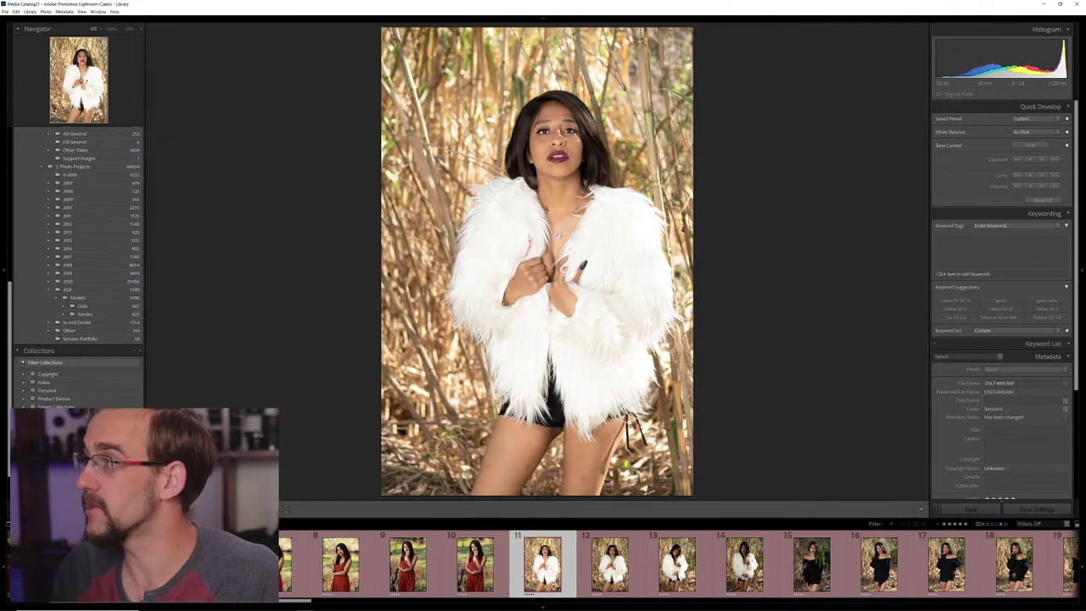
key("d")
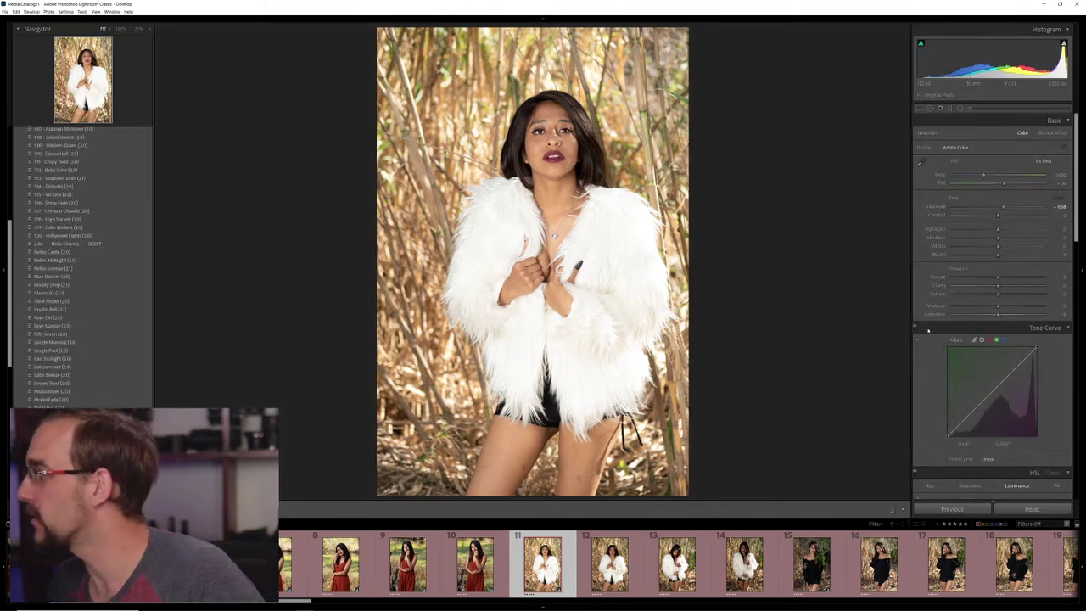
double_click(1004, 207)
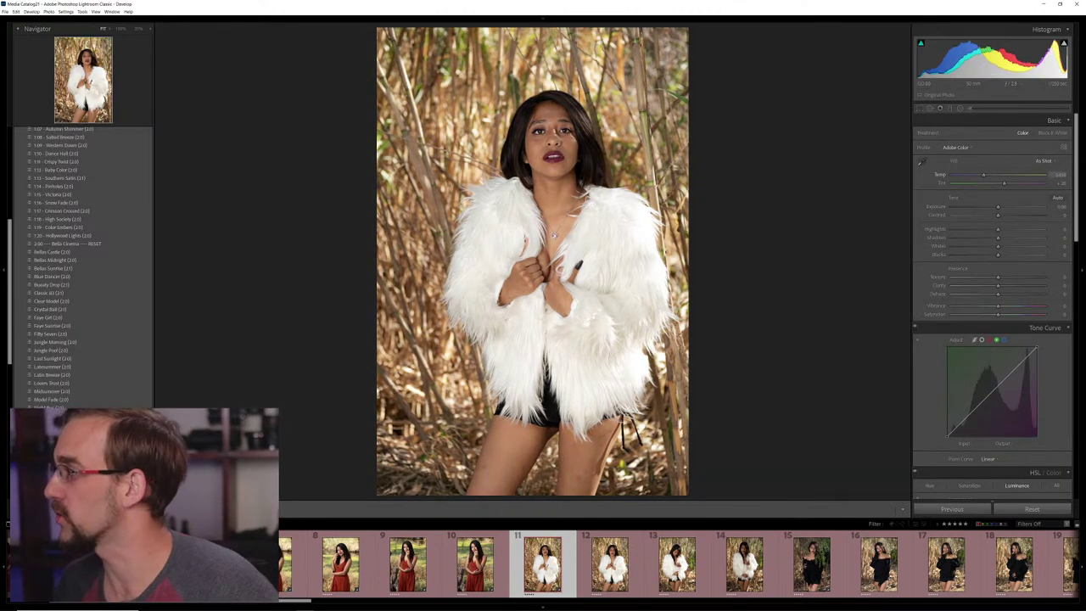
left_click_drag(998, 207, 1000, 207)
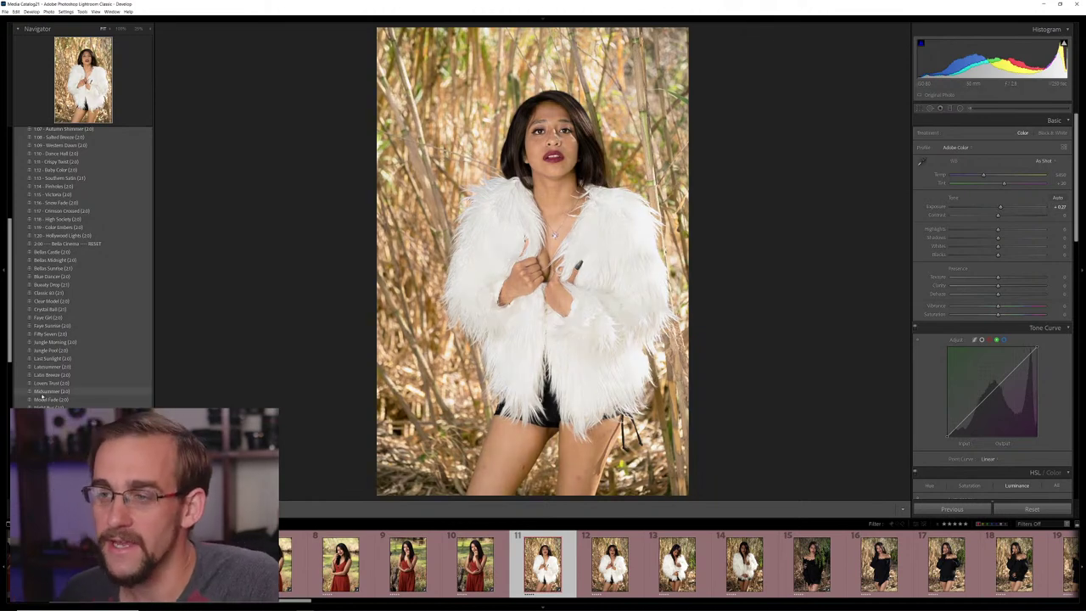
Apply the Belladonna 1:14 - Pinholes preset to the fur-jacket photo and slightly lower its color temperature
scroll(44, 398, "up", 5)
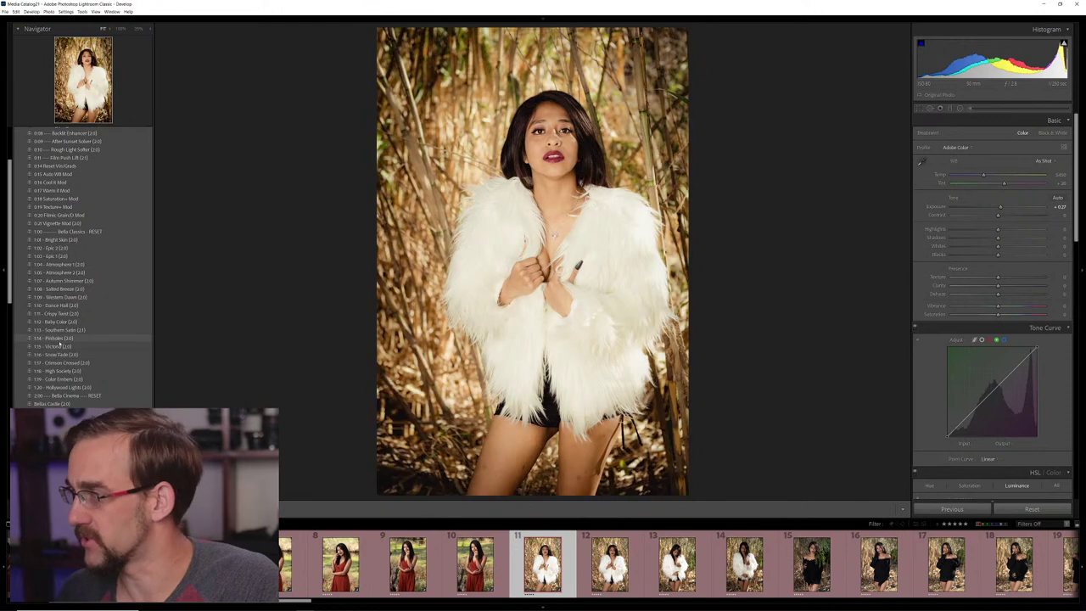
left_click(54, 338)
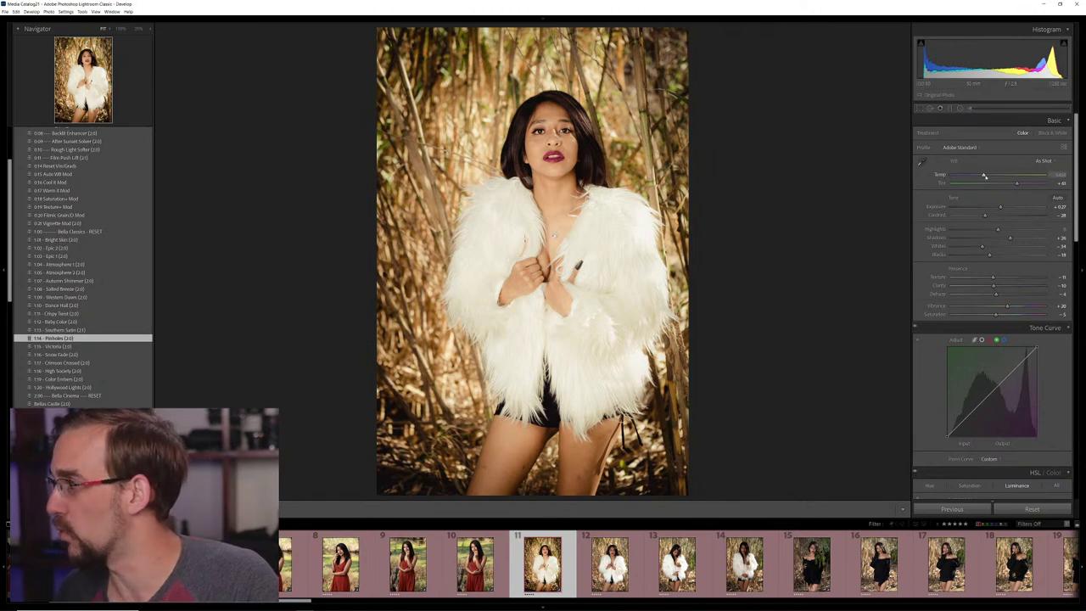
left_click_drag(984, 176, 980, 175)
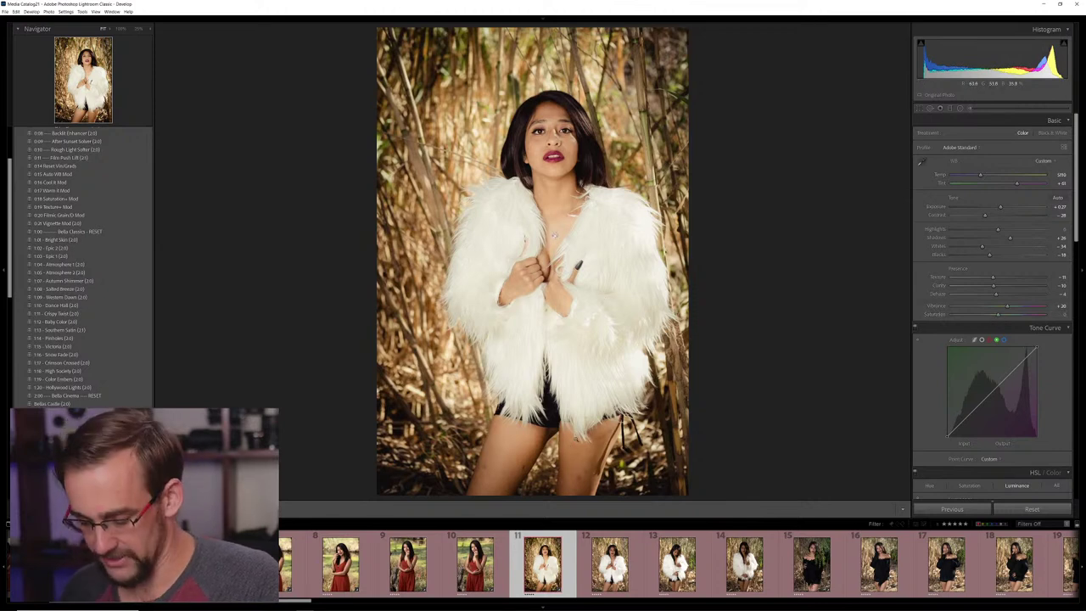
Crop the fur-jacket photo, trimming the model's lower legs along the image's bottom edge
key("r")
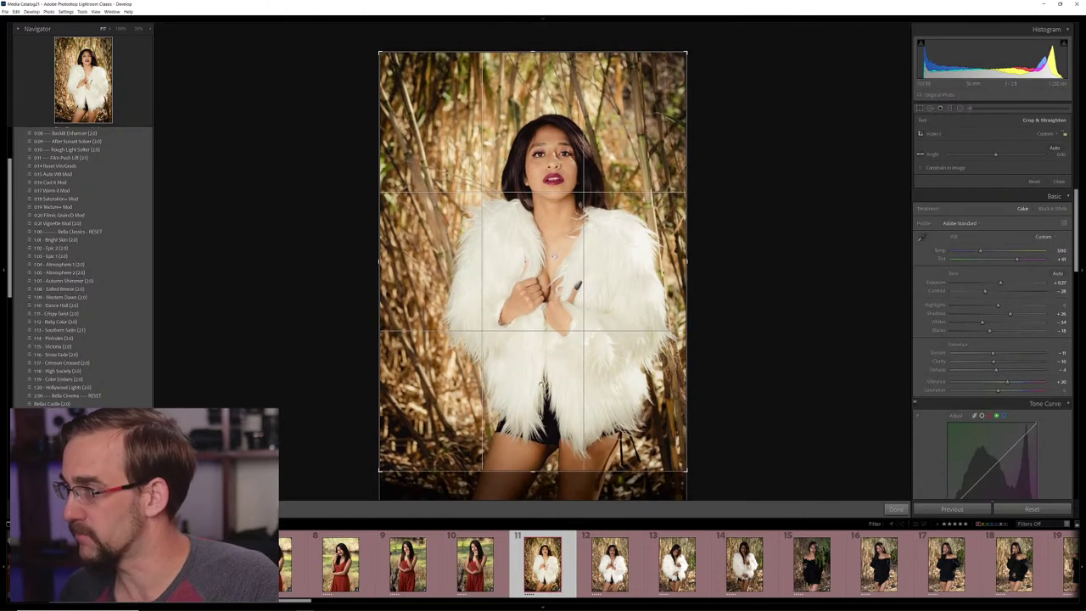
key("r")
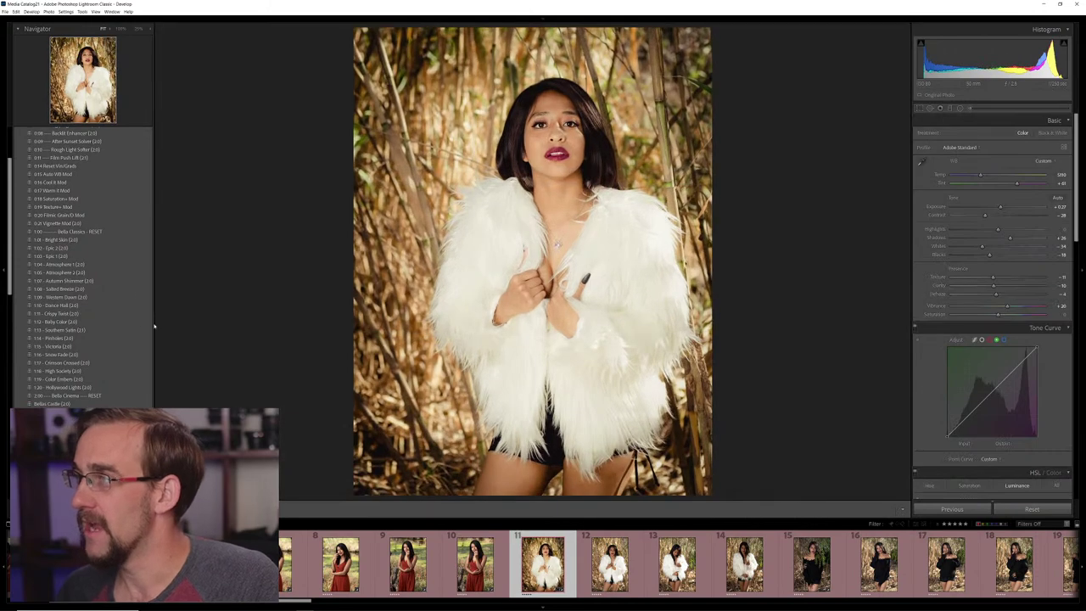
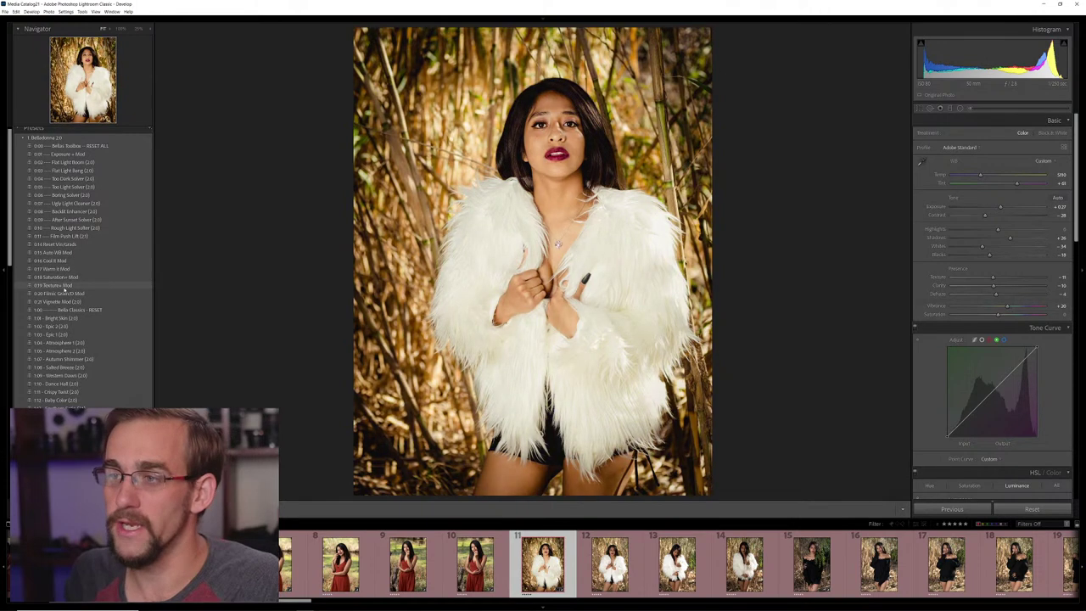
Try the 0:19 Texture+ Mod preset on the fur-jacket photo and undo it
left_click(64, 286)
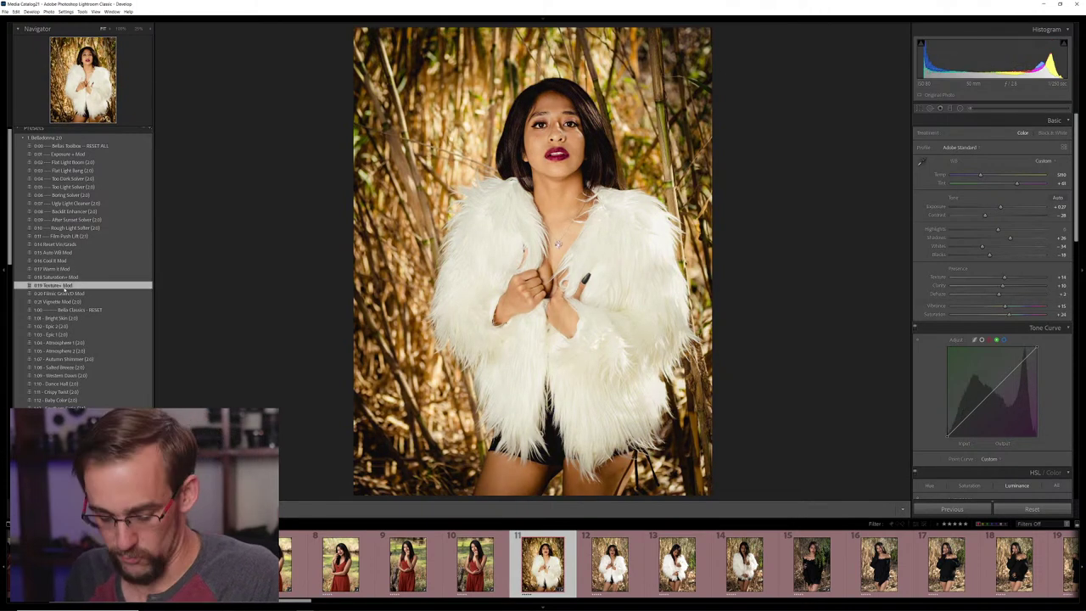
key("ctrl+z")
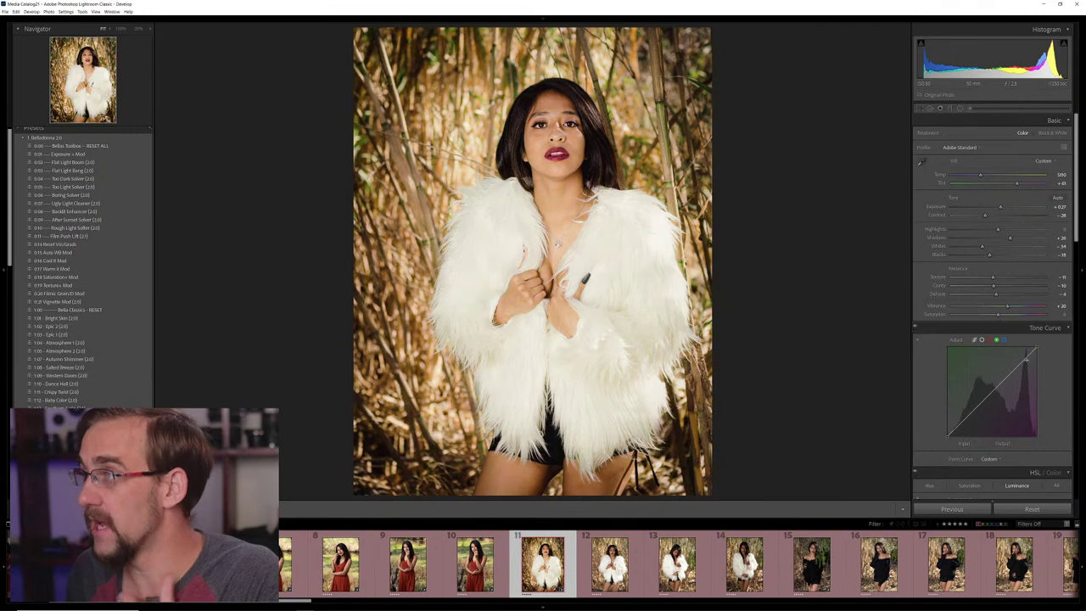
Copy the eleventh photo's develop settings without crop and paste them onto the other three fur-jacket photos
key("ctrl+shift+c")
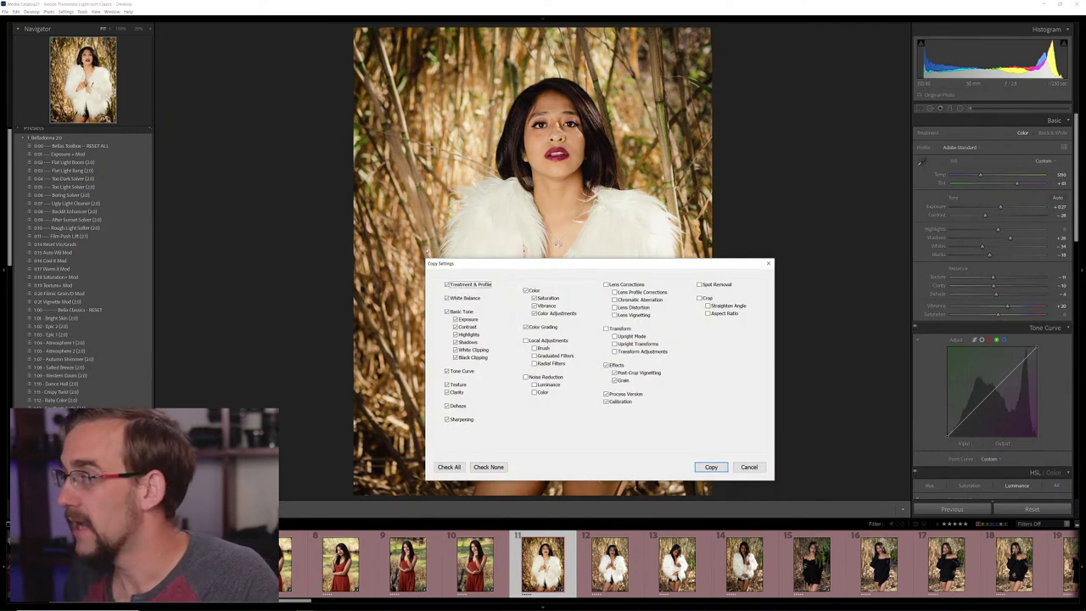
left_click(711, 467)
key("g")
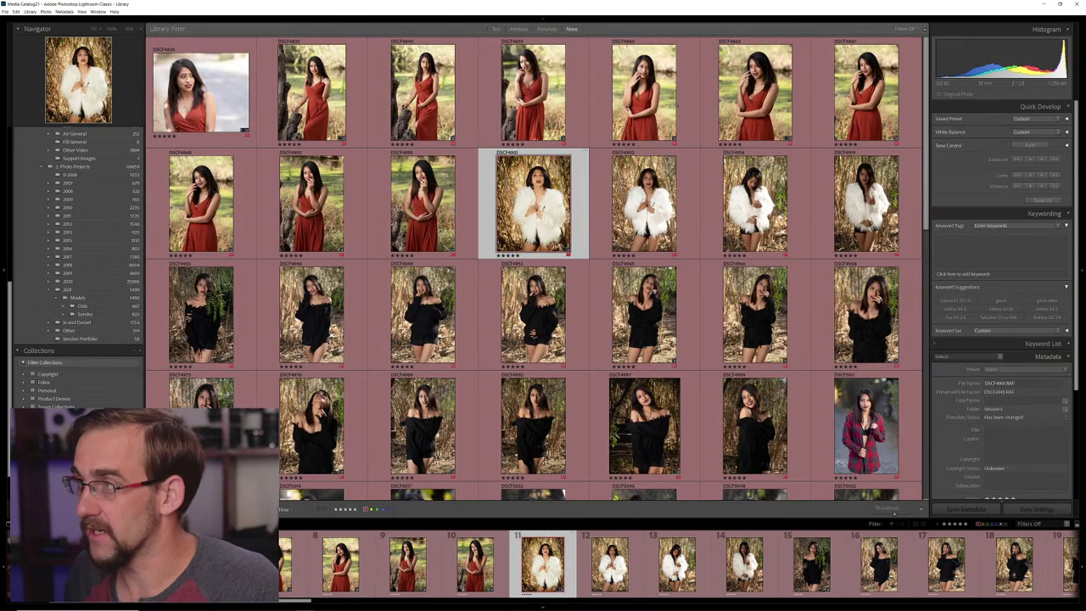
left_click(644, 204)
left_click(812, 254, "shift")
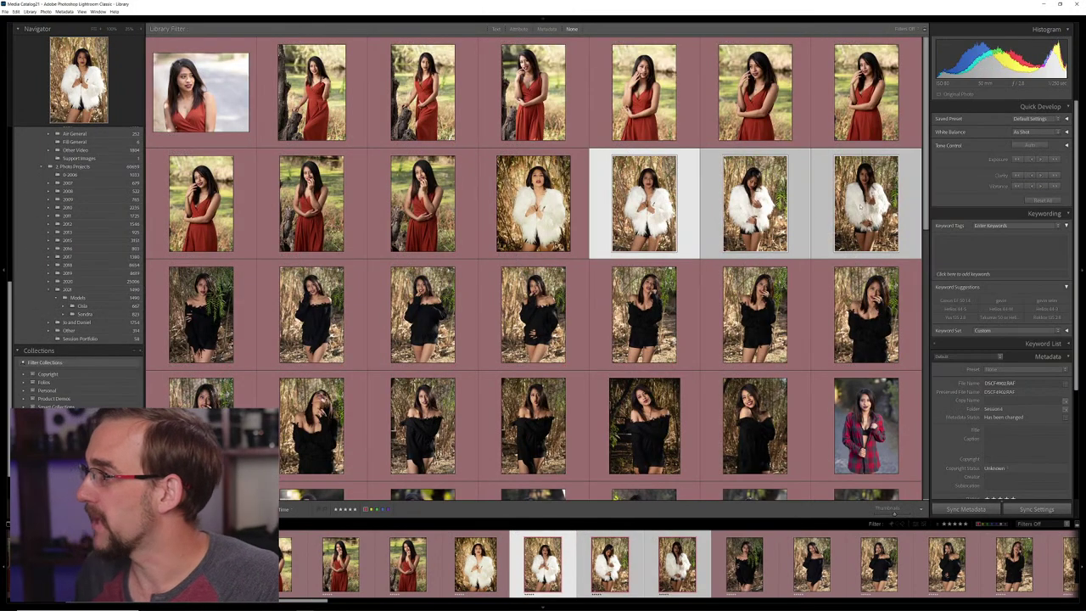
key("ctrl+shift+v")
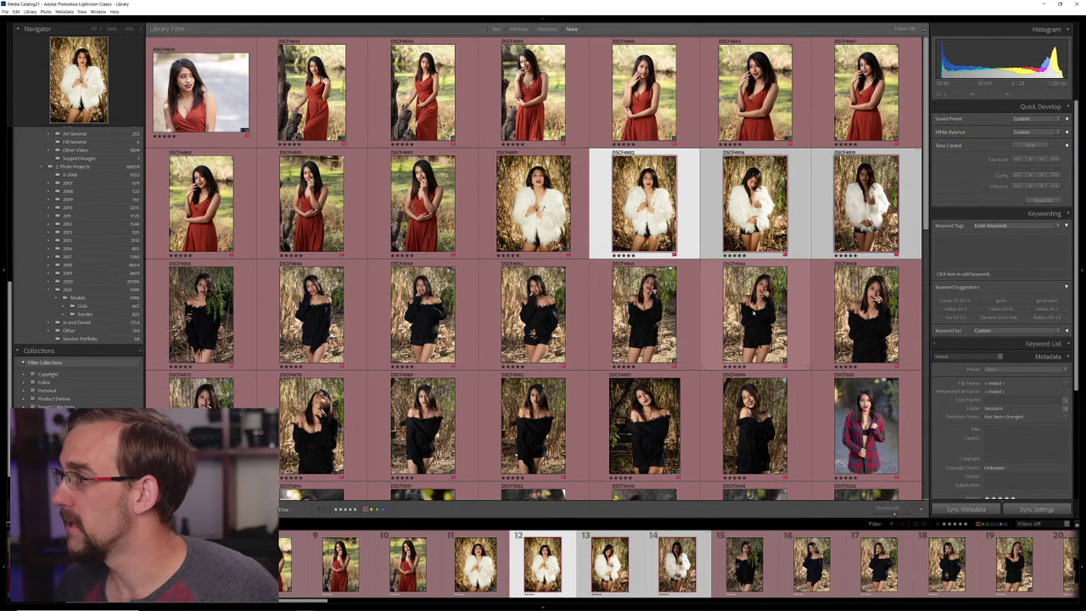
Match the total exposure of the thirteenth and fourteenth photos, the last two fur-jacket portraits
left_click(754, 319)
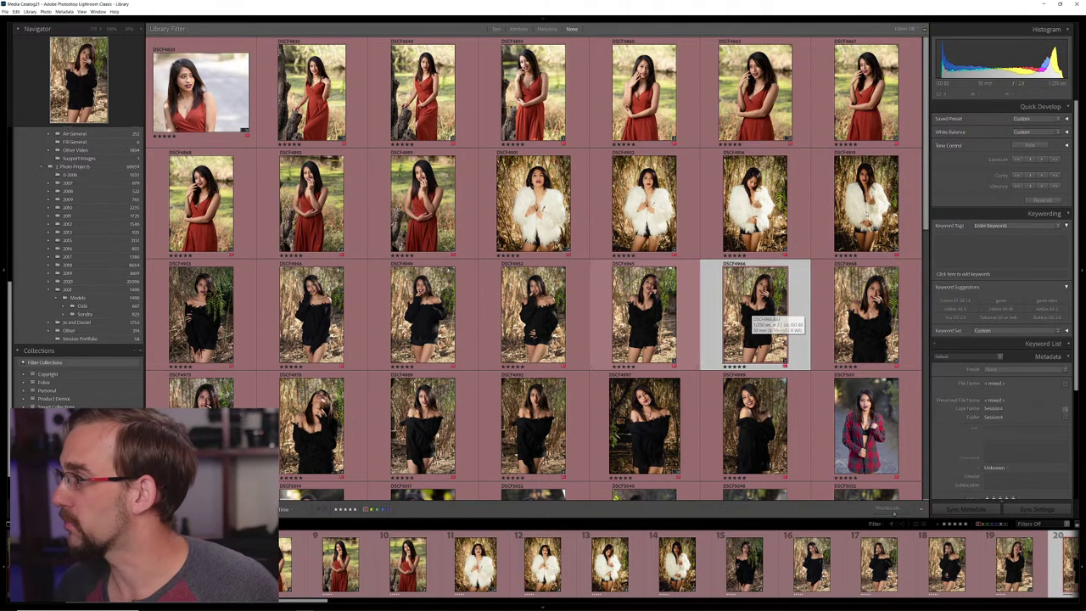
left_click(865, 204)
left_click(755, 204, "shift")
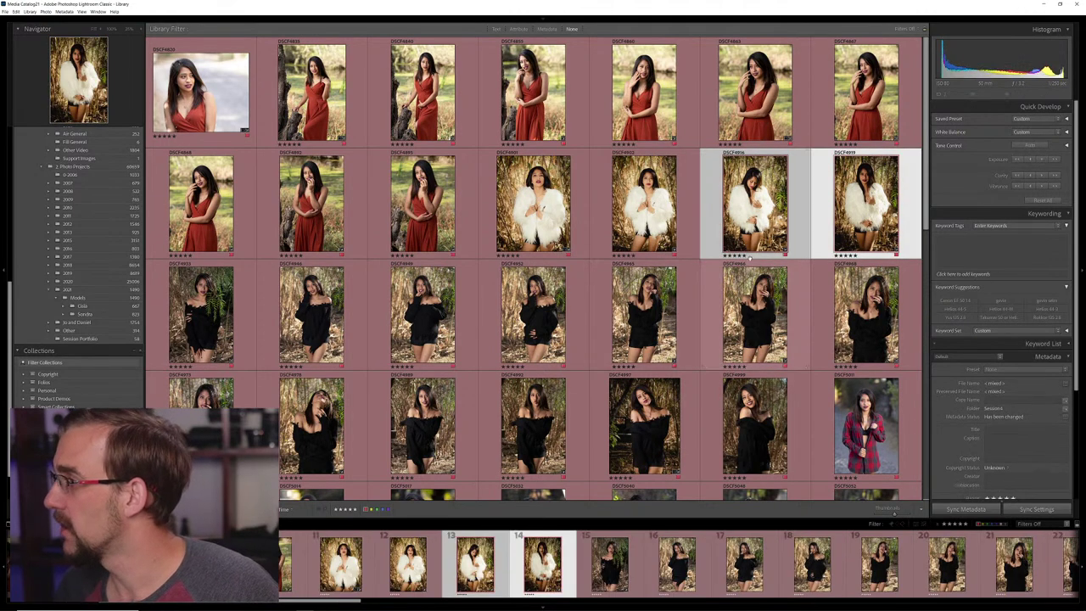
key("ctrl+alt+shift+m")
key("Down")
key("Up")
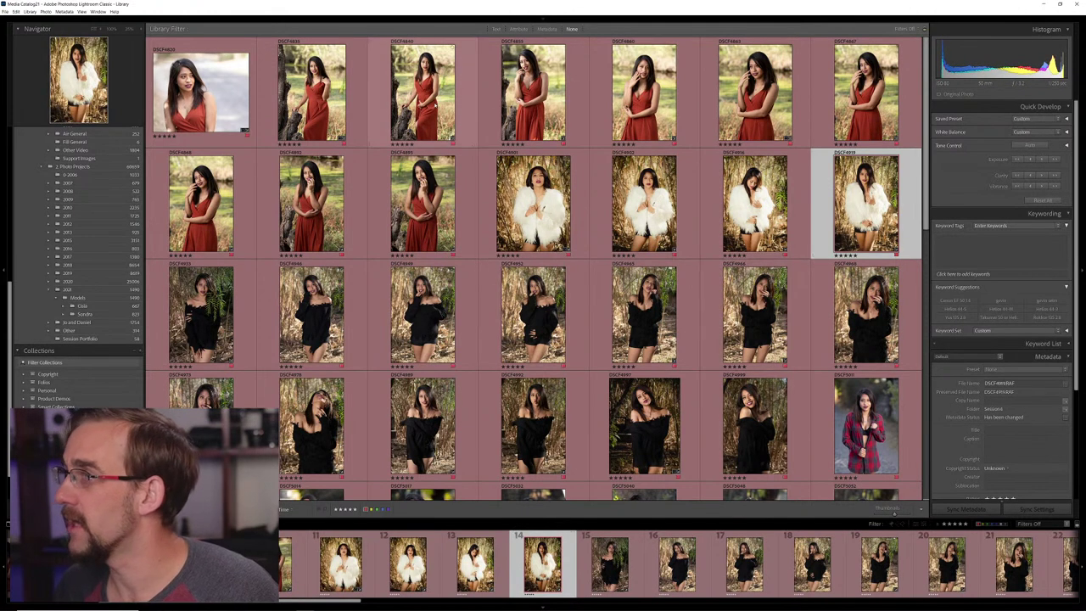
Try pasting the fur-jacket settings onto the fifteenth photo, the first black-sweater portrait, and undo the paste
left_click(201, 314)
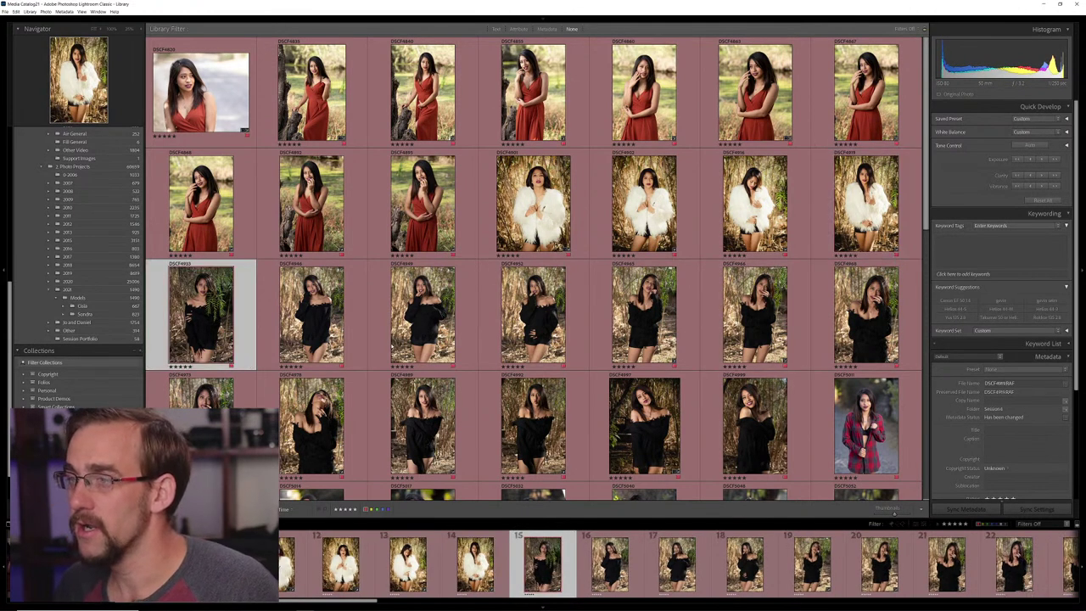
key("e")
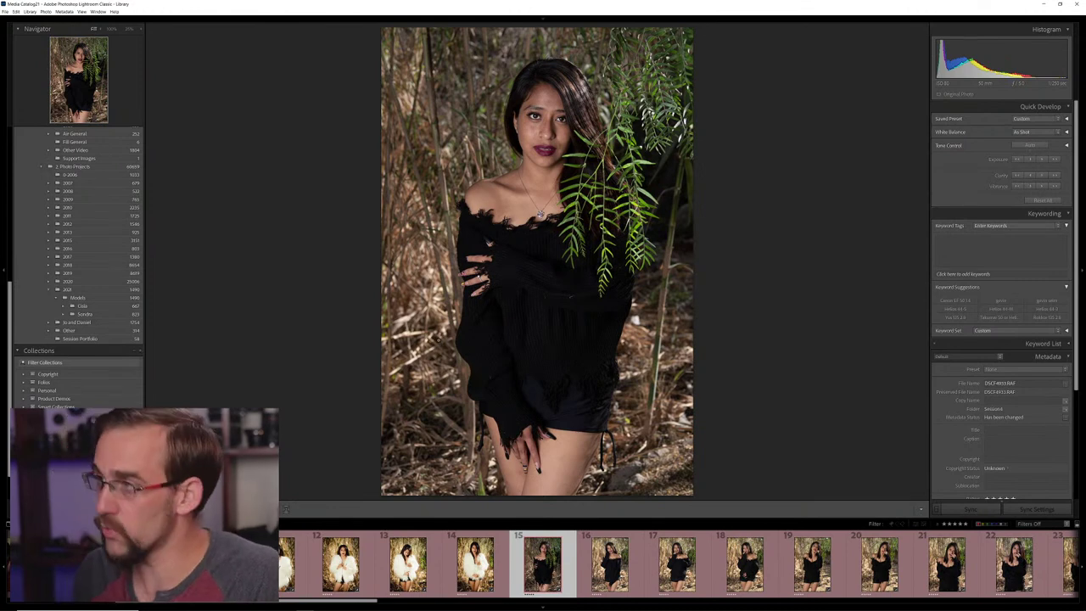
key("ctrl+shift+v")
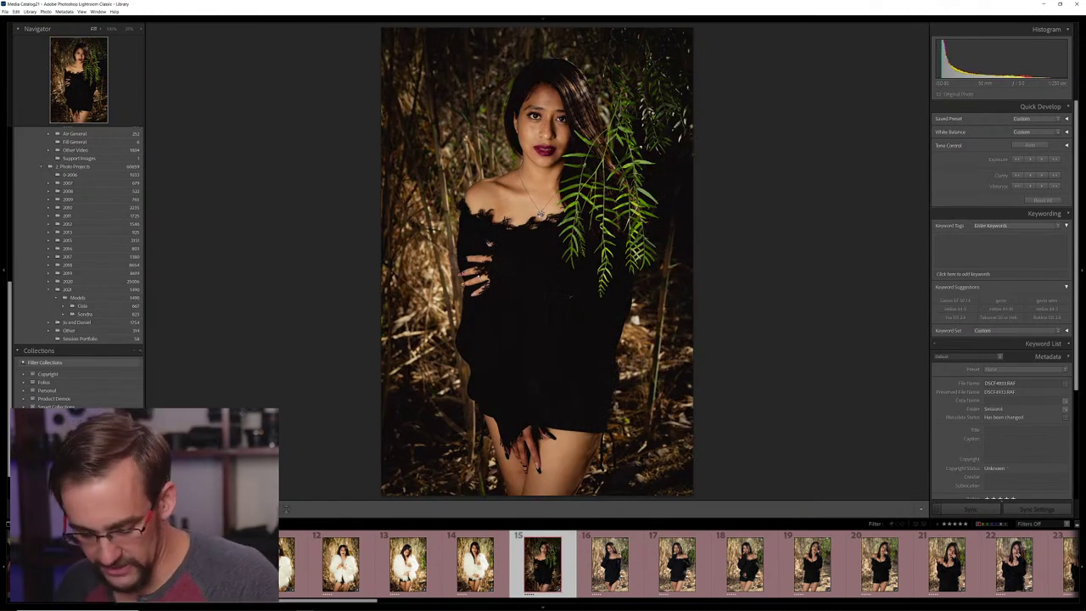
key("ctrl+z")
Set the fifteenth photo's exposure to +0.64 in Develop and apply the Faye Sunrise preset
key("d")
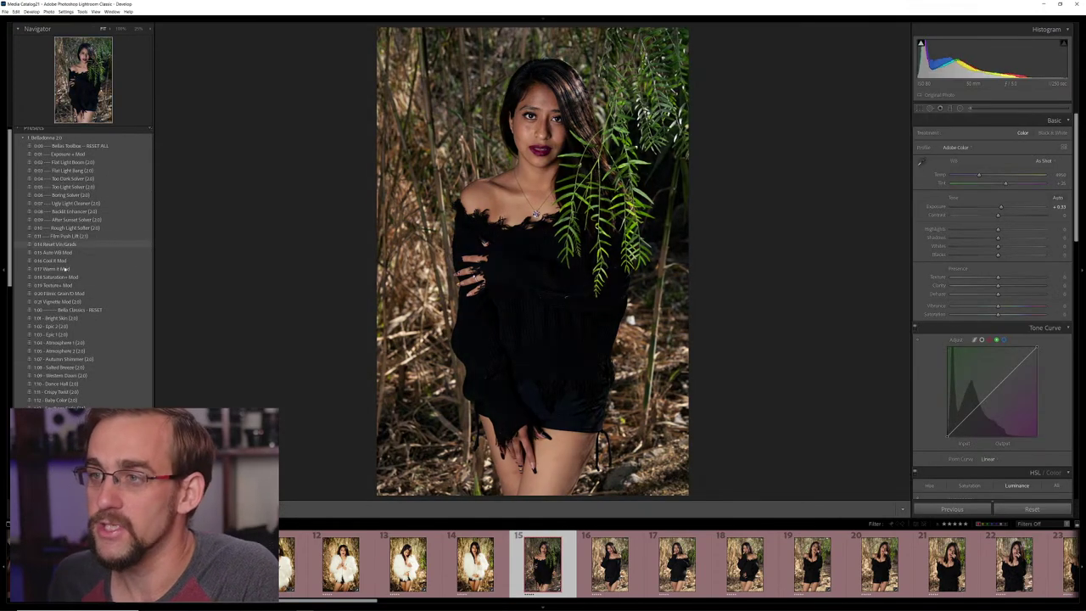
left_click_drag(1001, 207, 1004, 207)
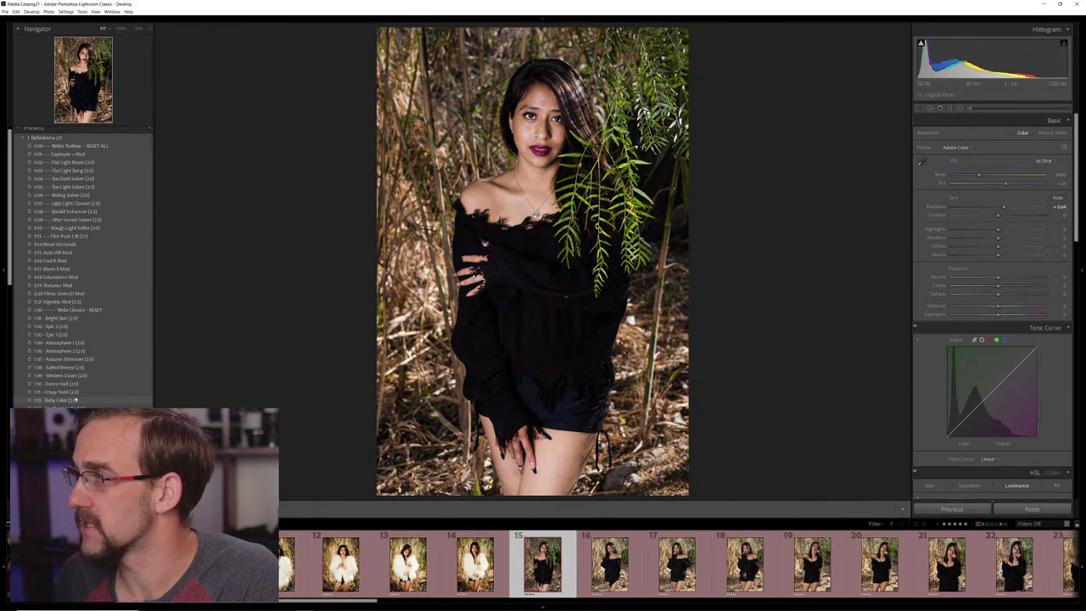
scroll(75, 399, "down", 3)
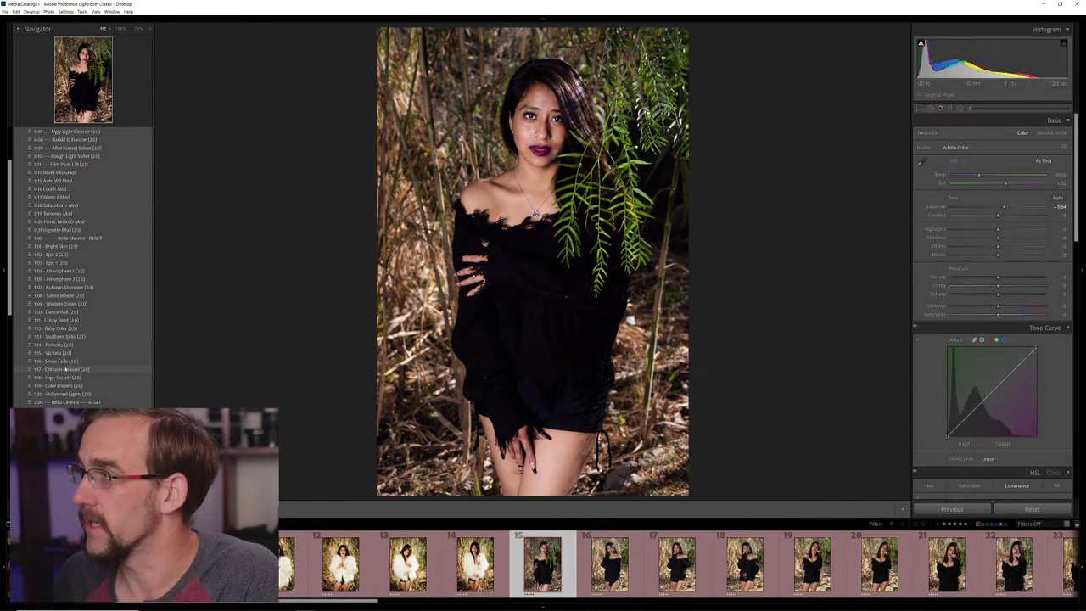
scroll(64, 370, "down", 5)
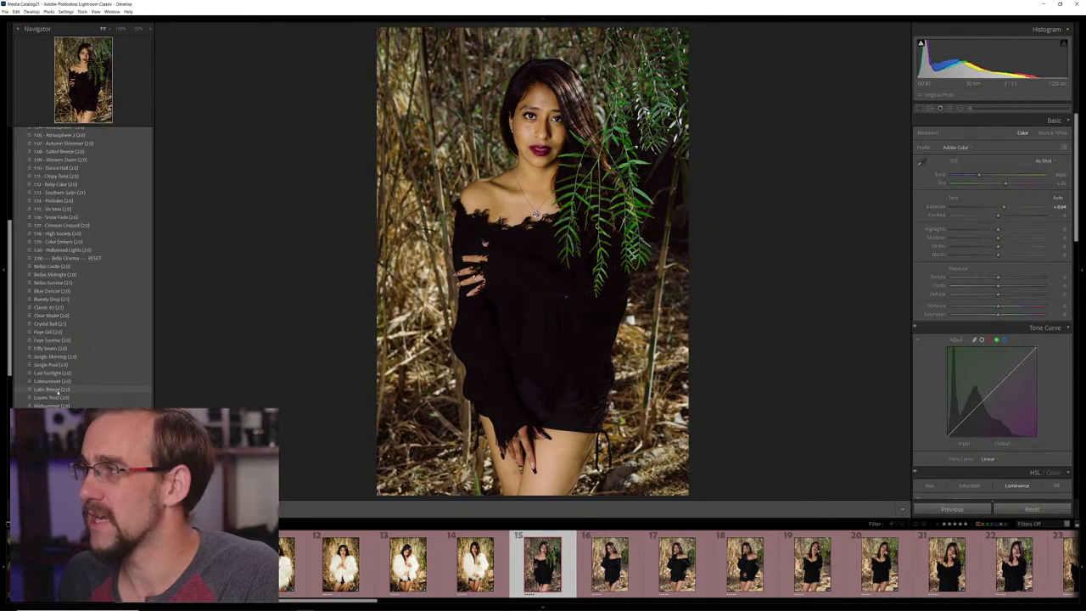
left_click(53, 342)
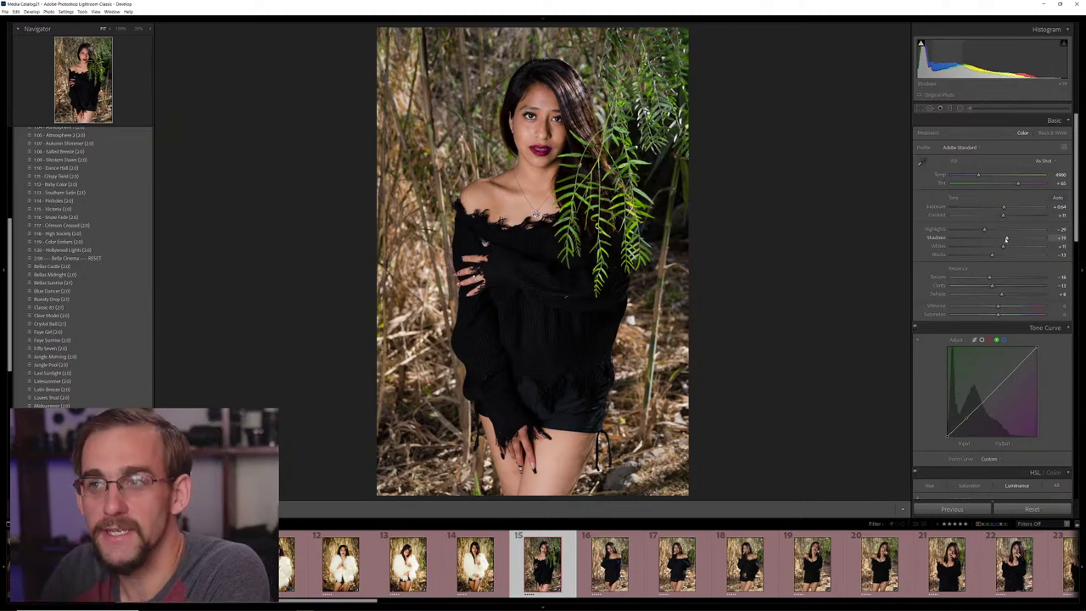
Raise the fifteenth photo's Shadows to +30 and lift the point curve's black point to an output of 7
left_click_drag(1004, 215, 1002, 215)
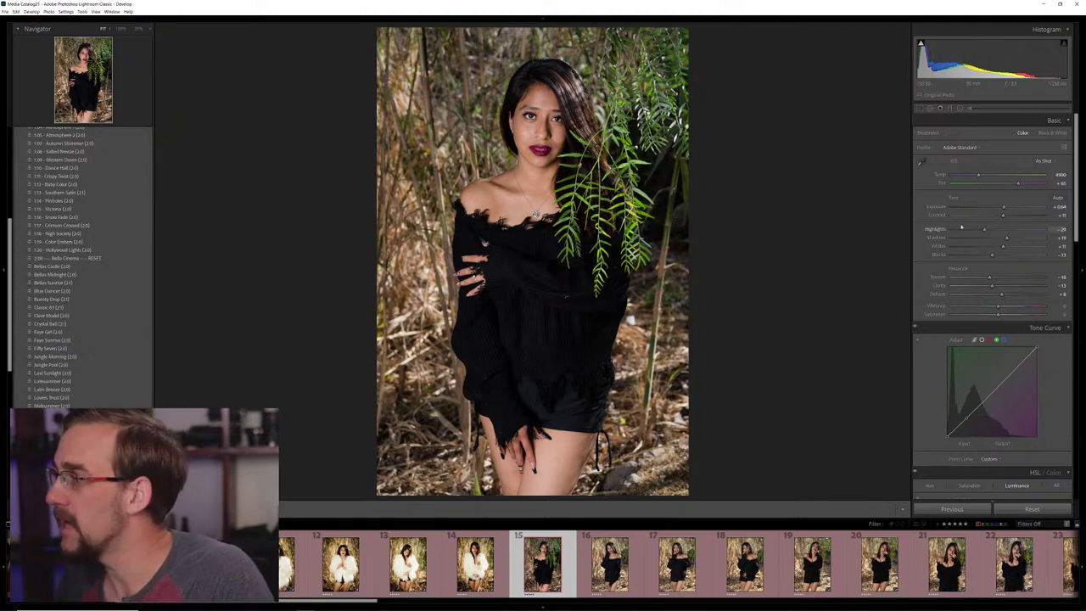
mouse_move(1006, 239)
left_mouse_down()
mouse_move(1027, 239)
mouse_move(1014, 242)
left_mouse_up()
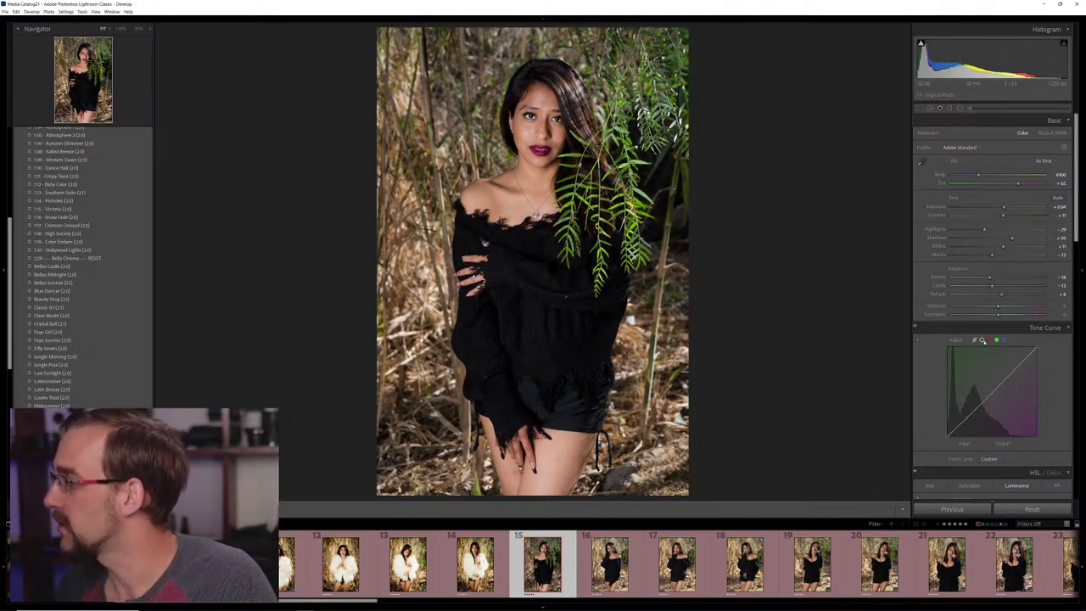
left_click(982, 340)
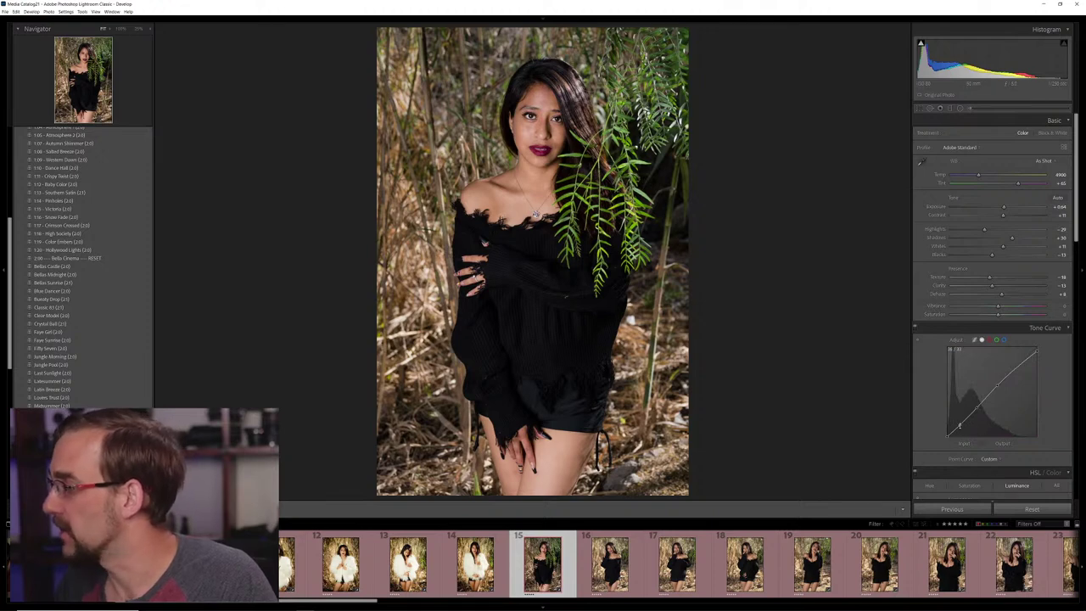
left_click_drag(960, 427, 947, 433)
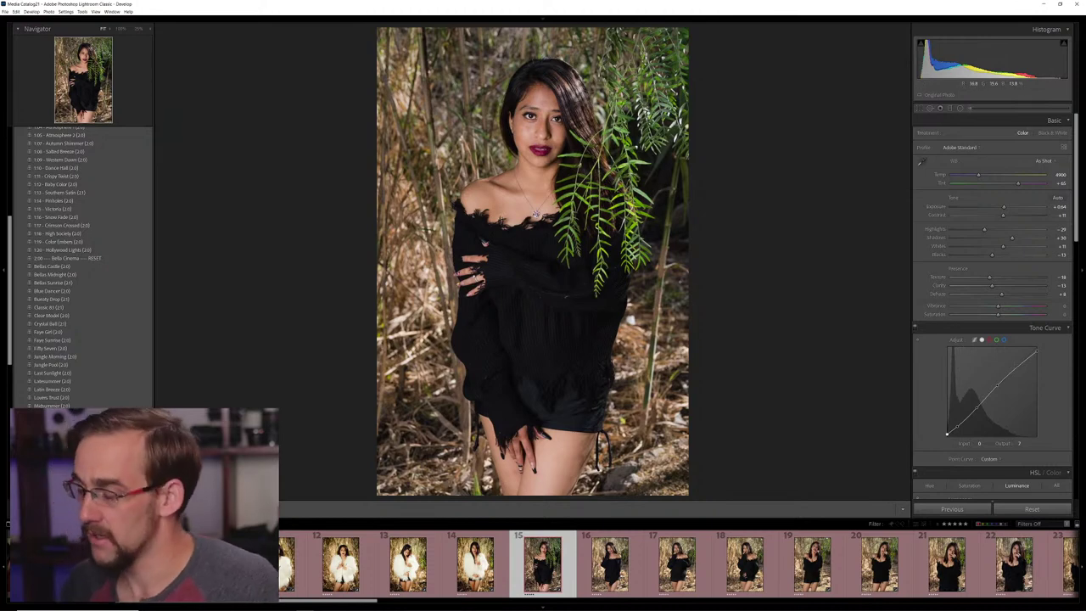
Copy the fifteenth photo's develop settings and paste them onto the remaining black-sweater portraits, photos 16 to 27
key("ctrl+shift+c")
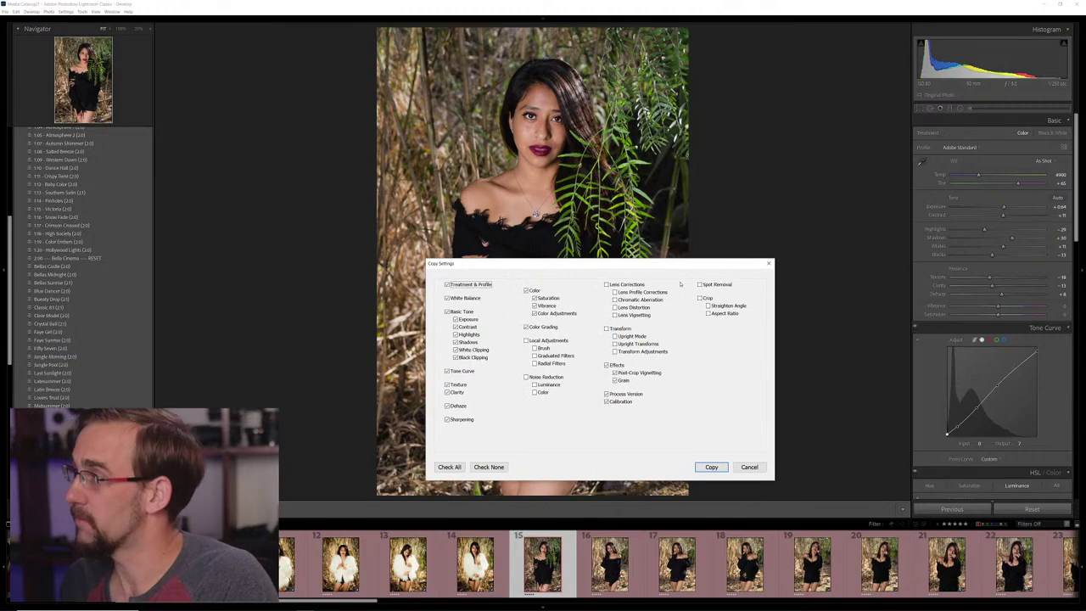
key("Return")
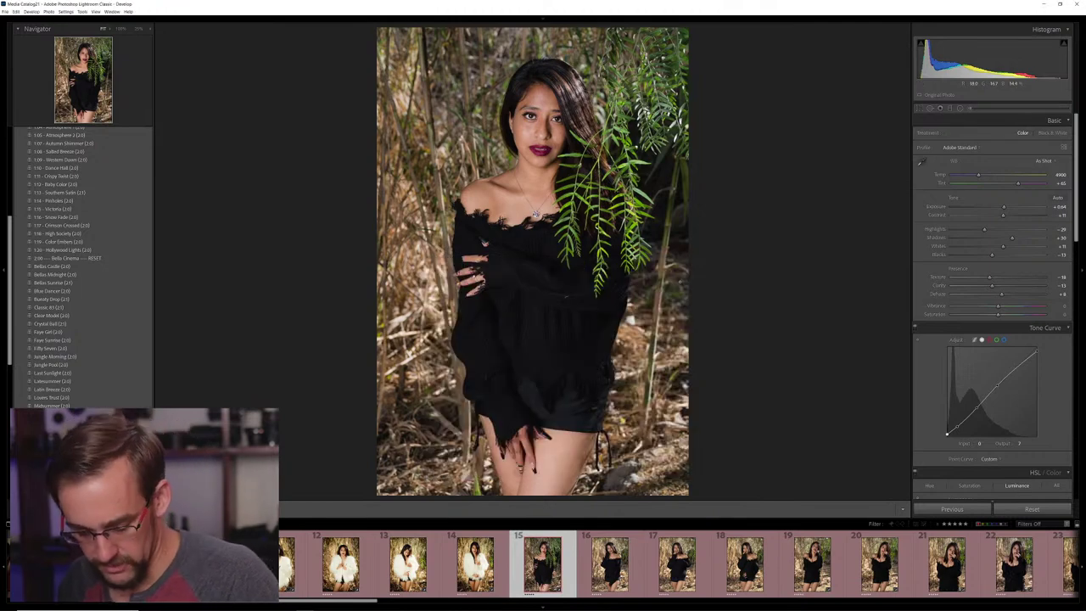
key("g")
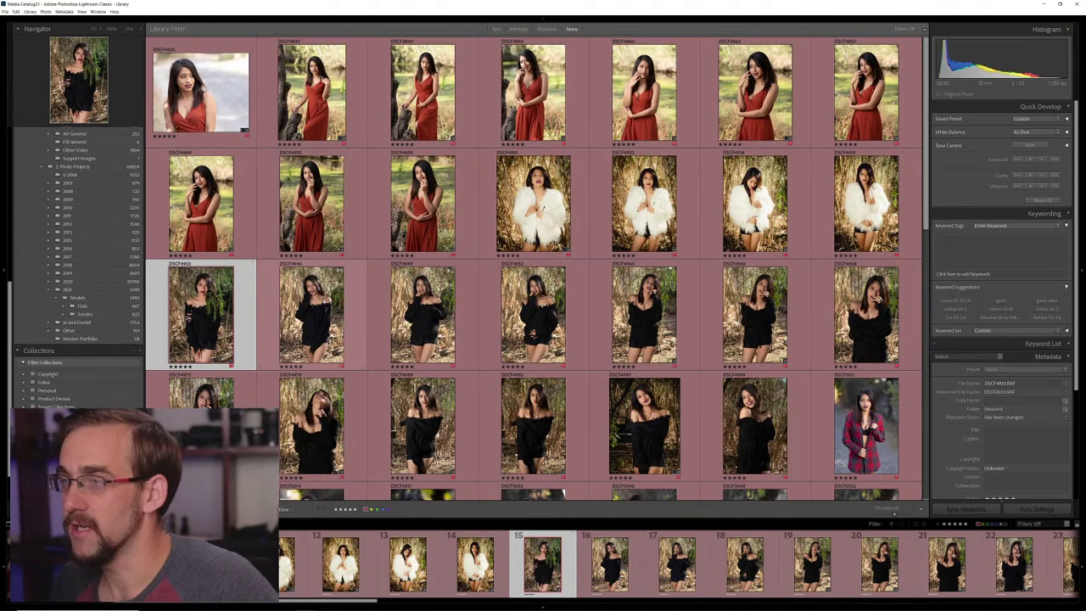
left_click(311, 314)
scroll(755, 339, "down", 2)
left_click(766, 344, "shift")
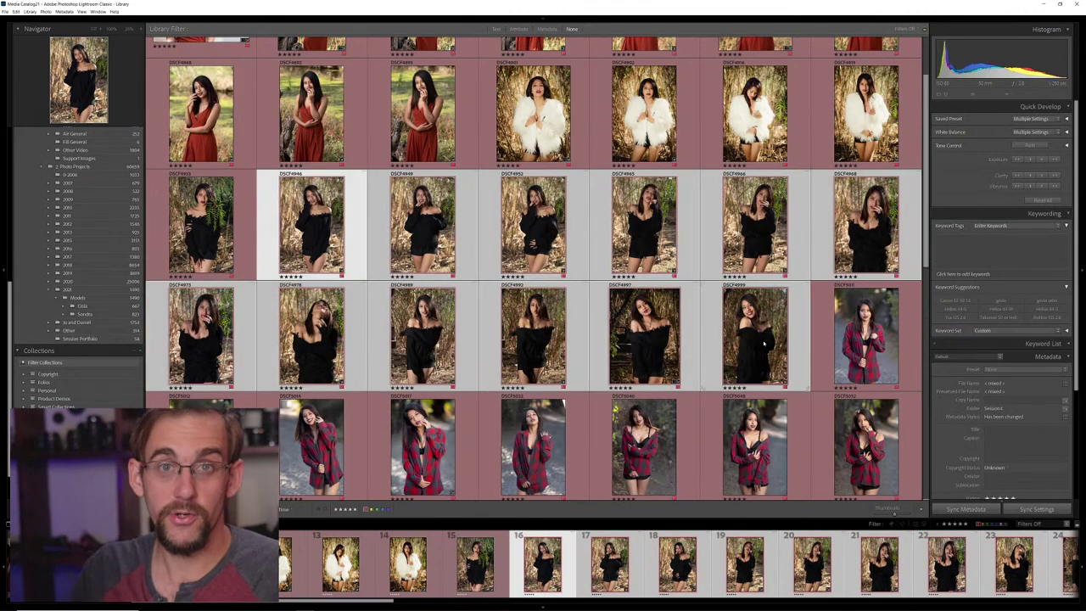
key("ctrl+alt+s")
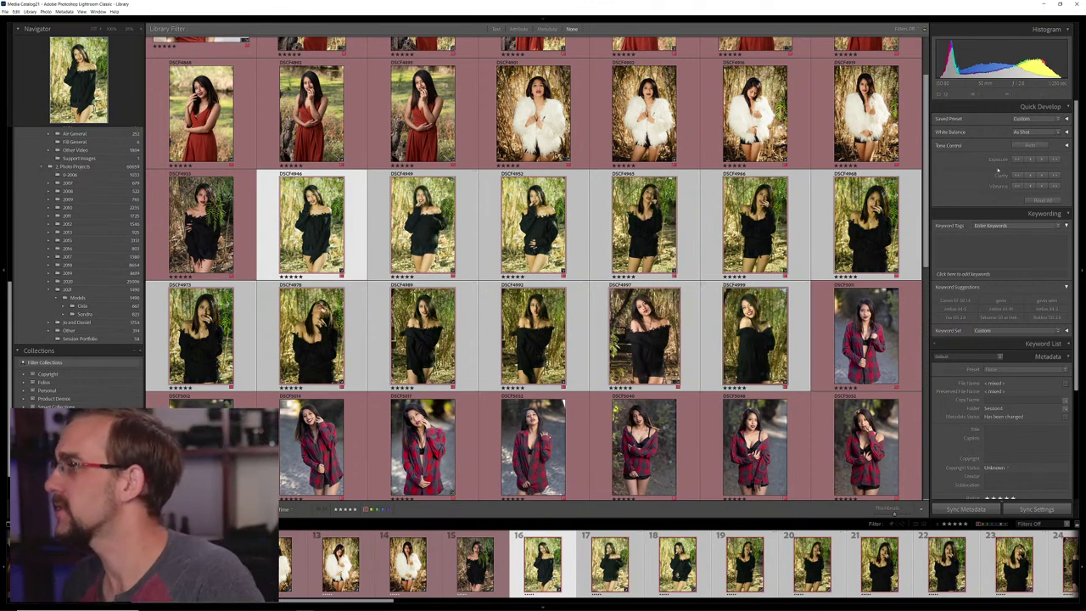
Try Auto white balance on the selected black-sweater portraits, and set their white balance to As Shot
left_click(1011, 120)
left_click(966, 133)
left_click(1031, 133)
left_click(1030, 147)
left_click(1031, 133)
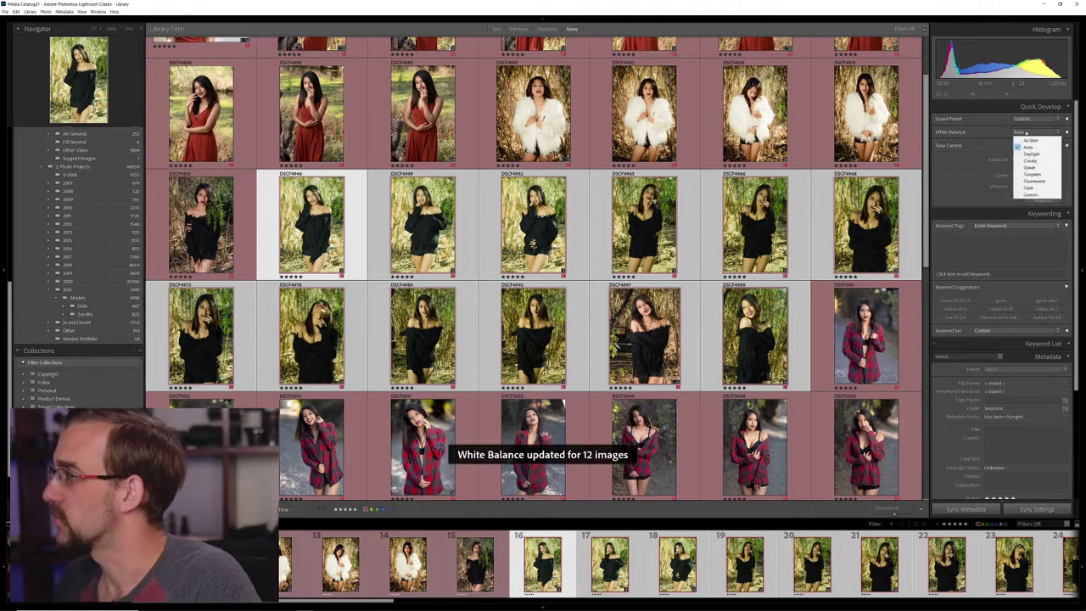
left_click(1030, 140)
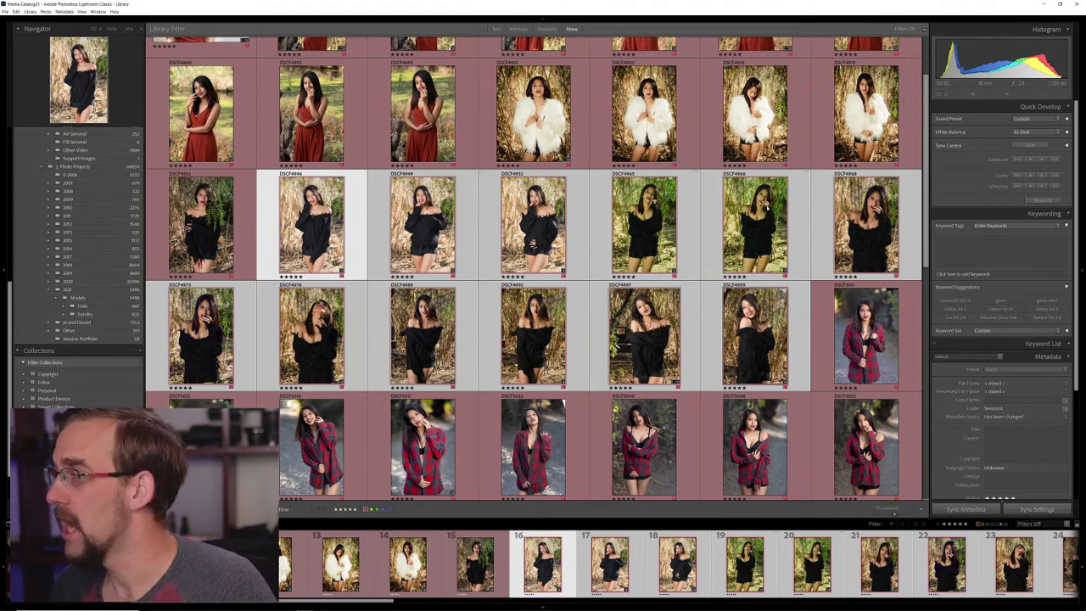
Decrease the exposure of the sixteenth, seventeenth and eighteenth photos by 1/3 stop each
left_click(246, 241)
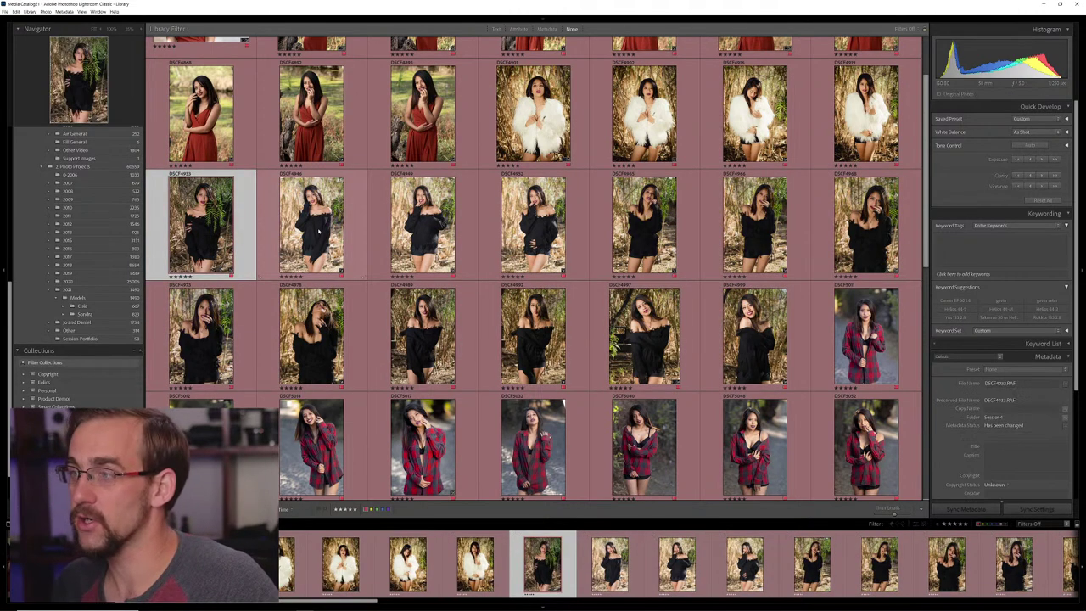
key("Right")
key("e")
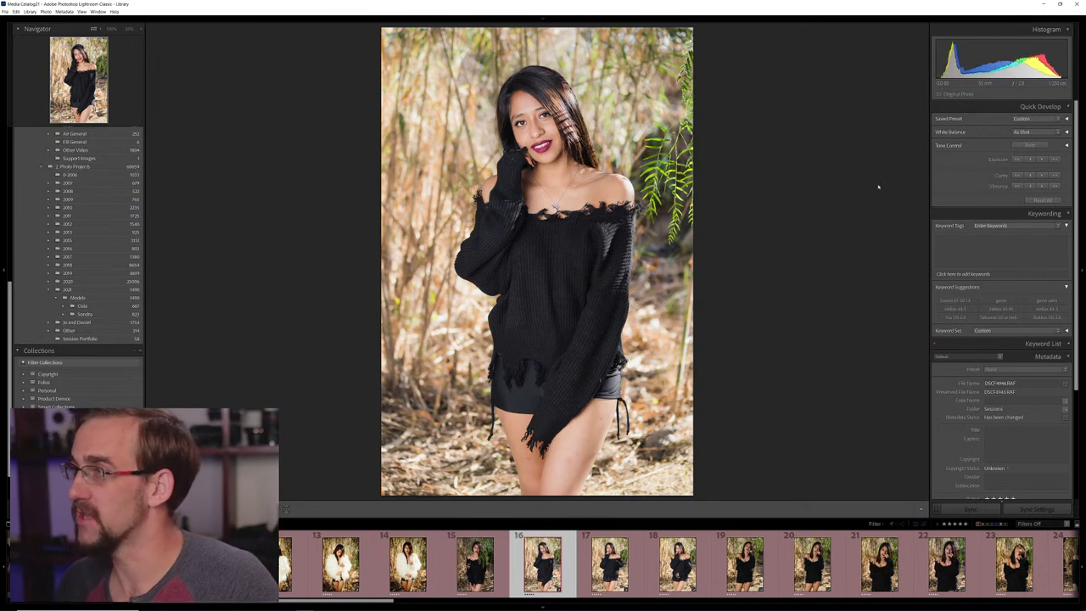
left_click(1029, 161)
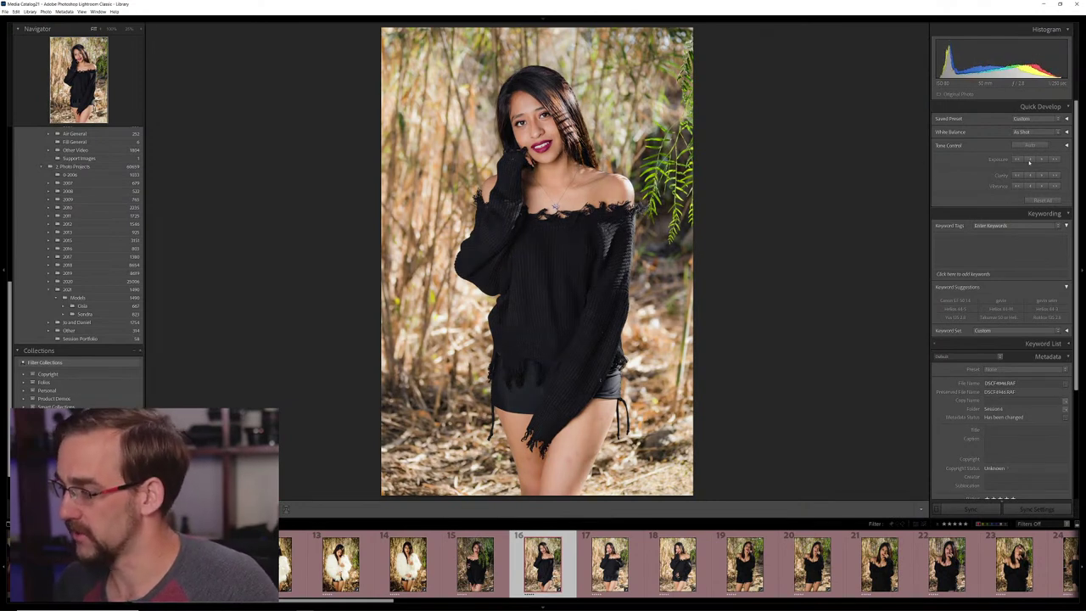
key("Right")
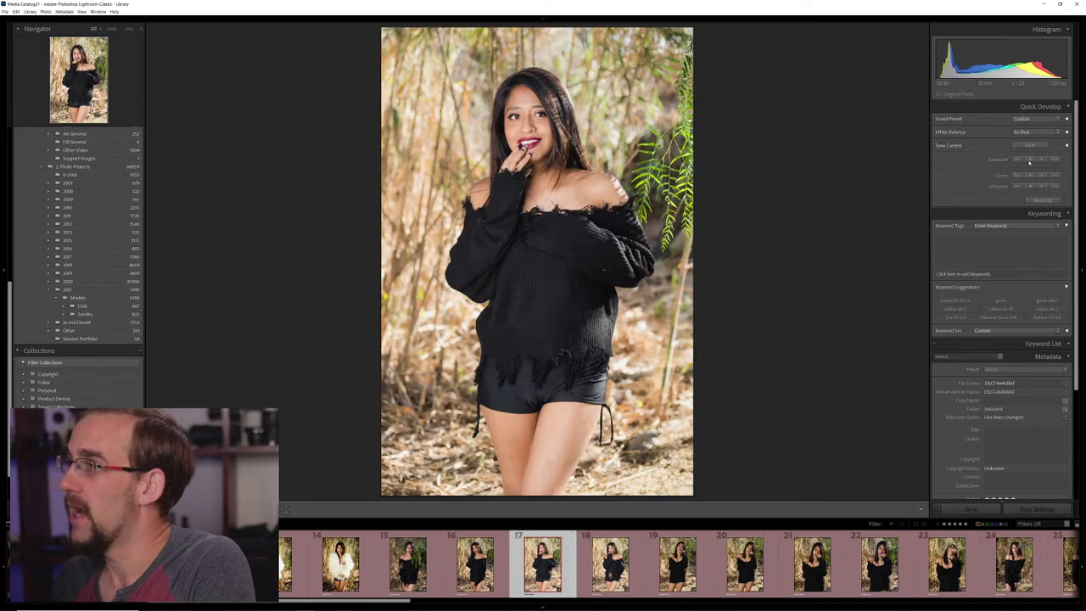
left_click(1030, 161)
key("Right")
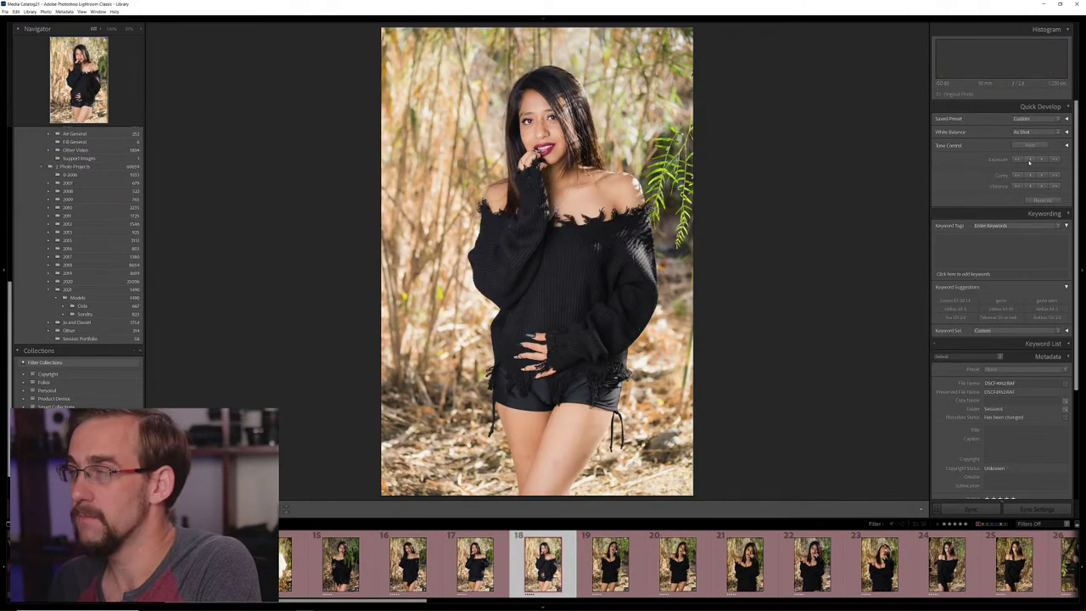
left_click(1030, 162)
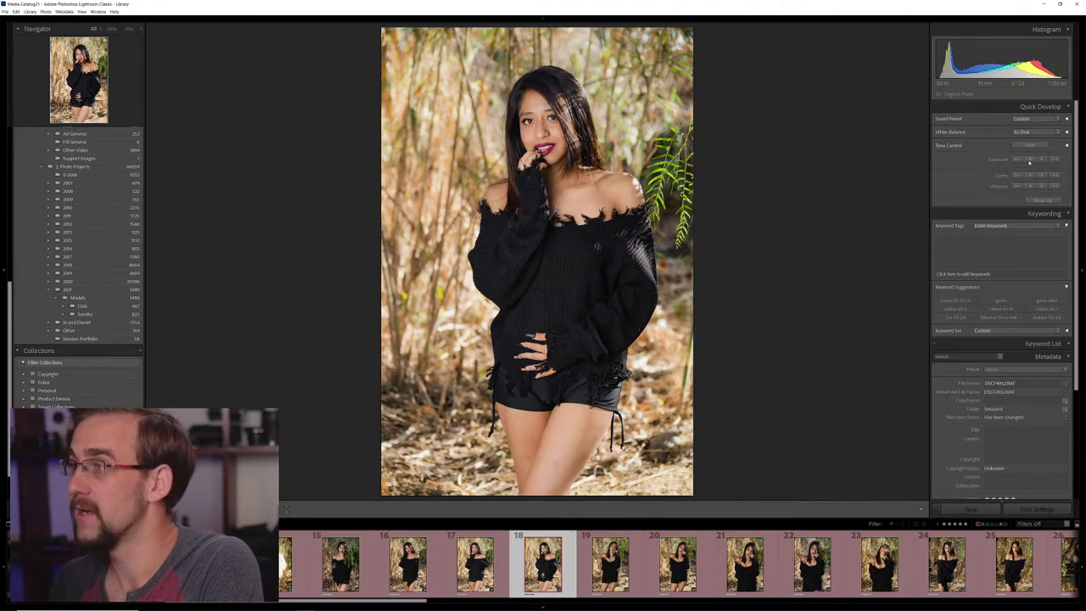
Try decreasing the nineteenth photo's exposure by 1/3 stop and undo the change
key("Right")
left_click(1030, 161)
key("ctrl+z")
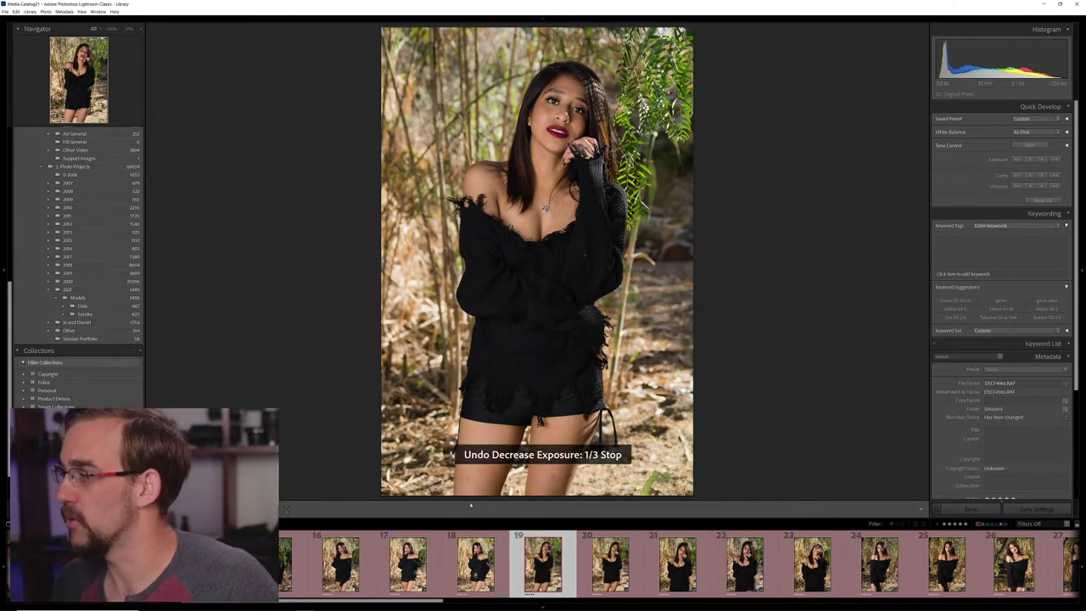
Check the pasted look and exposure of the twentieth to twenty-fifth photos one by one in full view
key("Right")
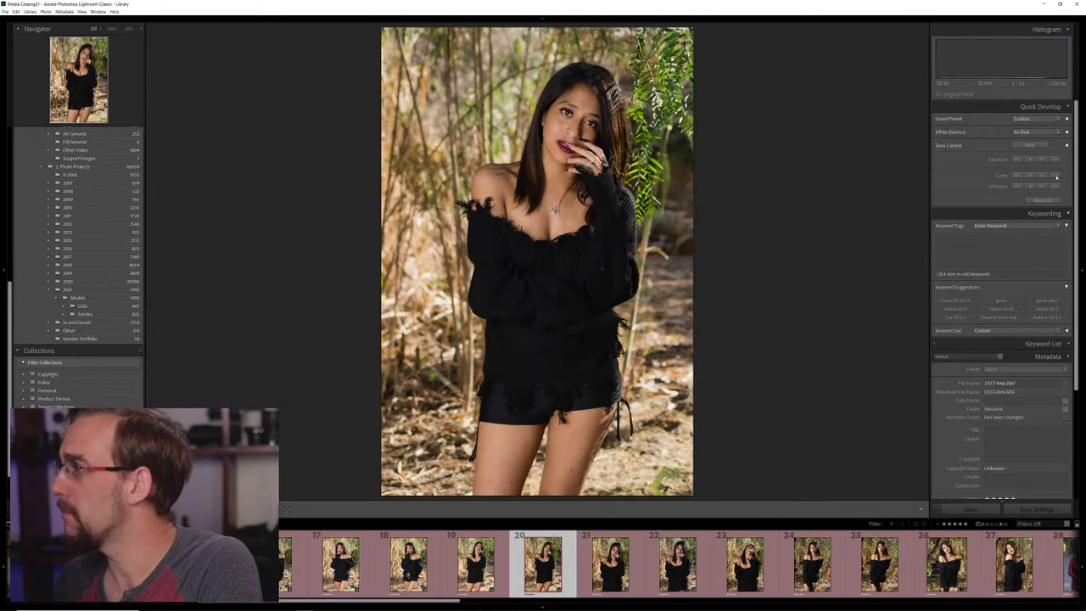
key("Right")
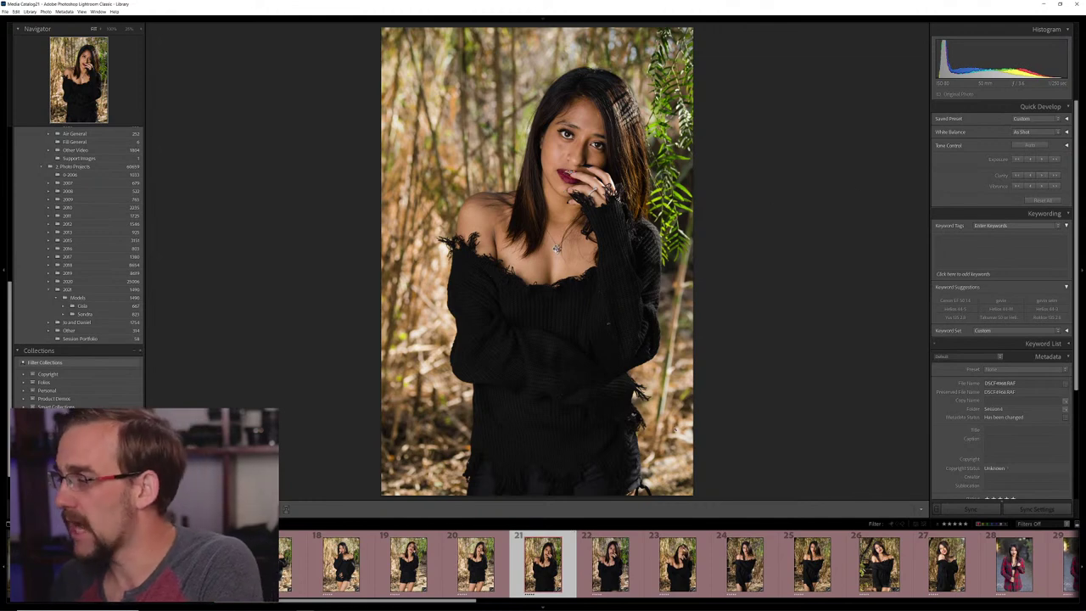
key("Right")
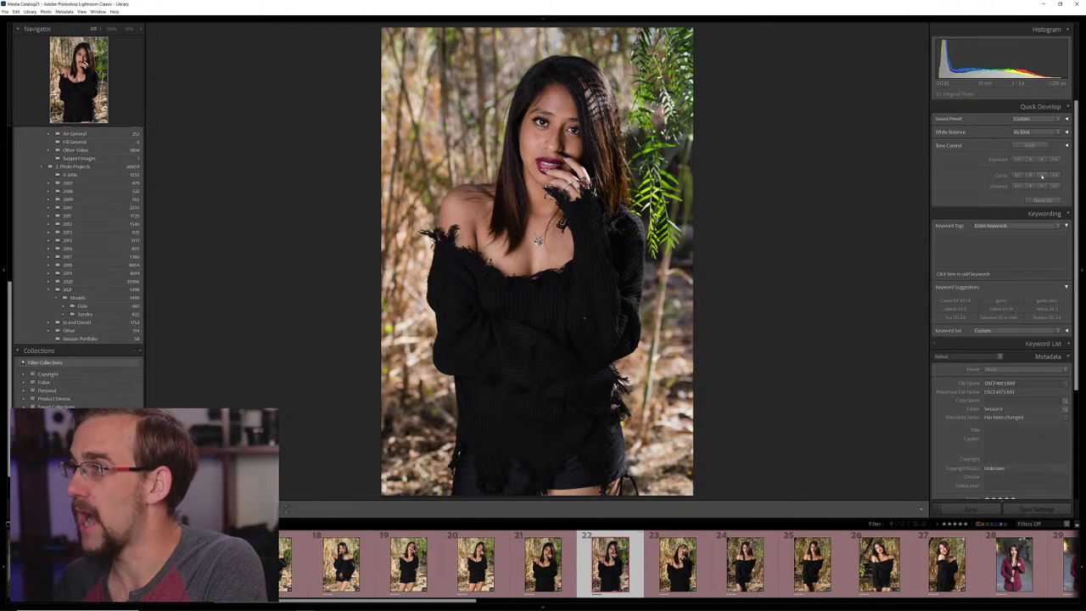
left_click(672, 560)
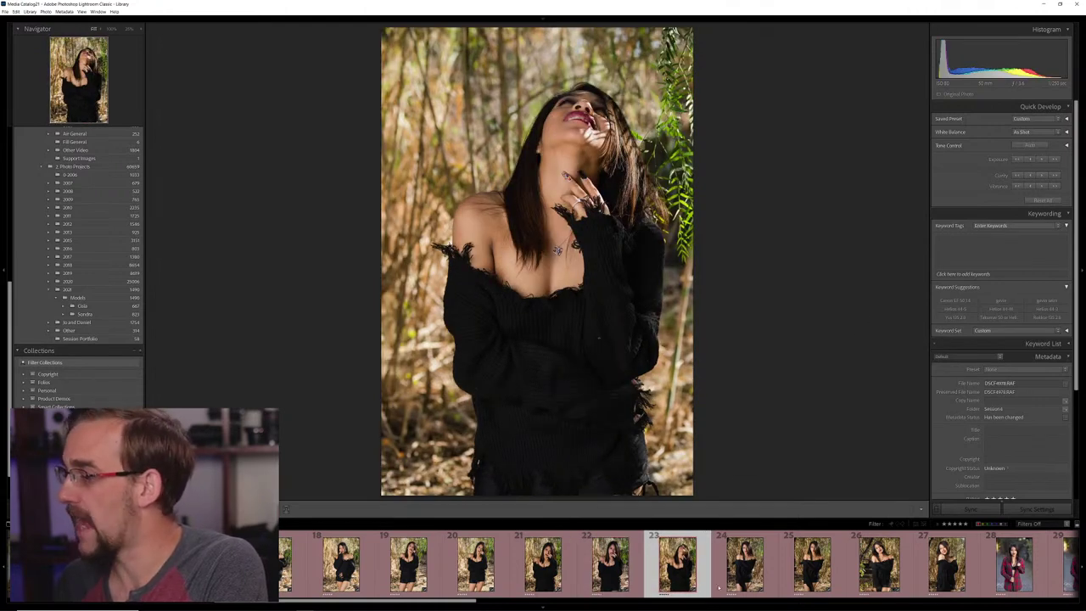
left_click(746, 547)
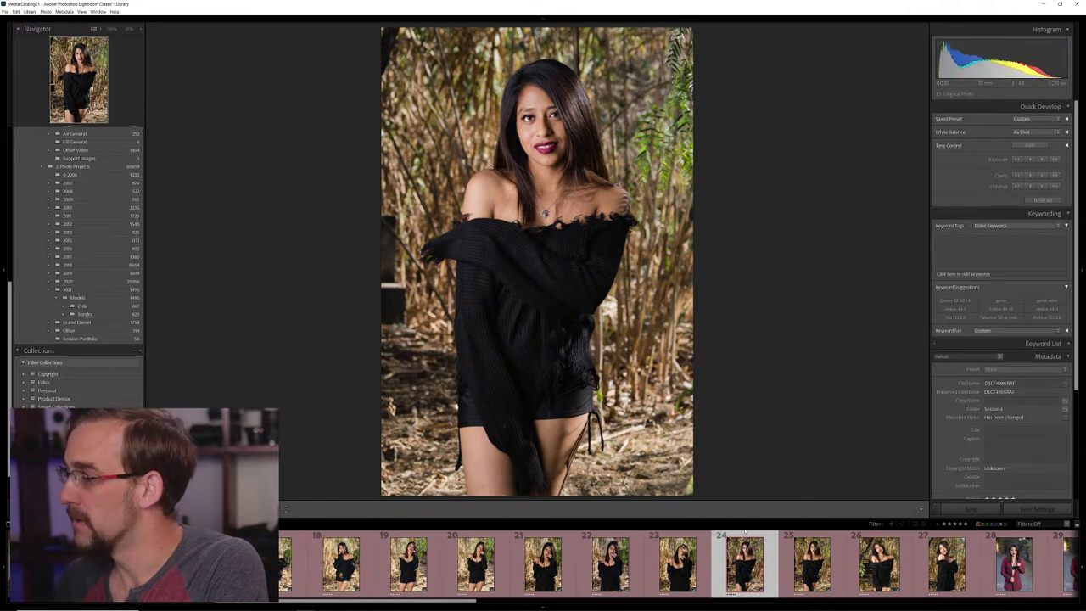
key("Right")
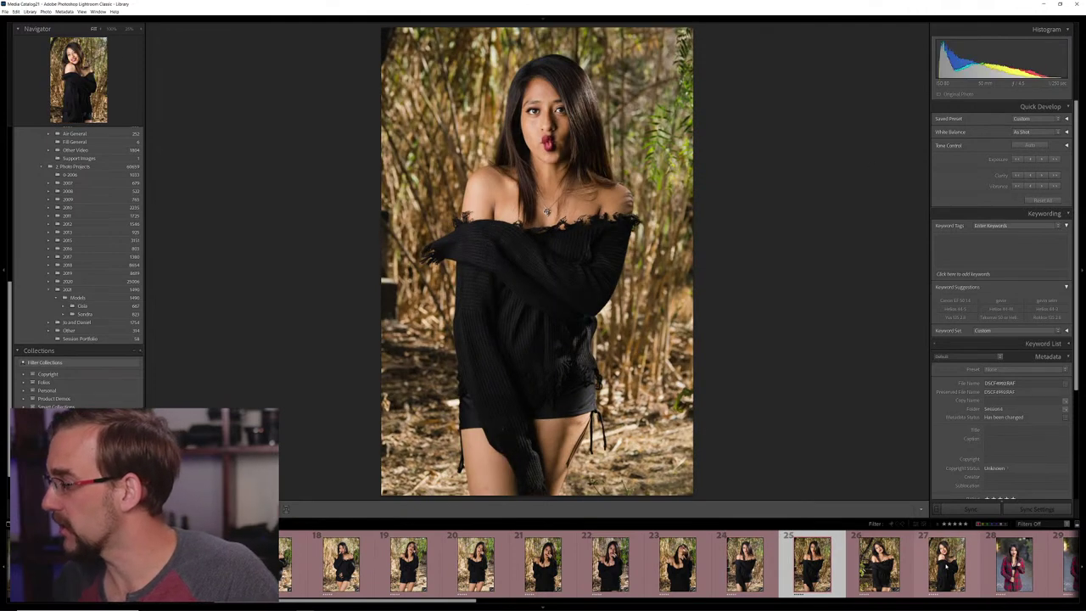
In Develop, set the twenty-sixth photo's exposure to +0.34 and lower the twenty-seventh photo's exposure slightly
left_click(883, 567)
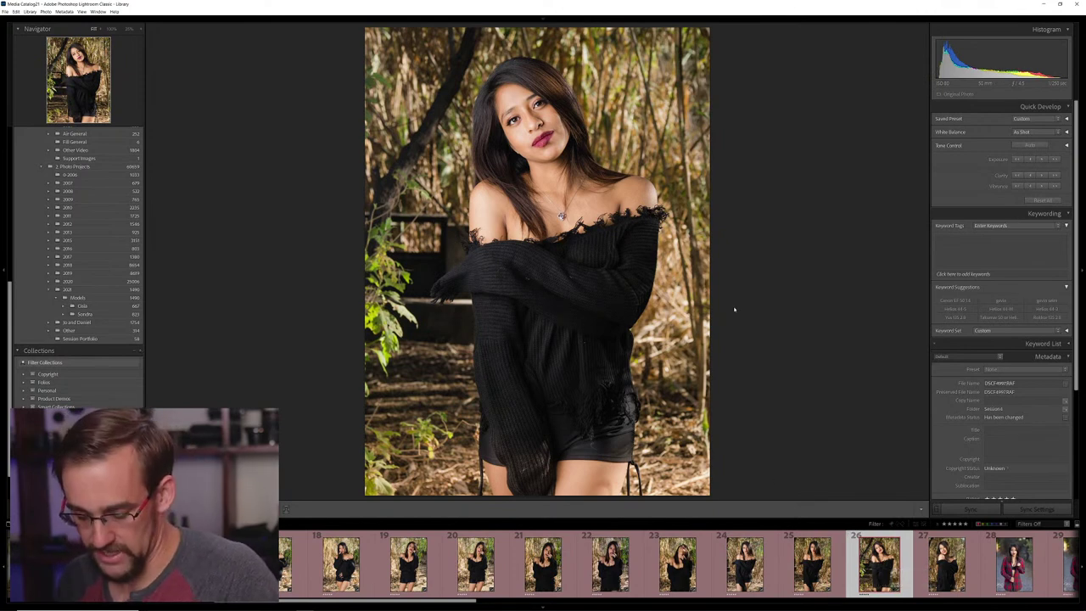
key("d")
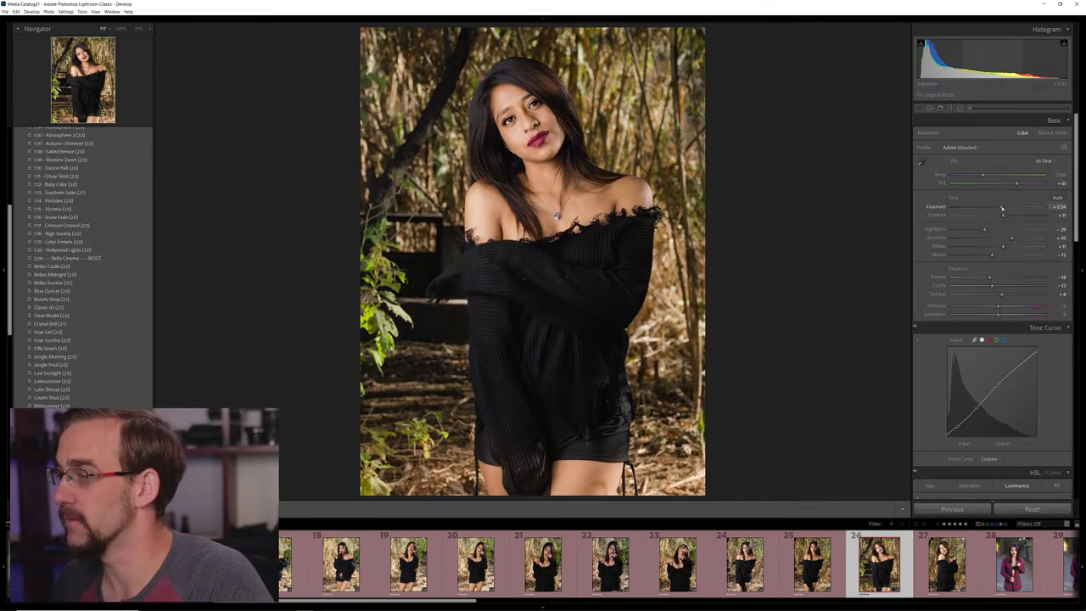
key("Right")
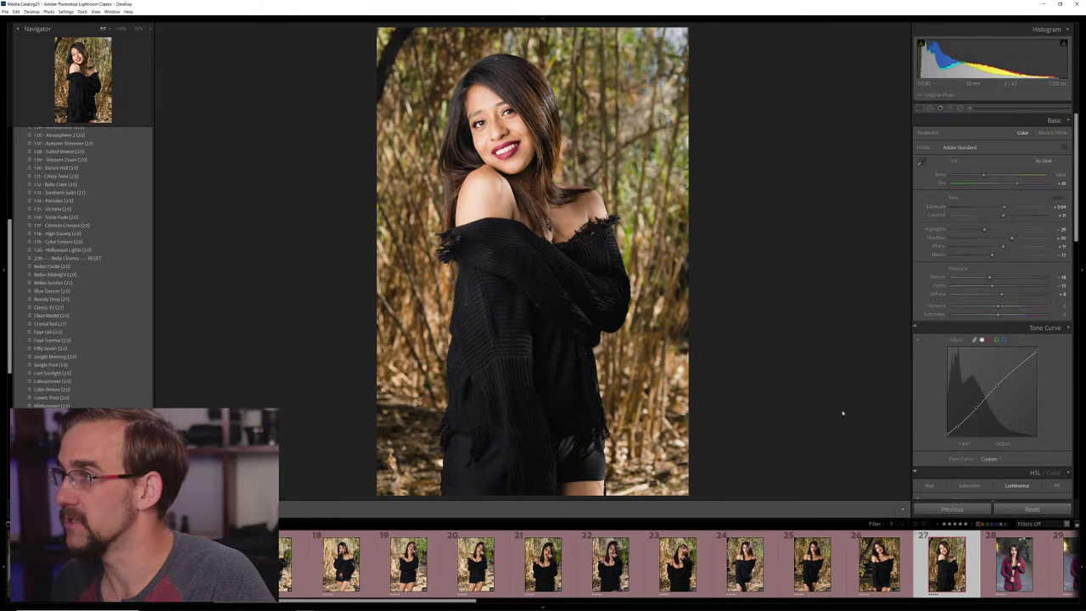
key("ctrl+shift+r")
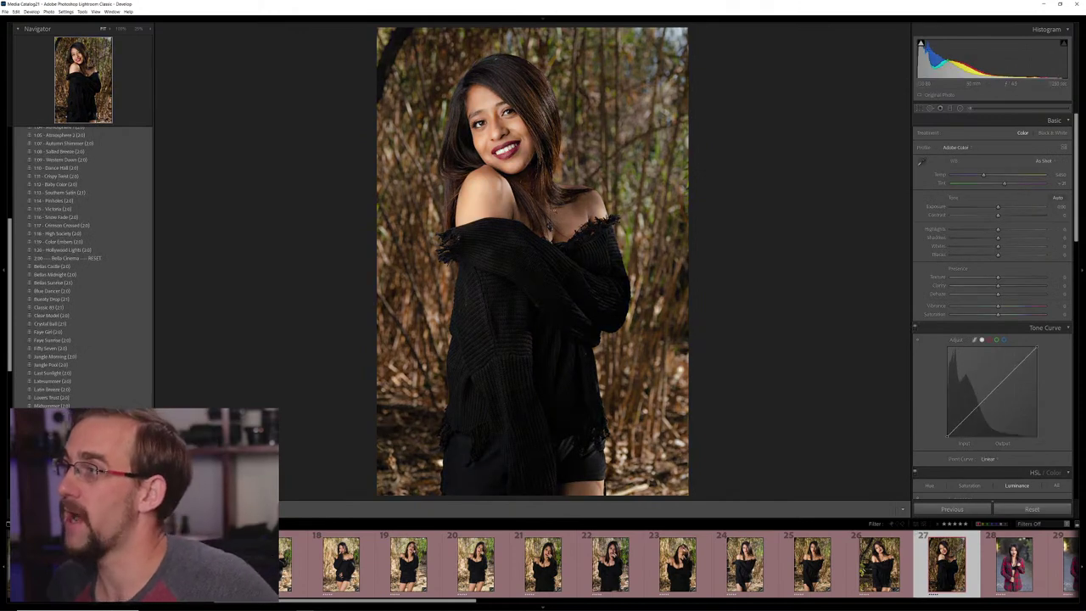
key("ctrl+z")
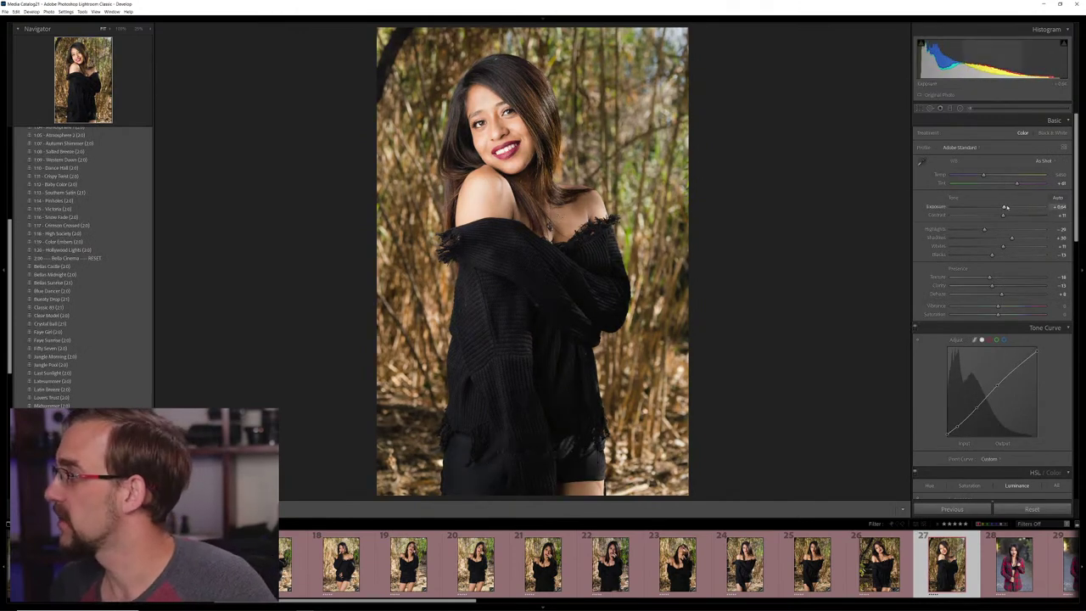
left_click_drag(1004, 207, 1001, 208)
Browse the red plaid shirt portraits in the grid and open the thirty-second photo in full view
key("g")
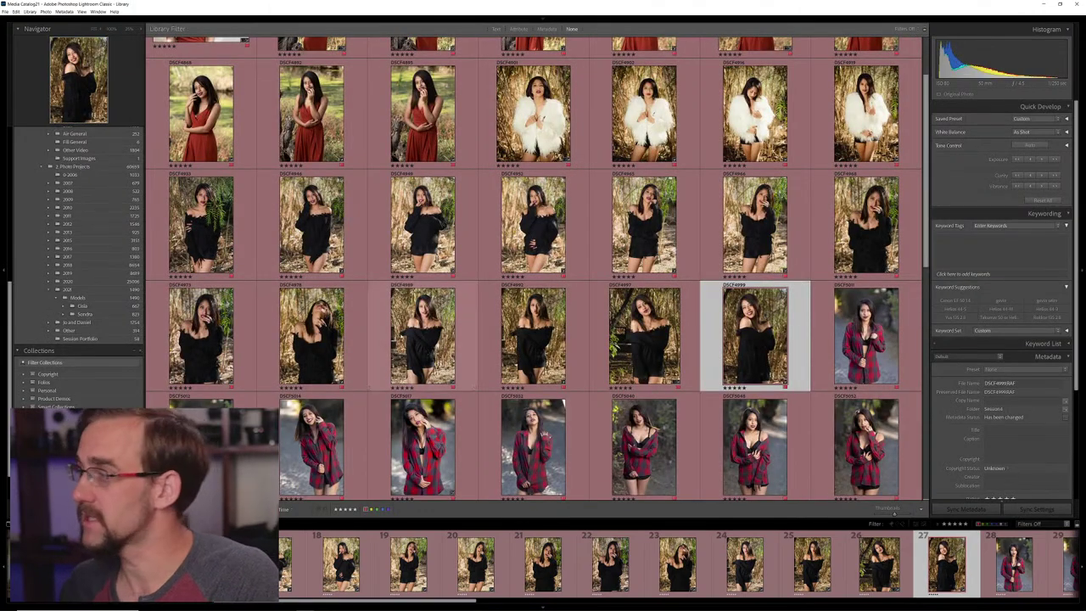
scroll(424, 289, "down", 1)
left_click(866, 246)
scroll(837, 329, "down", 1)
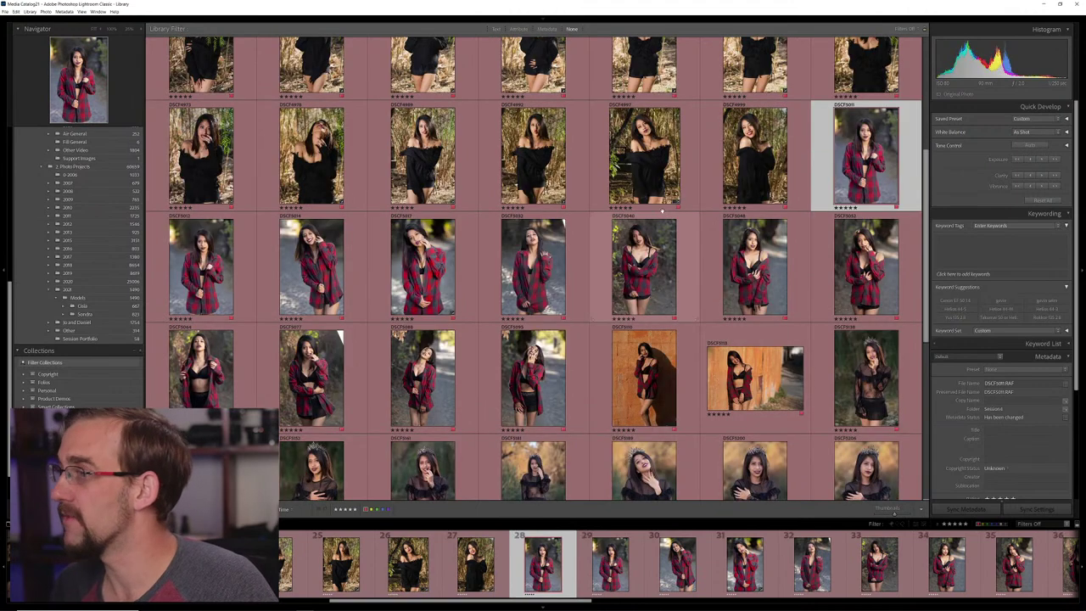
left_click(533, 268)
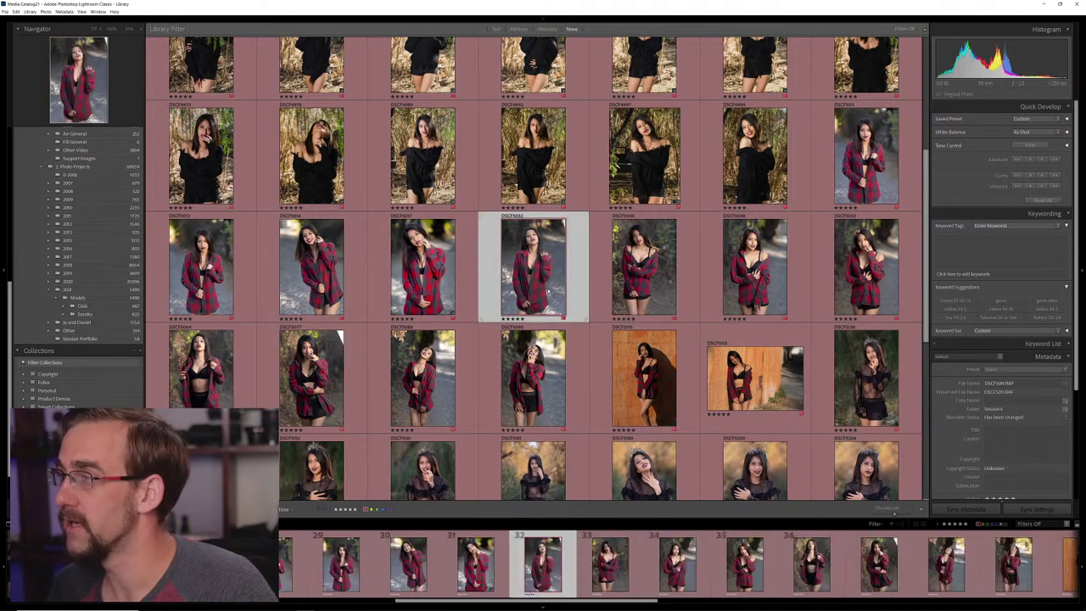
left_click(311, 267)
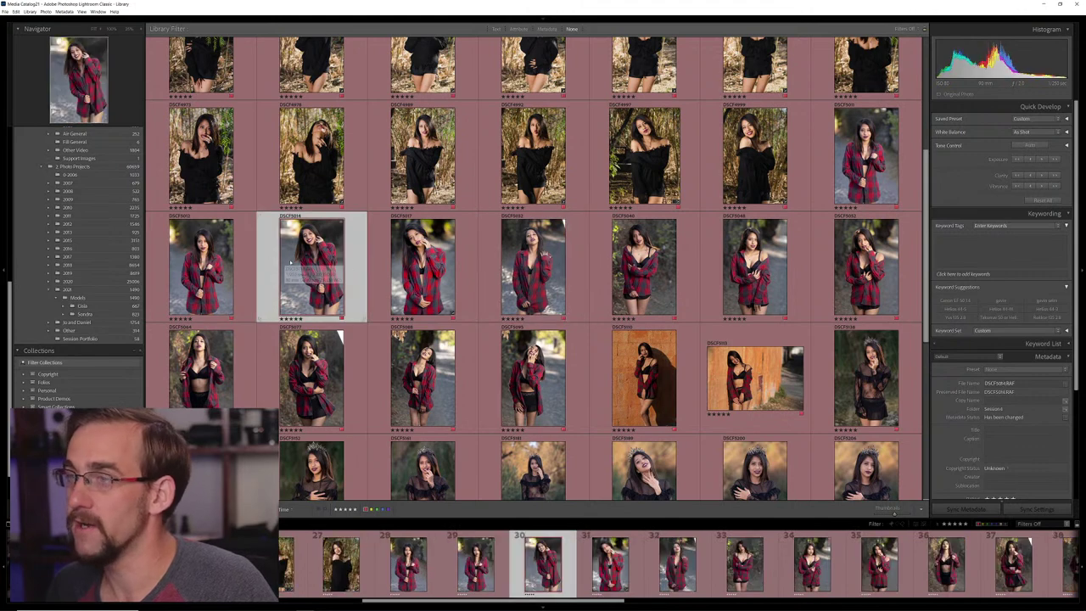
left_click(547, 265)
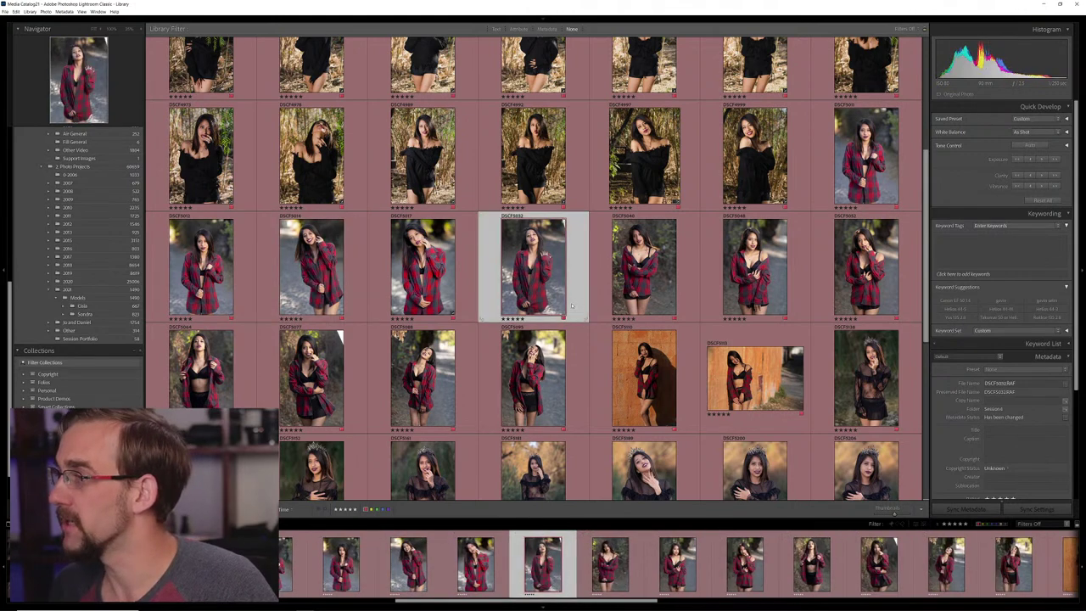
double_click(547, 265)
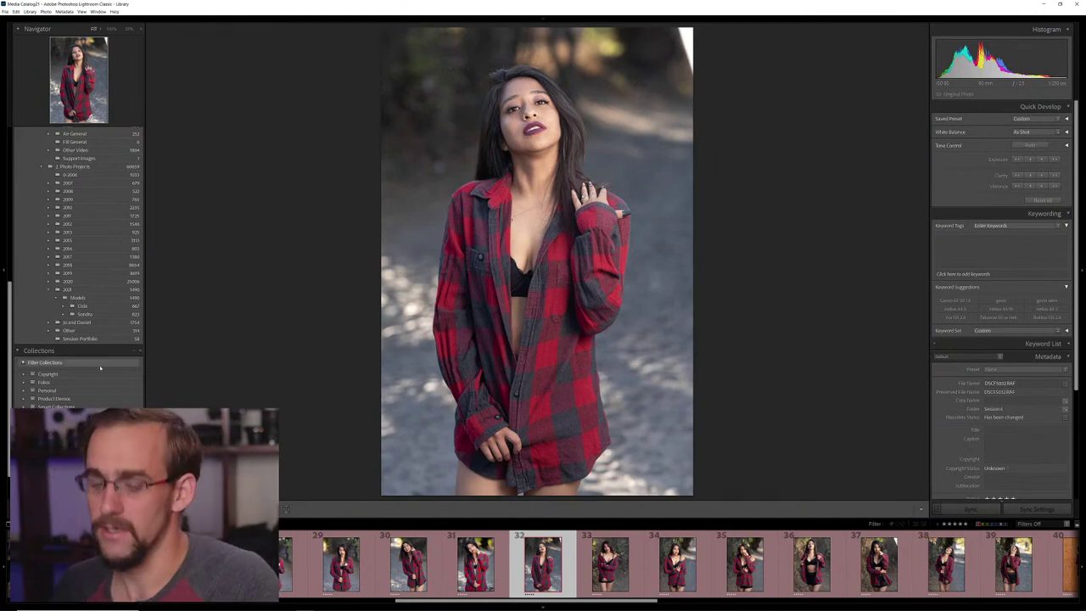
Apply the Blue Dancer preset to the thirty-second photo in Develop and copy its settings without white balance and exposure
key("d")
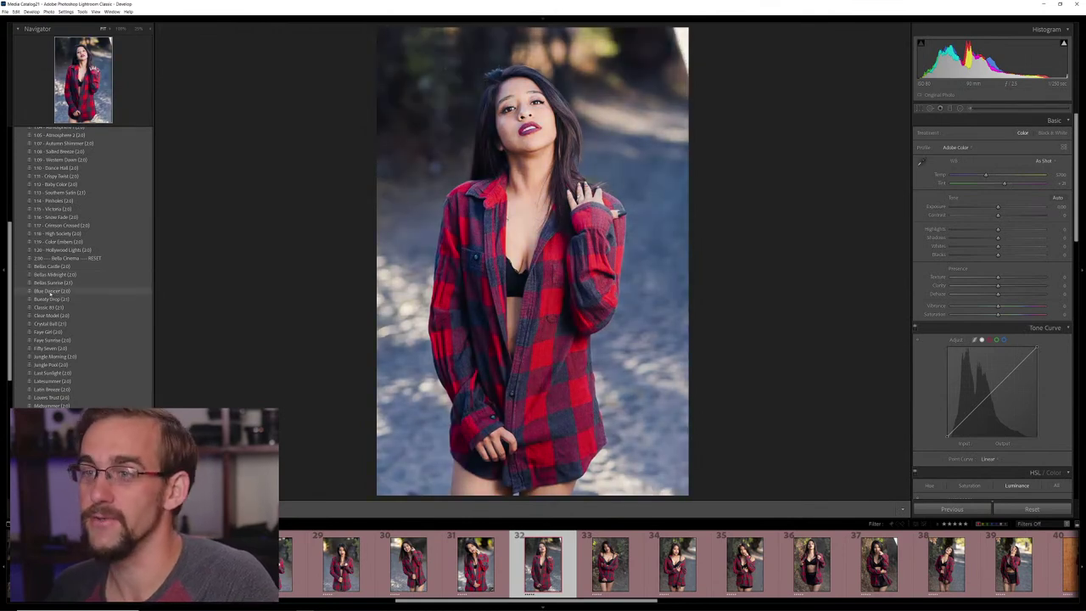
left_click(51, 291)
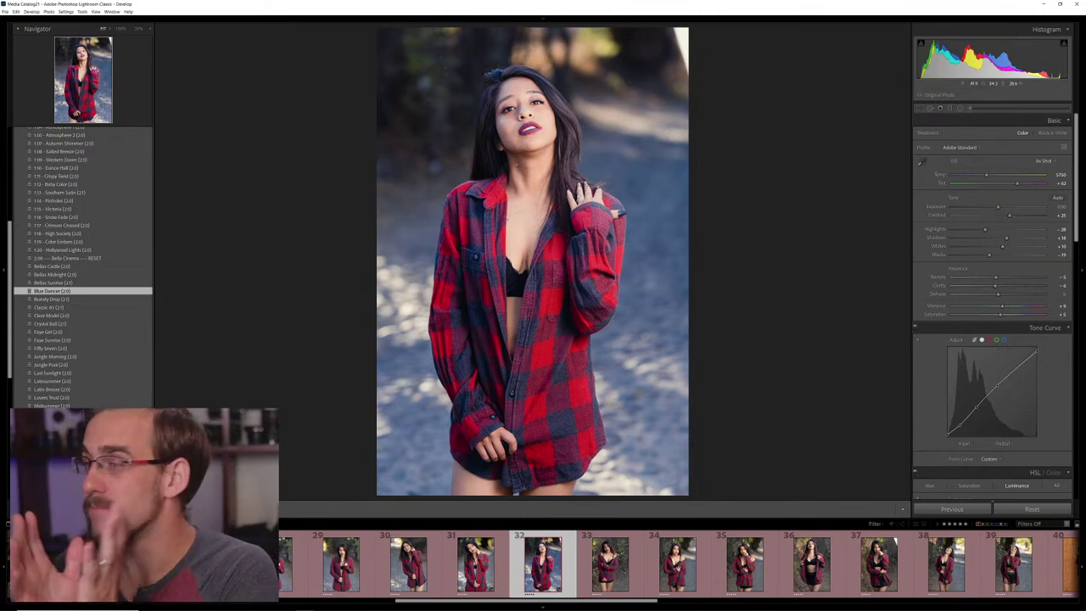
key("ctrl+shift+c")
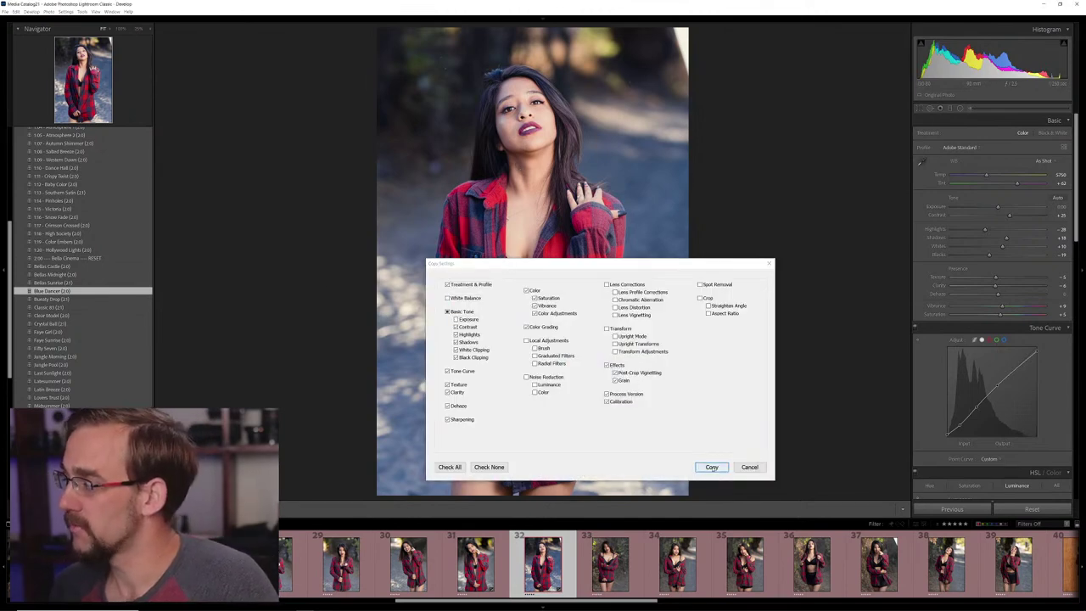
key("Return")
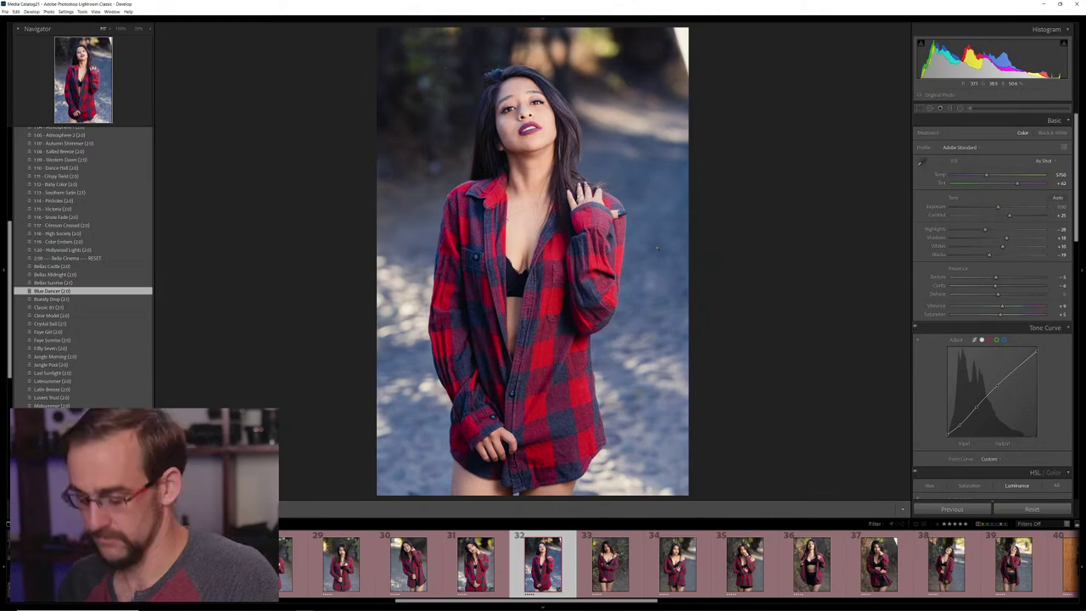
Select the twelve red plaid shirt portraits, photos 28 to 39, in the grid and paste the copied Blue Dancer settings onto them
key("g")
left_click(840, 169)
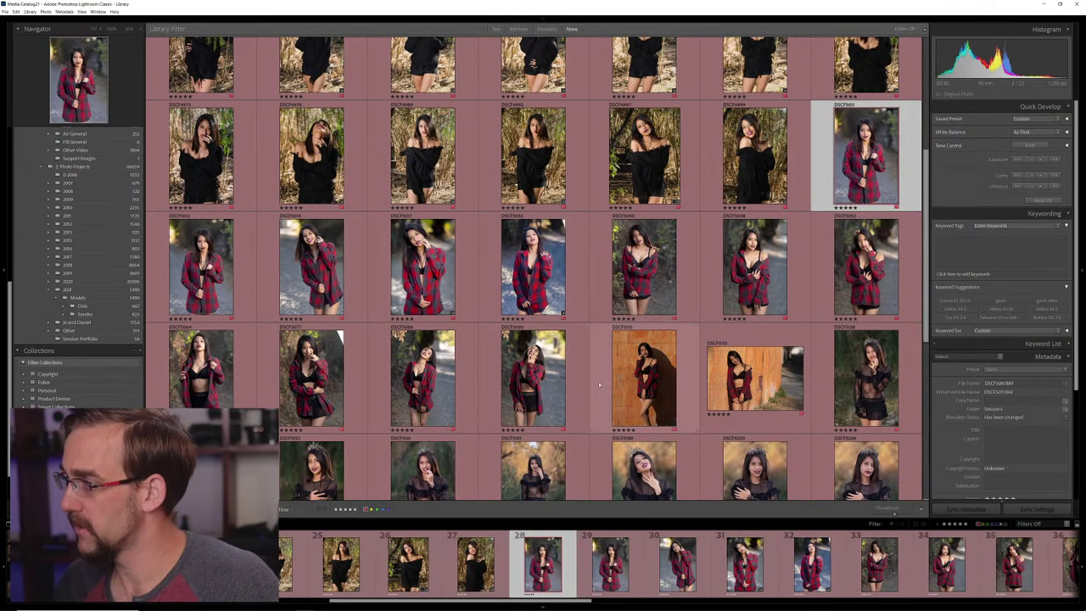
left_click(543, 384, "shift")
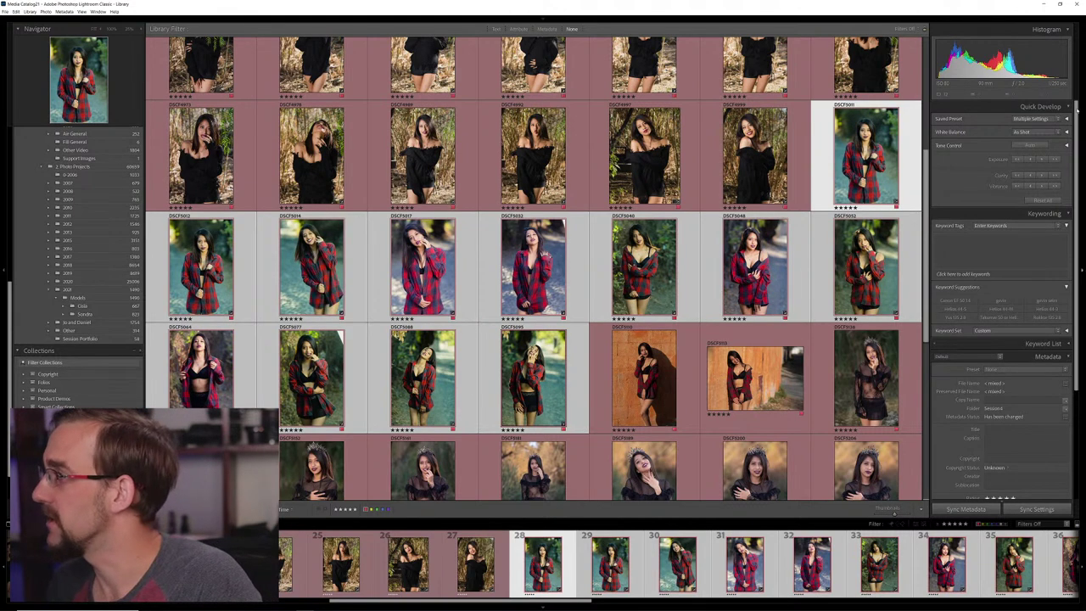
Set the white balance of the twelve selected plaid shirt portraits to As Shot and check the result in full view
left_click(1026, 133)
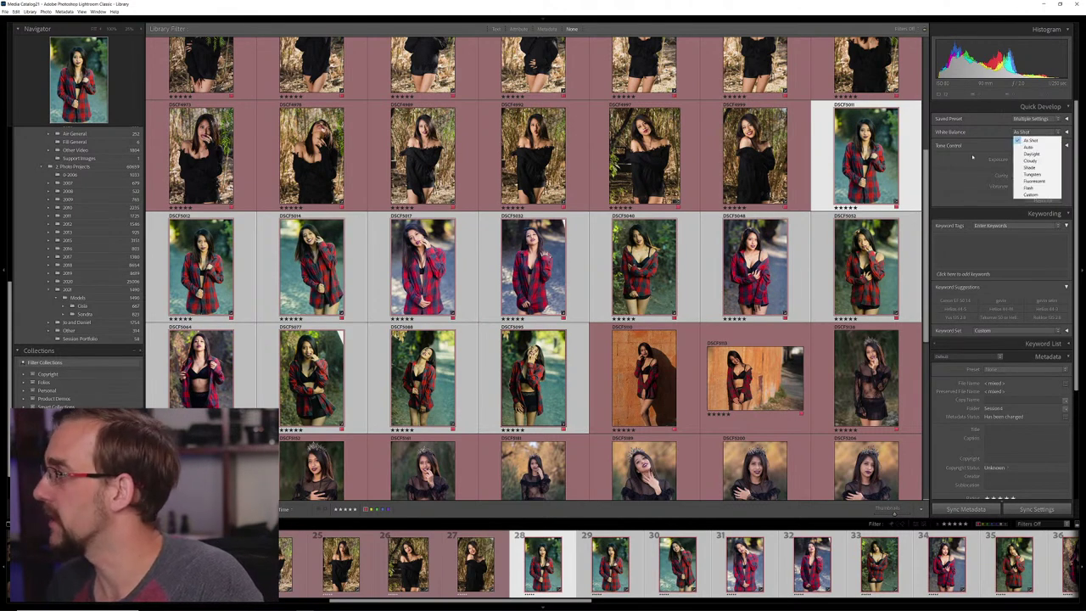
left_click(1030, 149)
left_click(1033, 134)
left_click(1030, 140)
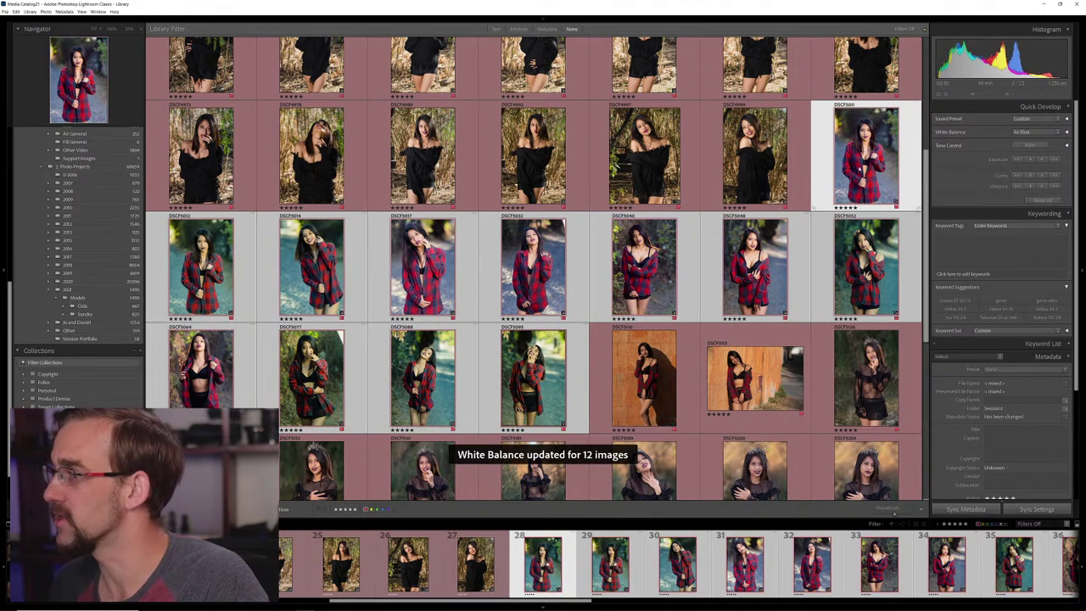
left_click(1030, 133)
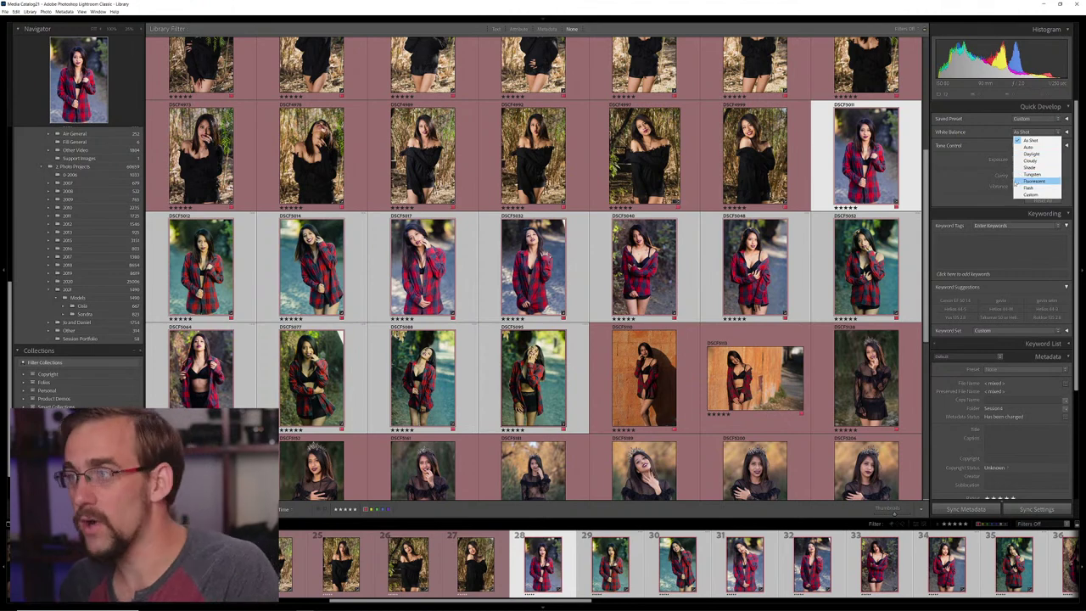
left_click(931, 159)
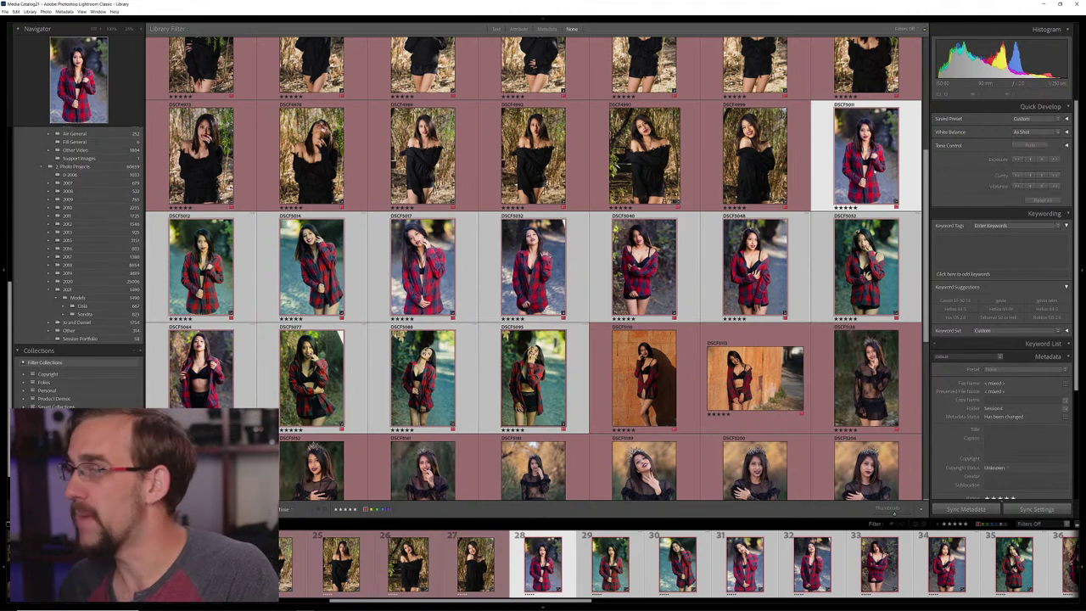
double_click(227, 274)
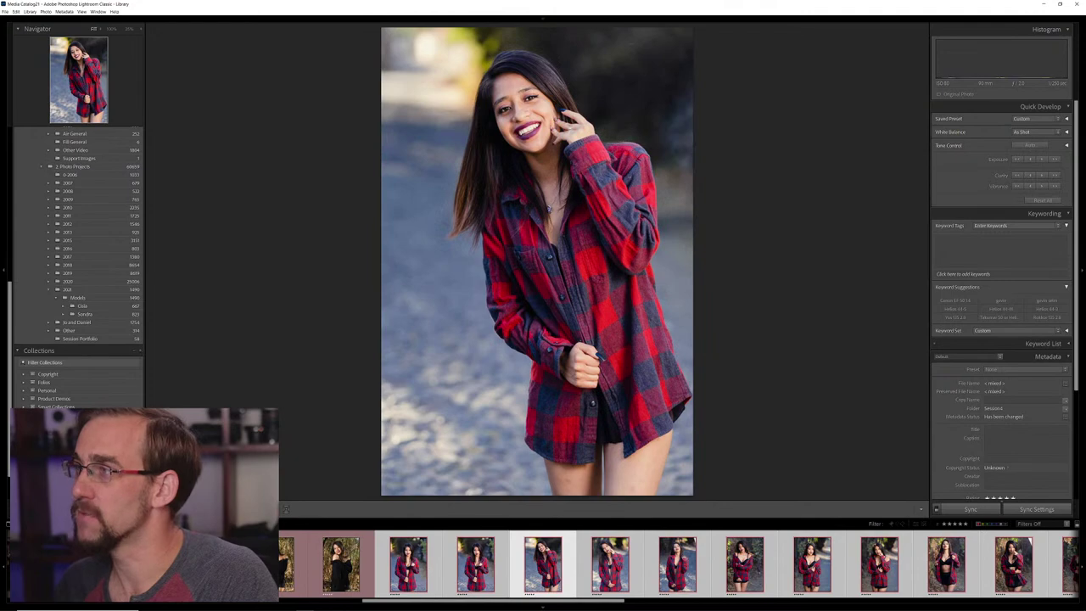
key("g")
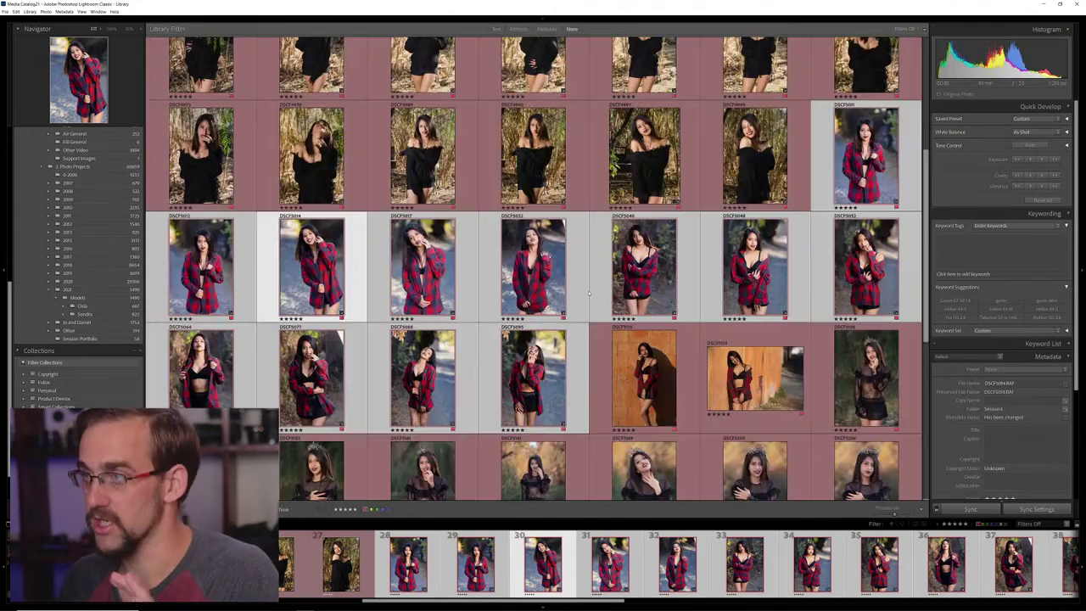
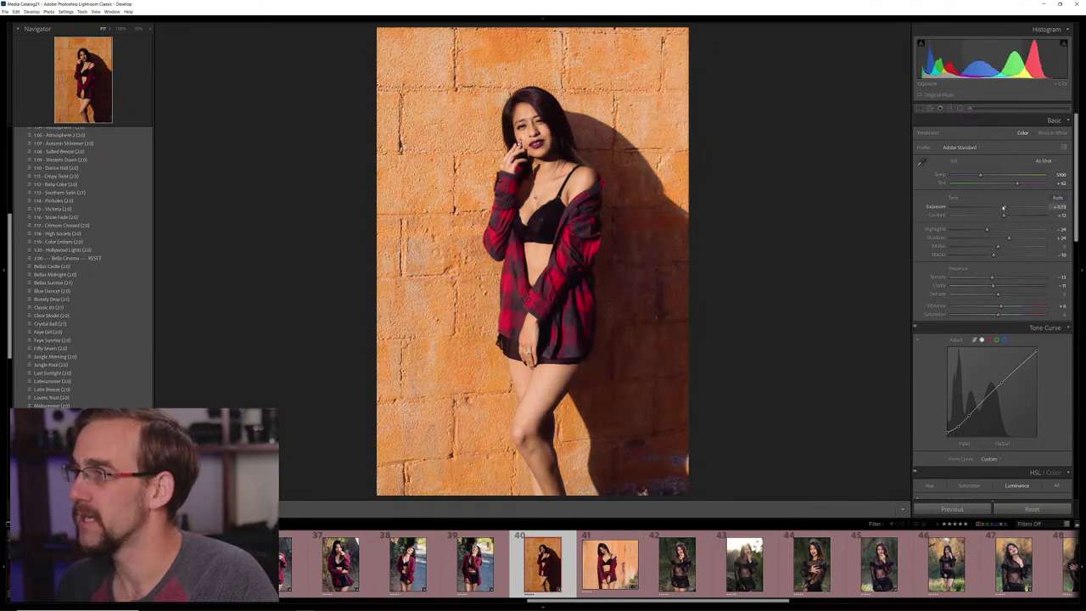
Crop the fortieth photo, taken against the orange wall, tighter around the model and raise its shadows to +48
key("e")
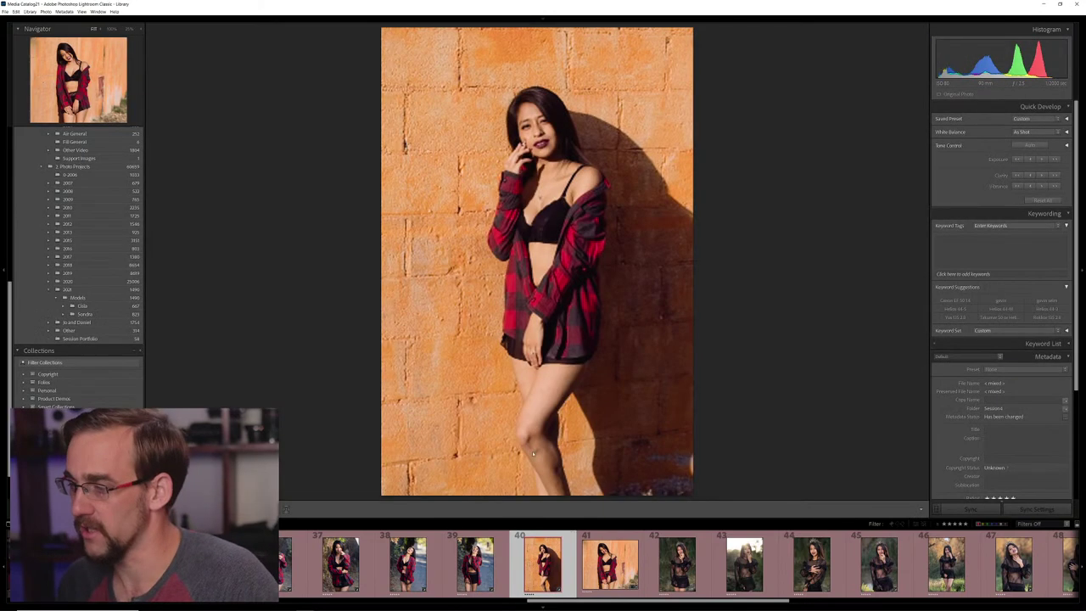
key("r")
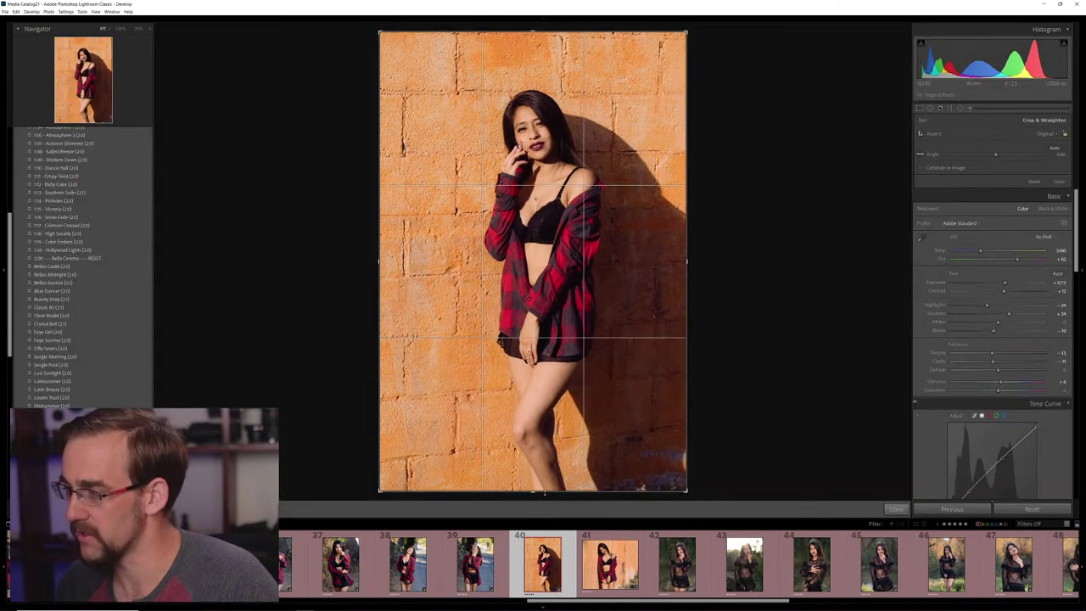
left_click_drag(533, 494, 545, 432)
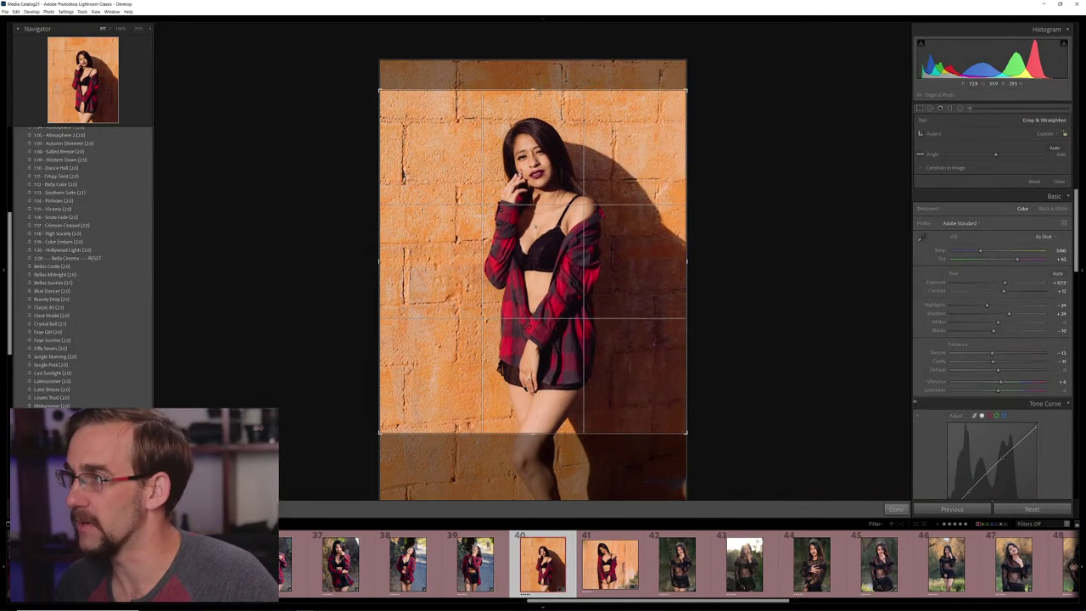
key("Return")
key("r")
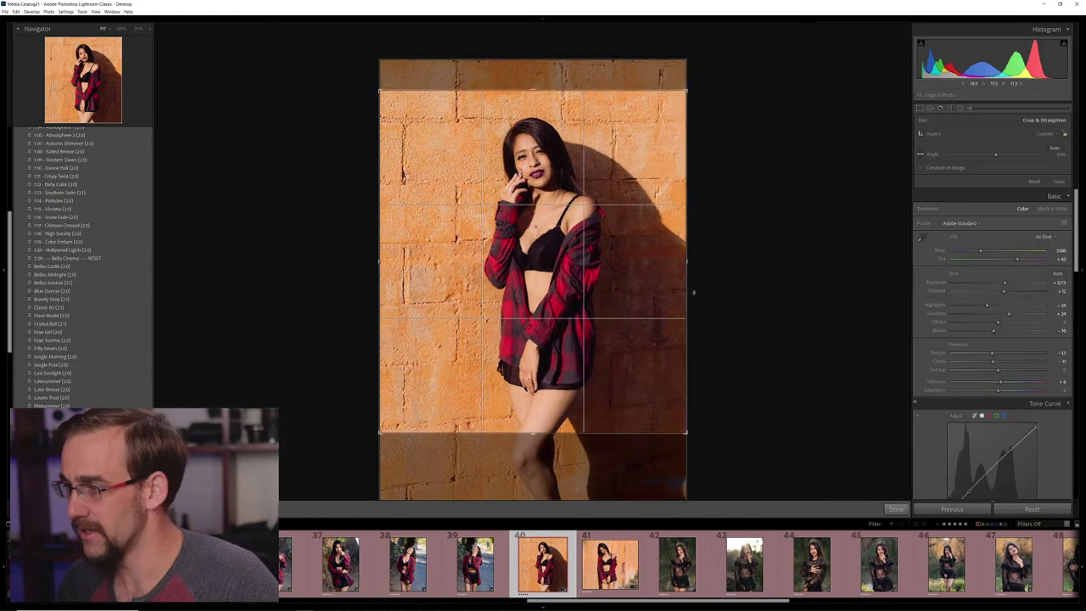
left_click_drag(687, 261, 674, 262)
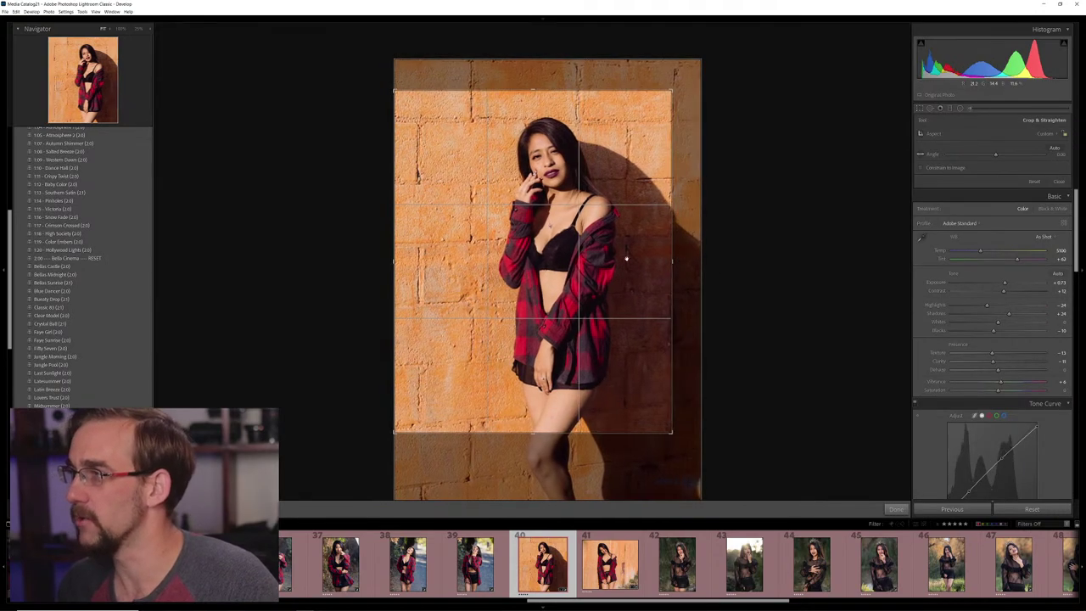
key("Return")
left_click_drag(1009, 237, 1020, 239)
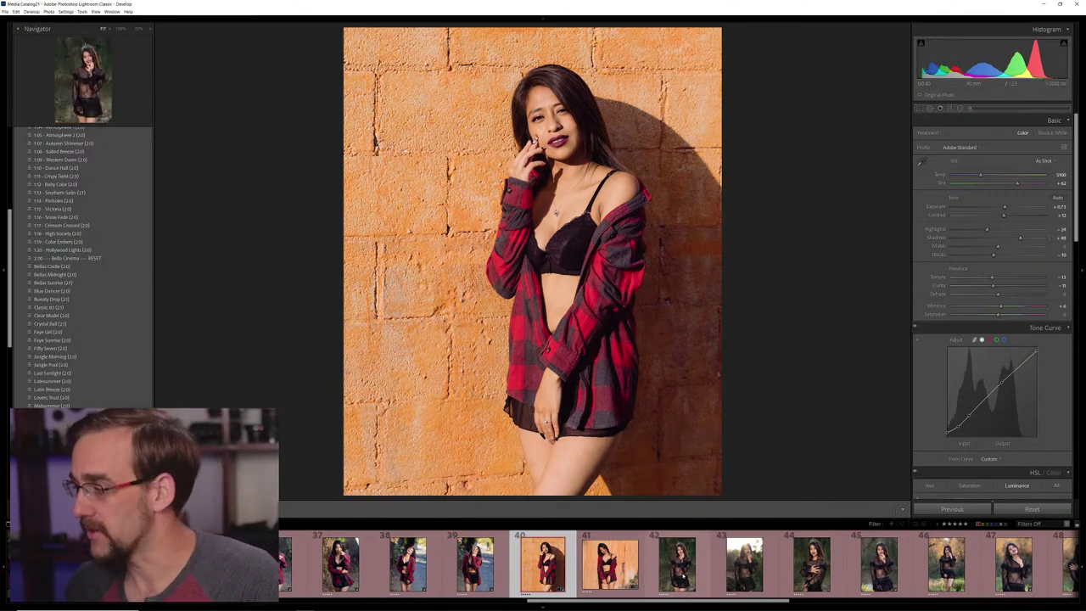
Browse the grid to the black lace outfit portraits and open the forty-sixth photo in Develop
left_click(609, 565)
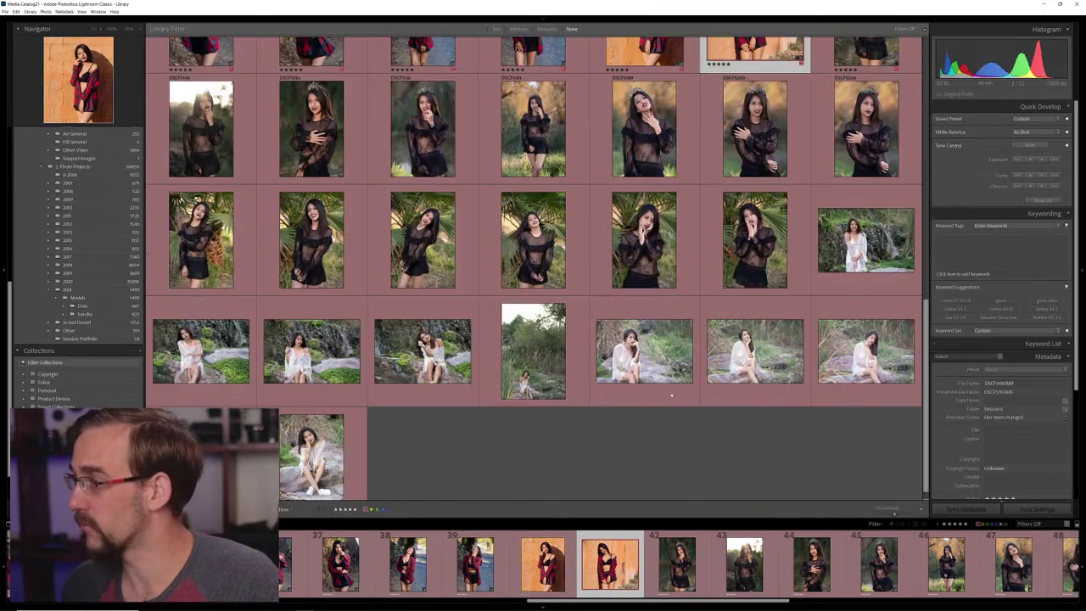
scroll(670, 395, "up", 3)
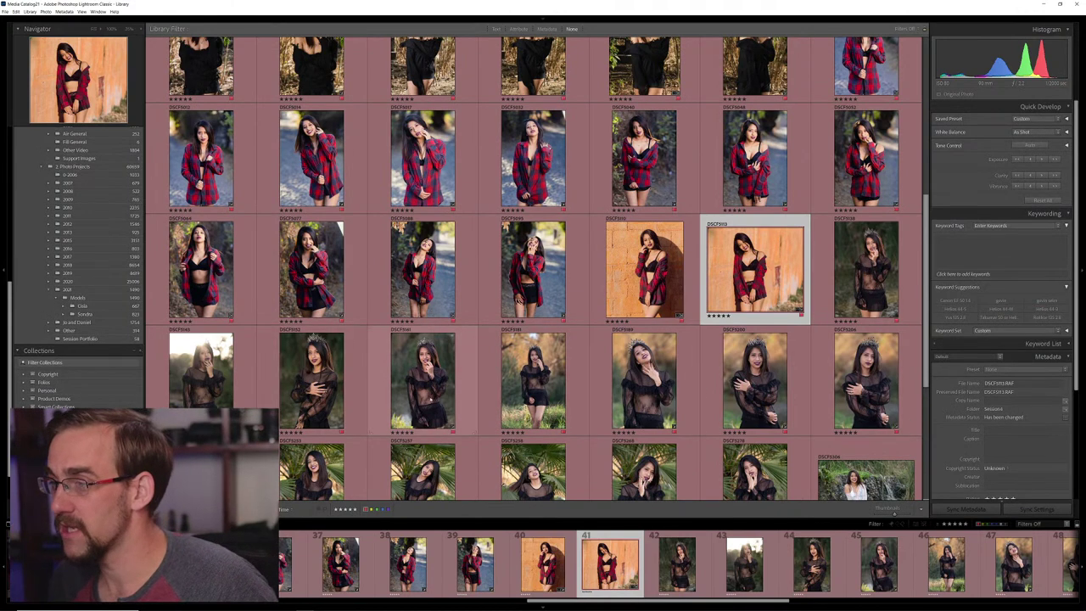
left_click(432, 390)
key("d")
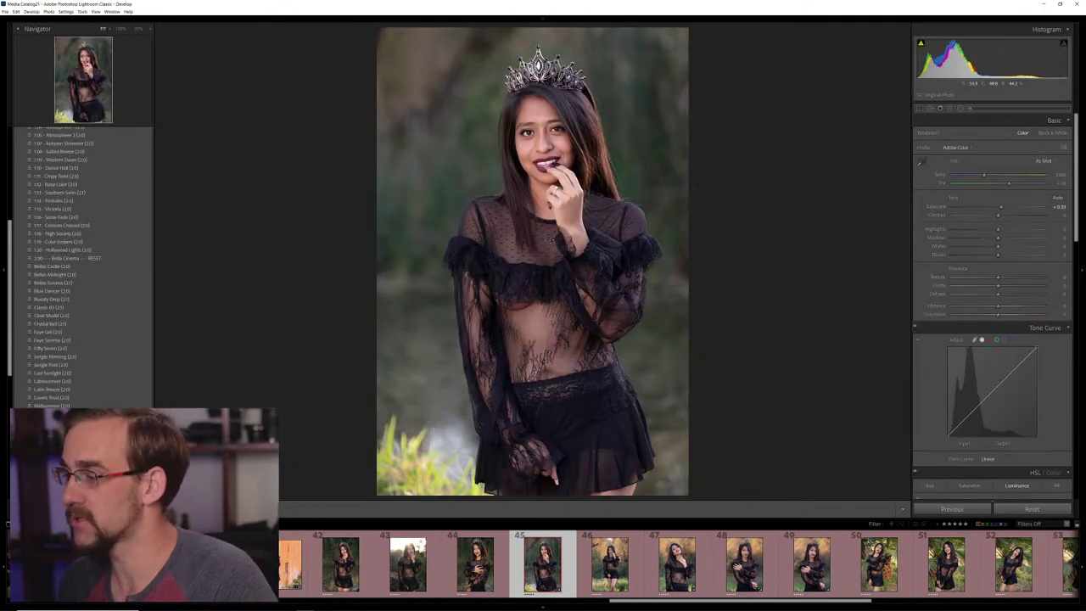
key("Right")
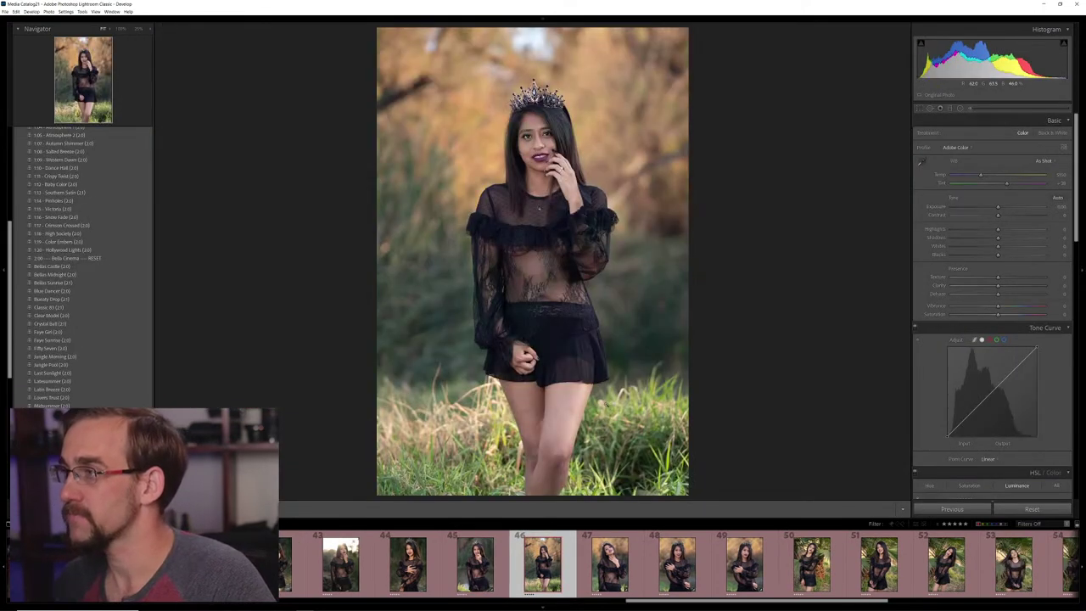
Compare the Bellas presets on the forty-sixth photo and apply Bellas Sunrise
left_click(57, 275)
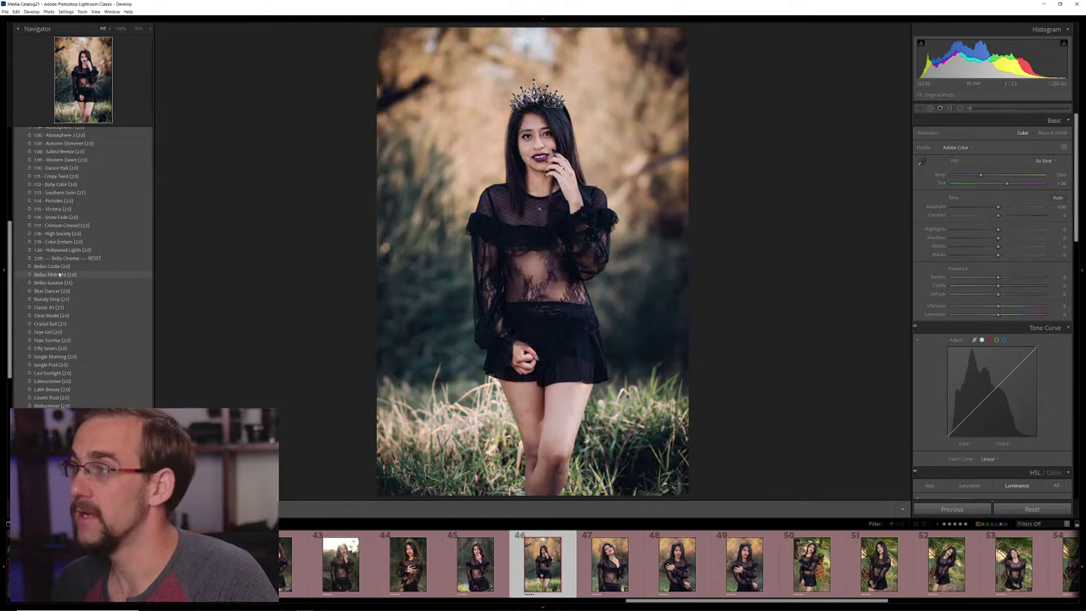
left_click(57, 268)
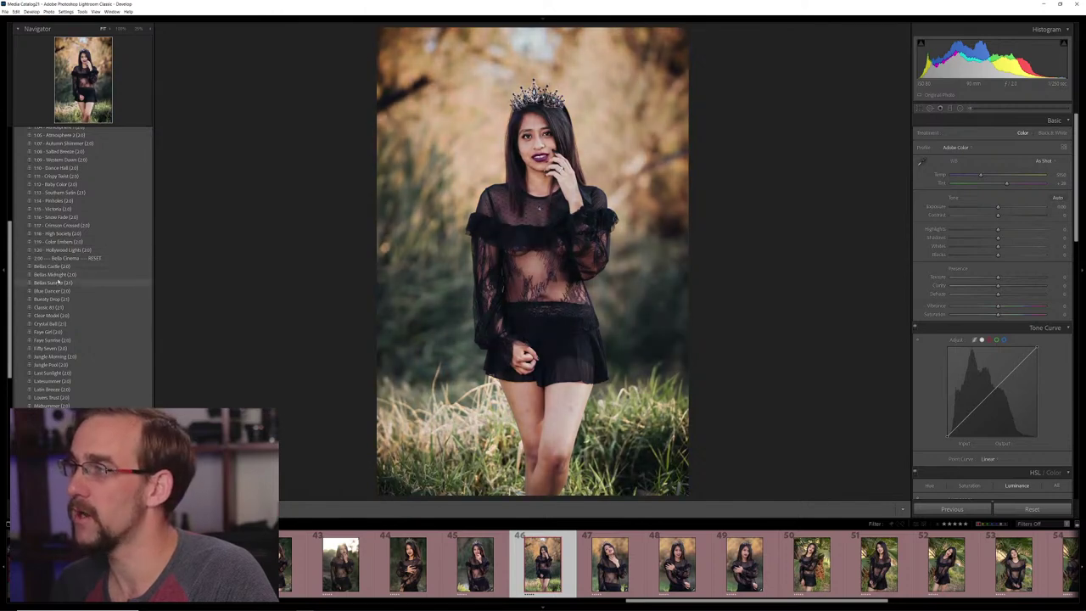
left_click(70, 282)
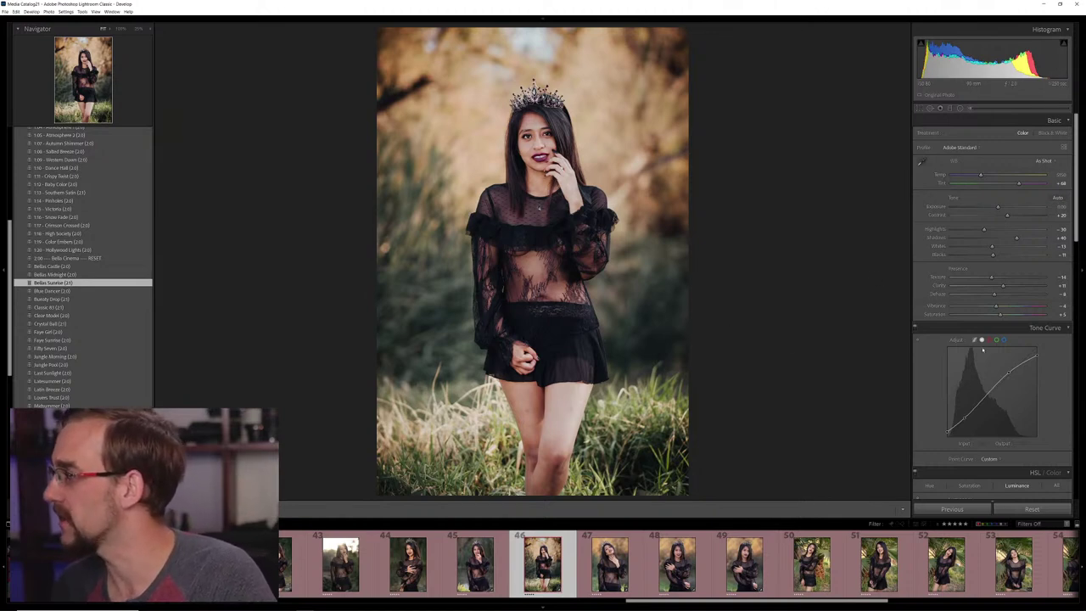
Set the forty-sixth photo's shadows to +57 and clarity to 0, and adjust the tone curve's dark point to output 57
left_click_drag(1017, 239, 1025, 239)
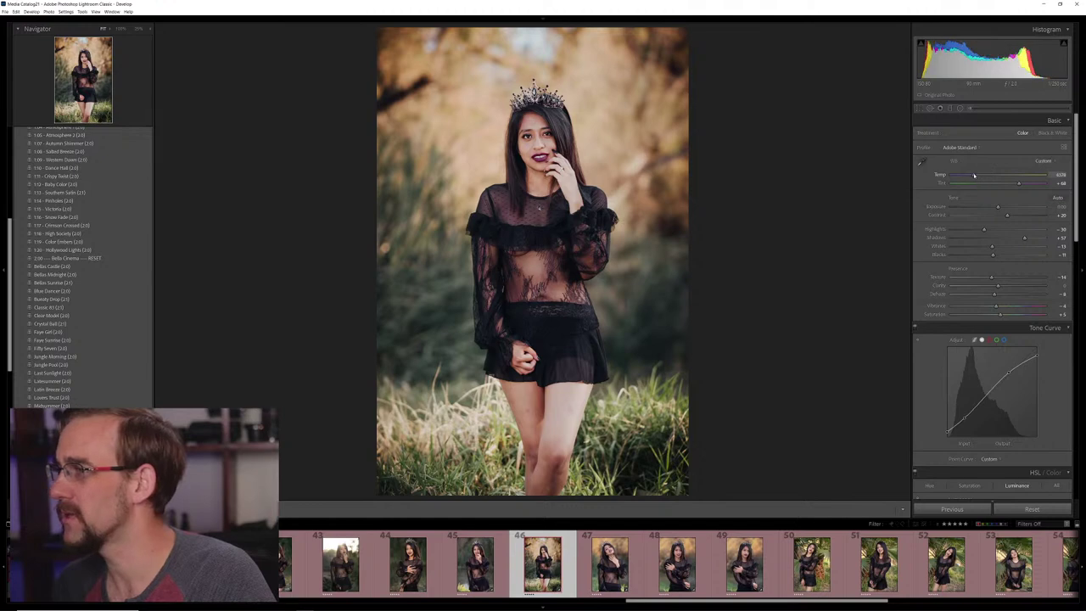
key("ctrl+z")
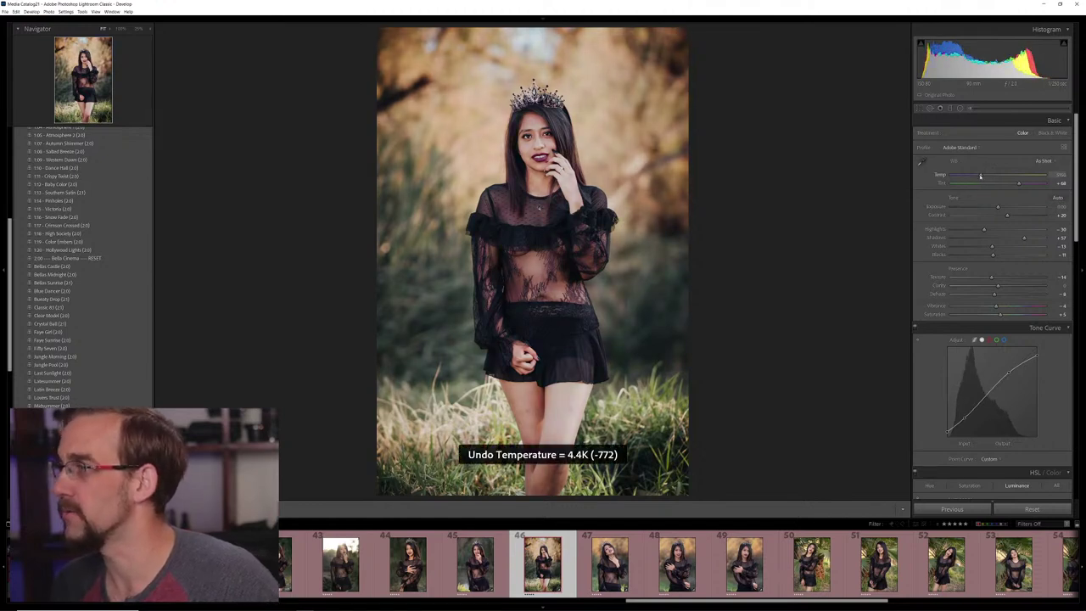
key("ctrl+z")
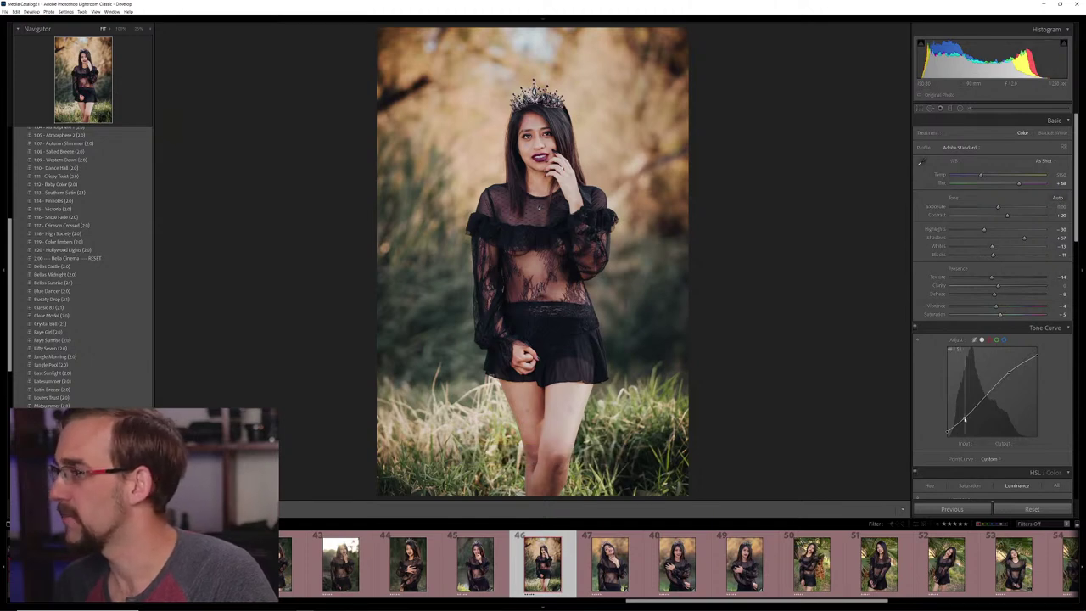
mouse_move(964, 418)
left_mouse_down()
mouse_move(964, 401)
mouse_move(965, 419)
left_mouse_up()
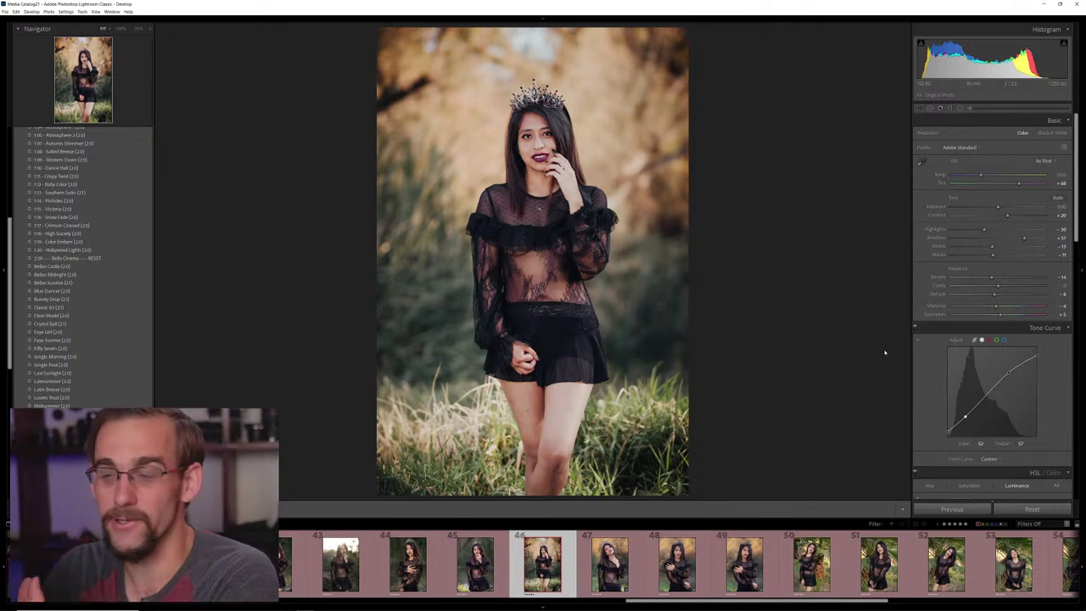
Crop the forty-sixth photo to just below the skirt, trim its right edge and straighten it slightly
key("r")
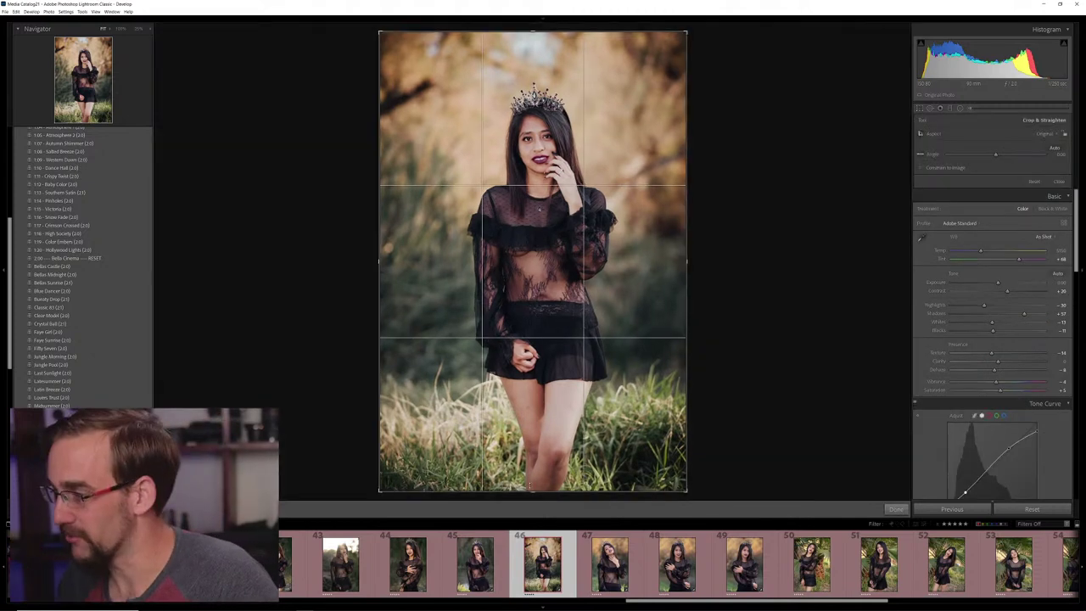
left_click_drag(537, 494, 534, 444)
left_click_drag(533, 76, 533, 91)
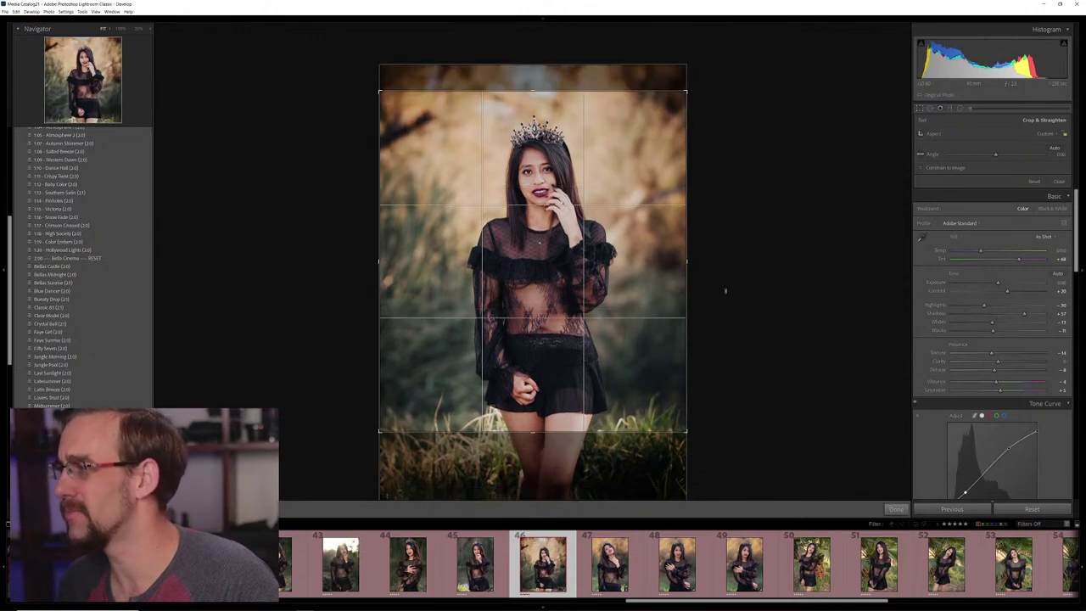
left_click_drag(684, 261, 669, 262)
key("Return")
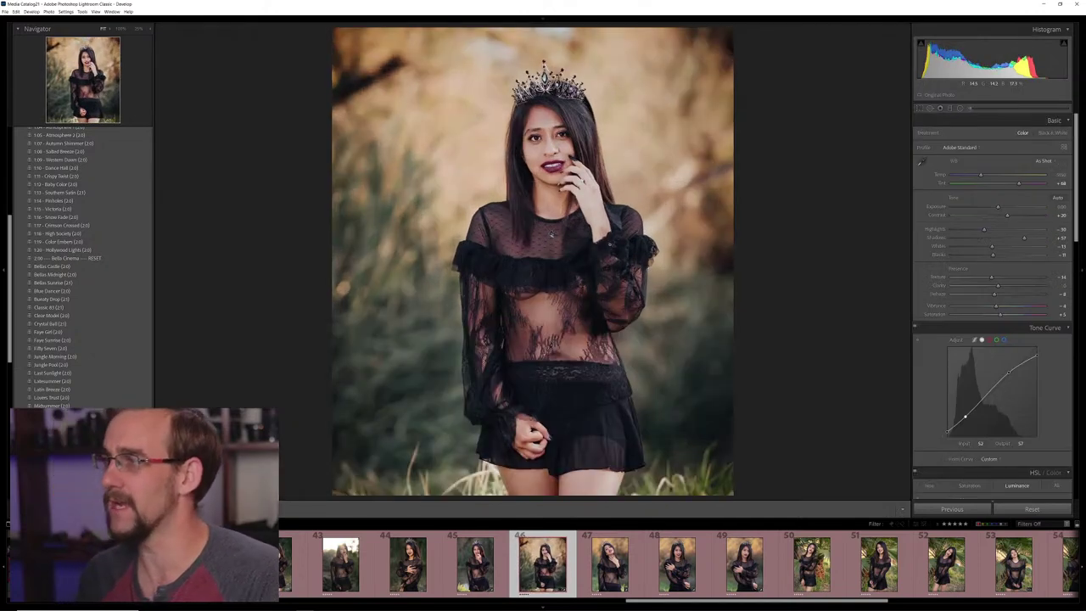
key("r")
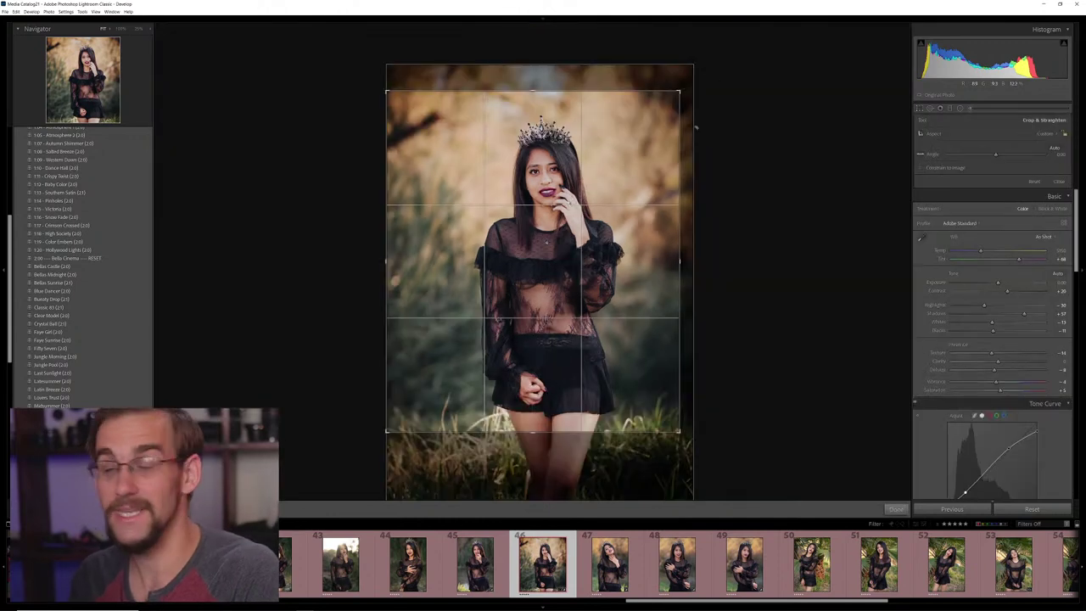
left_click_drag(697, 95, 694, 85)
key("Return")
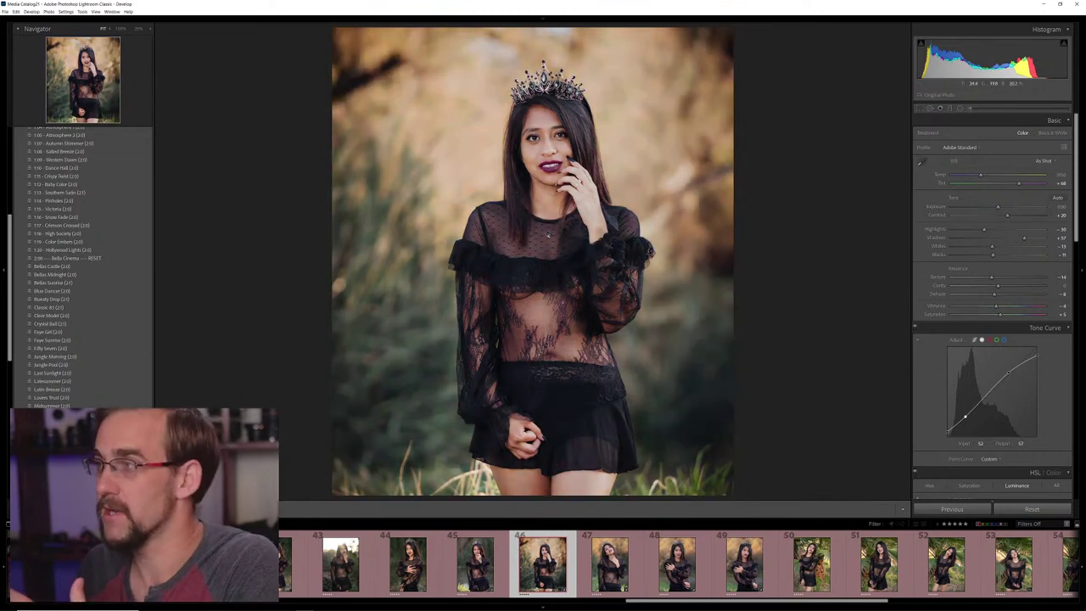
Copy the forty-sixth photo's develop settings, leaving out white balance, exposure and crop
key("ctrl+shift+r")
key("ctrl+z")
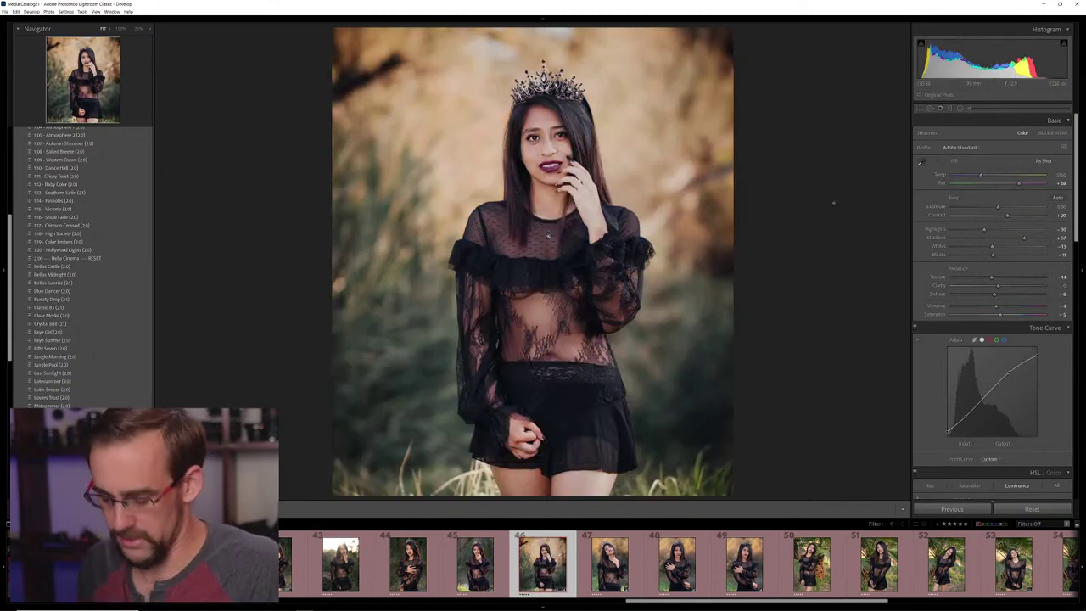
key("ctrl+shift+c")
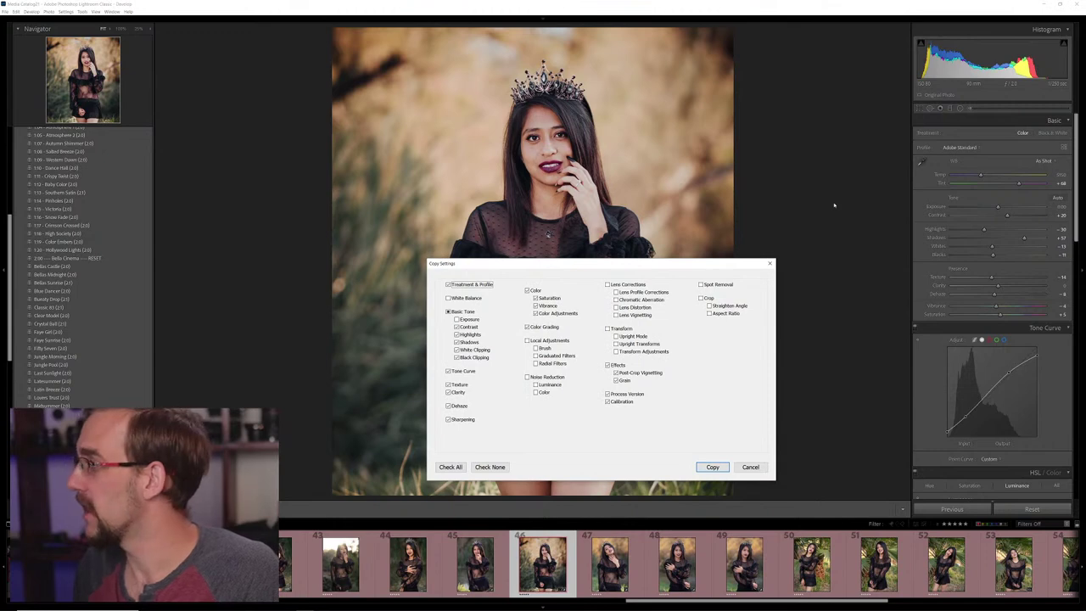
key("Return")
Select photos 42 to 55 of the black lace outfit and paste the copied develop settings onto them
key("g")
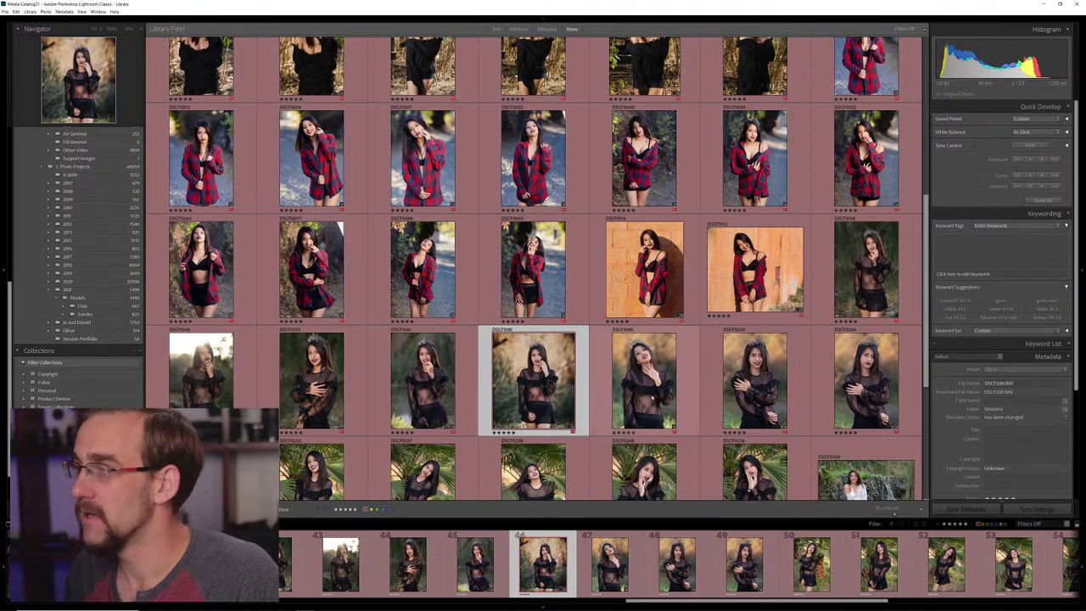
left_click(891, 285)
scroll(891, 285, "down", 2)
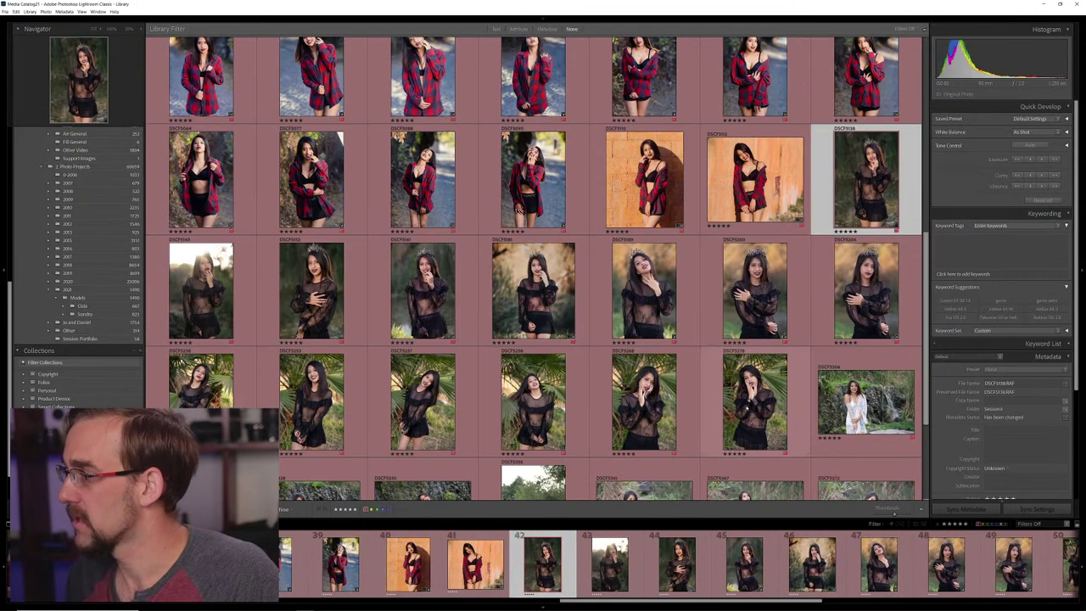
left_click(761, 416, "shift")
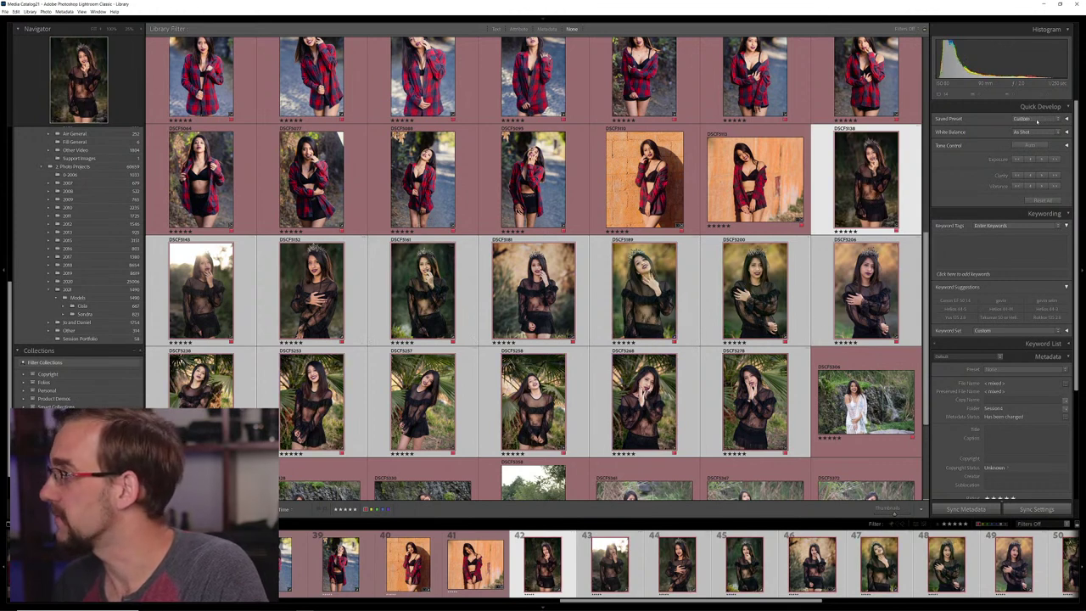
Try the Cloudy white balance on photos 42 to 55, return them to As Shot and clear the selection
left_click(1031, 119)
left_click(1037, 149)
left_click(1023, 131)
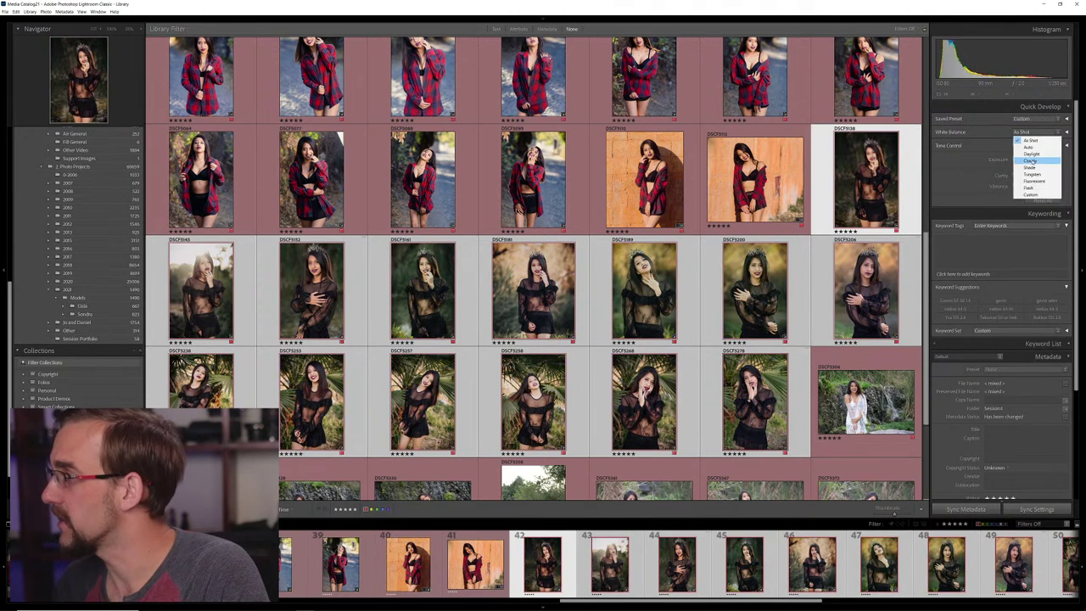
left_click(1033, 155)
left_click(1032, 157)
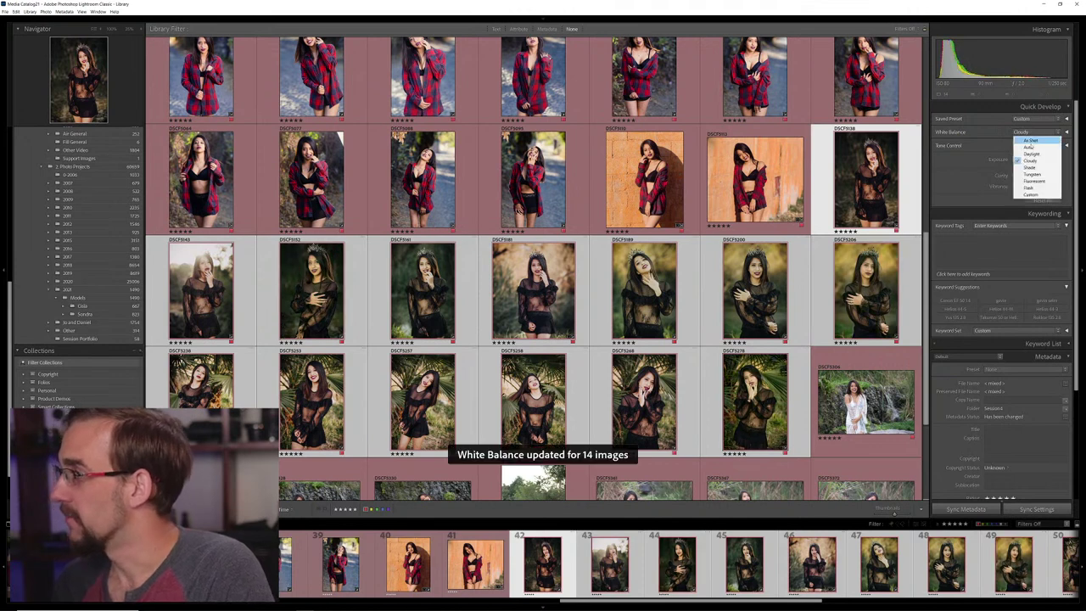
left_click(1030, 140)
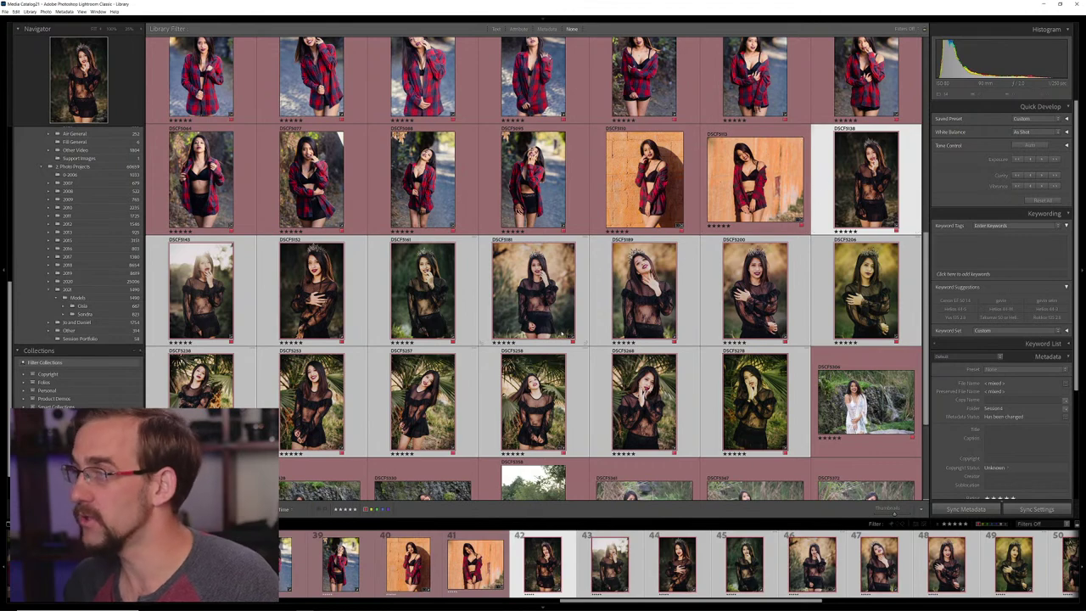
key("ctrl+shift+d")
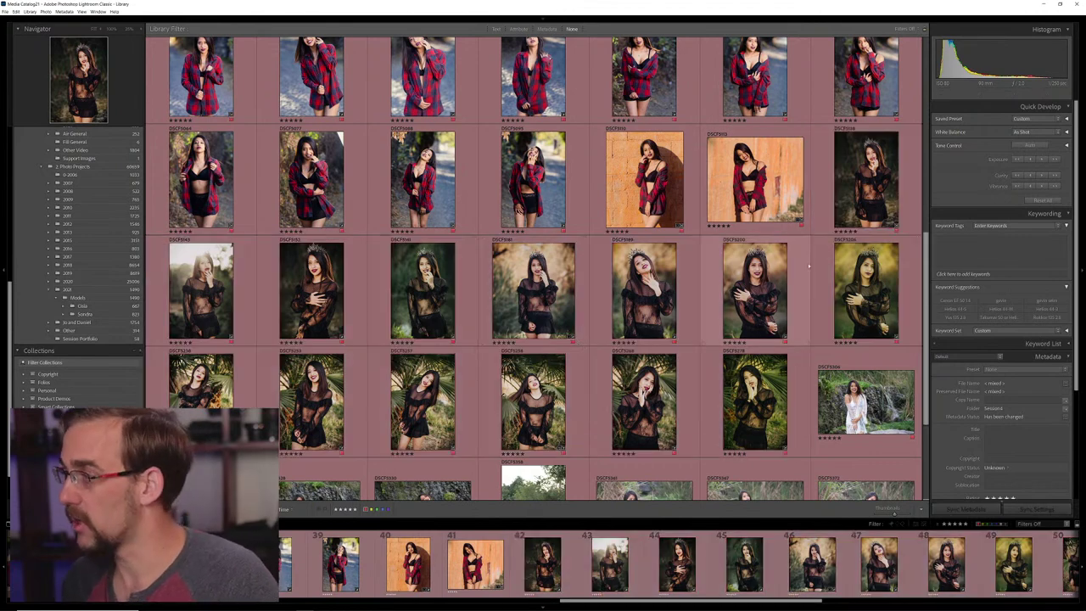
Compare the forty-second photo with the backlit one after it and set the forty-second photo's exposure to +0.27
double_click(865, 225)
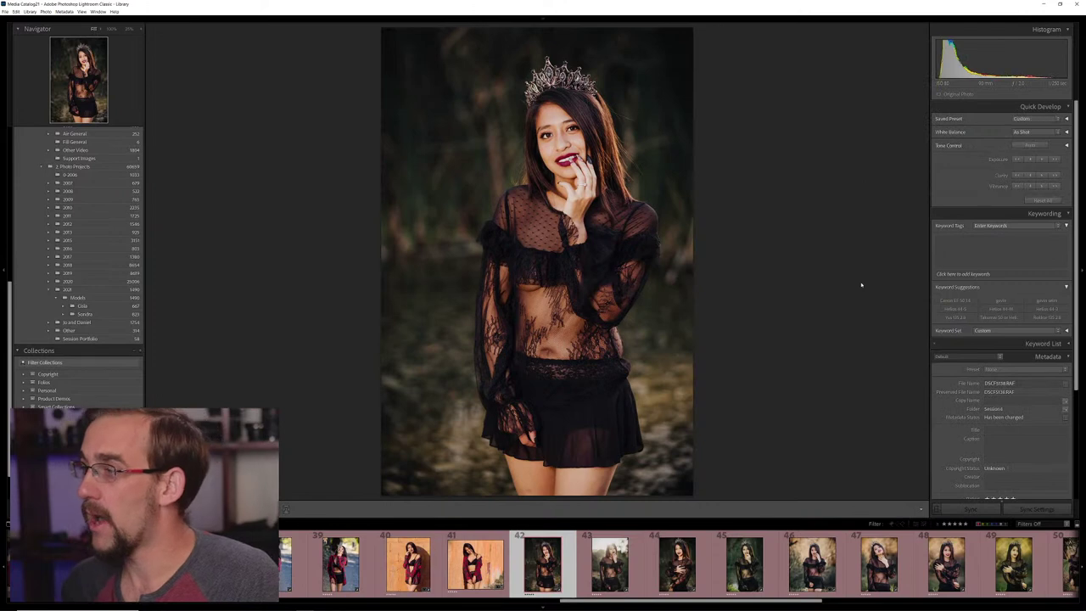
key("Right")
key("Left")
key("Right")
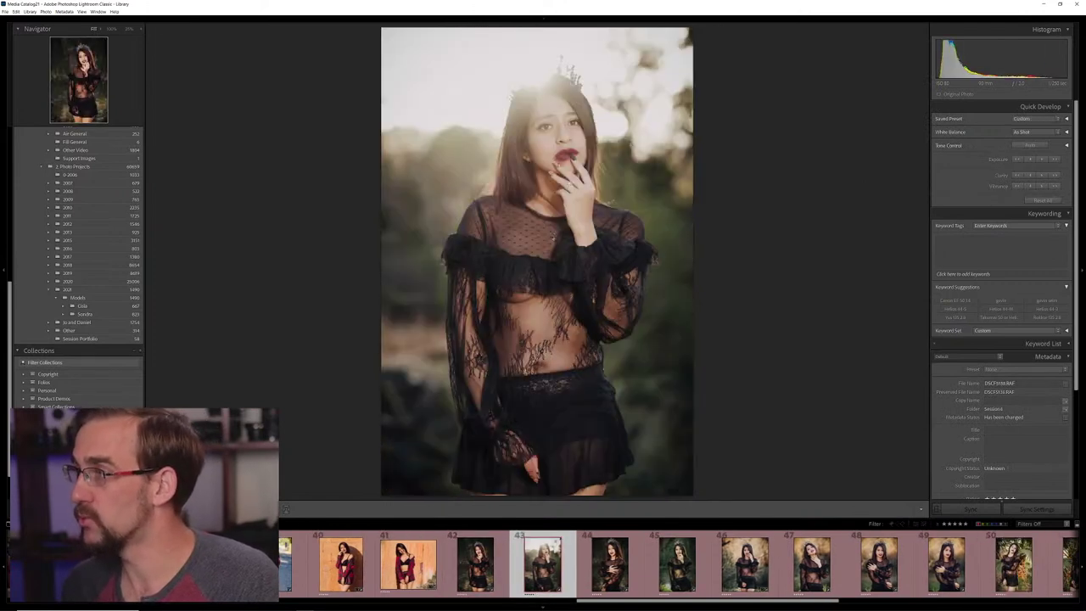
key("Left")
key("d")
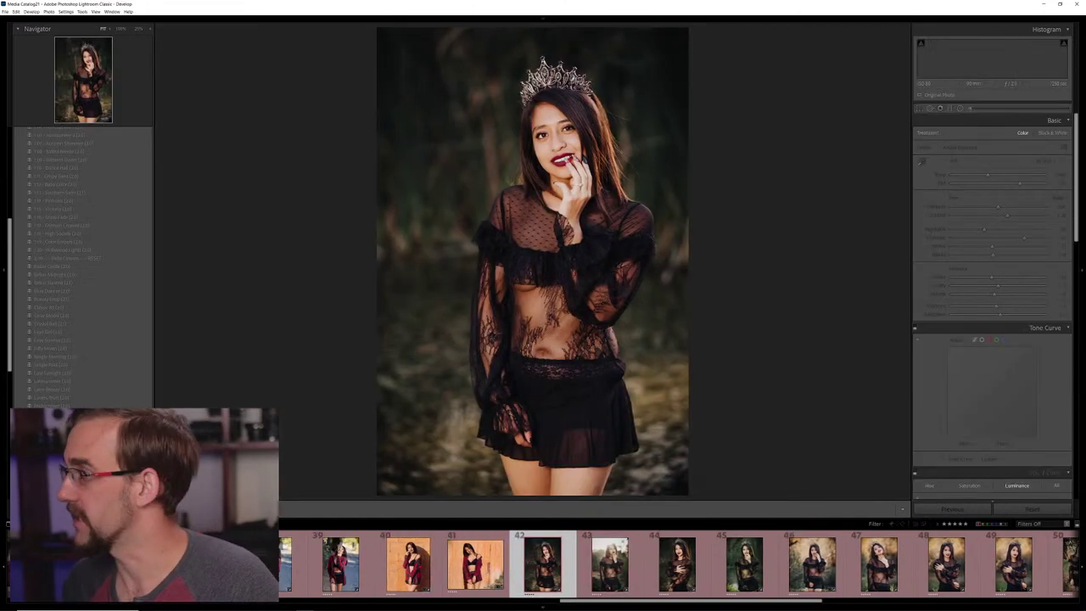
mouse_move(997, 207)
left_mouse_down()
mouse_move(1014, 208)
mouse_move(1001, 207)
left_mouse_up()
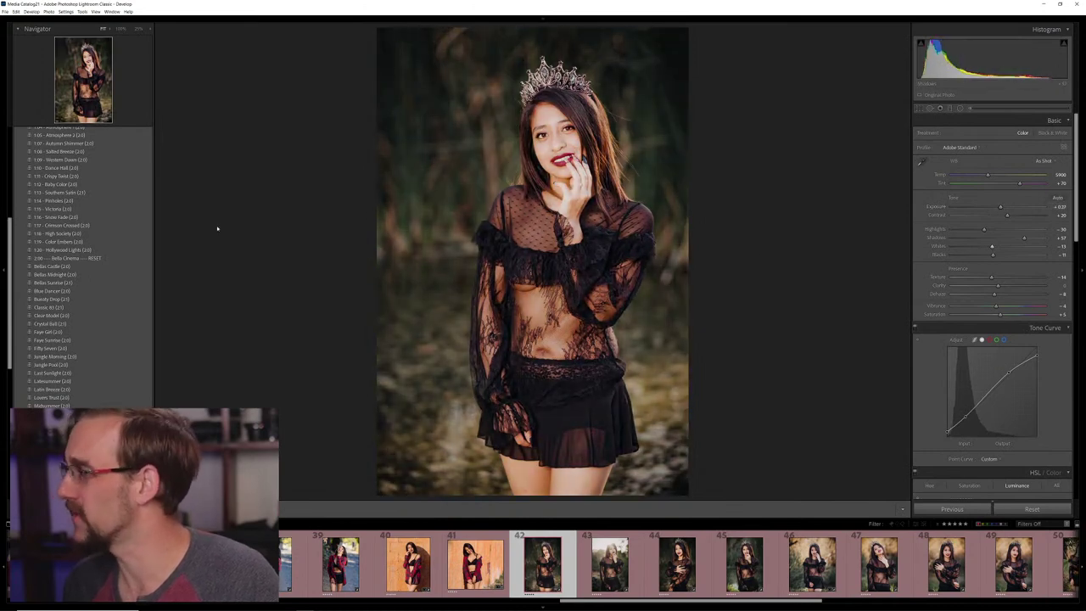
Apply the Latesummer preset to the forty-second photo and paste its settings onto photos 43 to 45
left_click(70, 381)
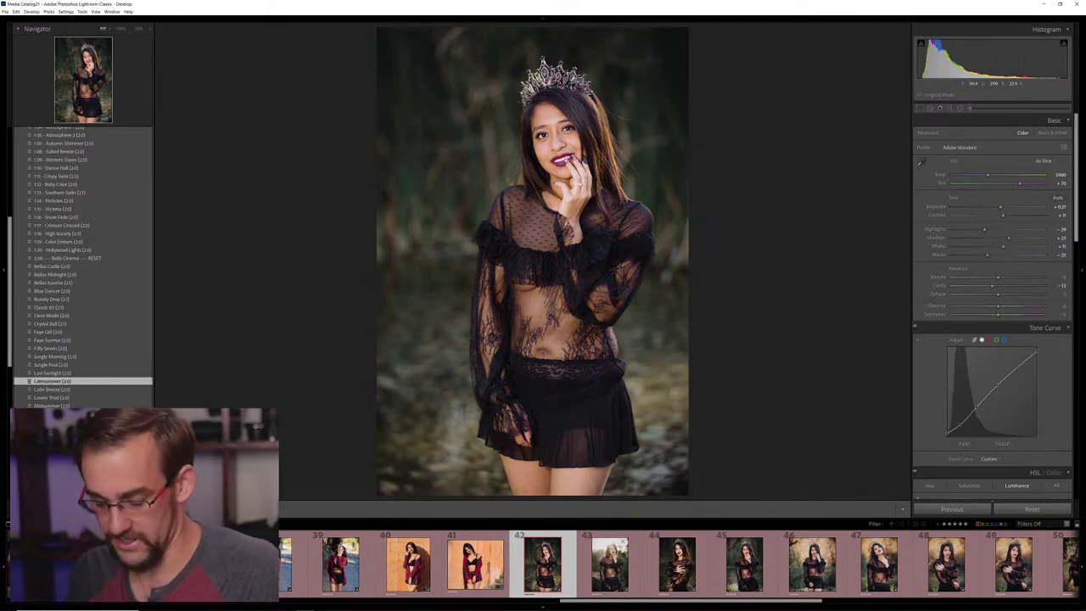
key("ctrl+shift+c")
key("Return")
key("g")
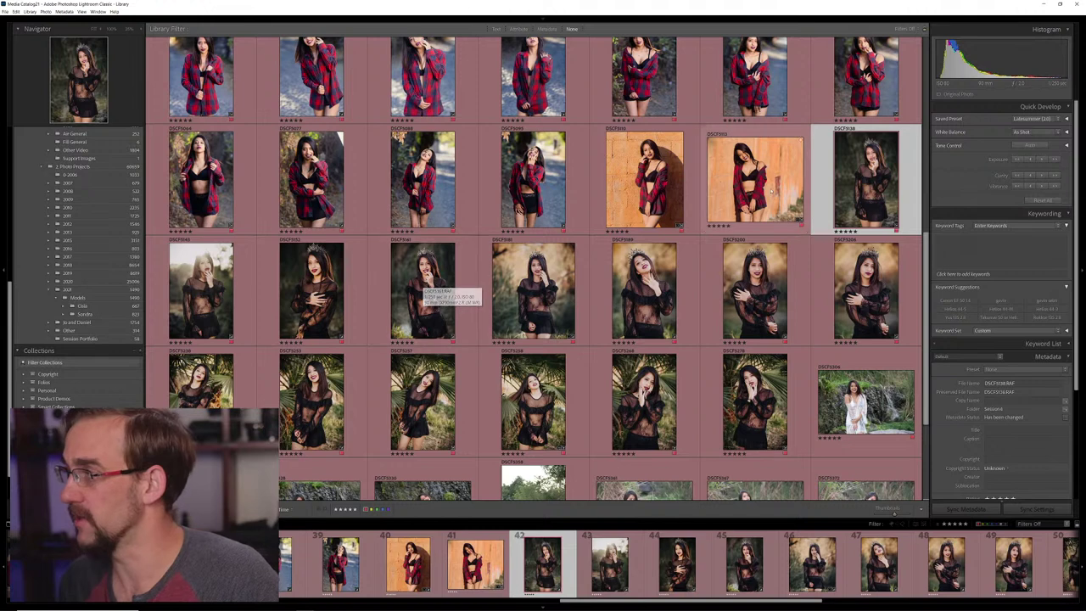
left_click(462, 327, "shift")
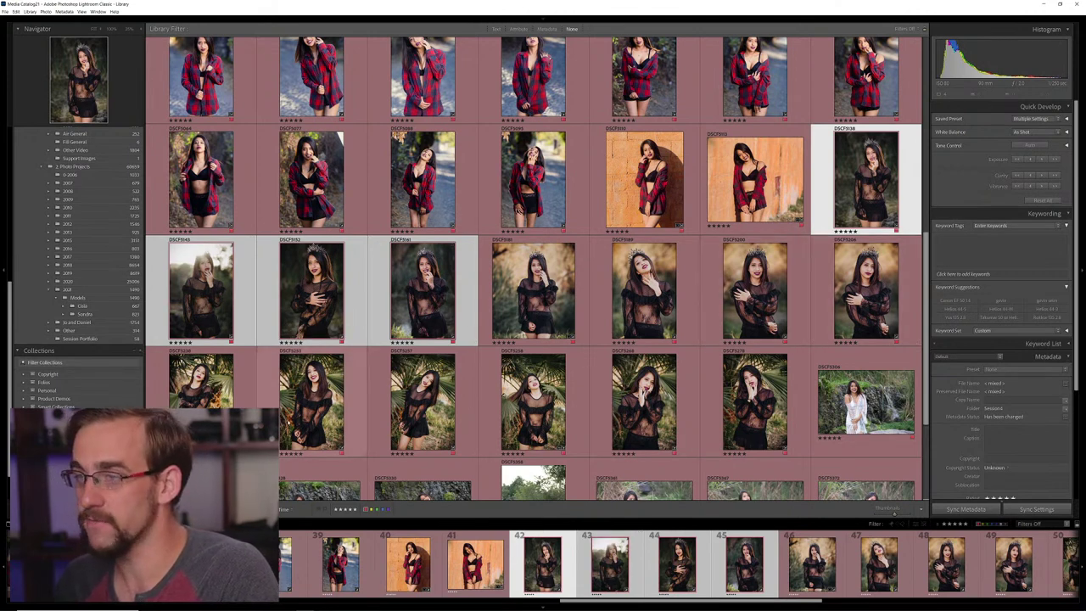
Apply the Crystal Ball preset to the fifty-fourth photo and copy its settings without white balance, exposure and crop
left_click(352, 420)
double_click(627, 409)
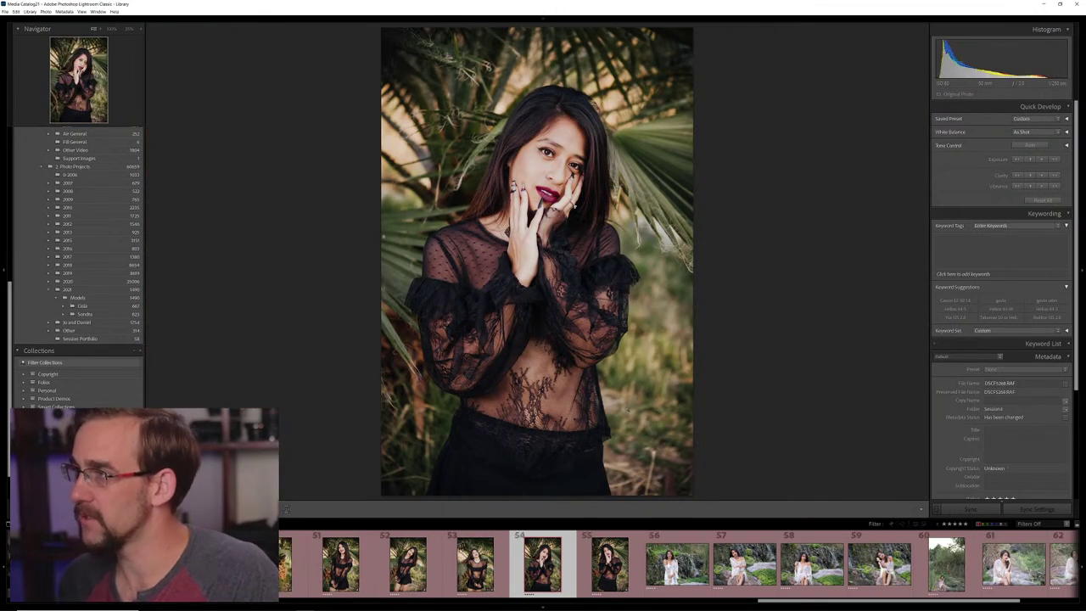
key("d")
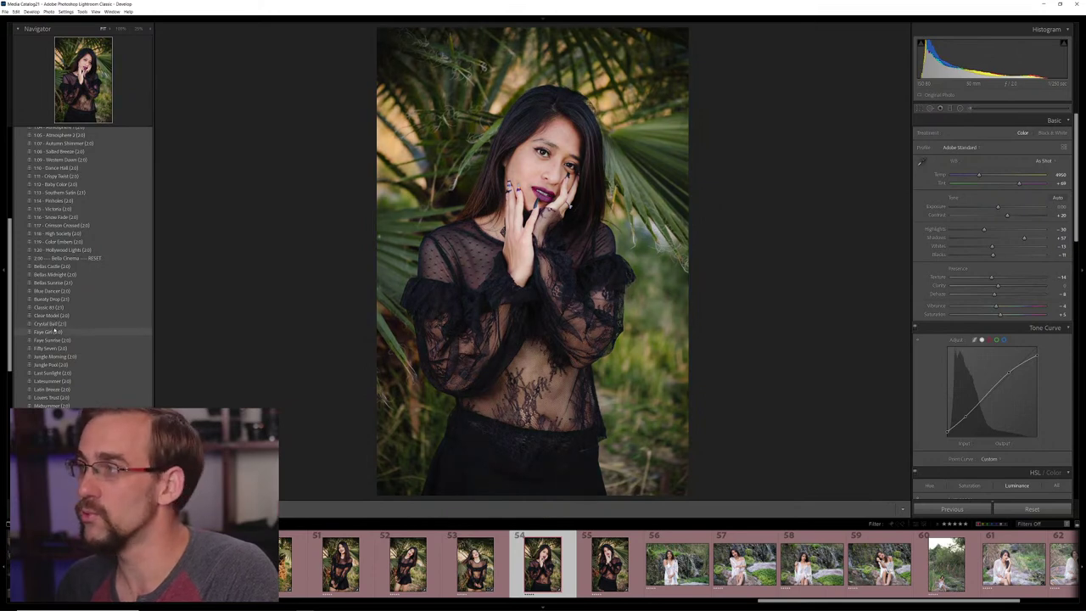
left_click(54, 324)
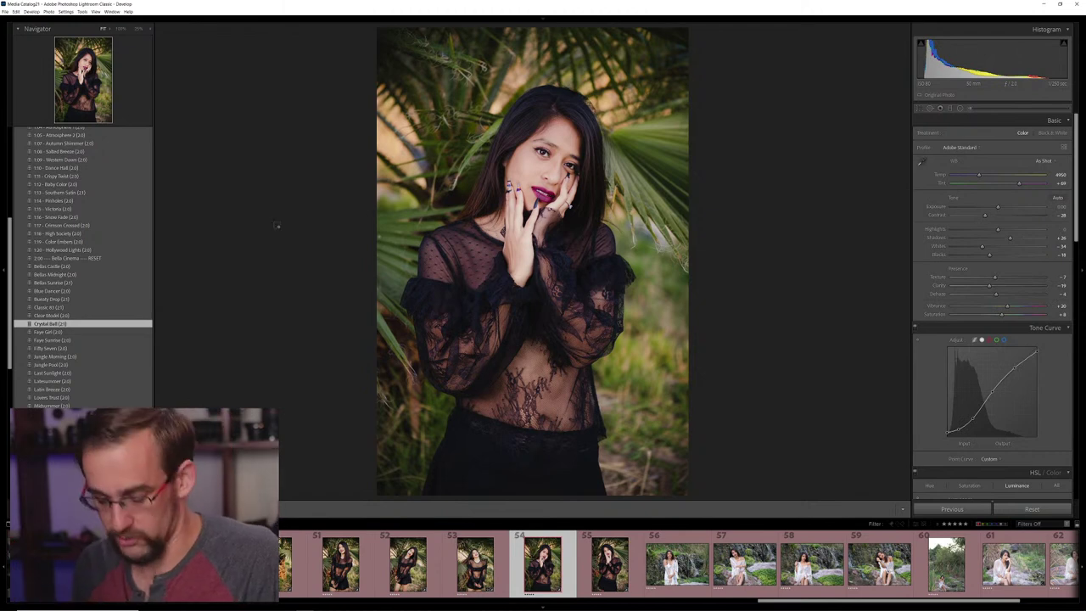
key("ctrl+shift+c")
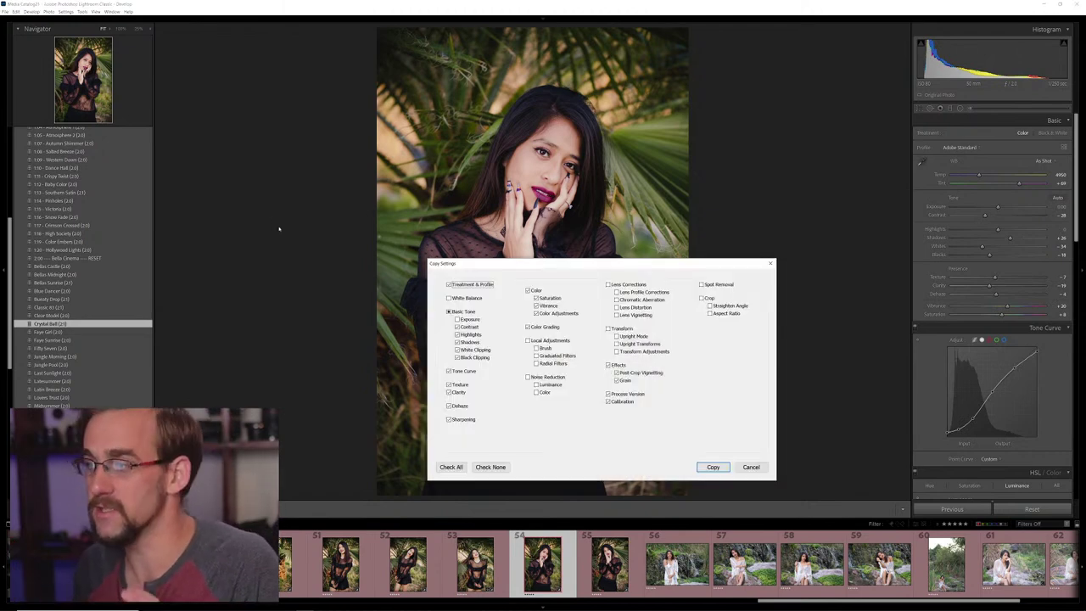
left_click(720, 469)
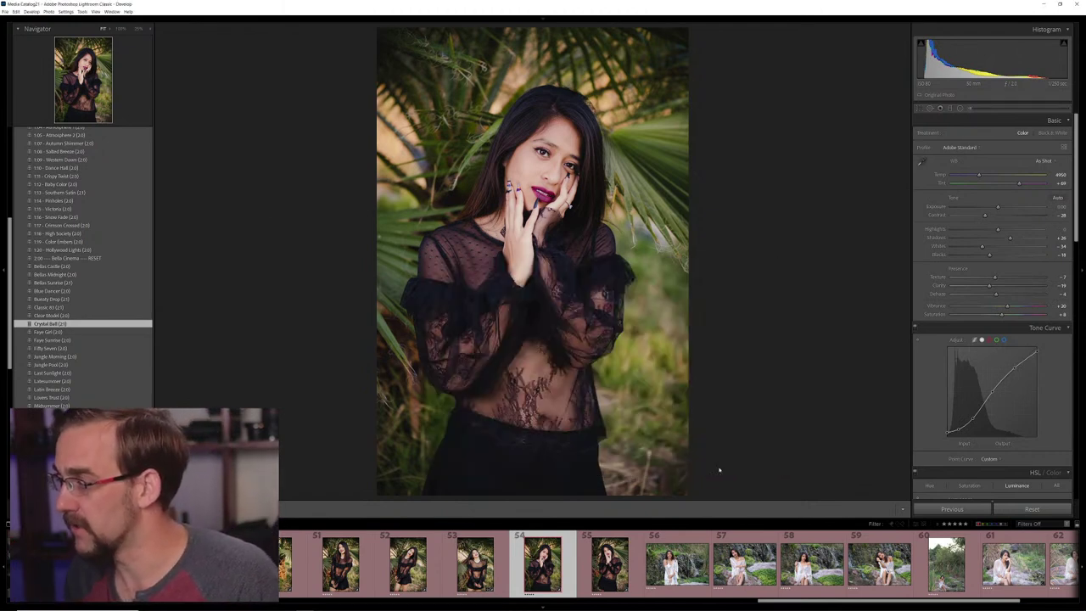
Select the palm-leaf photos 50 to 55 and paste the fifty-fourth photo's settings onto them
key("g")
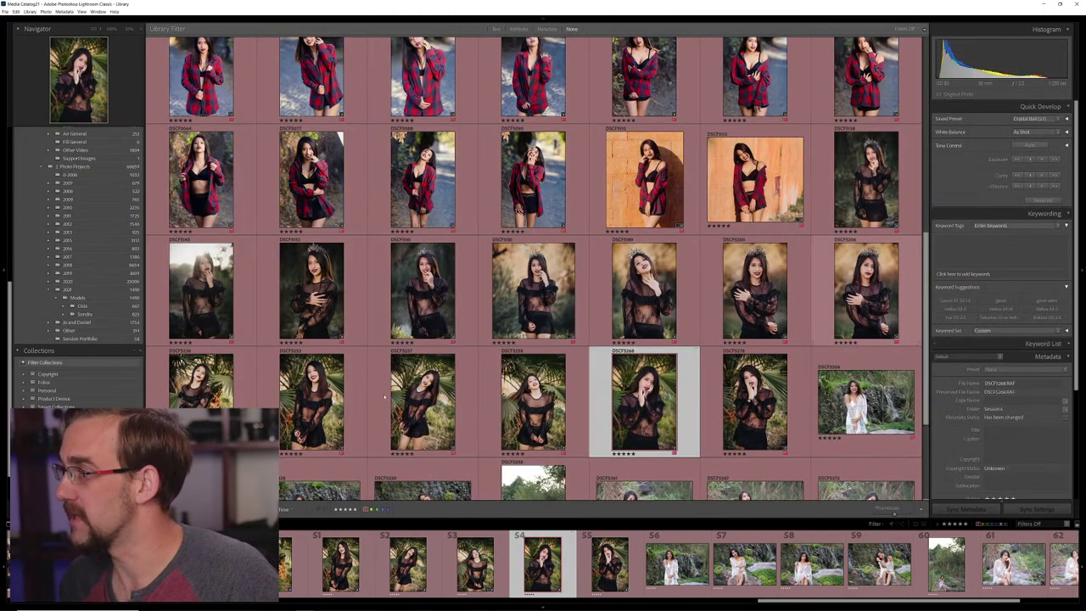
left_click(754, 403)
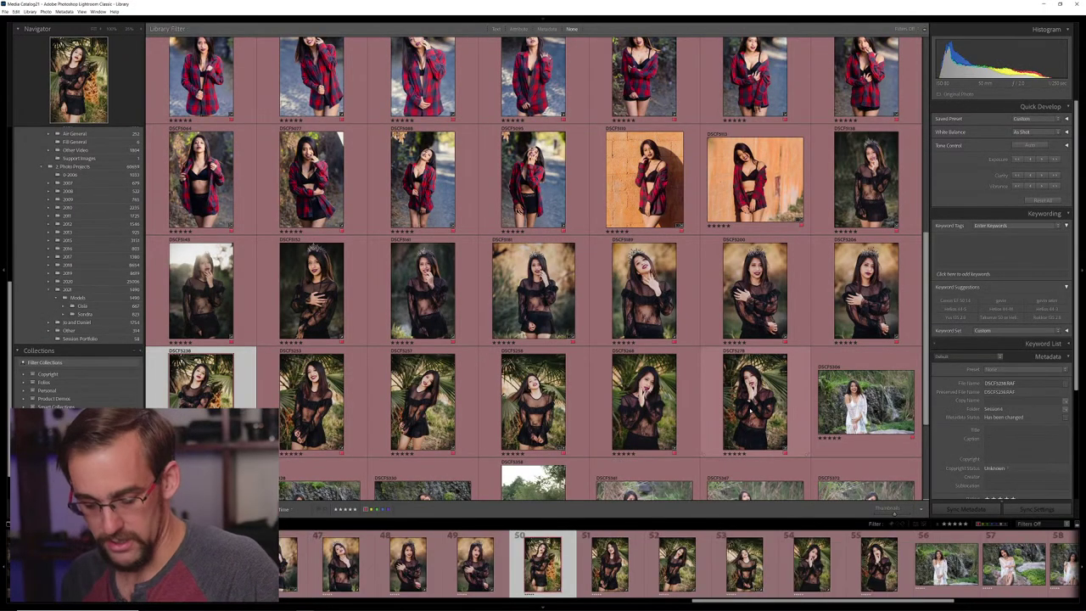
left_click(200, 382, "shift")
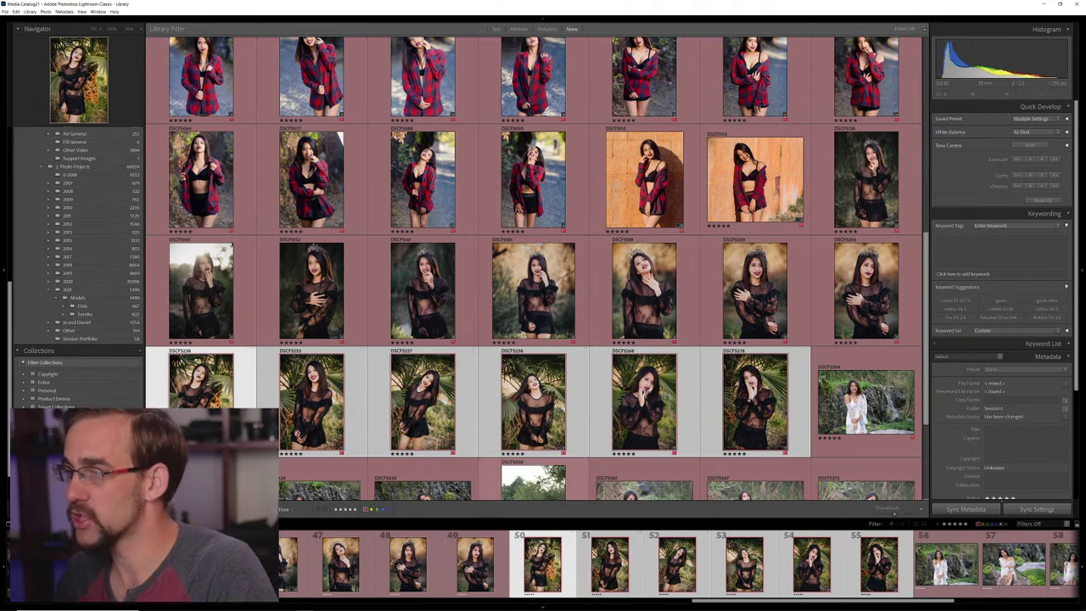
Try the Auto white balance on photos 50 to 55 and return them to As Shot
left_click(1031, 133)
left_click(1029, 147)
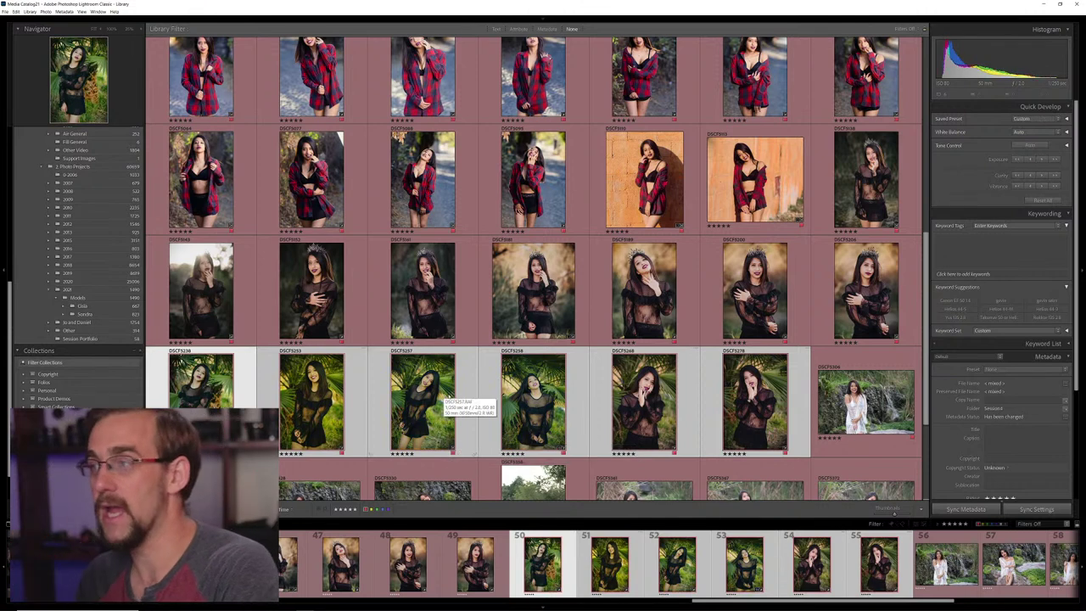
left_click(1025, 133)
left_click(1027, 140)
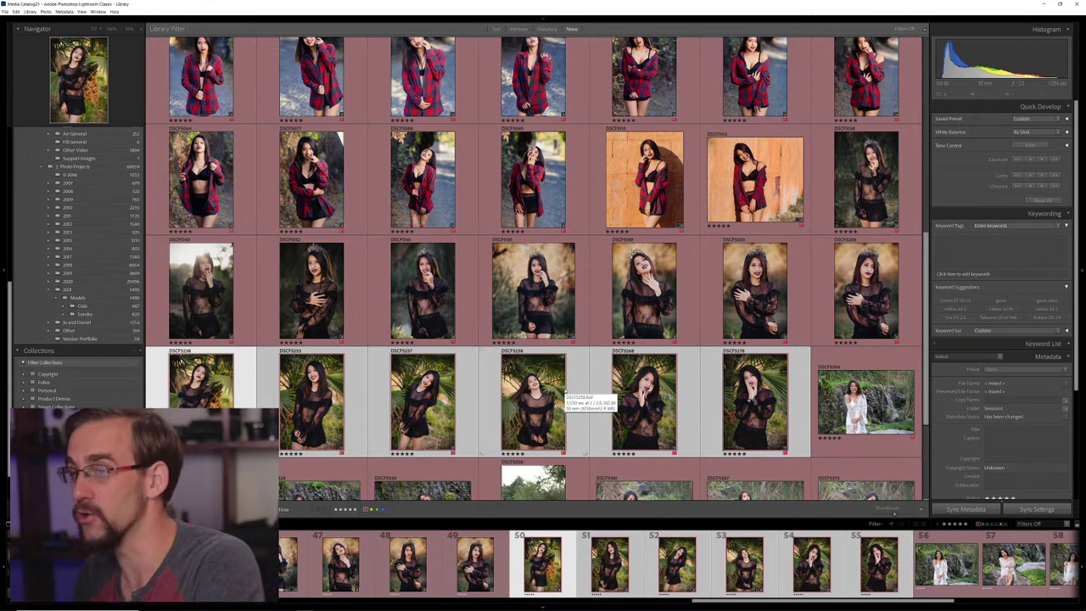
Review the crown and palm-leaf photos up to the fifty-fifth at full view, comparing the looks of the two sets
double_click(645, 289)
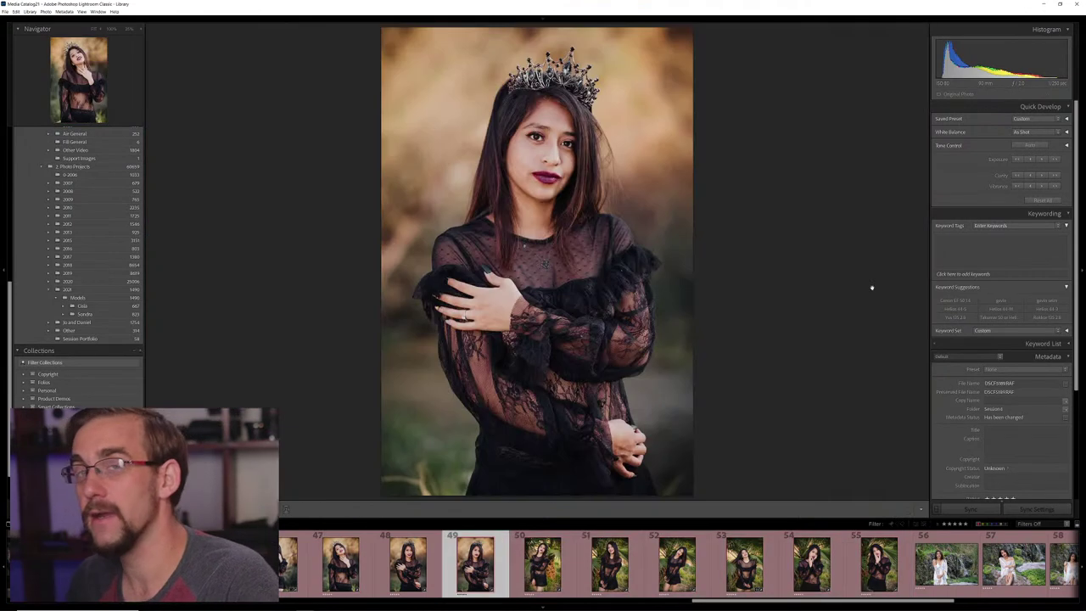
key("Right")
key("Right")
key("Left")
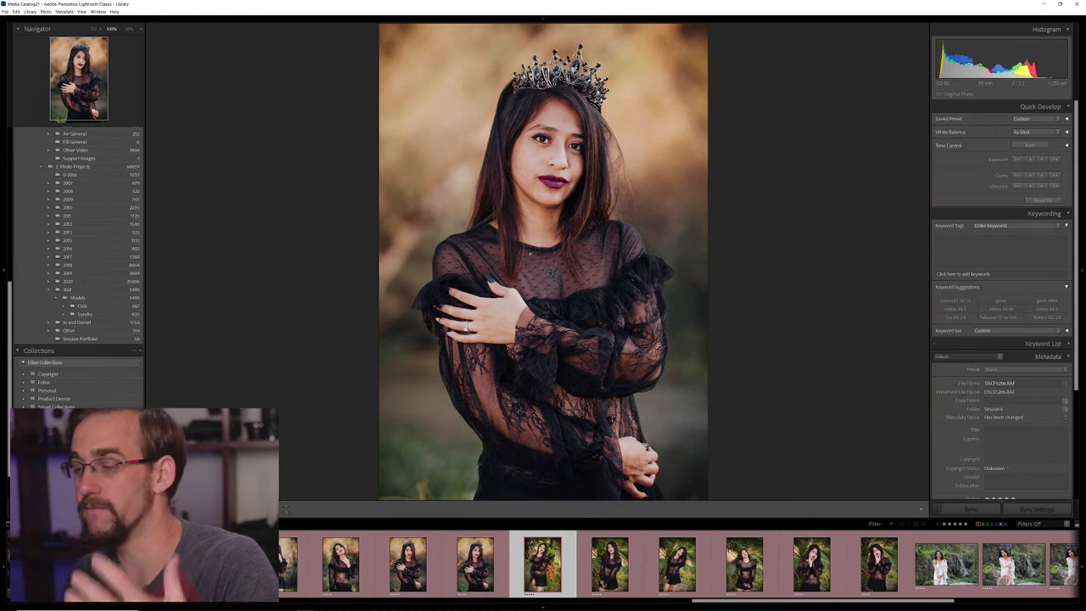
key("z")
key("z")
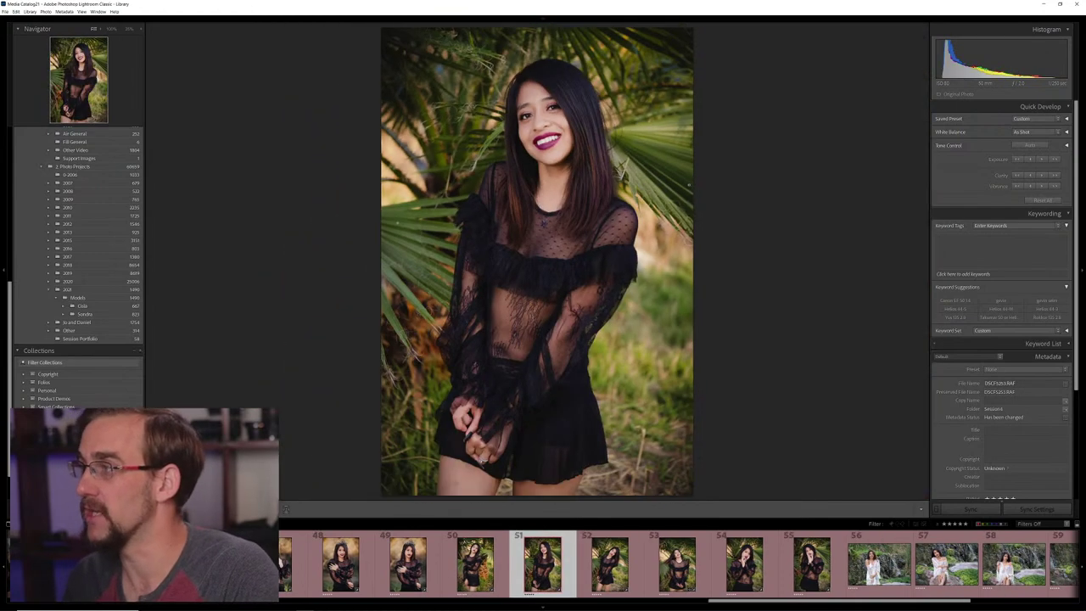
key("Left")
key("Left")
key("Right")
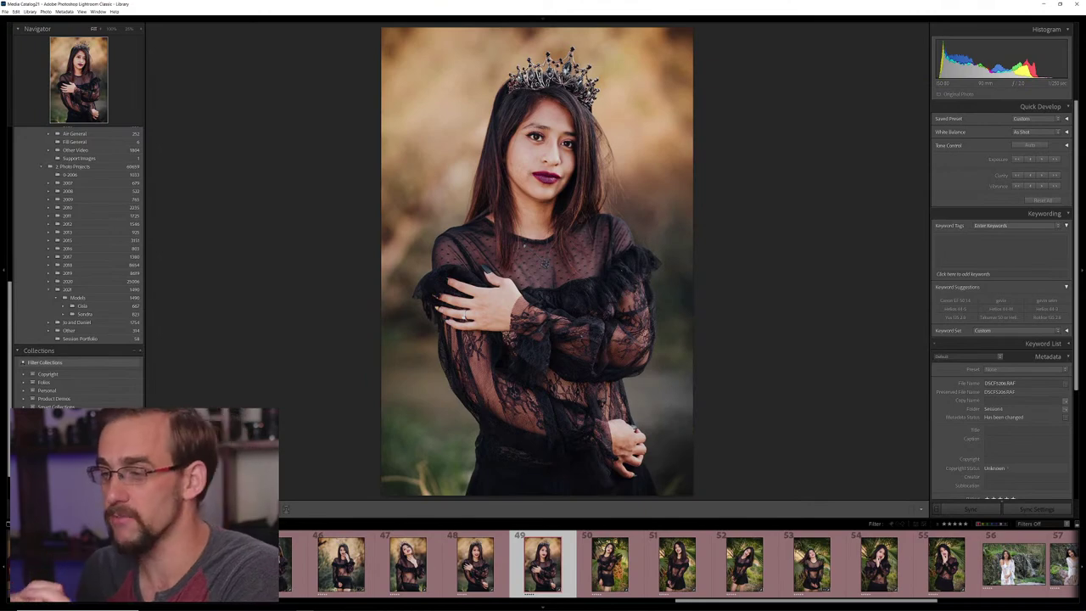
key("Right")
key("Right")
key("Right")
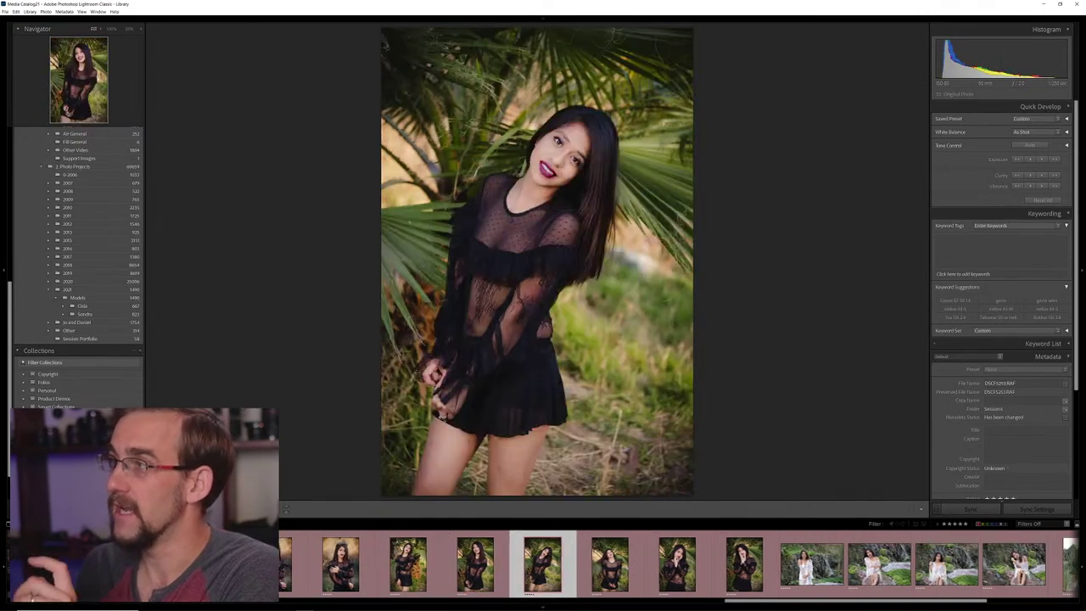
key("Right")
key("Right")
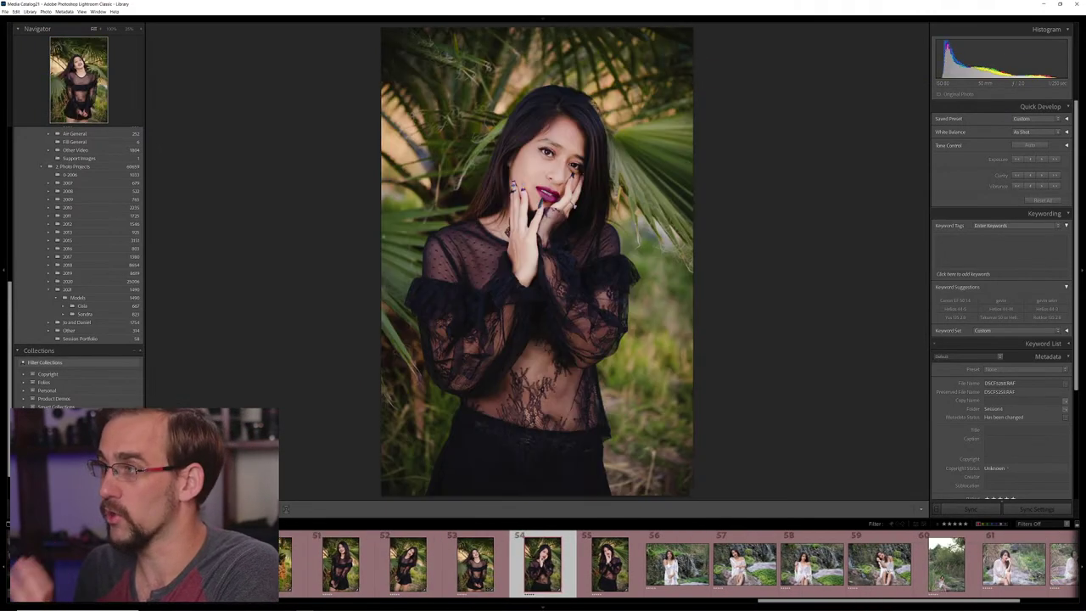
key("Right")
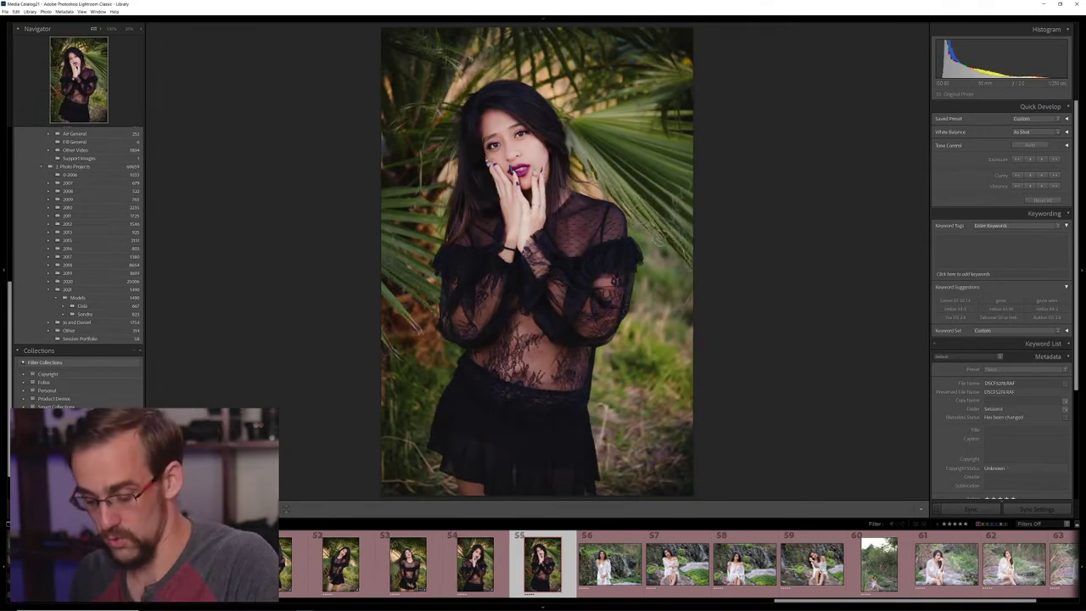
Open the fifty-eighth photo, with the white shawl by the waterfall, and paste the copied Crystal Ball settings onto it
key("g")
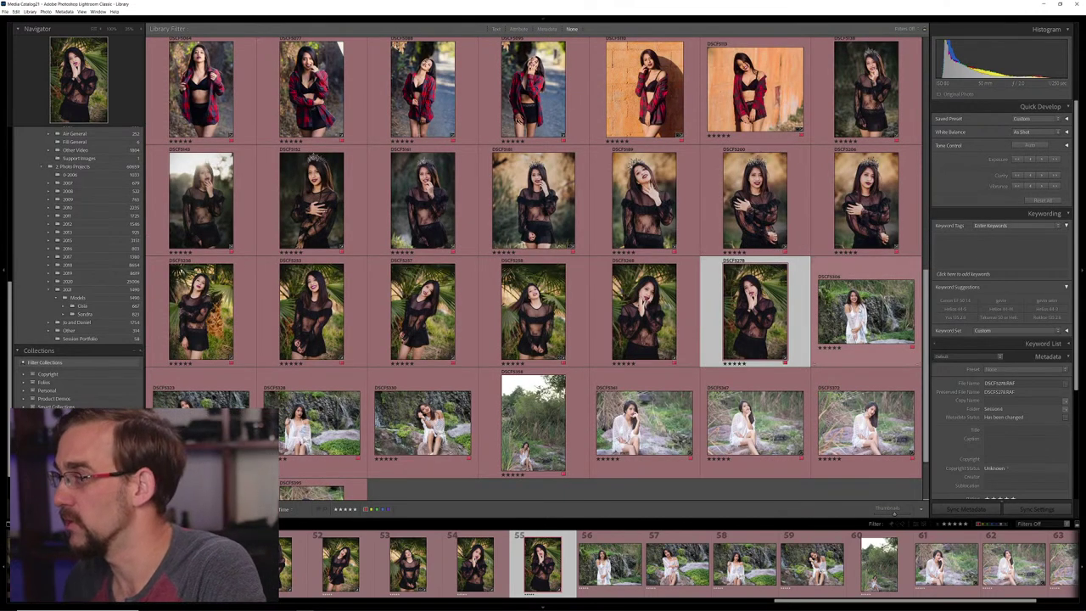
scroll(535, 269, "down", 1)
left_click(866, 221)
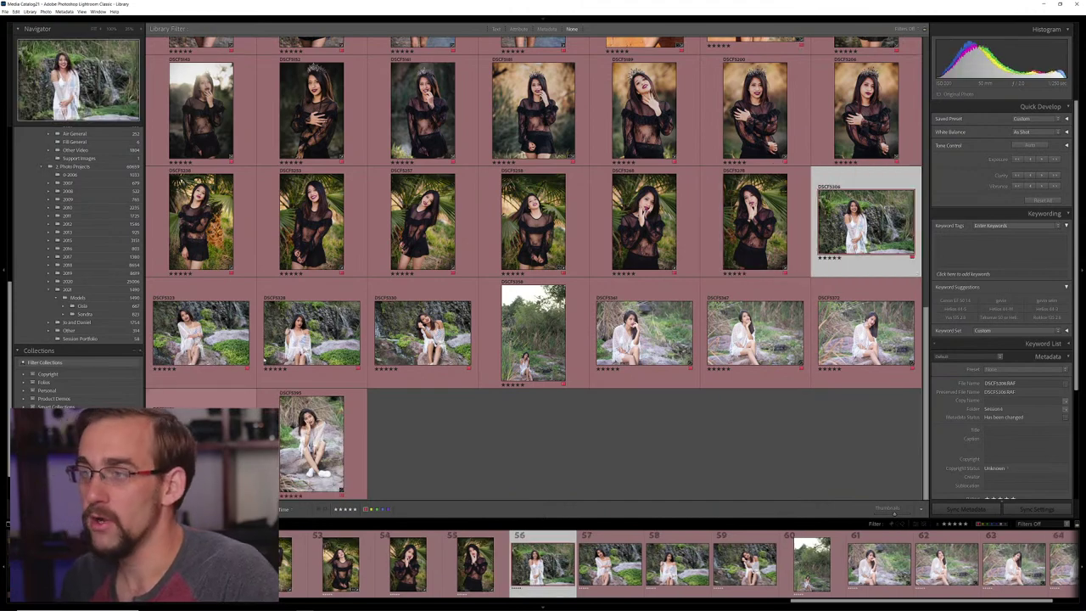
left_click(311, 333)
key("e")
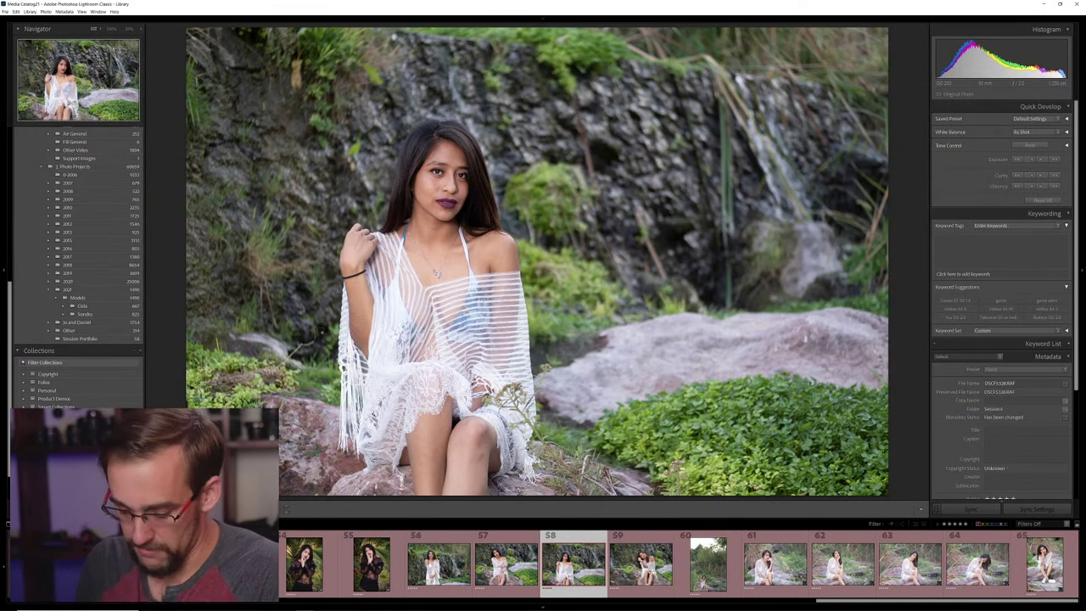
key("ctrl+shift+v")
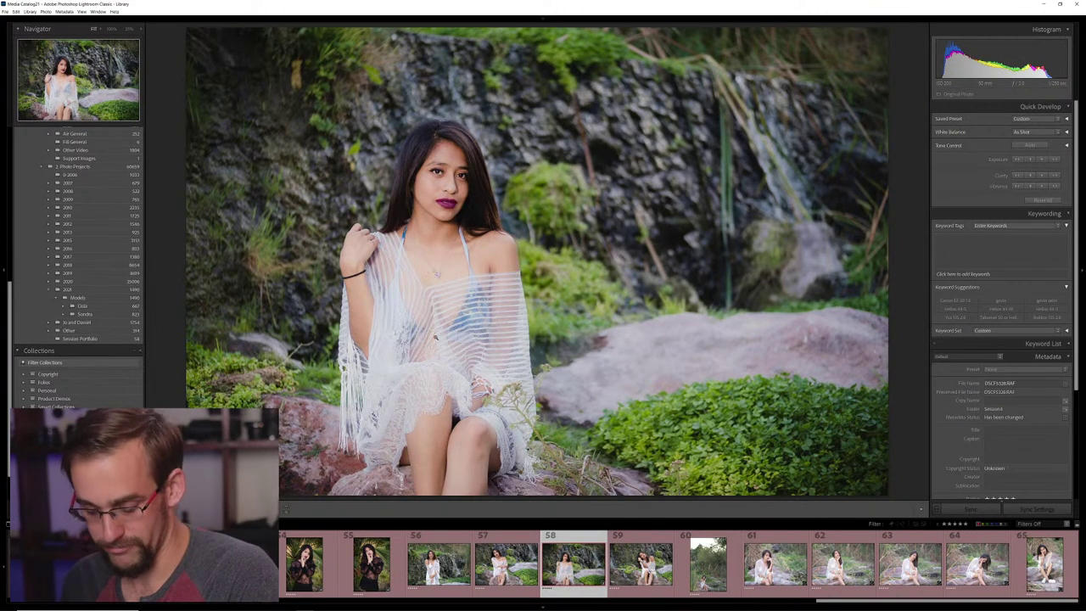
Apply another Bella Cinema preset to the fifty-eighth photo and add the 0:20 Filmic Grain/D Mod preset on top
key("d")
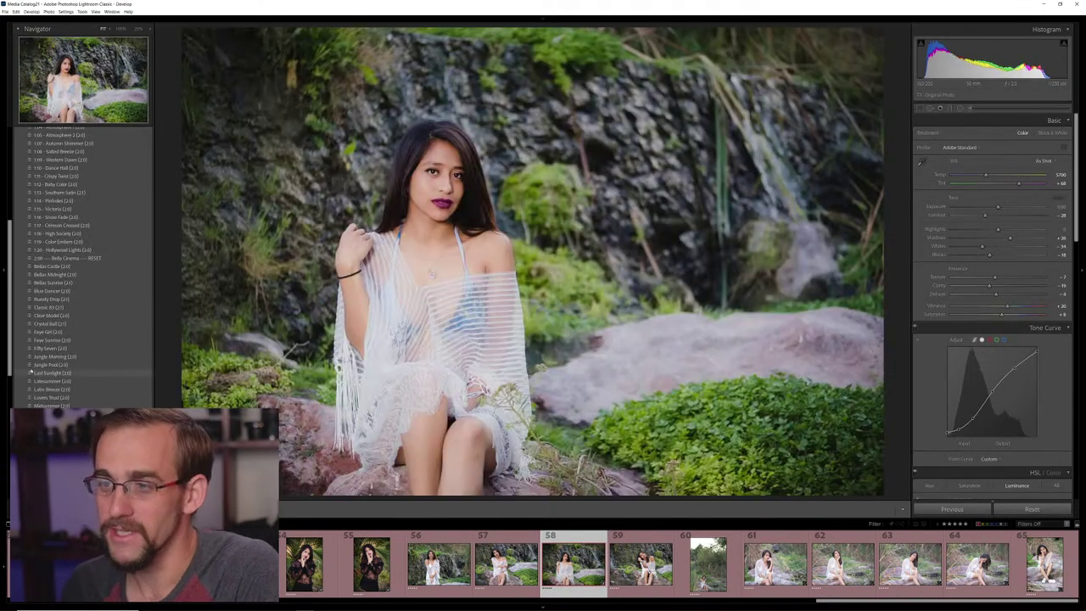
scroll(31, 371, "down", 3)
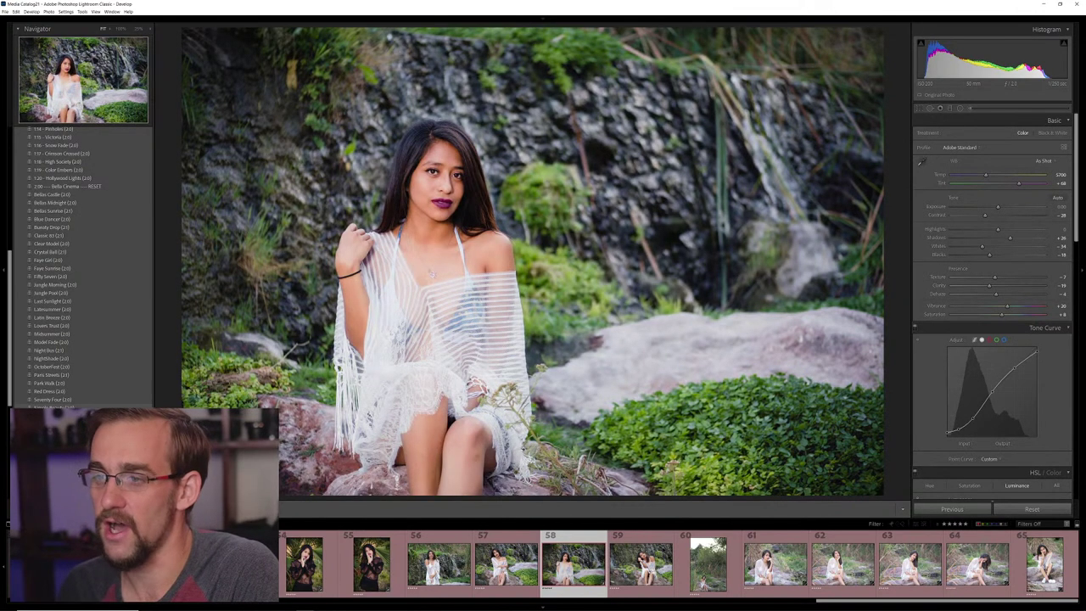
left_click(59, 408)
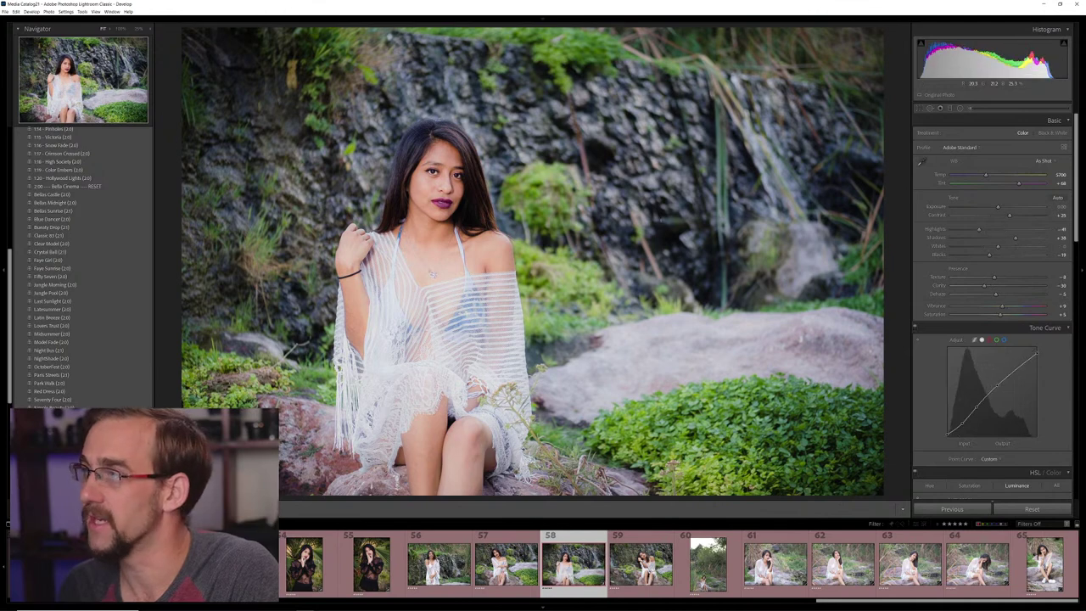
scroll(74, 246, "up", 10)
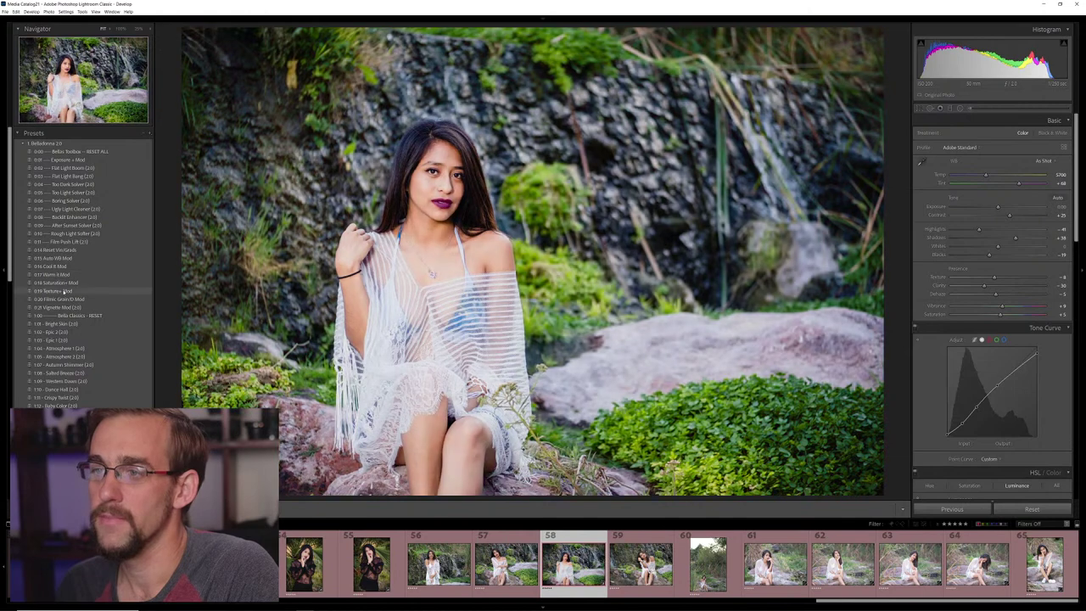
left_click(60, 298)
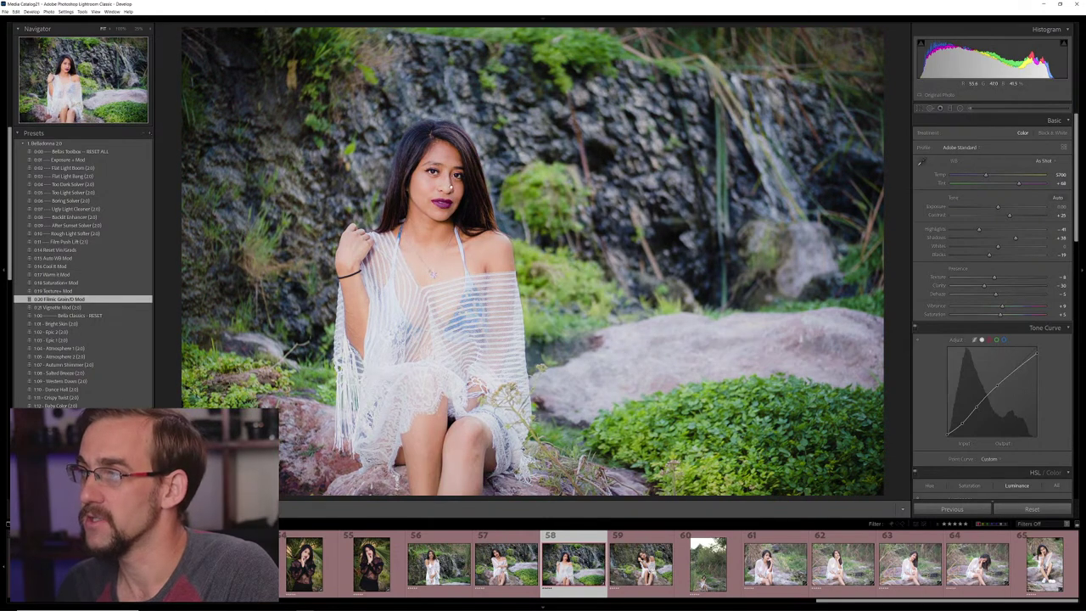
left_click_drag(465, 180, 489, 198)
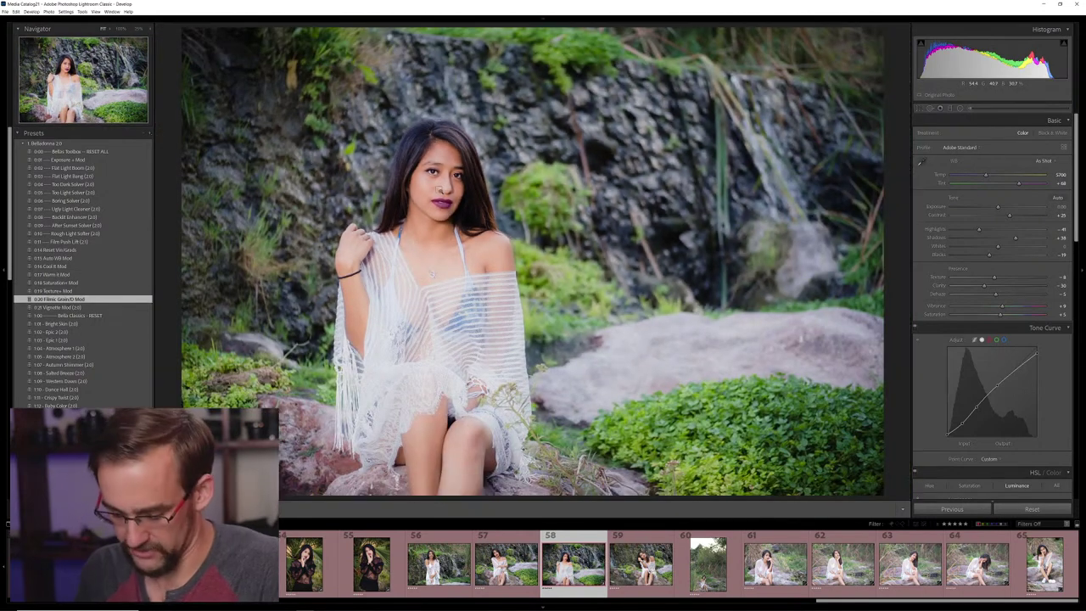
Copy the fifty-eighth photo's settings and paste them onto the white-shawl photos 56 to 65
key("ctrl+shift+n")
key("Return")
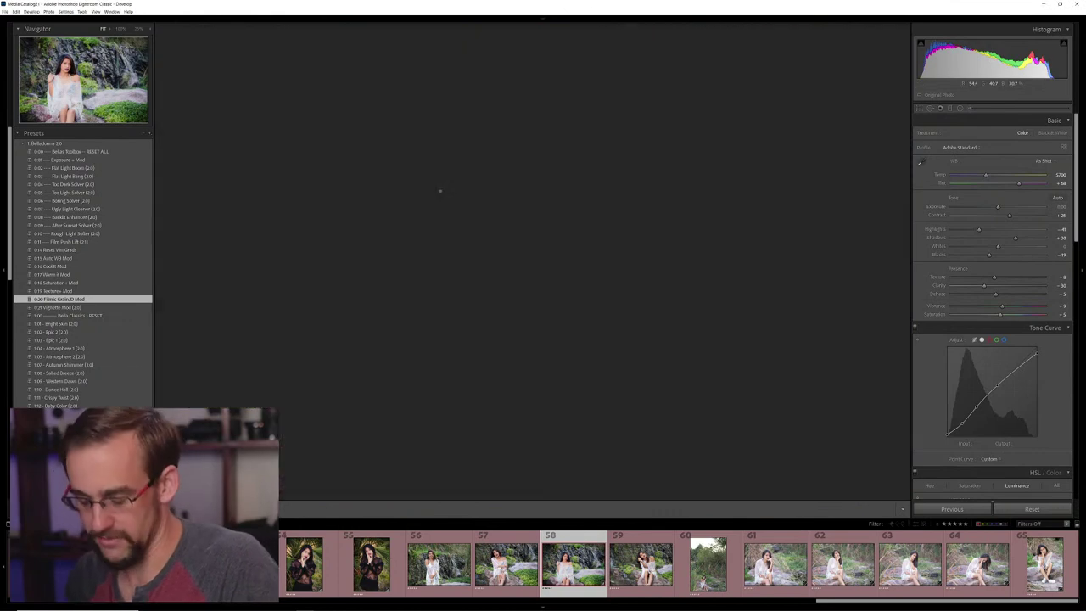
key("g")
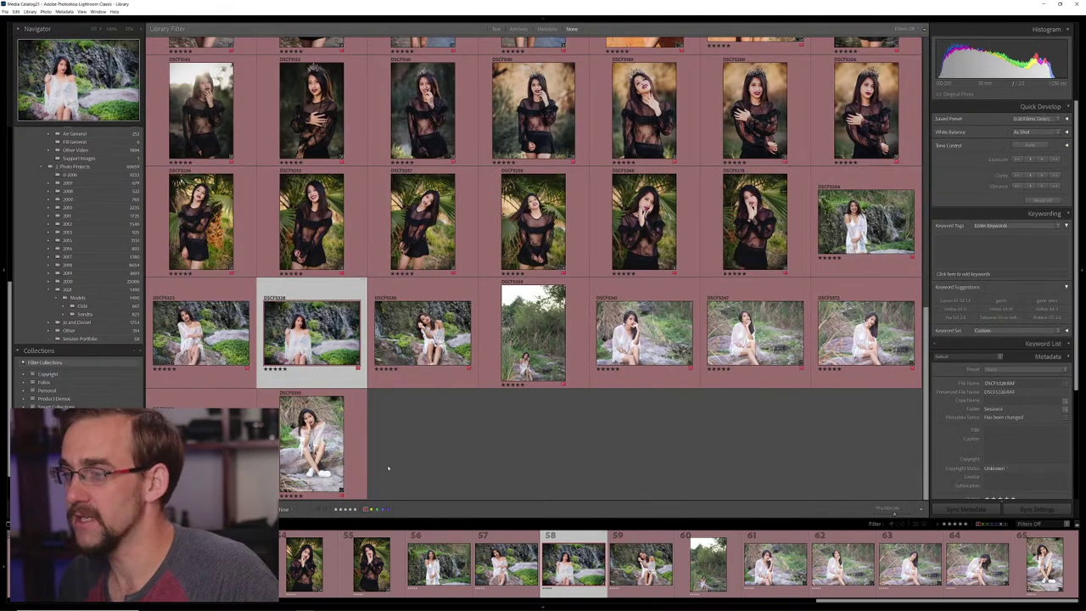
left_click(311, 443, "shift")
left_click(837, 268, "ctrl")
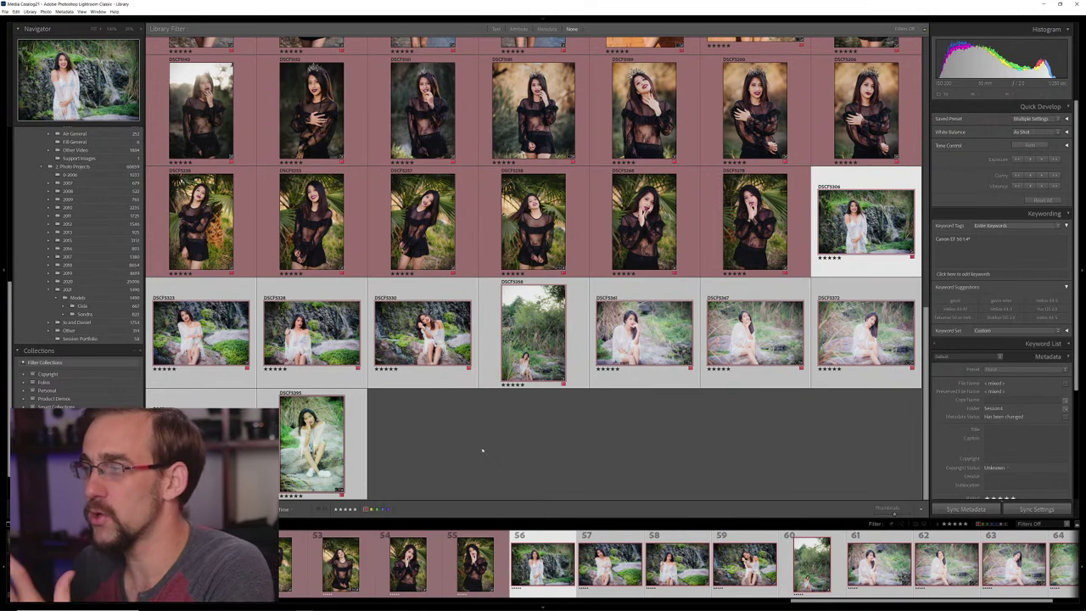
left_click(482, 450)
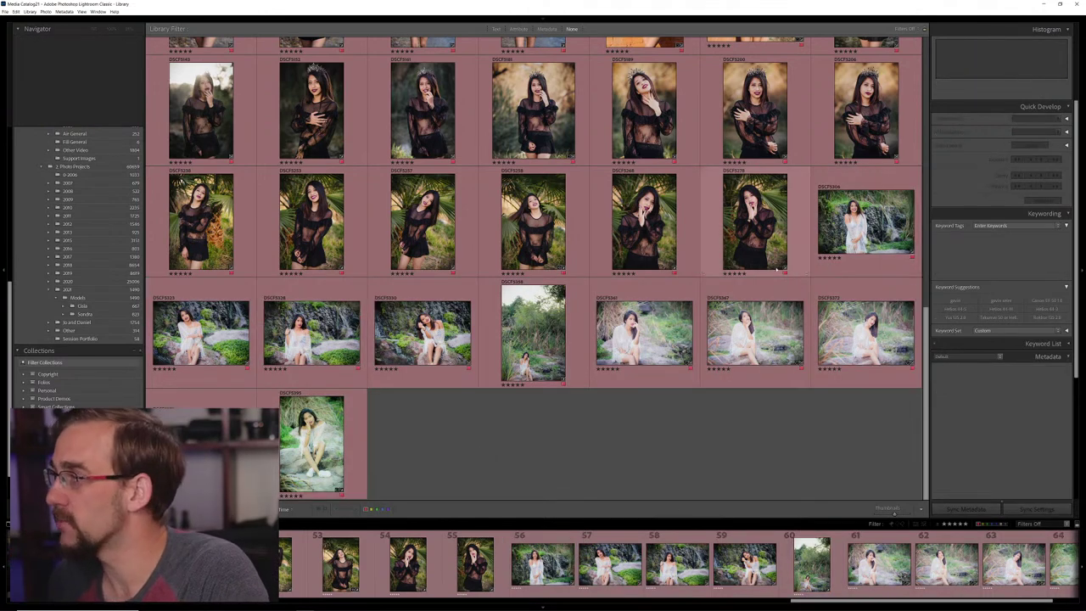
Try the Shade white balance on photos 56 to 65 and return them to As Shot
left_click(865, 220)
left_click(312, 441, "shift")
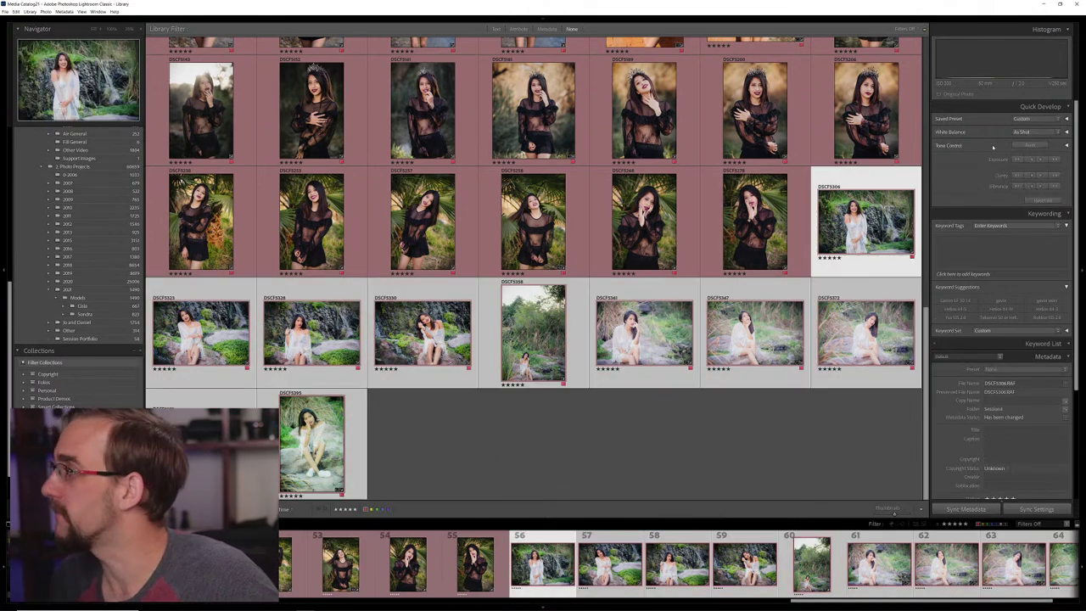
left_click(1039, 131)
left_click(1029, 169)
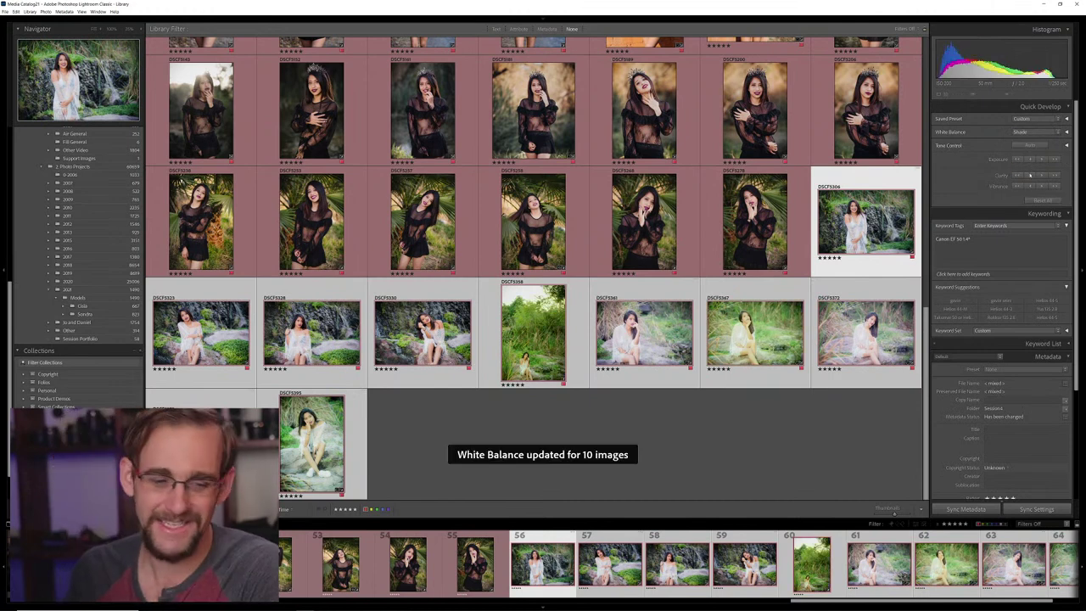
left_click(1034, 132)
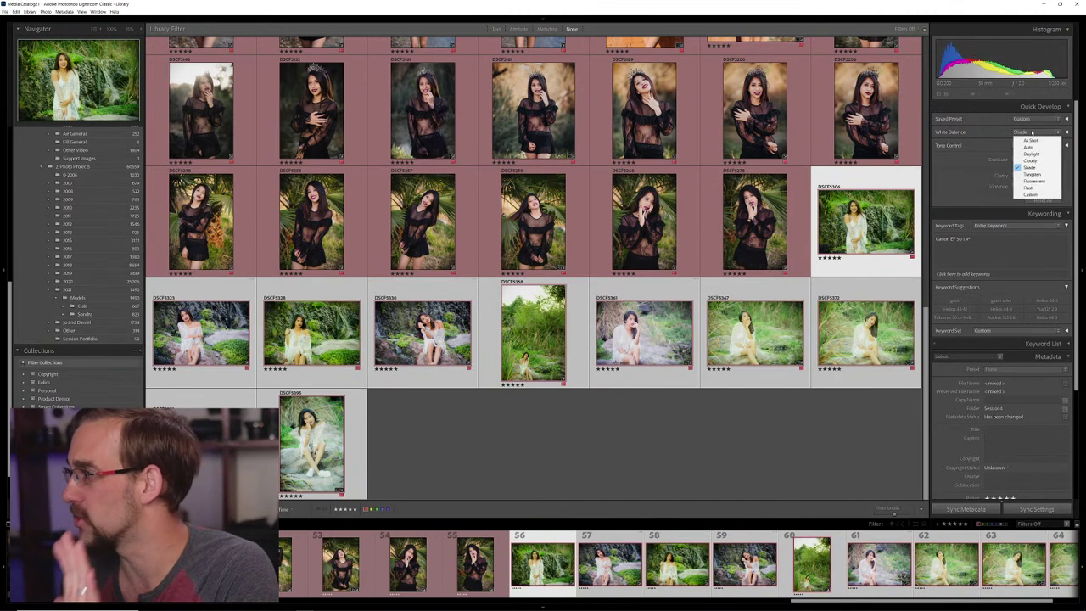
left_click(1029, 141)
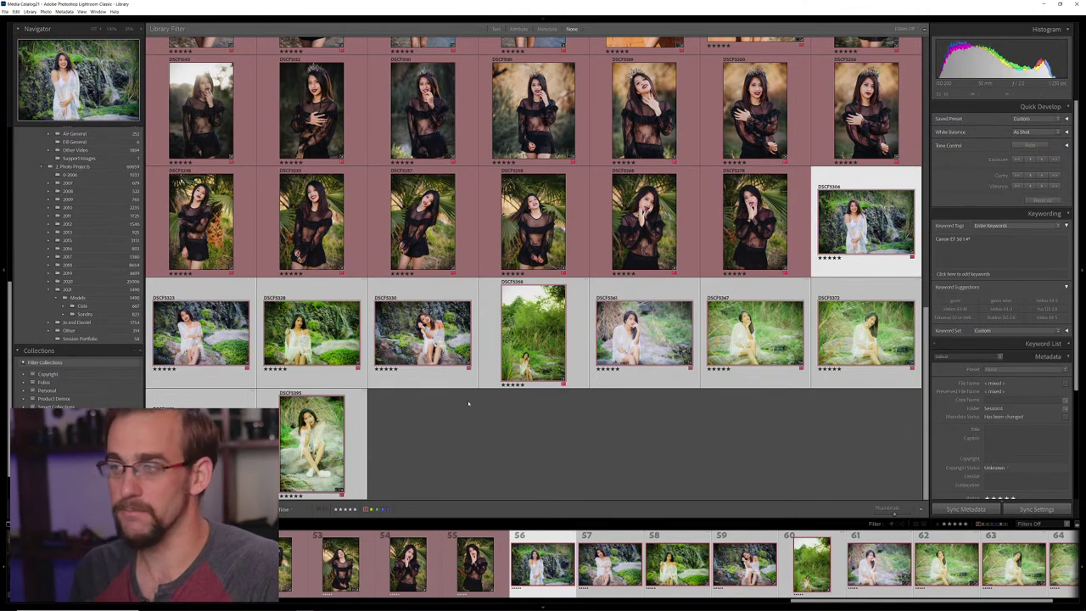
left_click(583, 415)
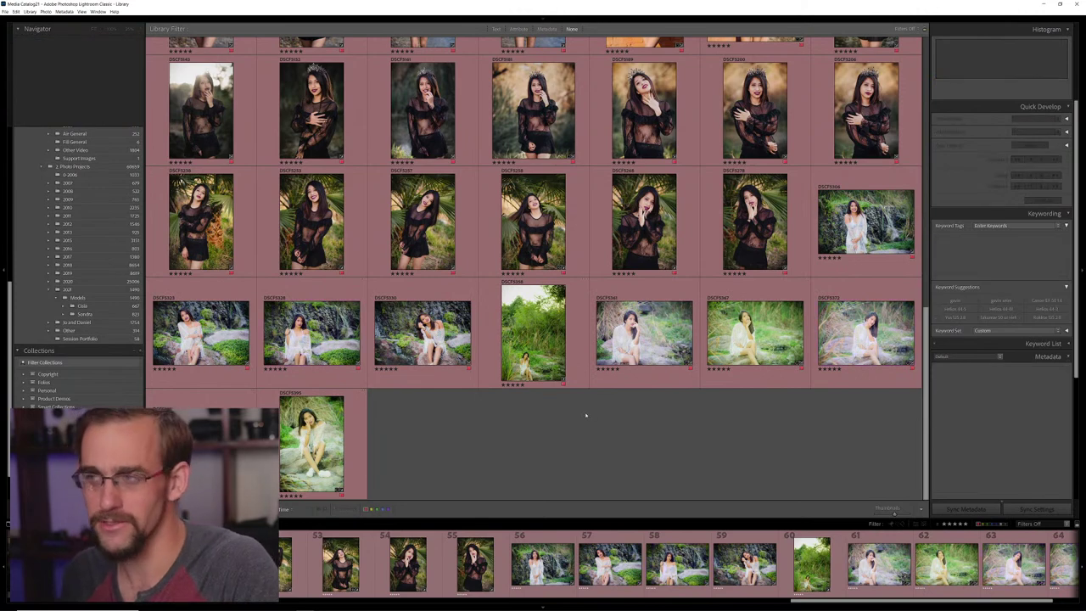
Review the white-shawl photos 56 to 61 at full view, comparing the wide reed shot with the hazier rock portrait
left_click(861, 229)
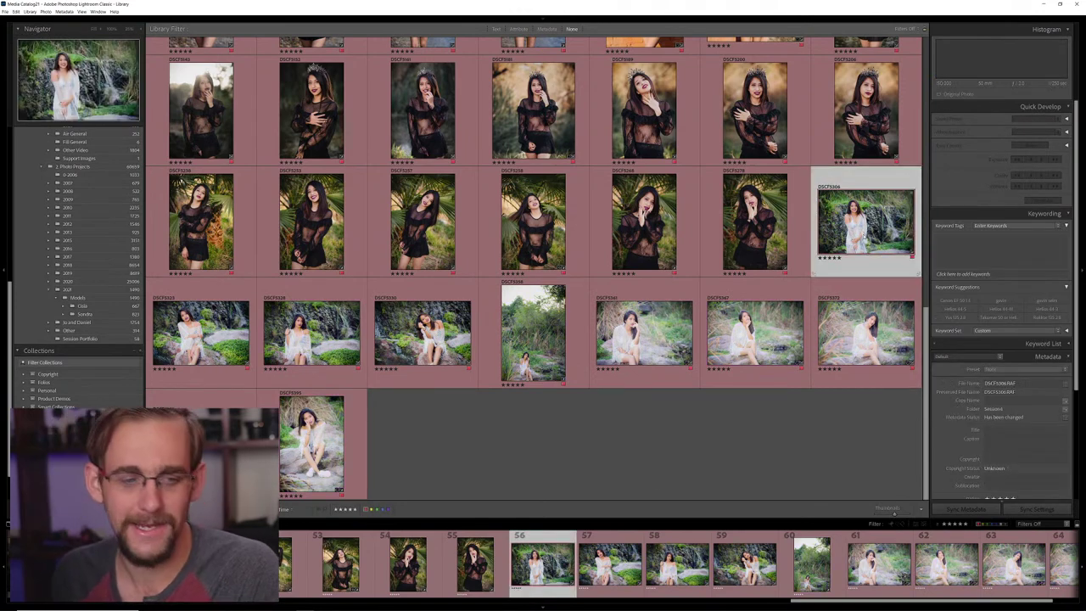
key("e")
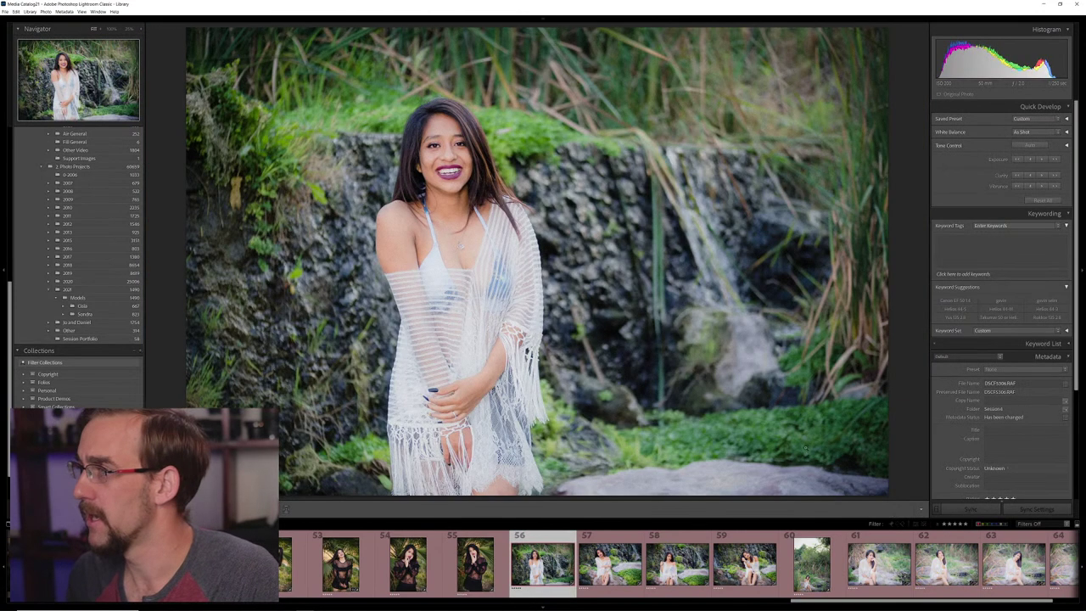
key("Right")
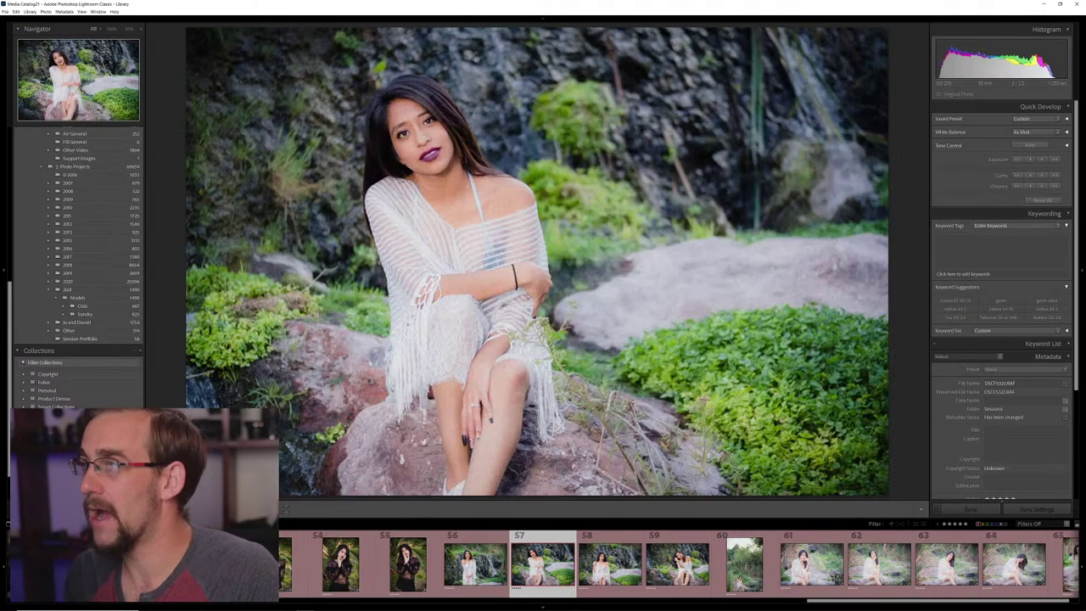
key("Right")
key("Right")
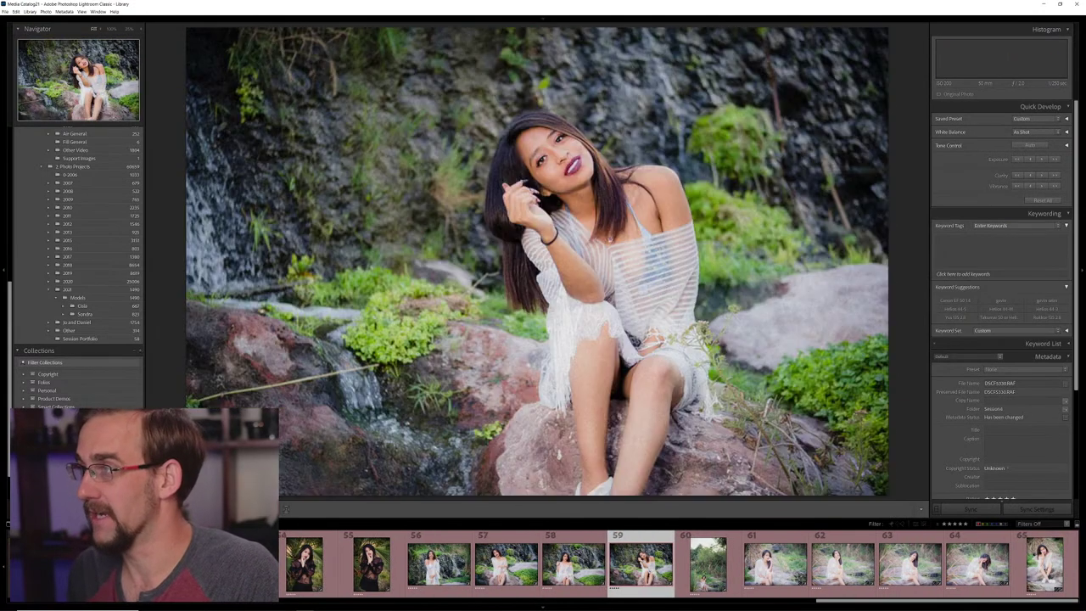
key("Right")
key("Right")
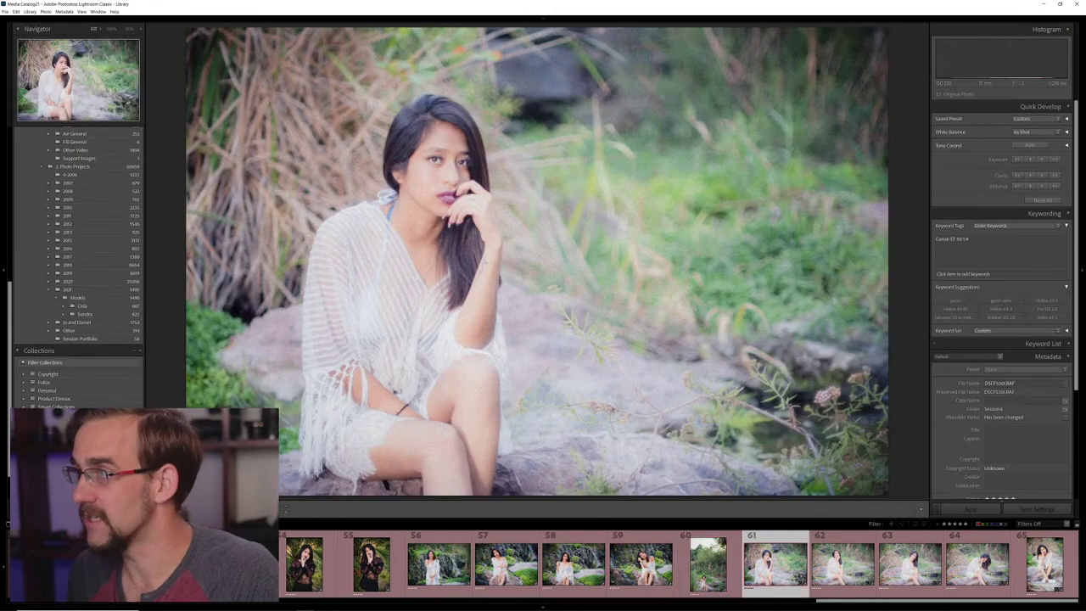
key("Left")
key("Right")
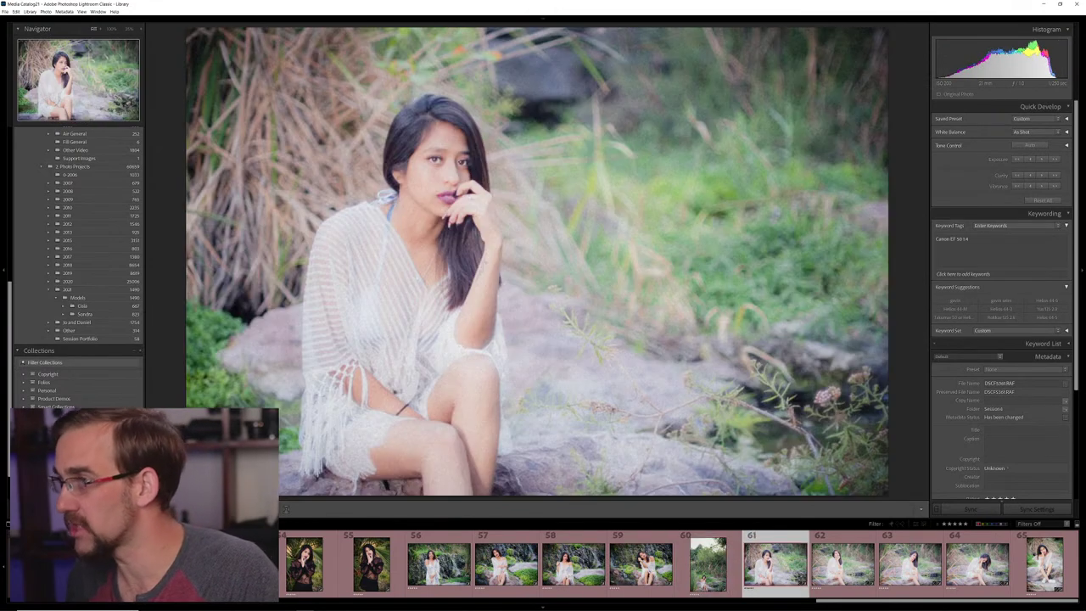
key("Right")
key("Left")
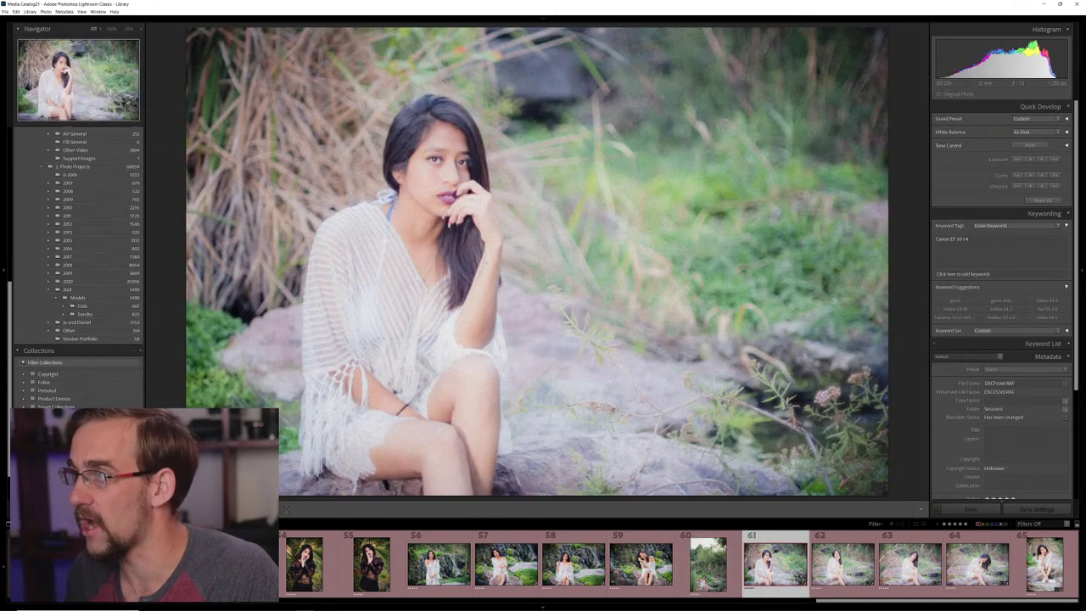
key("Left")
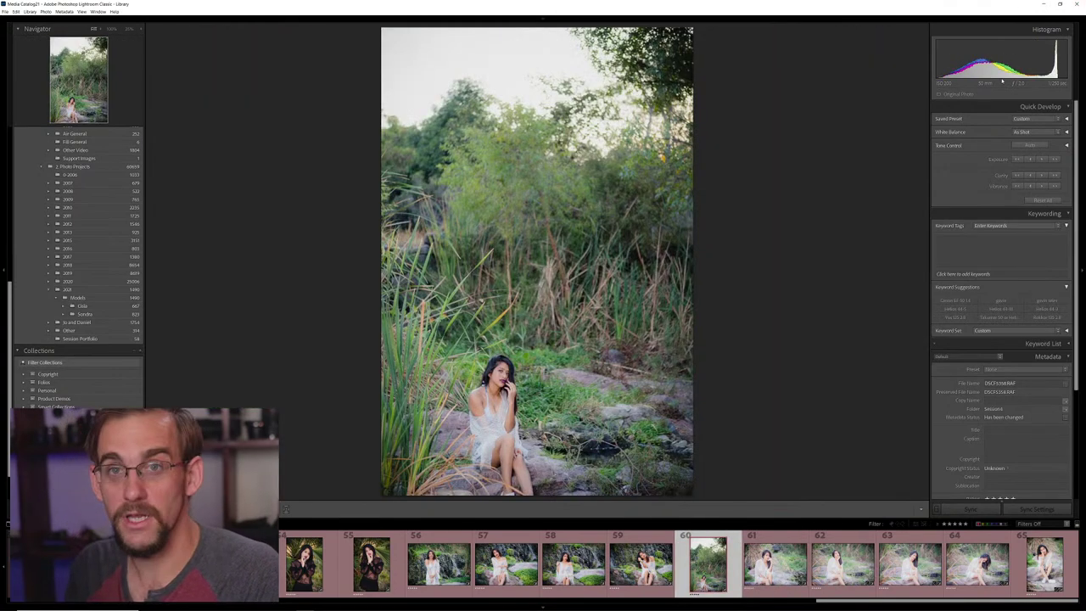
key("Right")
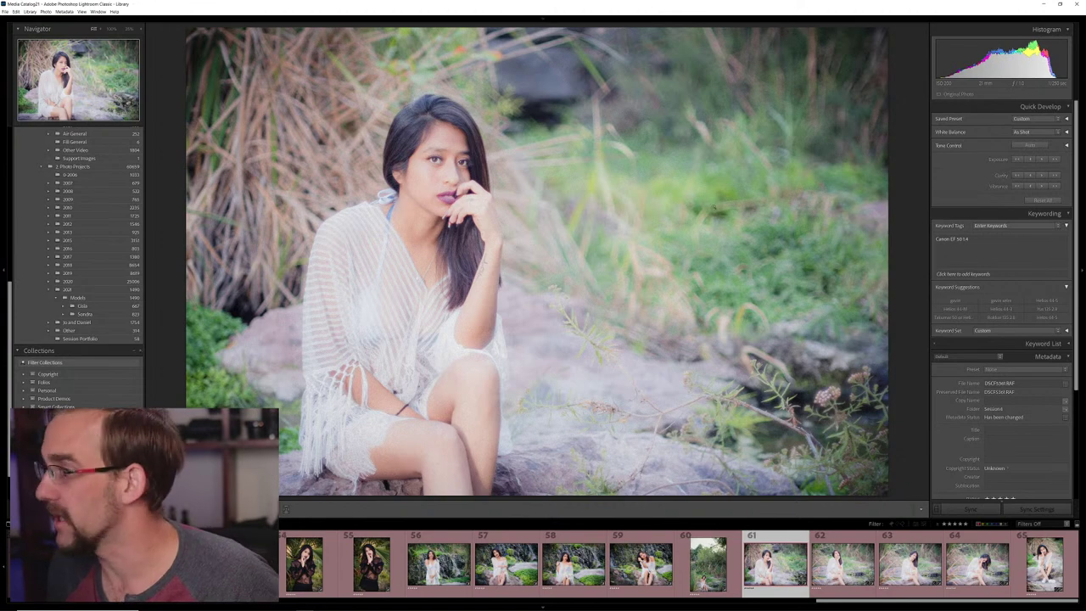
Set Texture and Clarity to 0 and Dehaze to +10 on the sixty-first photo, and copy its settings
key("d")
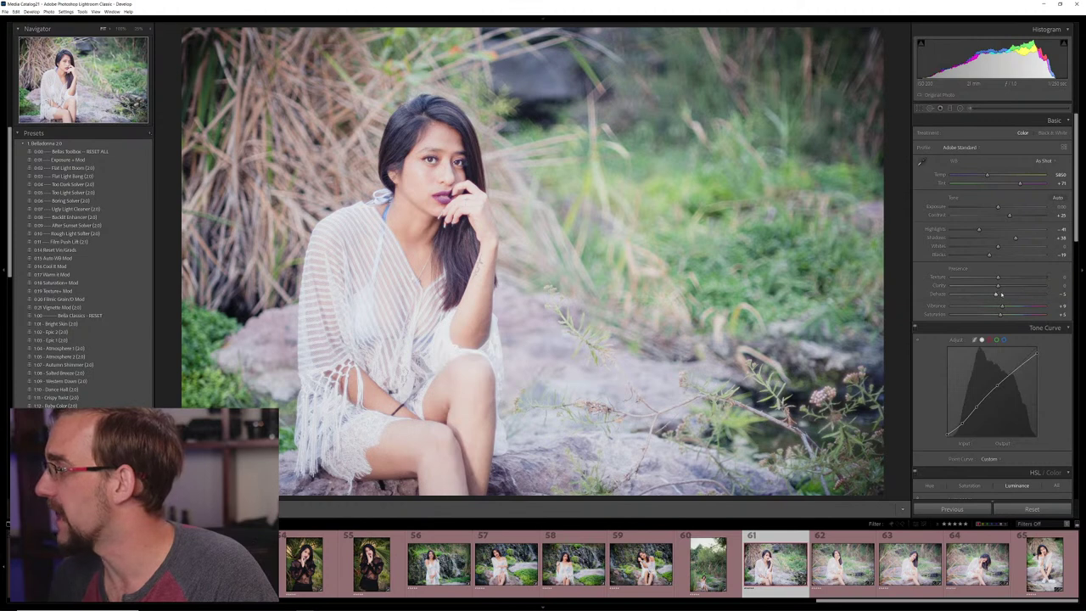
left_click_drag(997, 295, 1003, 294)
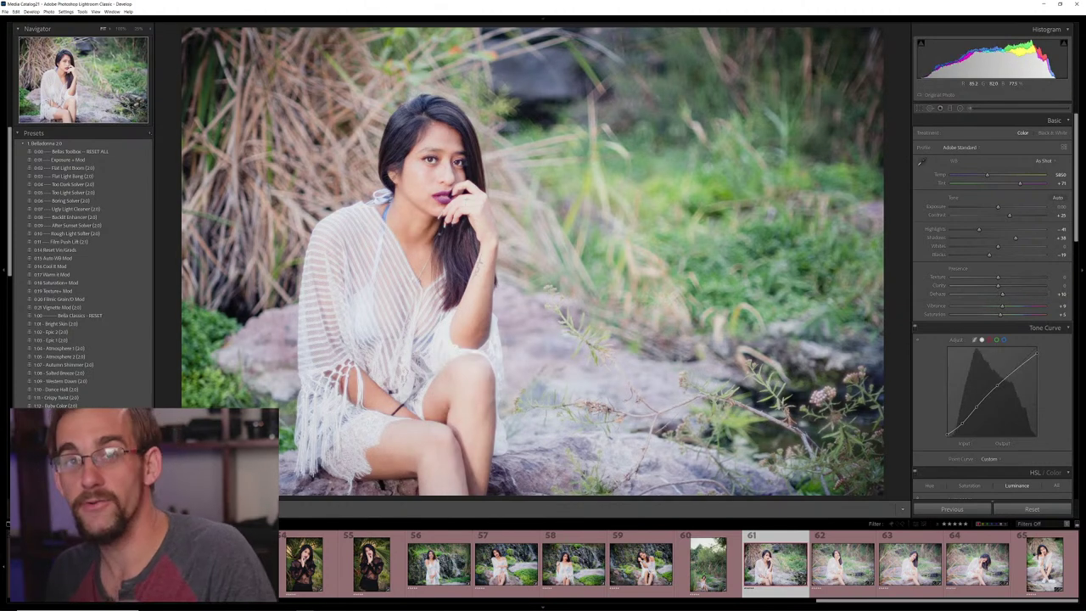
key("ctrl+shift+c")
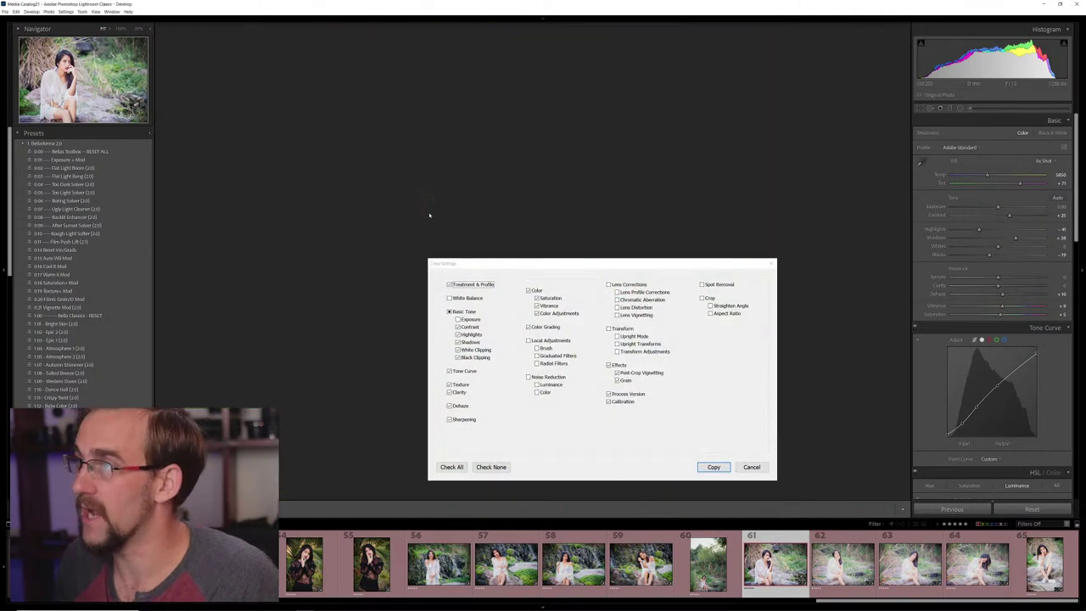
key("Return")
Select photos 62 to 64, paste the sixty-first photo's settings onto them and clear the selection
key("Right")
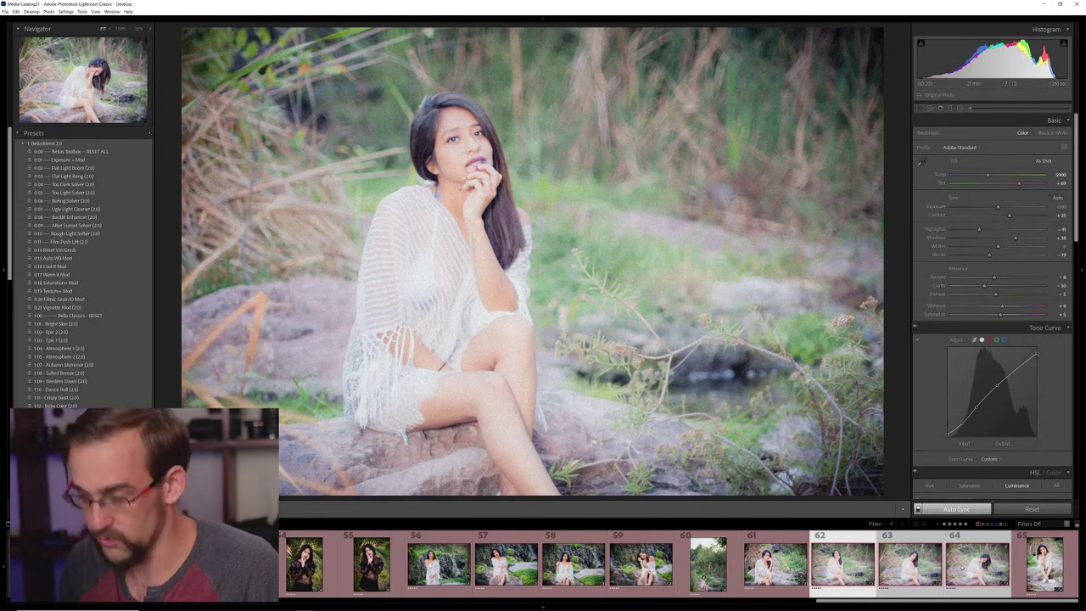
key("ctrl+shift+v")
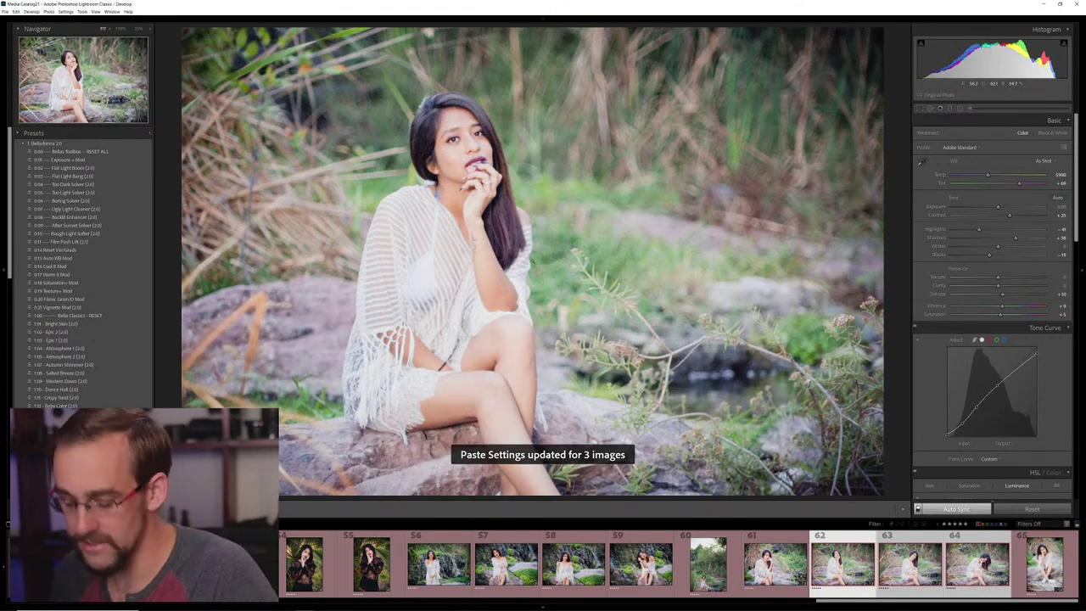
key("ctrl+d")
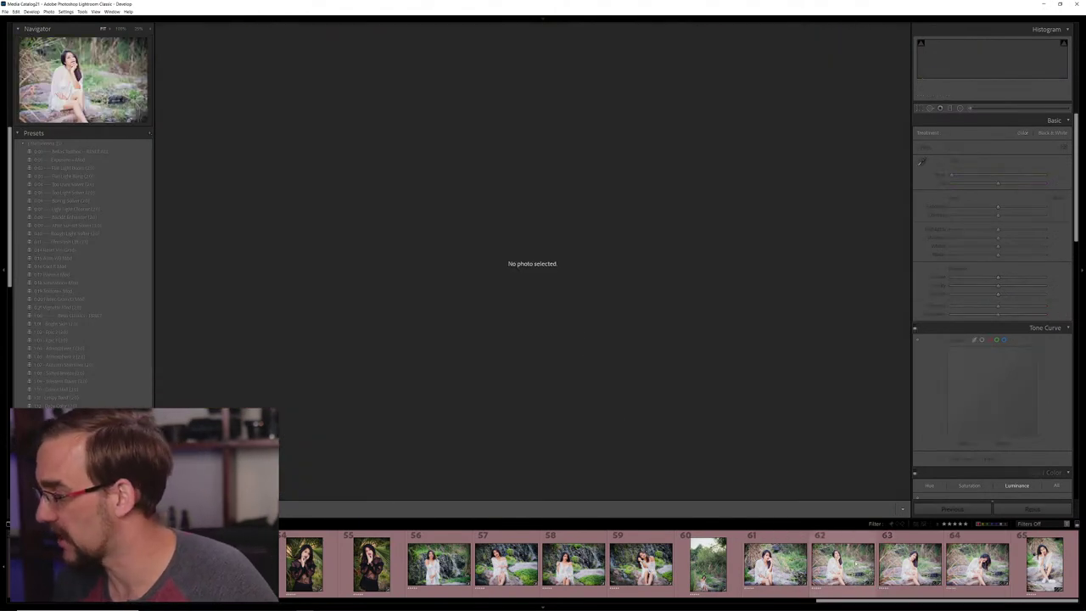
Compare the fifty-ninth photo by the waterfall with the dehazed sixty-first and sixty-second photos
left_click(641, 564)
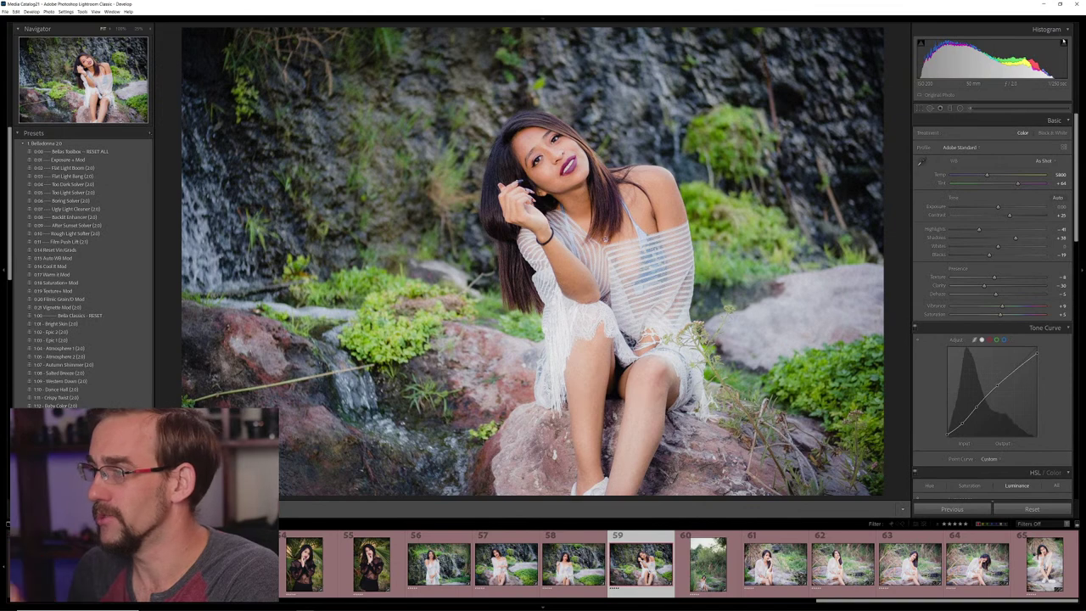
left_click(775, 570)
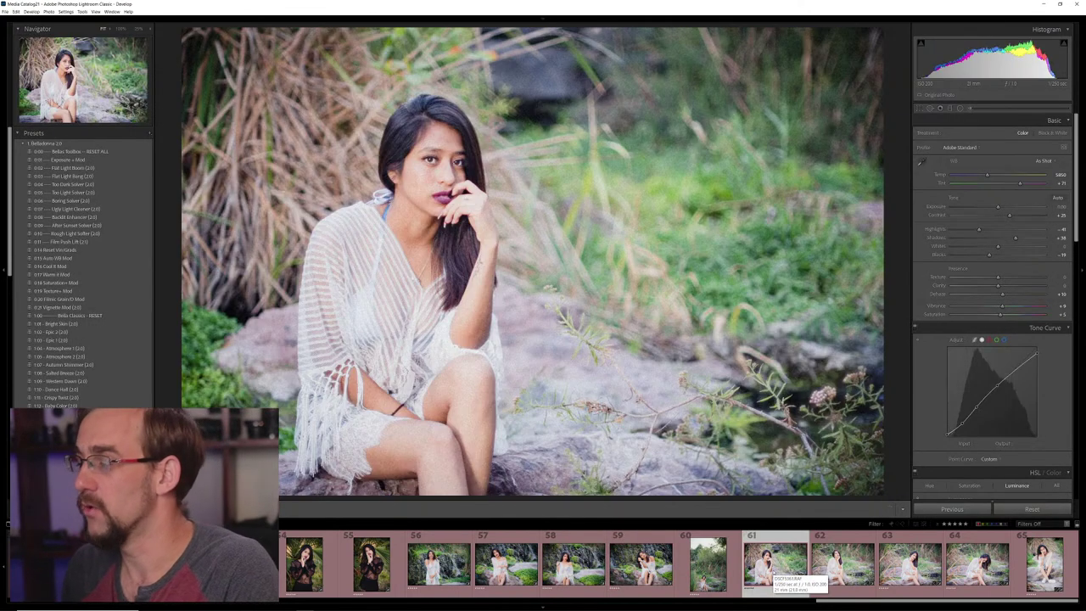
key("Right")
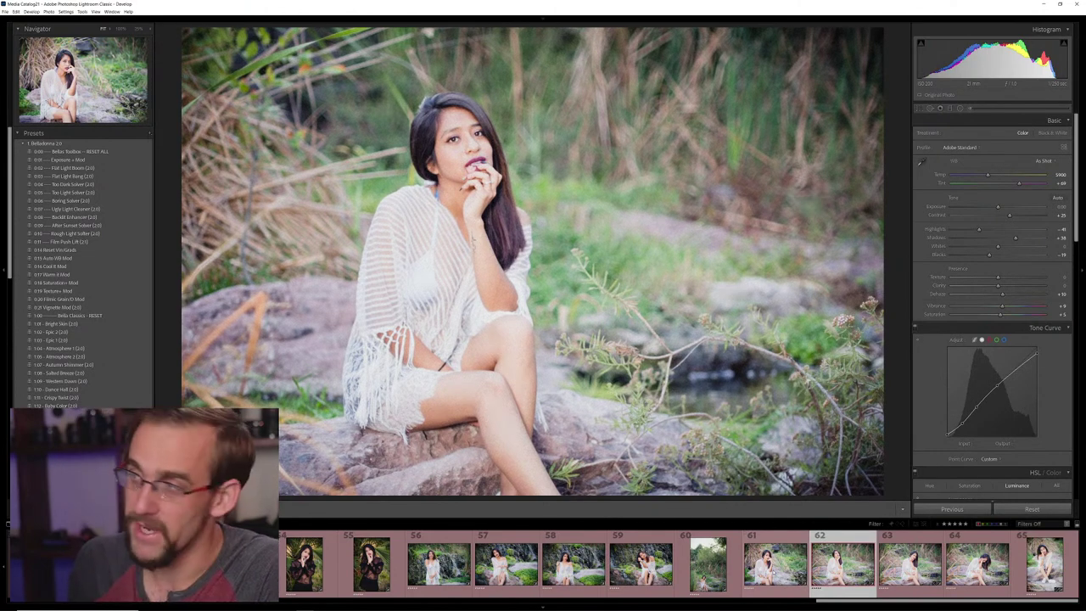
Crop the sixty-third photo narrower by trimming both sides evenly around the seated model
key("Right")
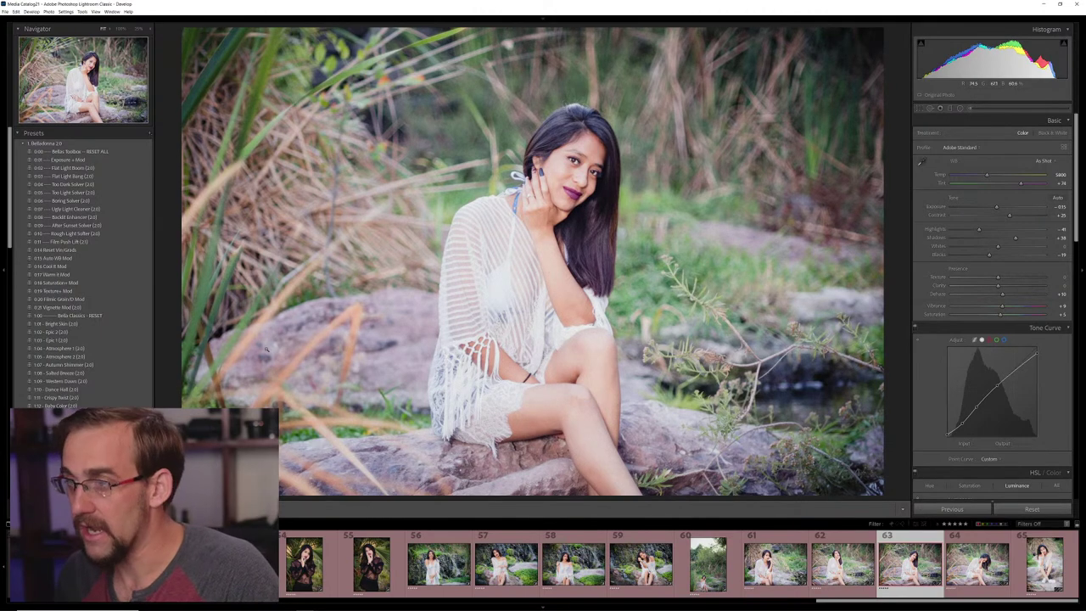
key("r")
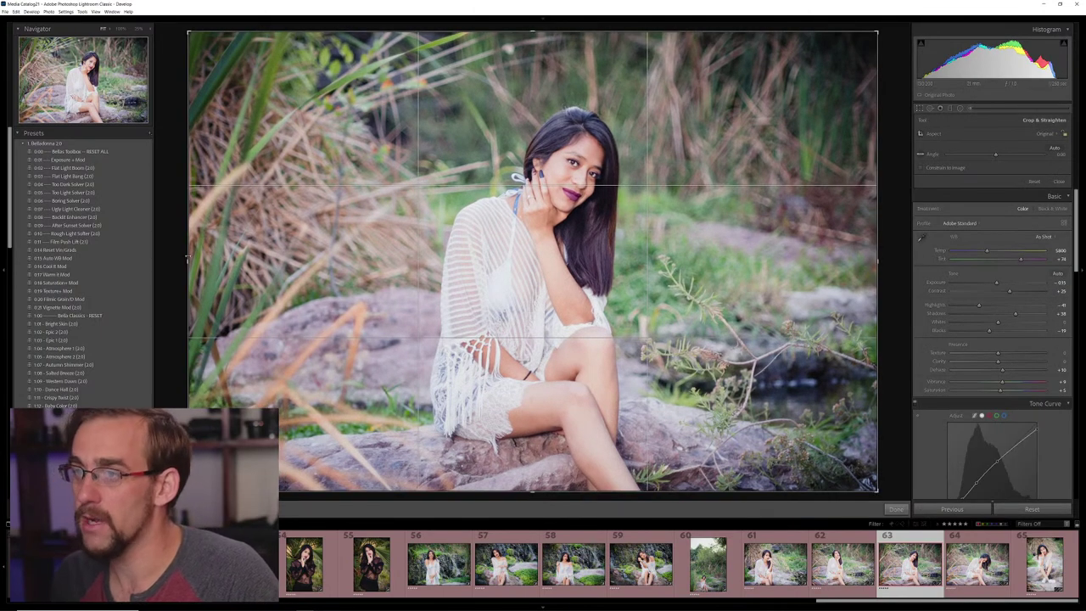
left_click_drag(878, 259, 804, 259)
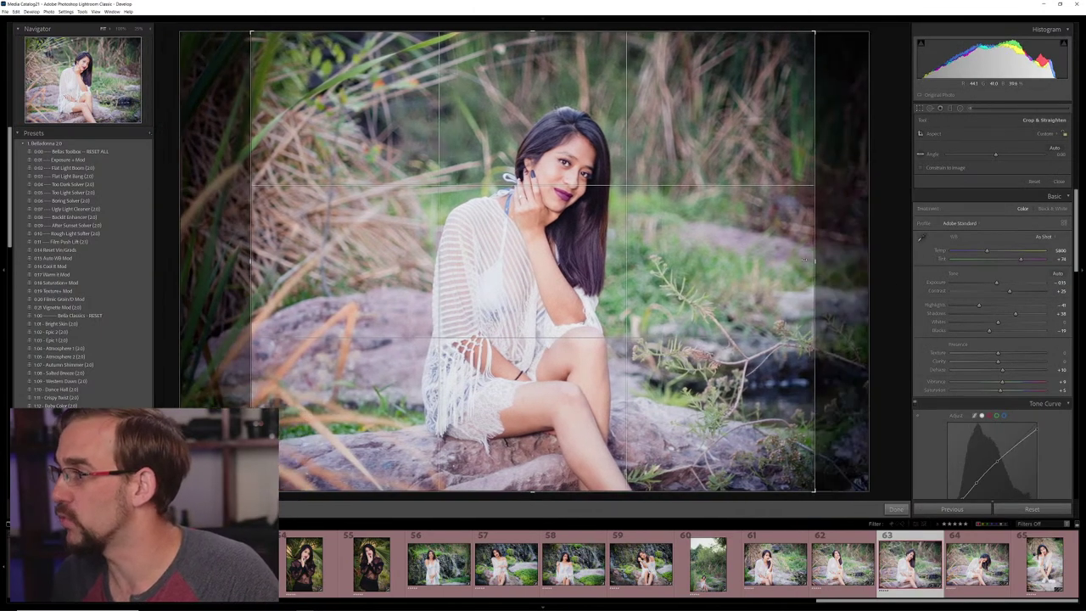
key("Return")
Look over the edited outfits in the thumbnail grid, from the red-dress photos down to the white-shawl ones
key("g")
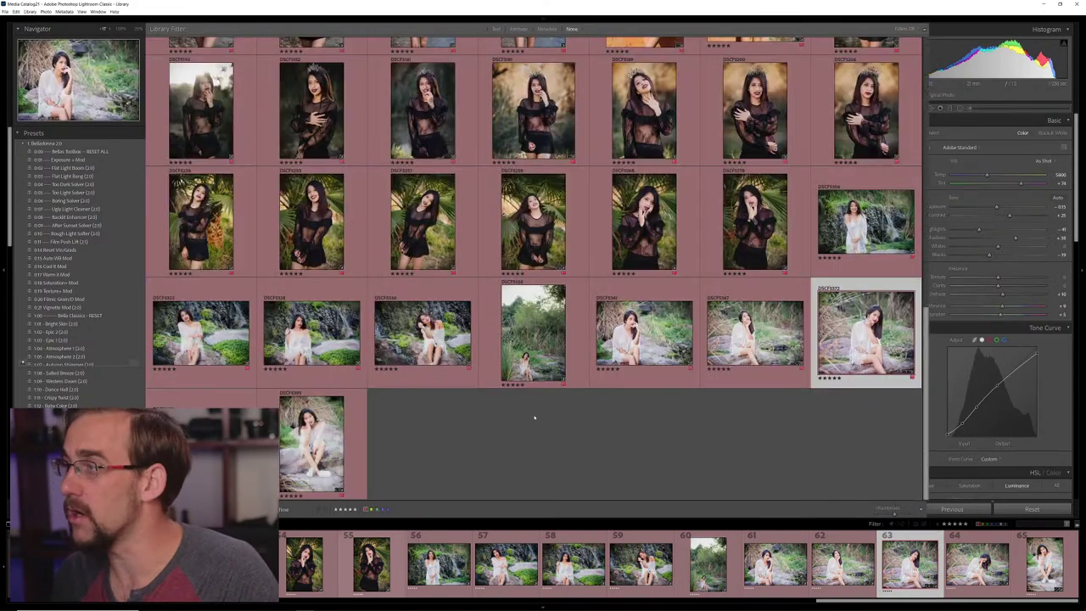
scroll(494, 431, "up", 10)
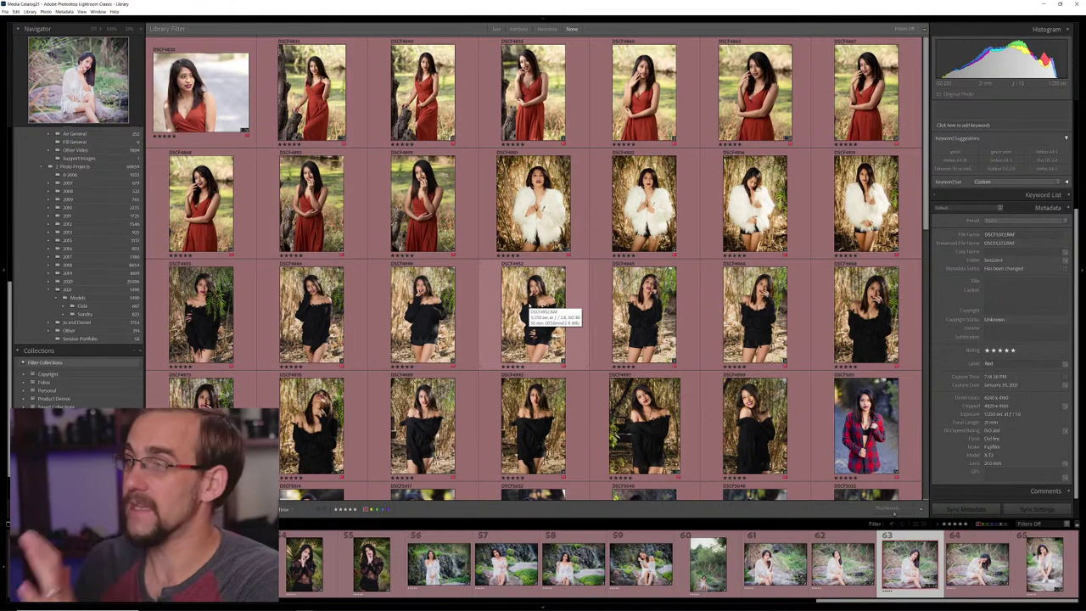
scroll(532, 307, "down", 6)
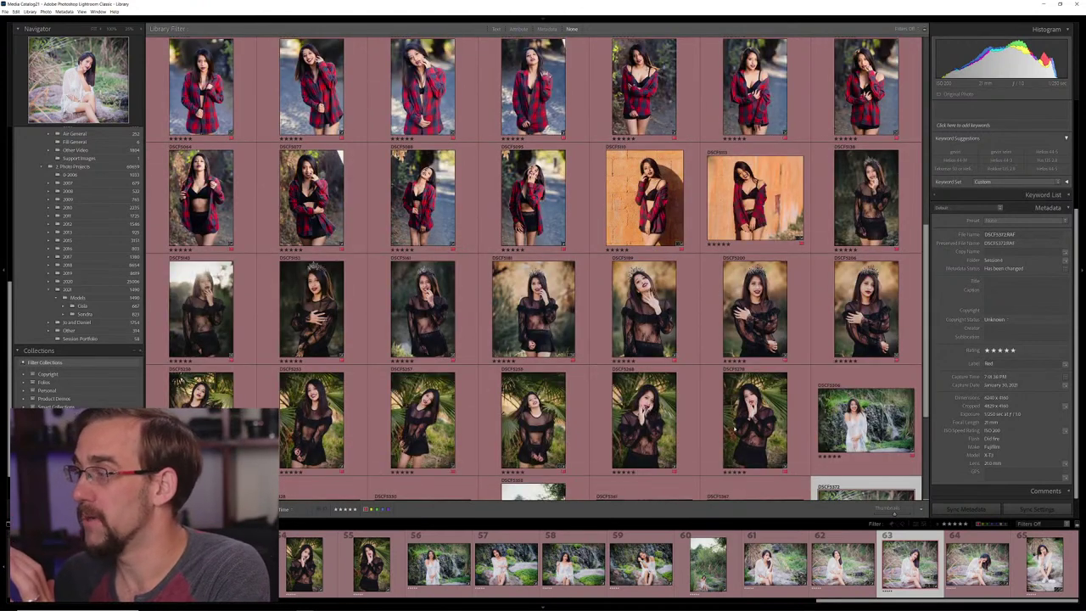
scroll(734, 431, "up", 3)
Review the plaid-shirt photos 31 to 41 one by one at full view, ending with the orange-wall shots
double_click(456, 265)
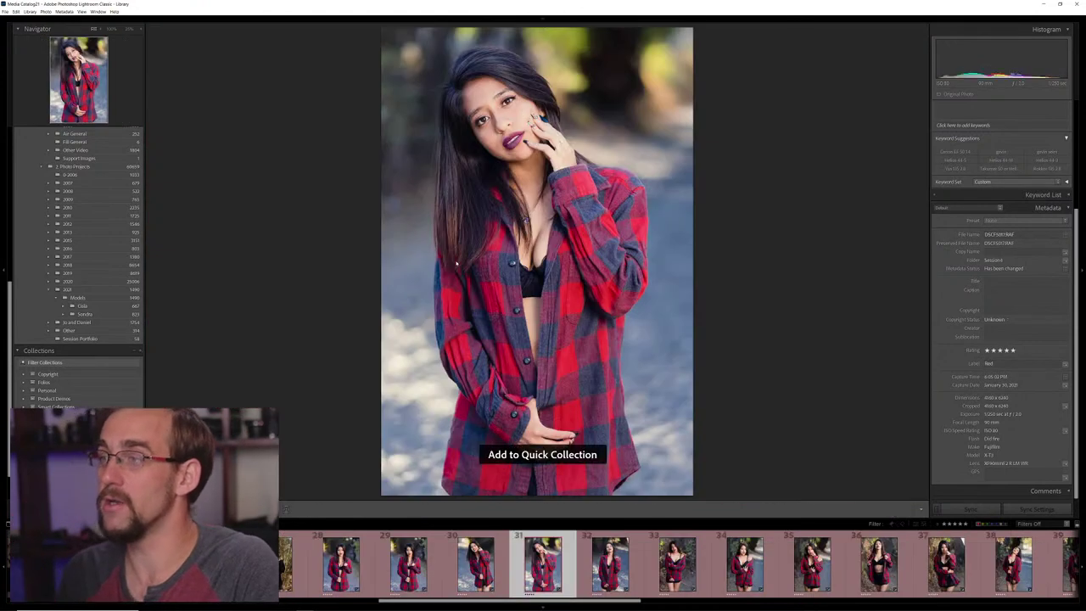
key("Right")
key("Right")
key("Right")
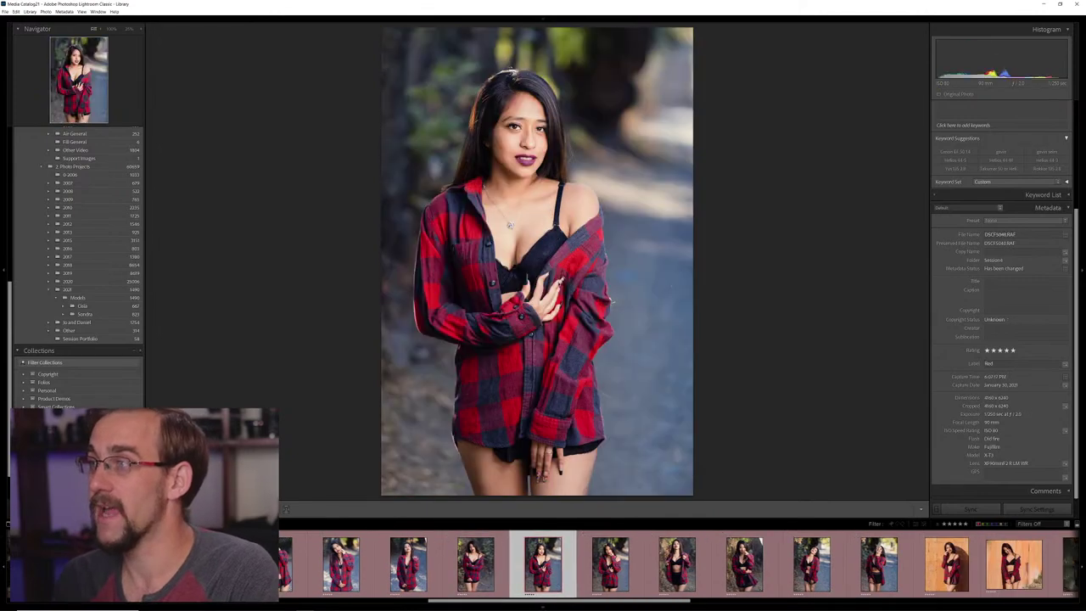
key("Right")
key("Right")
key("Right")
key("Right")
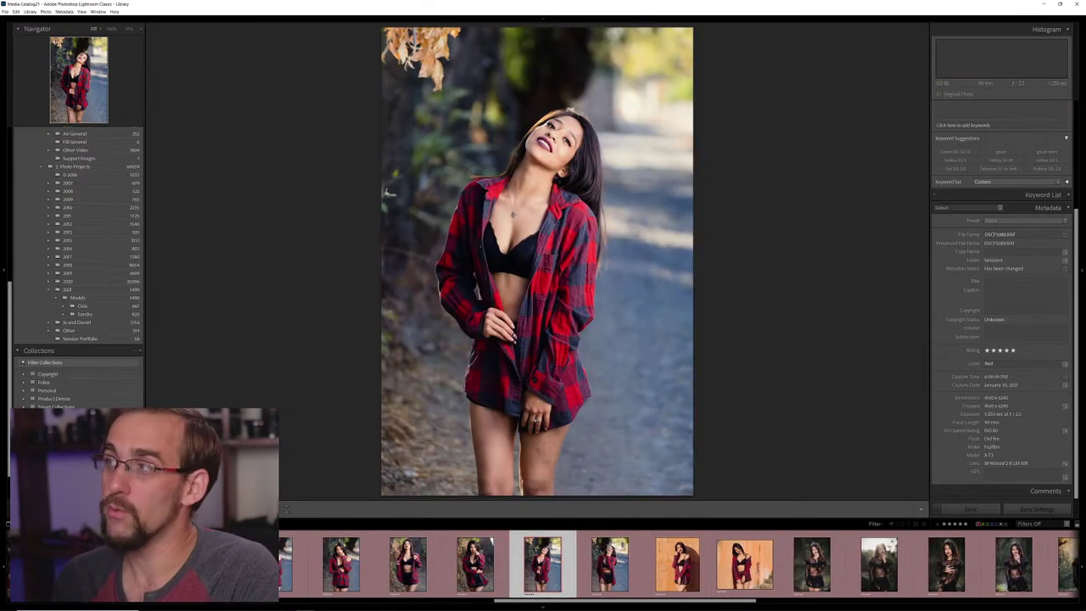
key("Right")
key("Right")
key("Right")
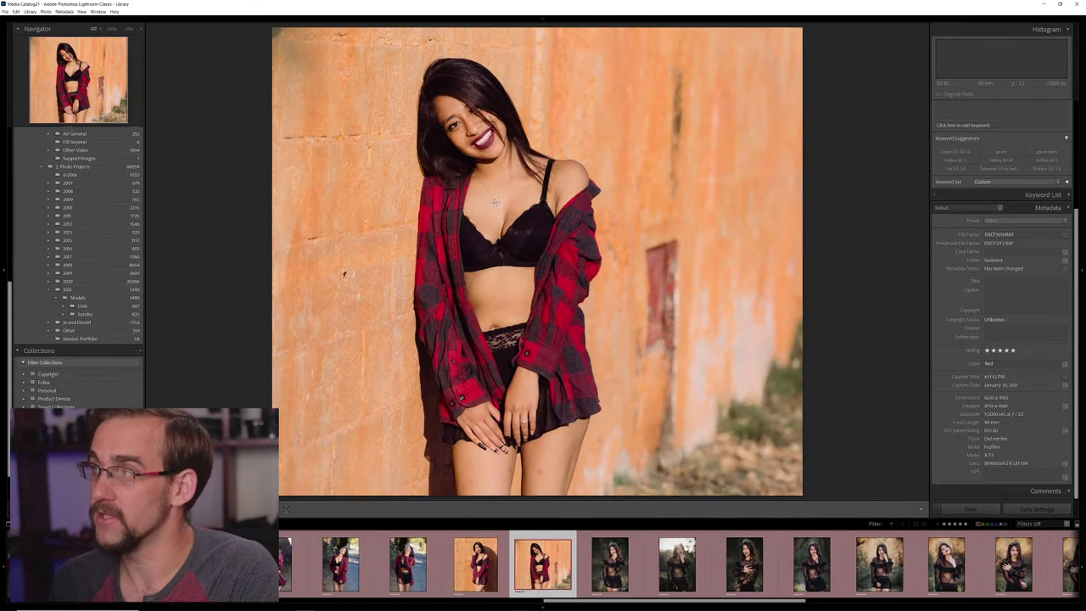
Review the black-lace photos 42 to 54 at full view, from the crown portraits to the palm-leaf shots
key("Right")
key("Right")
key("Right")
key("Right")
key("Right")
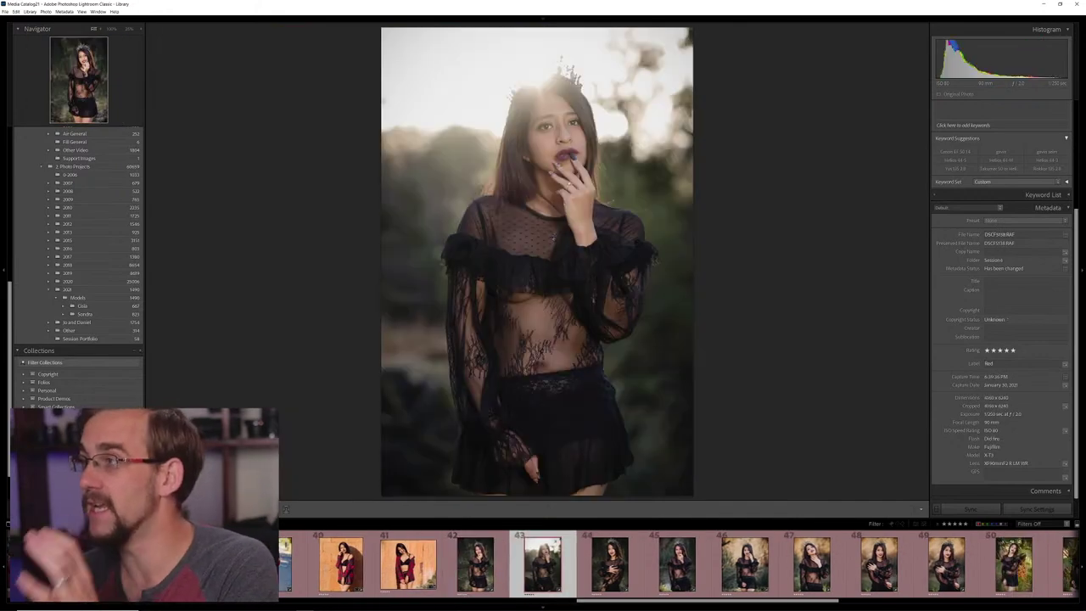
key("Right")
key("Right")
key("Right")
key("Right")
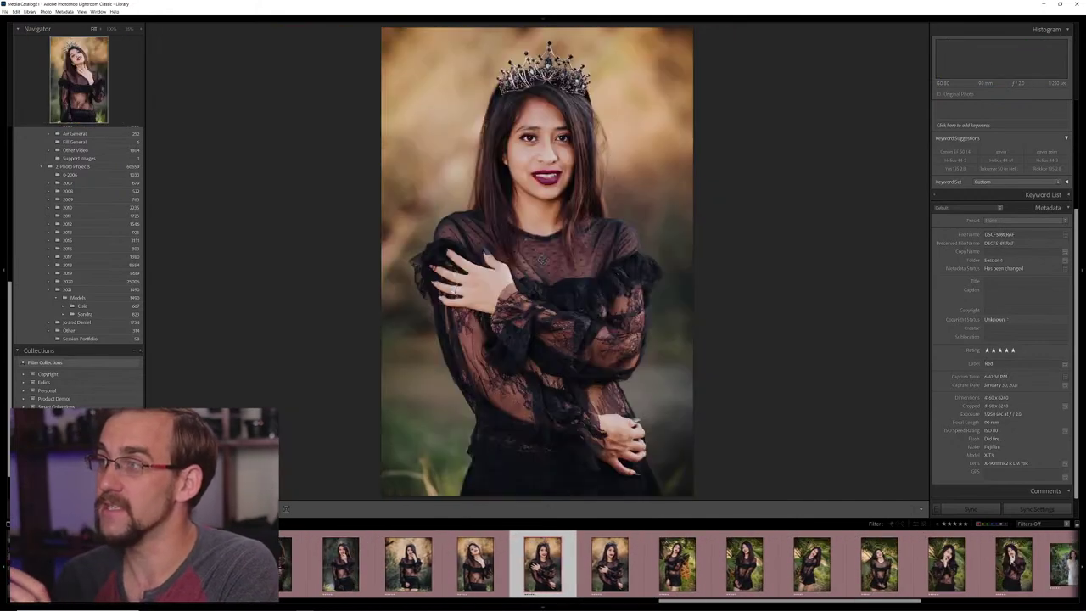
key("Right")
key("Right")
key("Right")
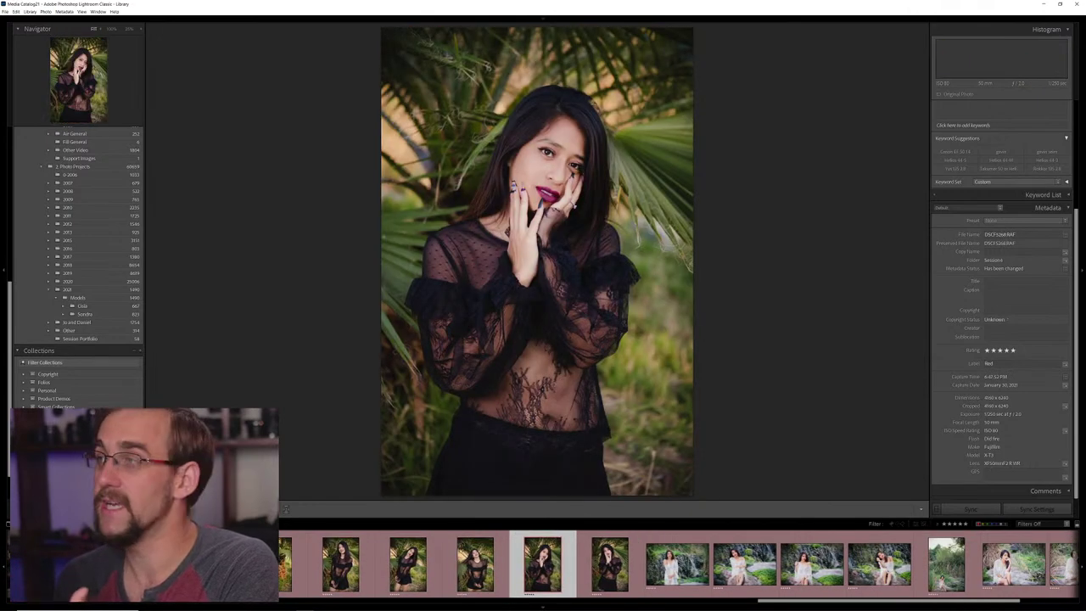
Review photos 55 to 63 at full view, from the last black-lace portrait through the white-shawl shots
key("Right")
key("Right")
key("Right")
key("Right")
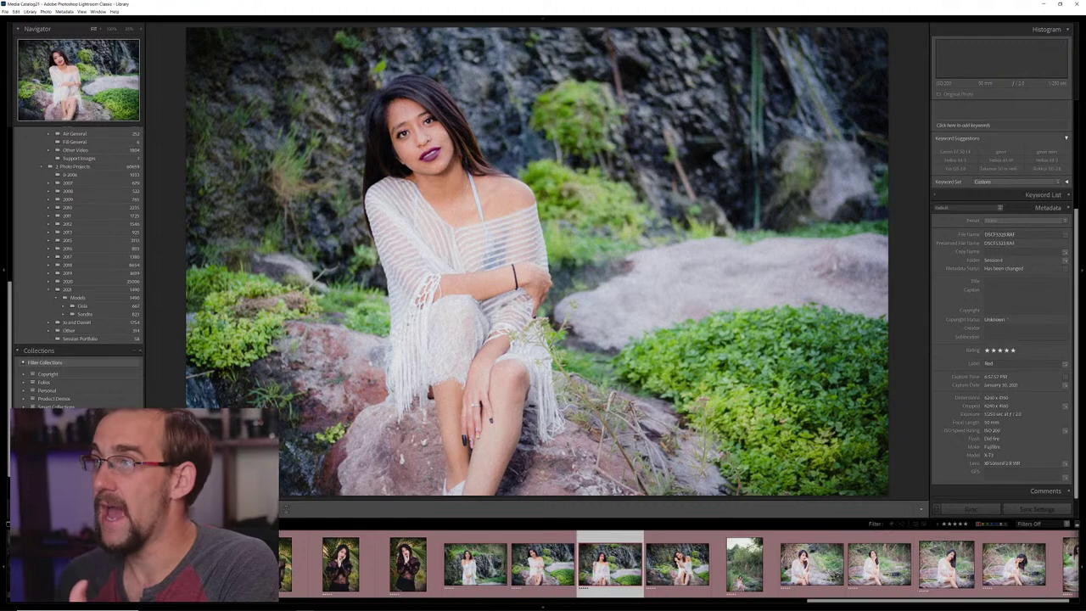
key("Right")
key("Right")
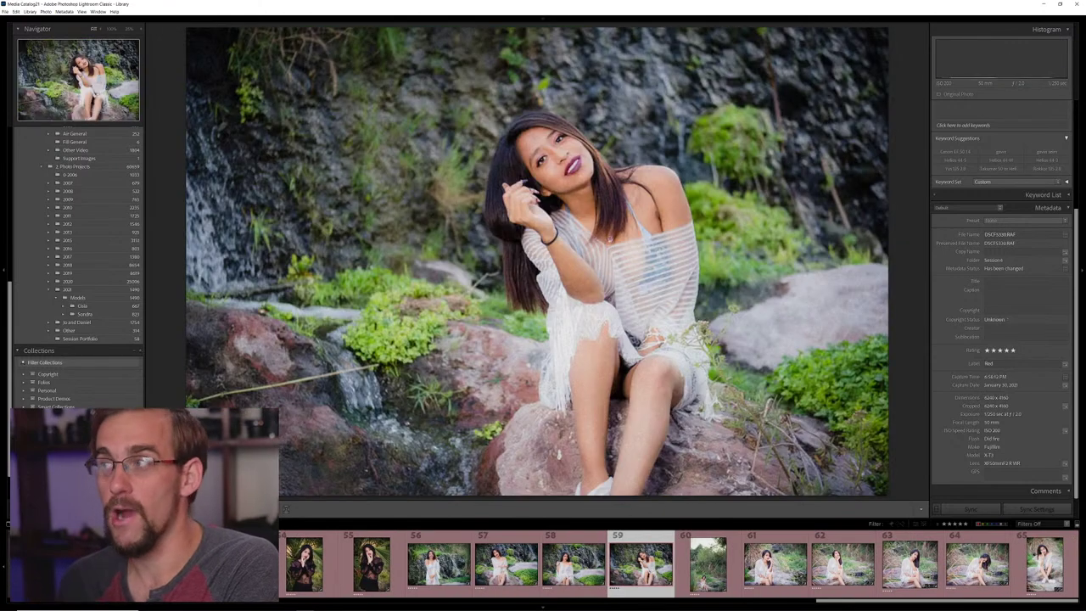
key("Right")
key("Right")
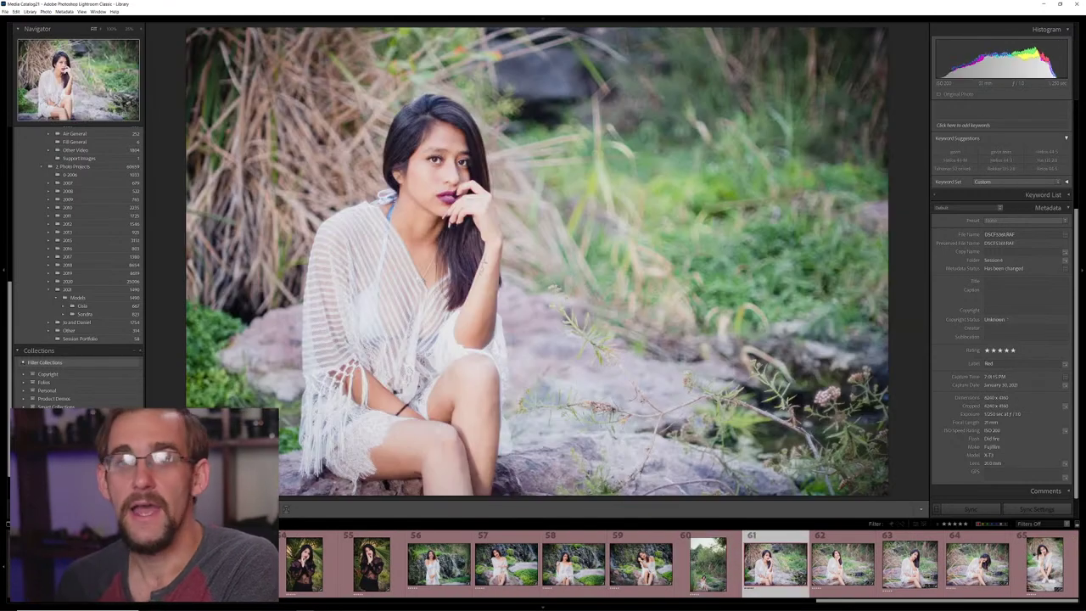
key("Right")
key("Right")
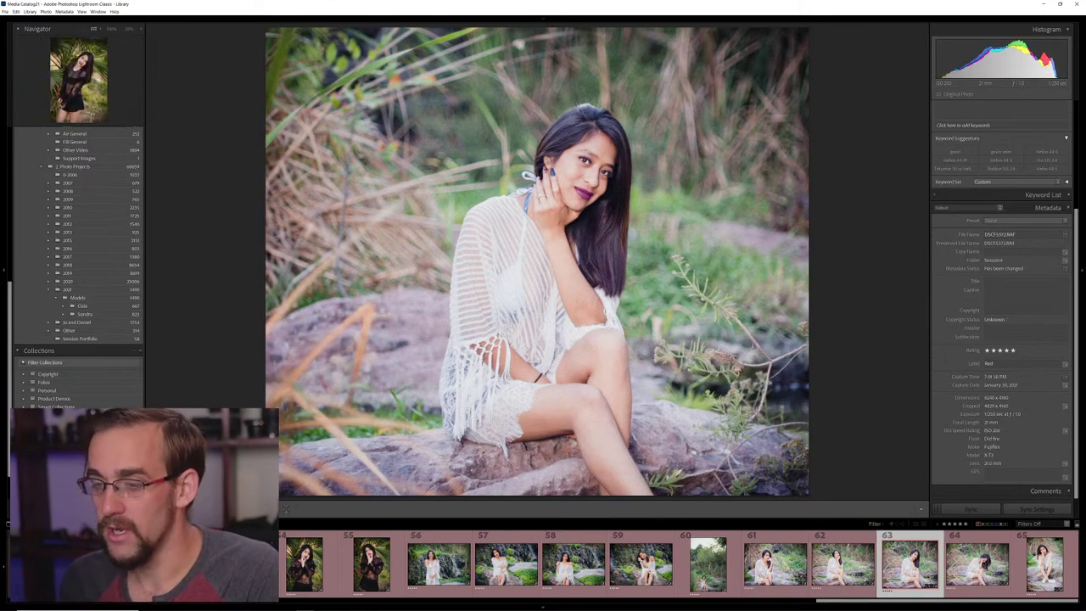
Go back to the start of the set and review the red-dress photos through the tenth at full view
left_click(121, 373)
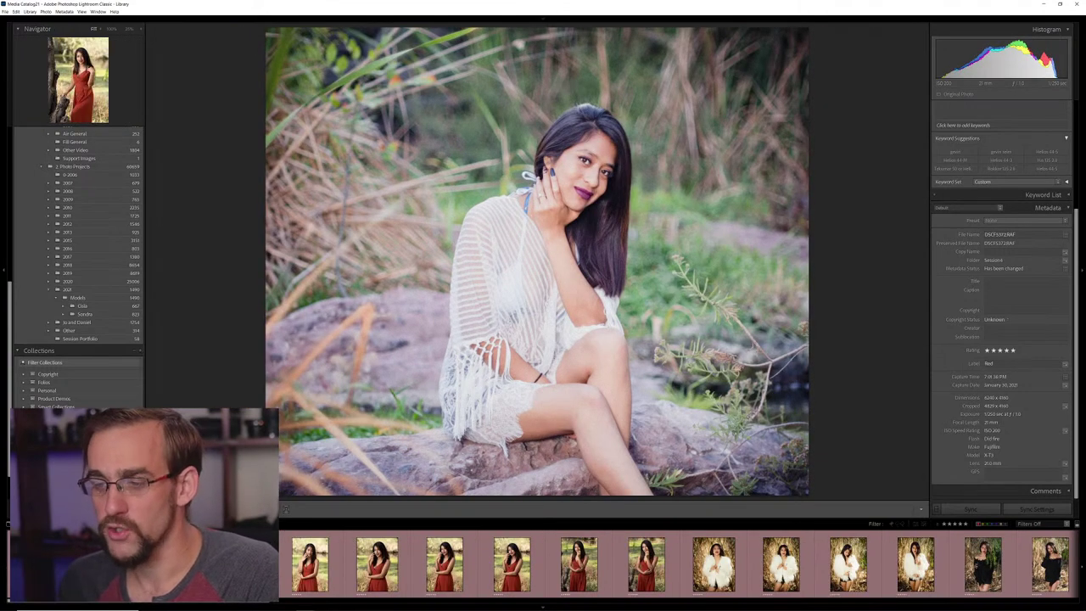
key("Right")
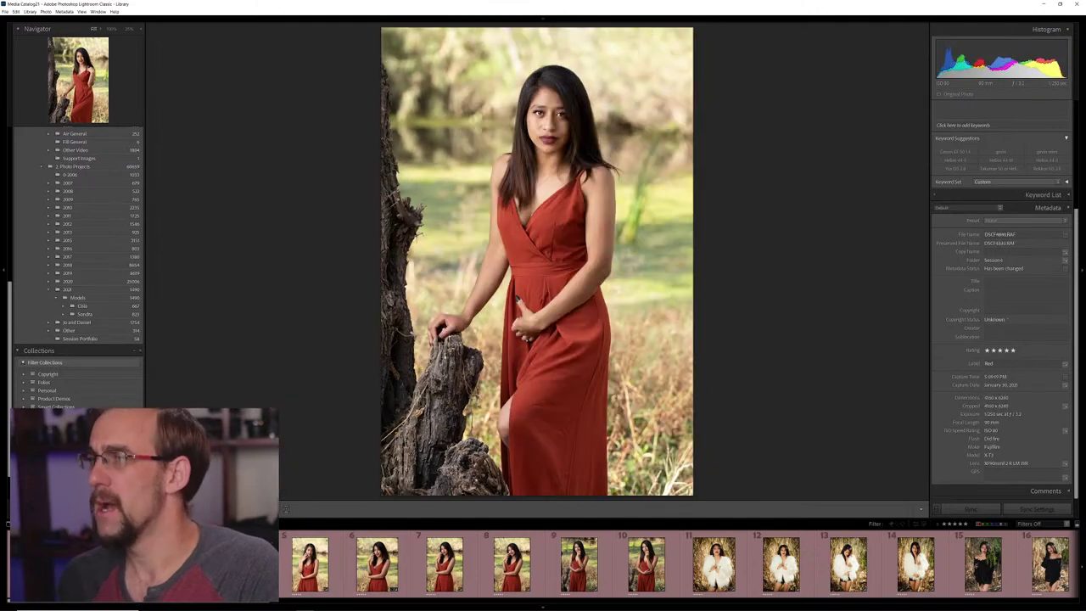
key("Right")
key("Right")
key("Right")
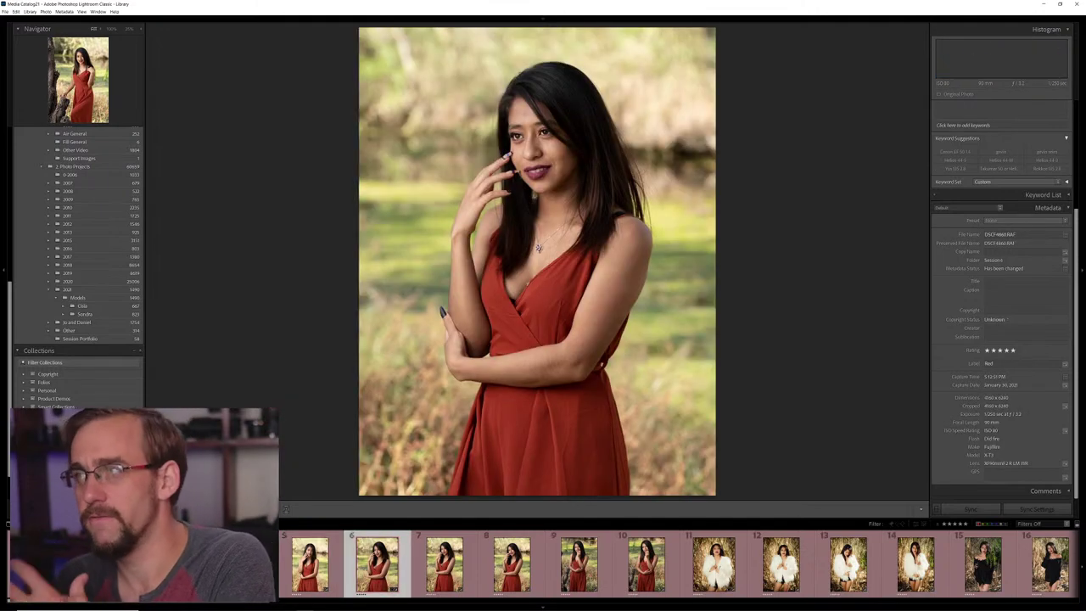
key("Right")
key("Right")
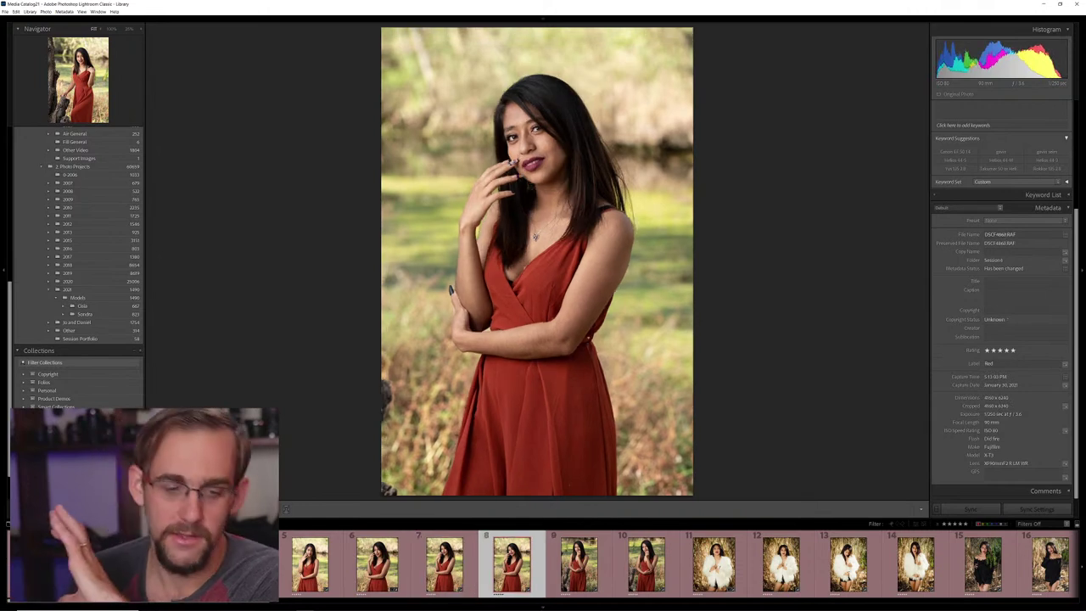
key("Right")
key("Right")
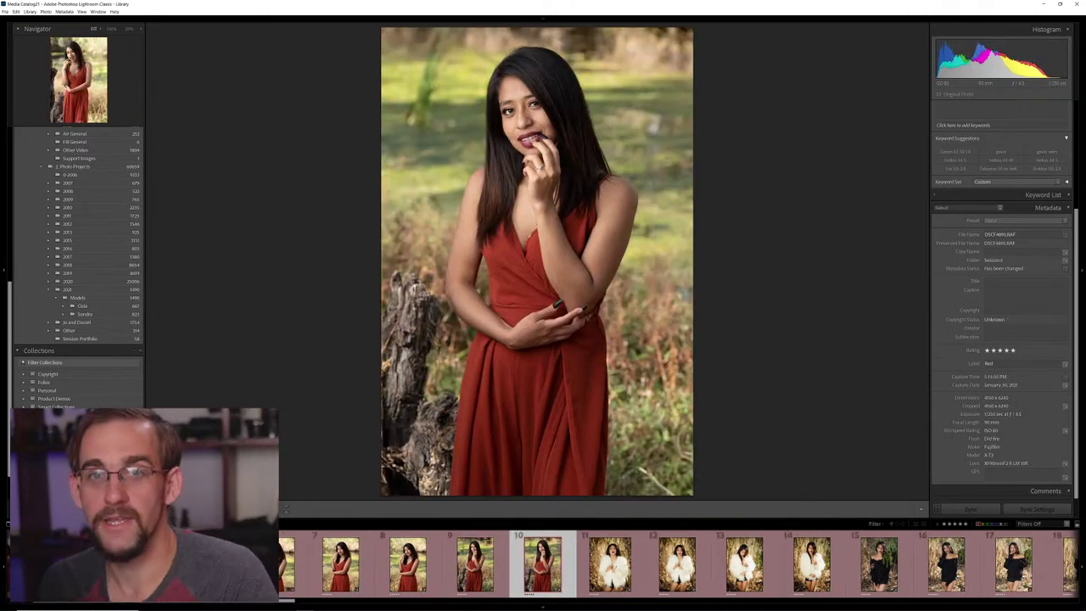
Review the white fur-coat photos 11 to 14 at full view
key("Right")
key("Right")
key("Right")
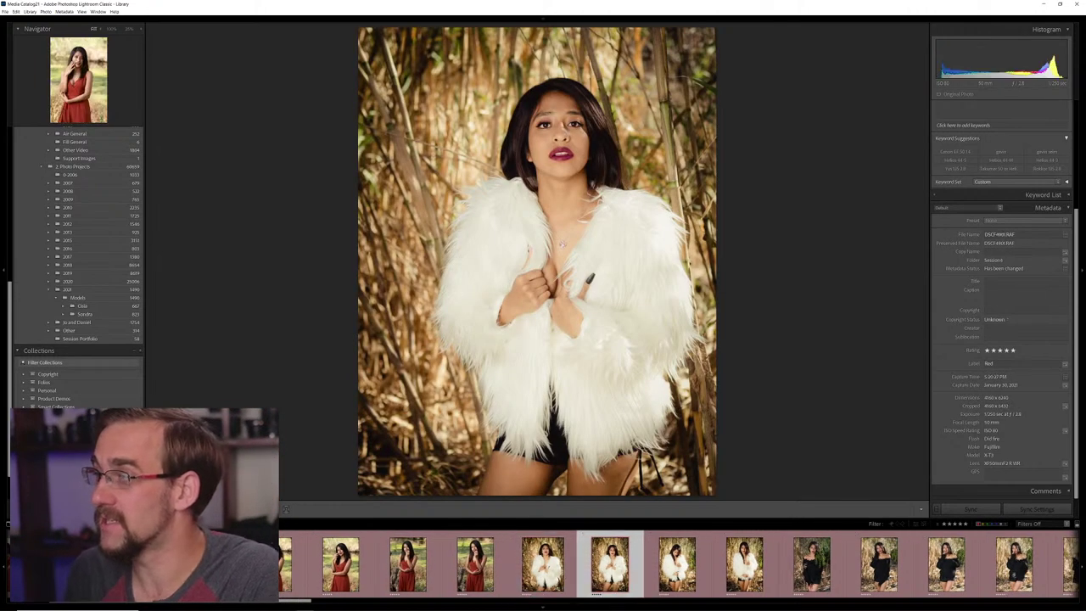
key("Right")
key("Right")
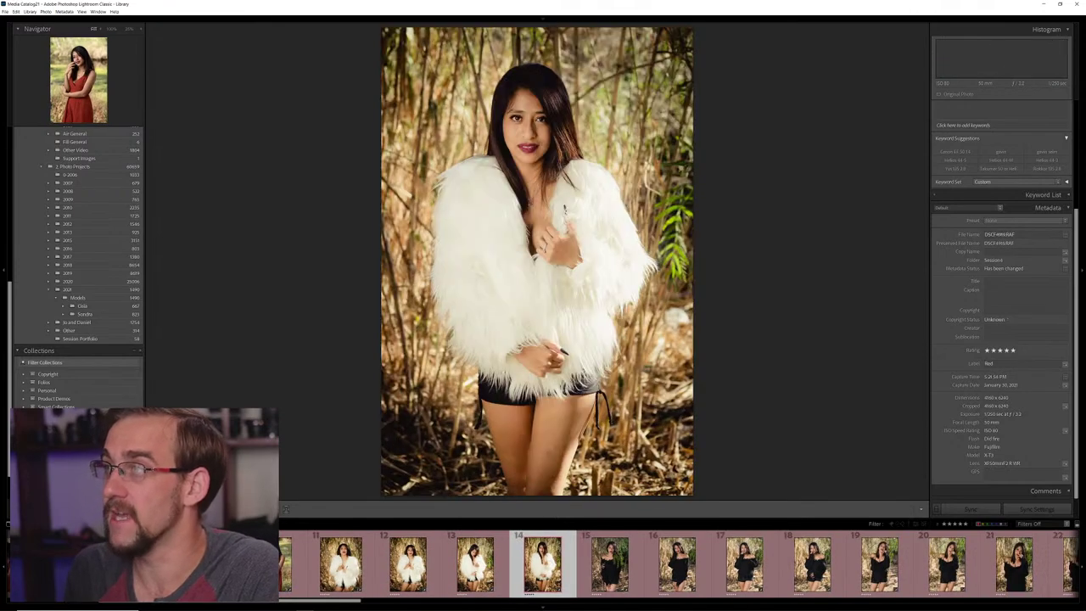
key("Left")
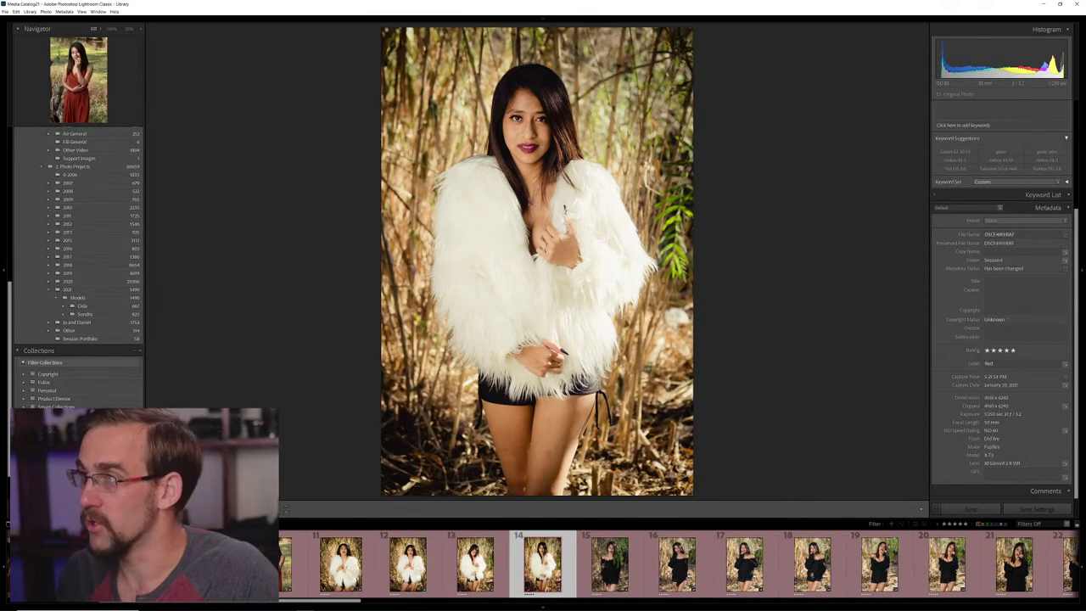
Crop the fourteenth photo shorter, trimming some space above the head and cutting the legs at the thighs
key("r")
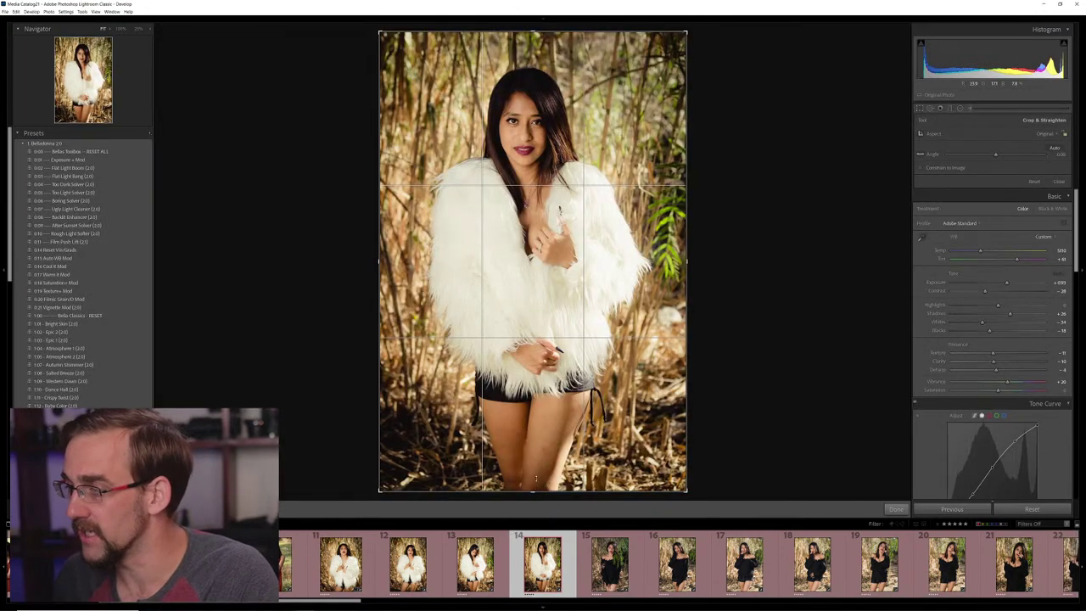
left_click_drag(535, 484, 532, 462)
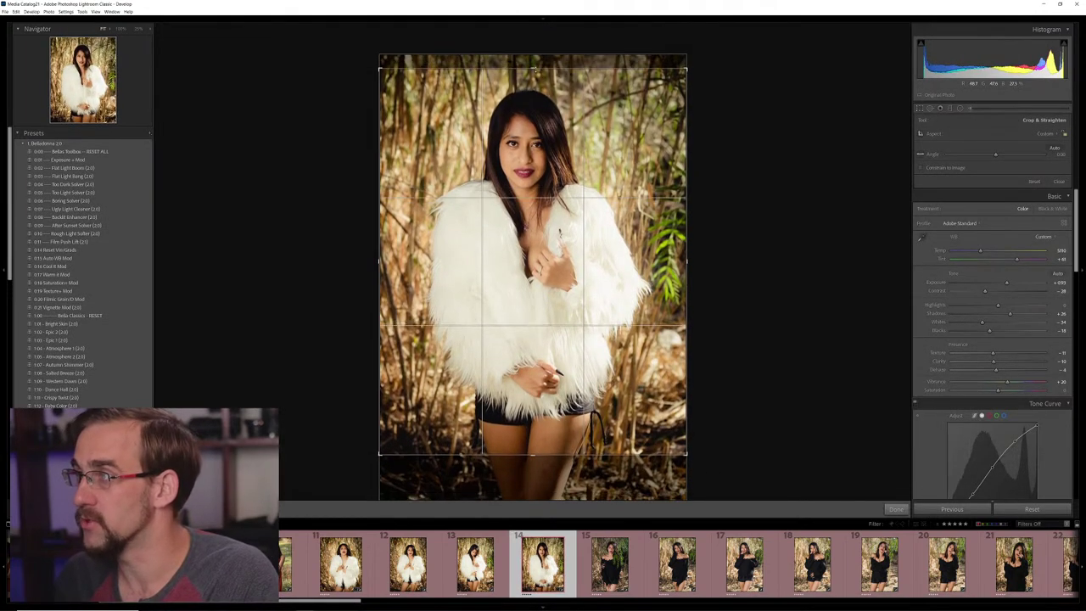
key("Return")
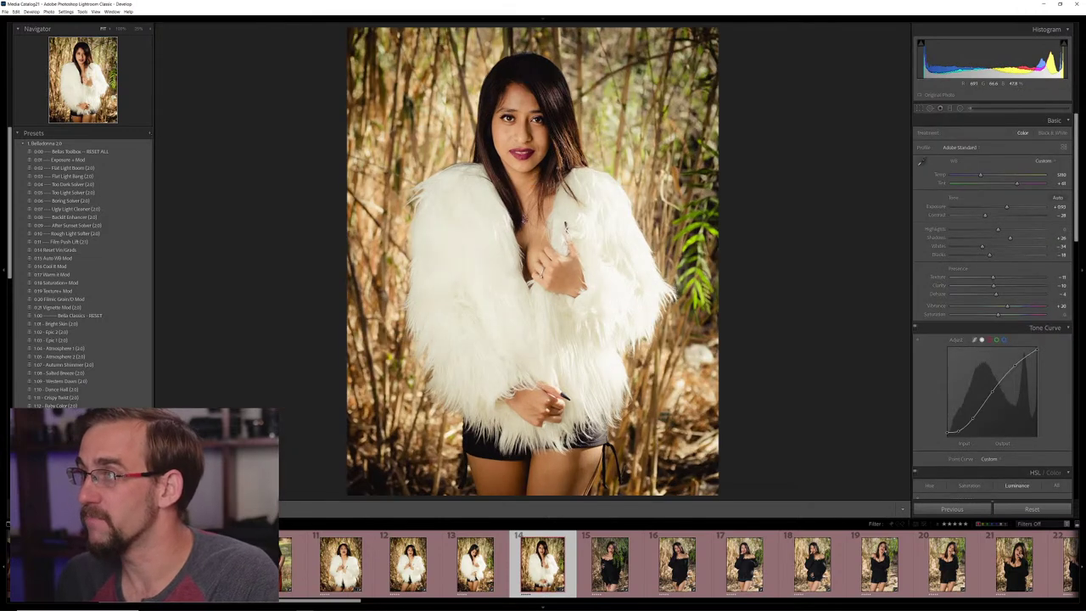
Add a graduated filter over the fourteenth photo's legs with Exposure 0 and Dehaze -18, and lower the photo's overall Highlights to about -35
key("m")
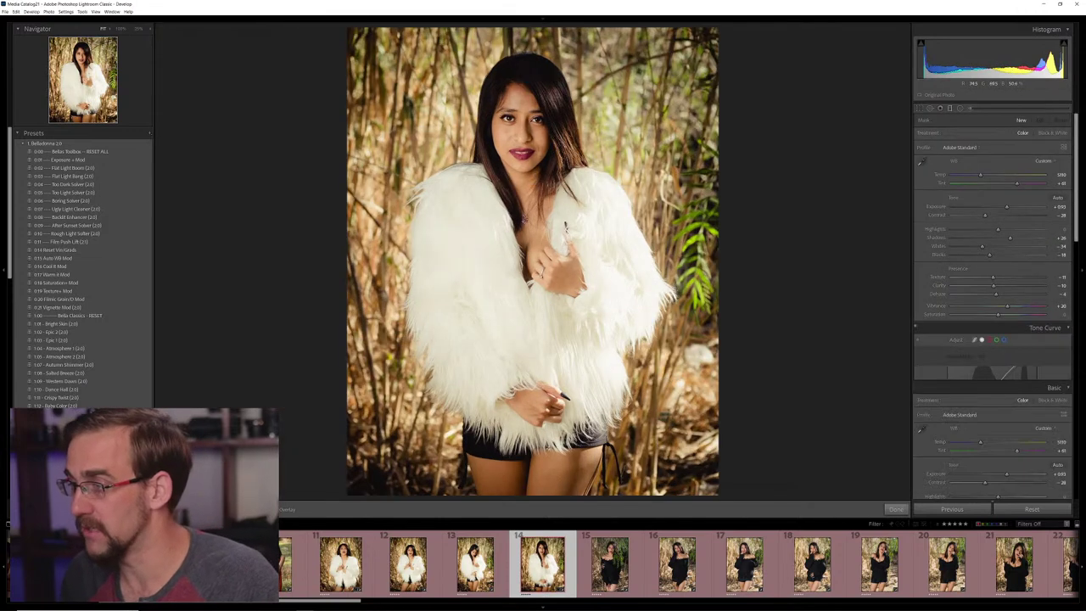
left_click_drag(571, 456, 575, 428)
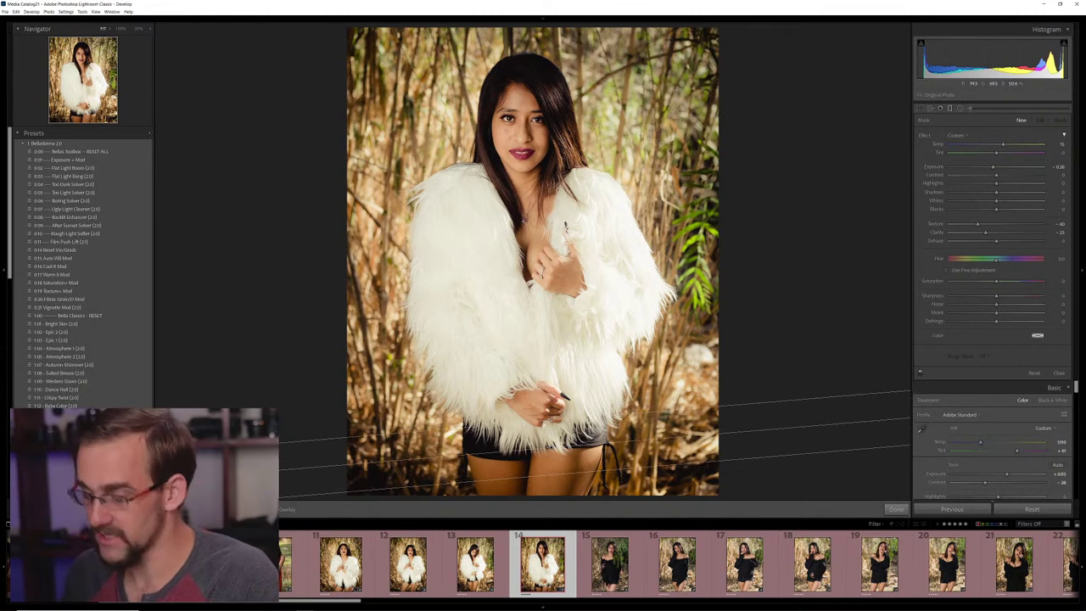
left_click_drag(993, 167, 997, 167)
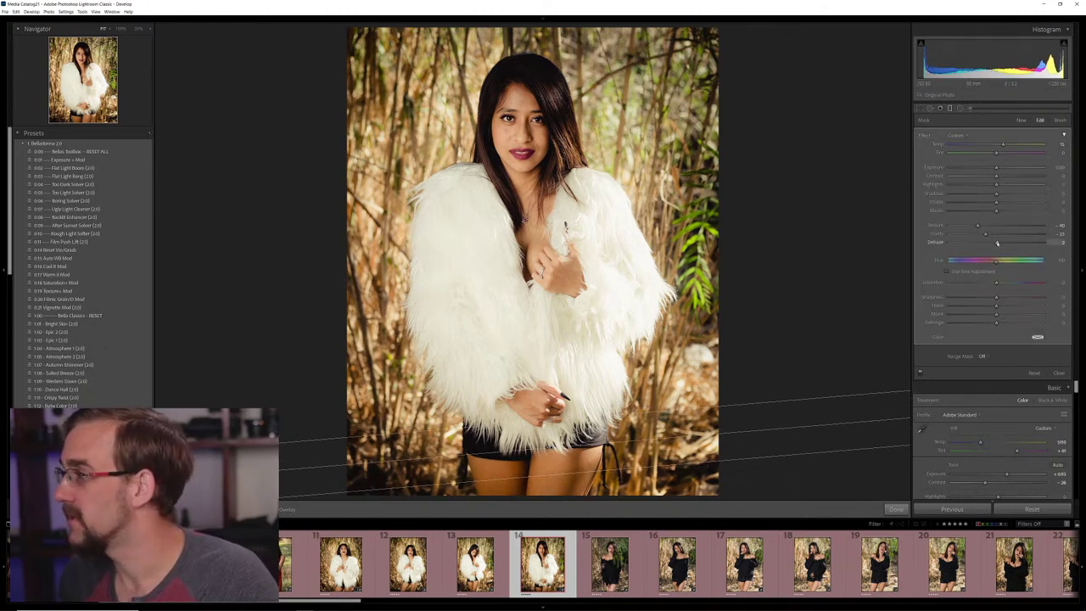
left_click_drag(997, 243, 986, 244)
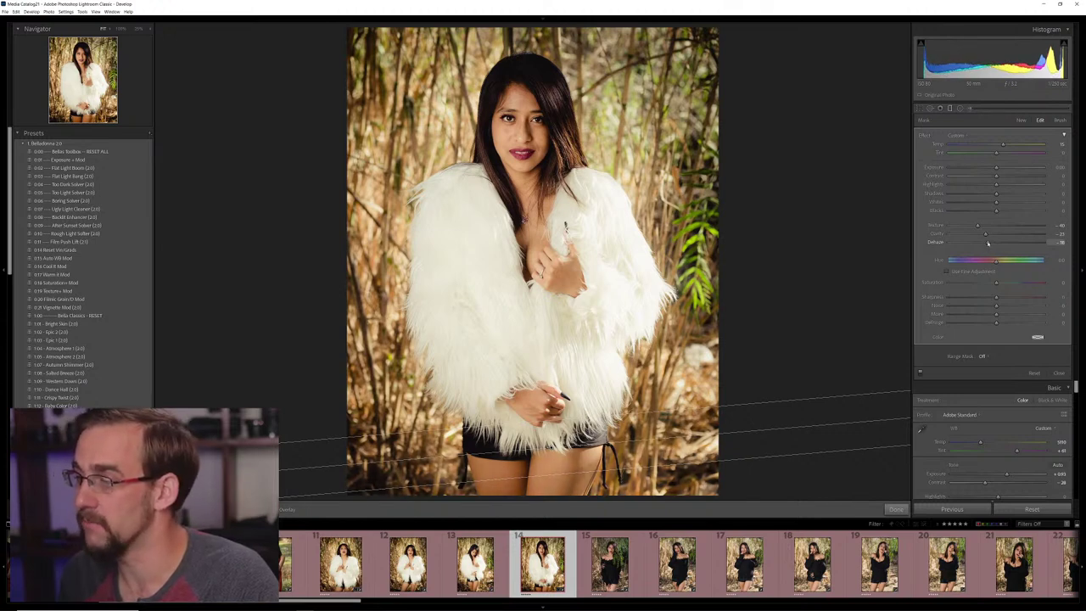
left_click(897, 509)
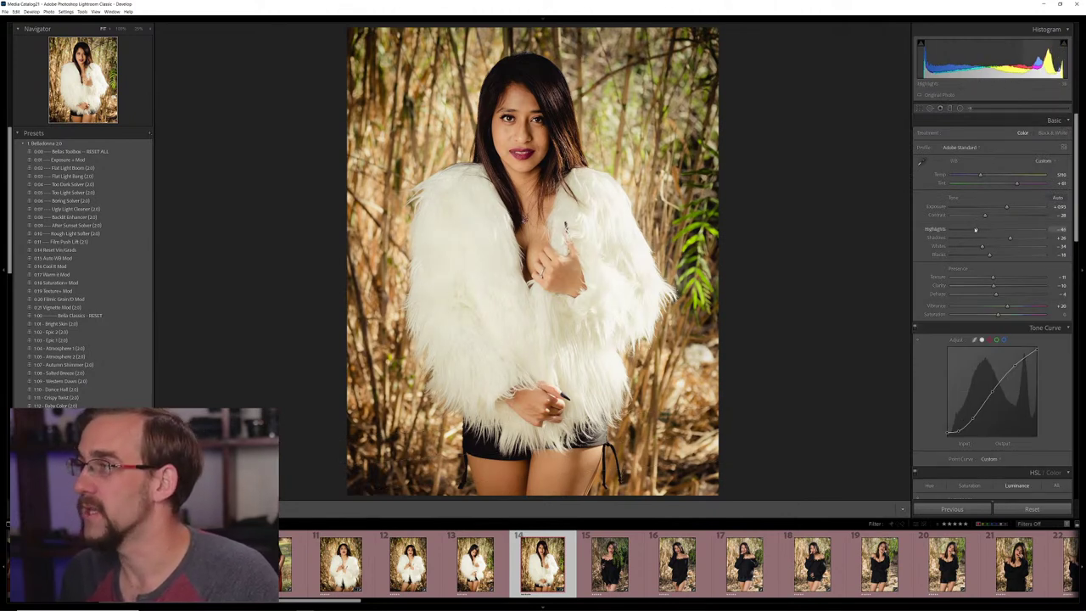
left_click_drag(976, 230, 973, 229)
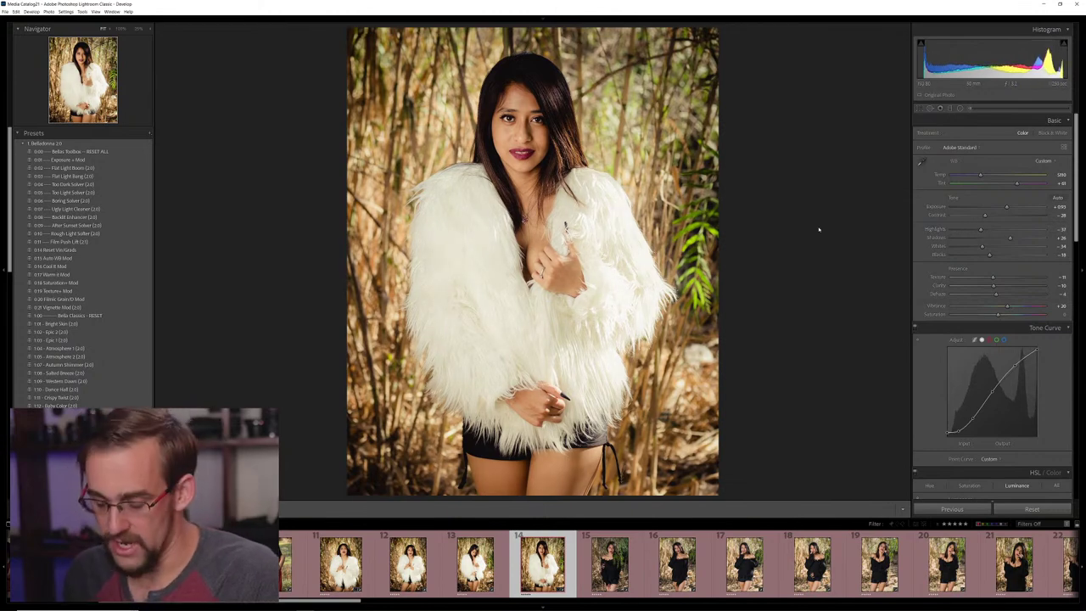
Return to the thumbnail grid and look over the whole edited set down to the last white-shawl photo
key("g")
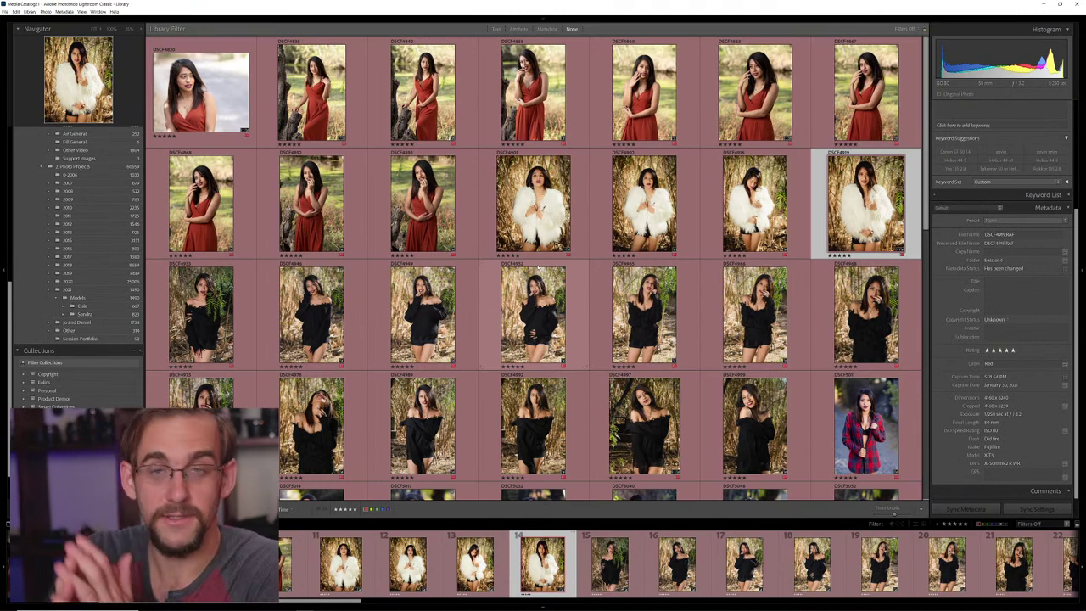
scroll(595, 169, "down", 1)
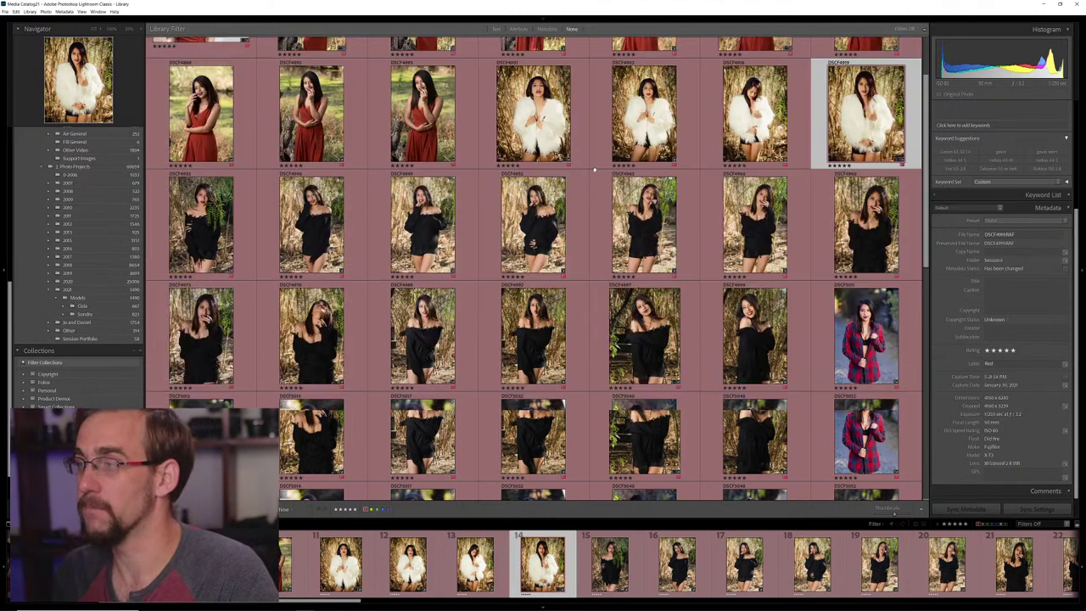
scroll(595, 169, "down", 10)
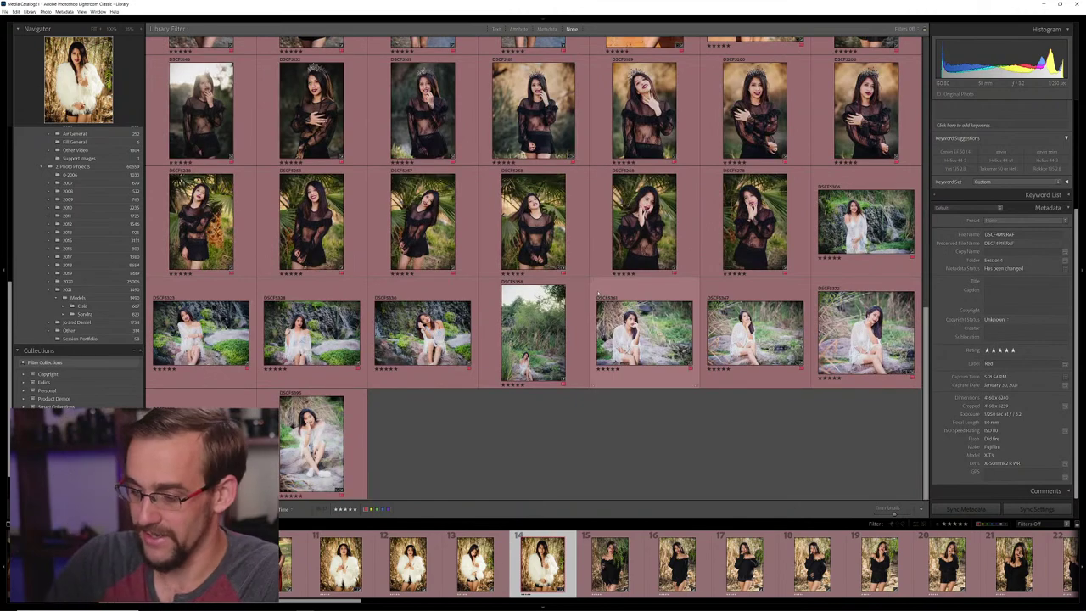